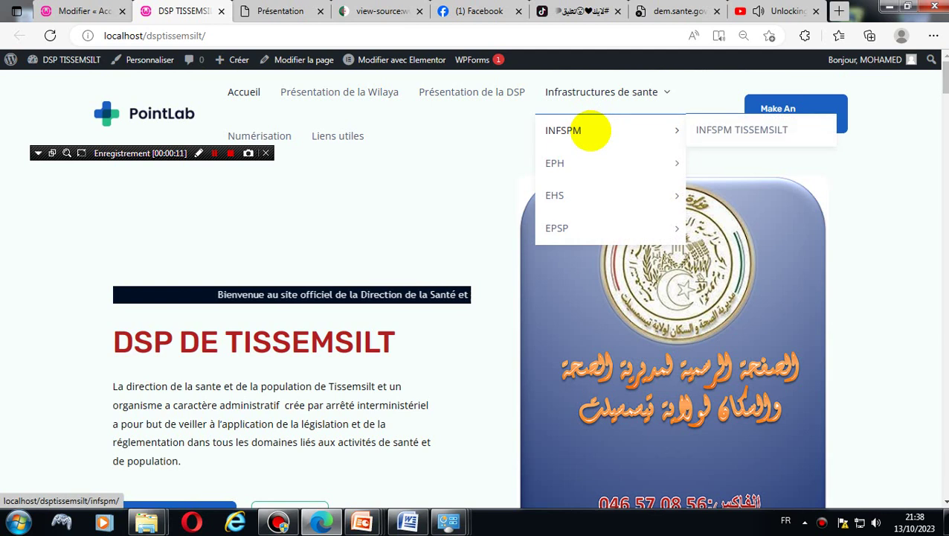
mouse_move(666, 153)
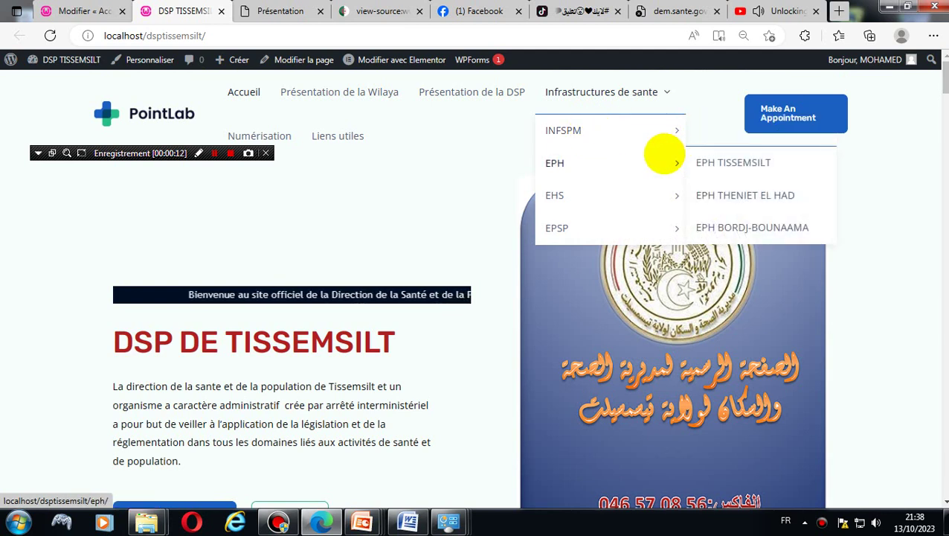
mouse_move(644, 226)
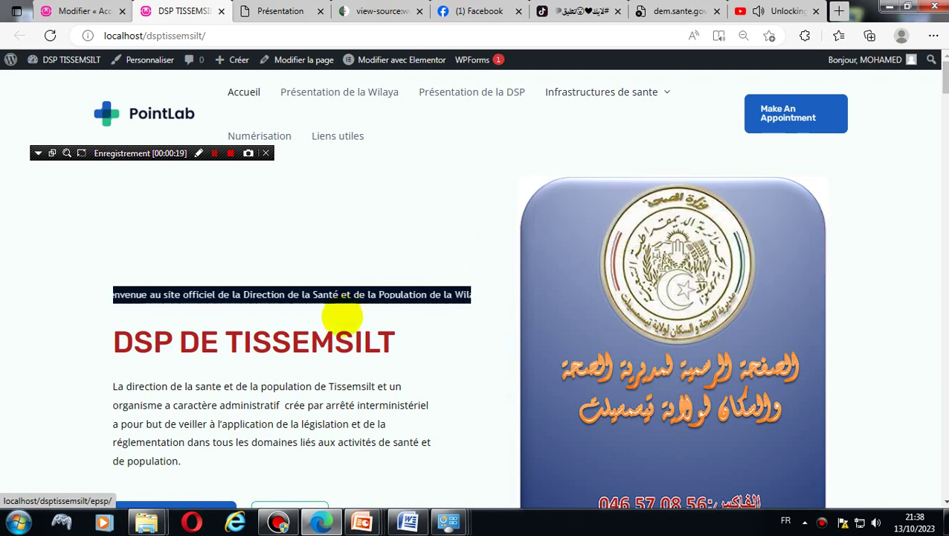
scroll(350, 356, down, 2)
scroll(350, 357, up, 2)
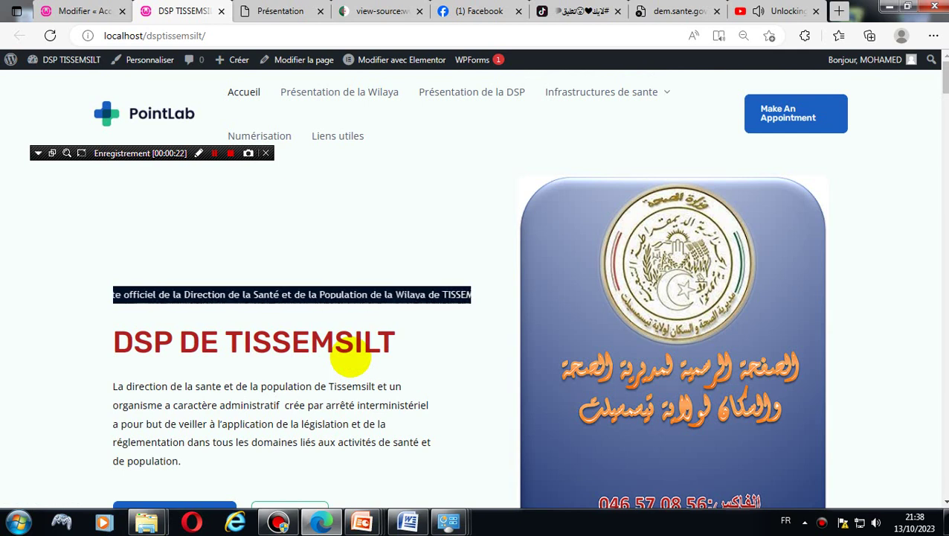
click(132, 153)
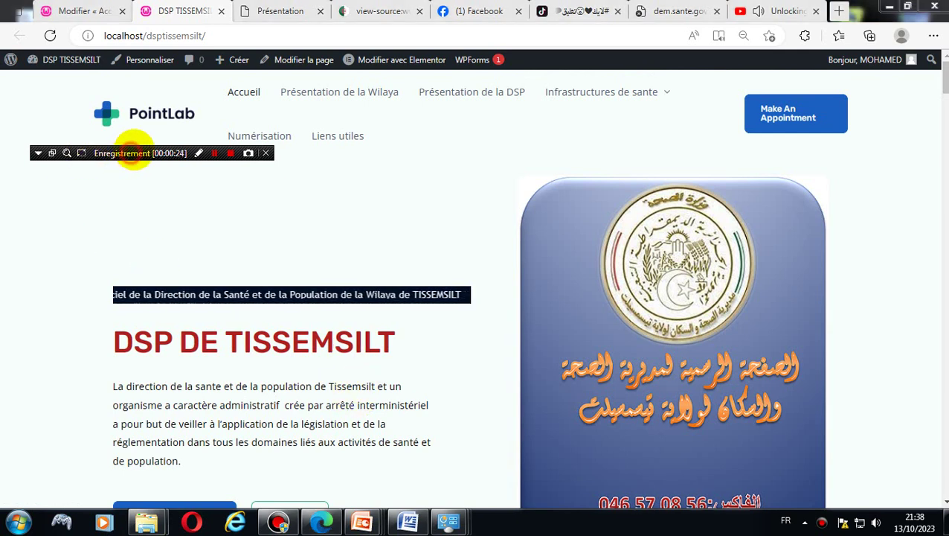
drag(133, 152, 782, 65)
mouse_move(72, 59)
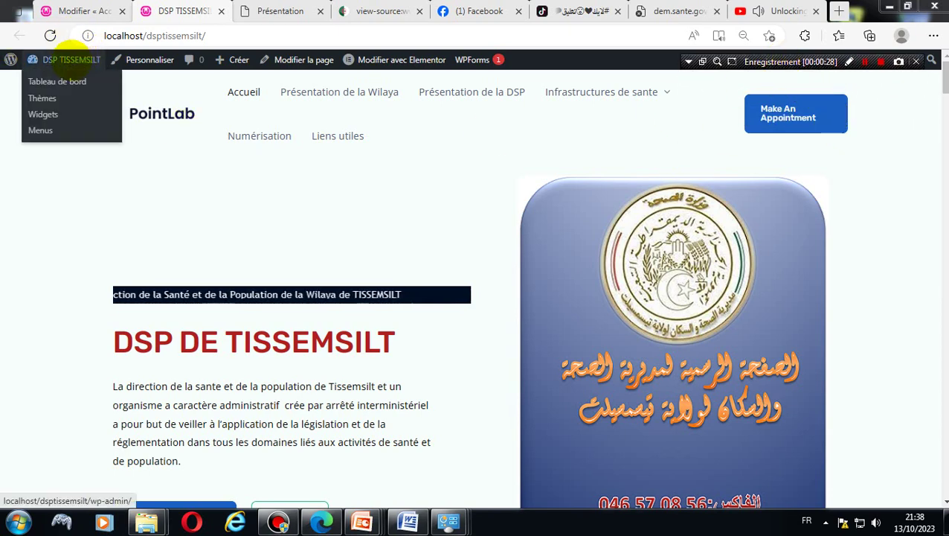
- Exit the Elementor editor of the Accueil page and return to the WordPress Pages list
click(46, 10)
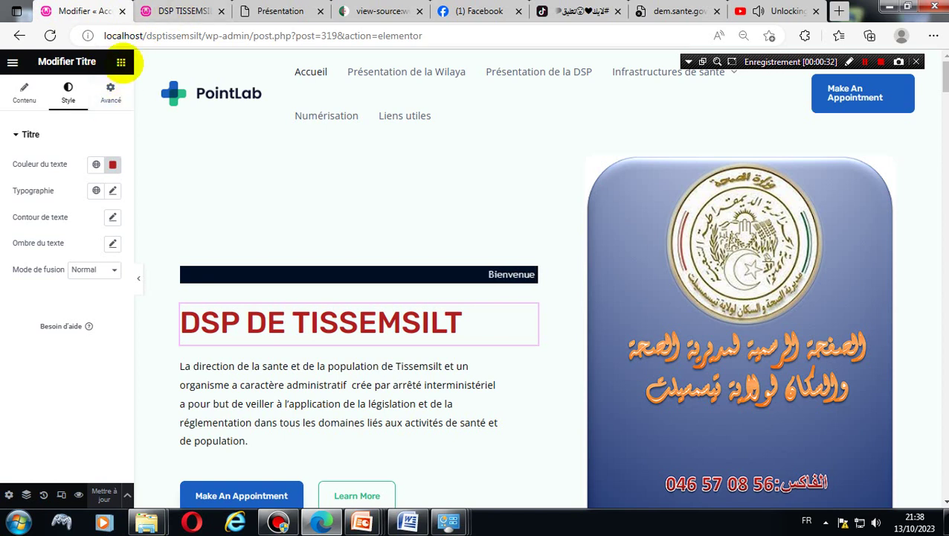
click(121, 61)
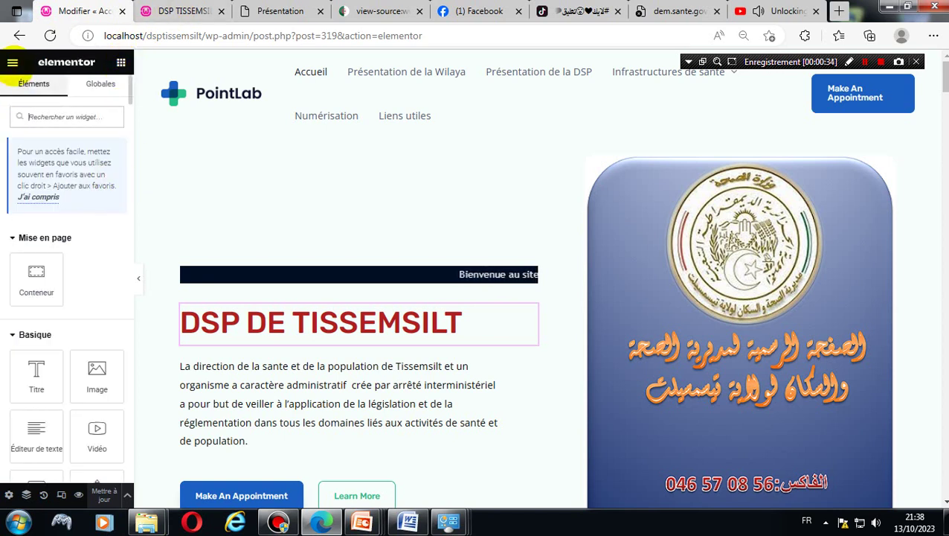
click(13, 61)
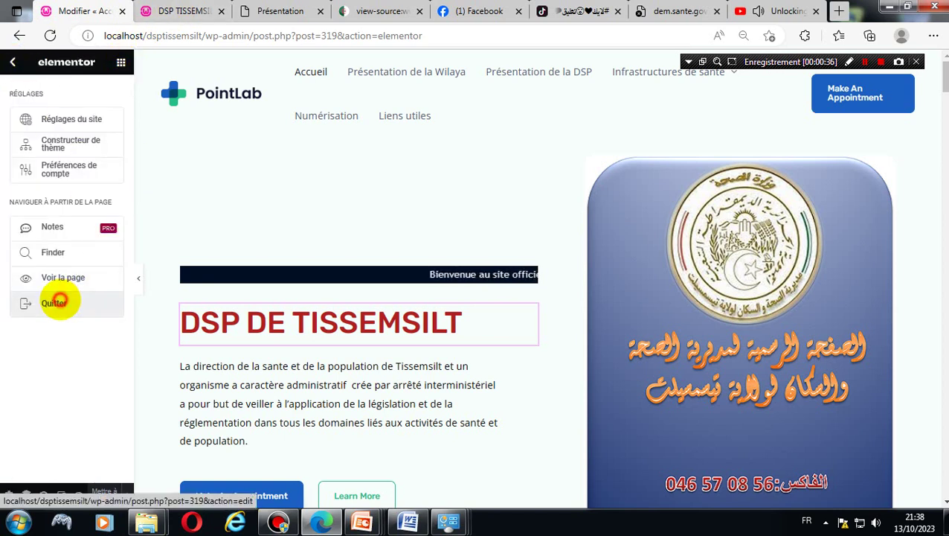
click(60, 301)
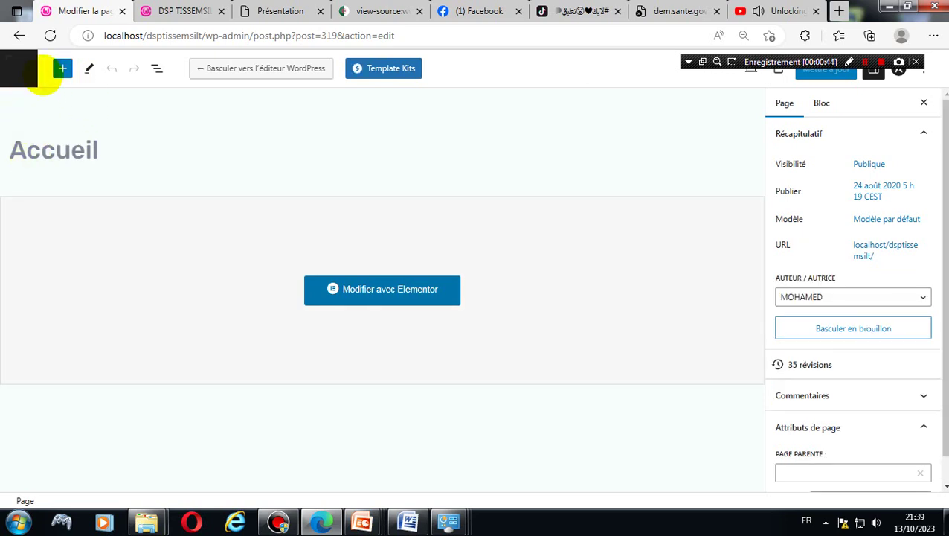
click(20, 68)
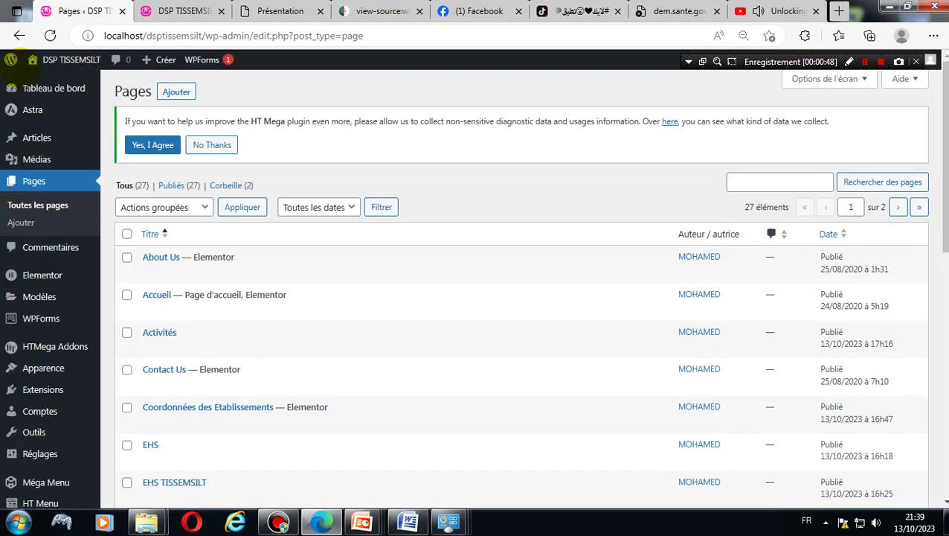
- Open the HTMega Addons settings from the WordPress dashboard
mouse_move(9, 272)
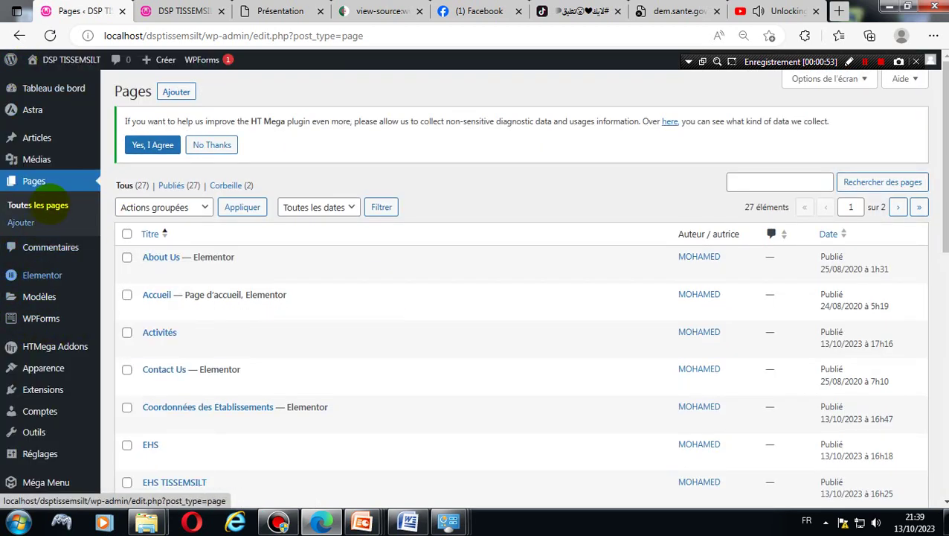
mouse_move(42, 297)
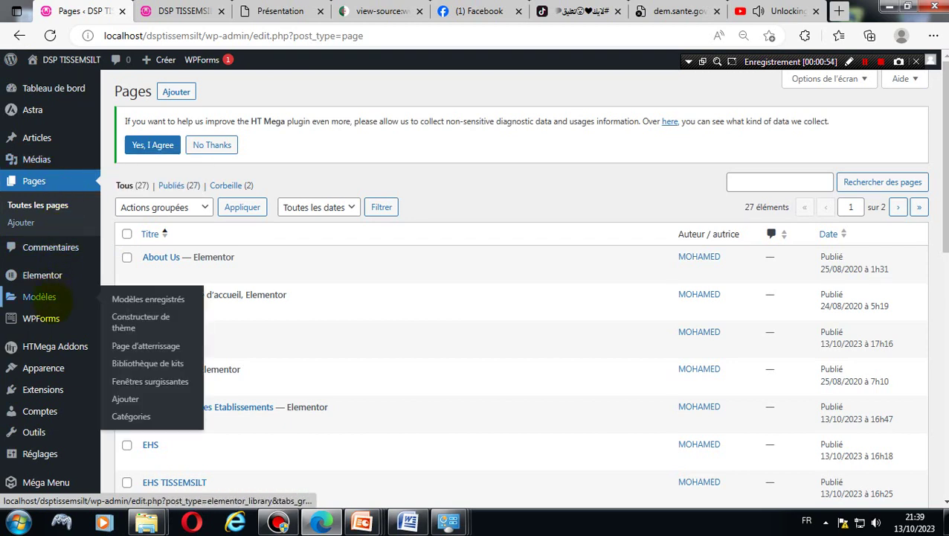
mouse_move(61, 346)
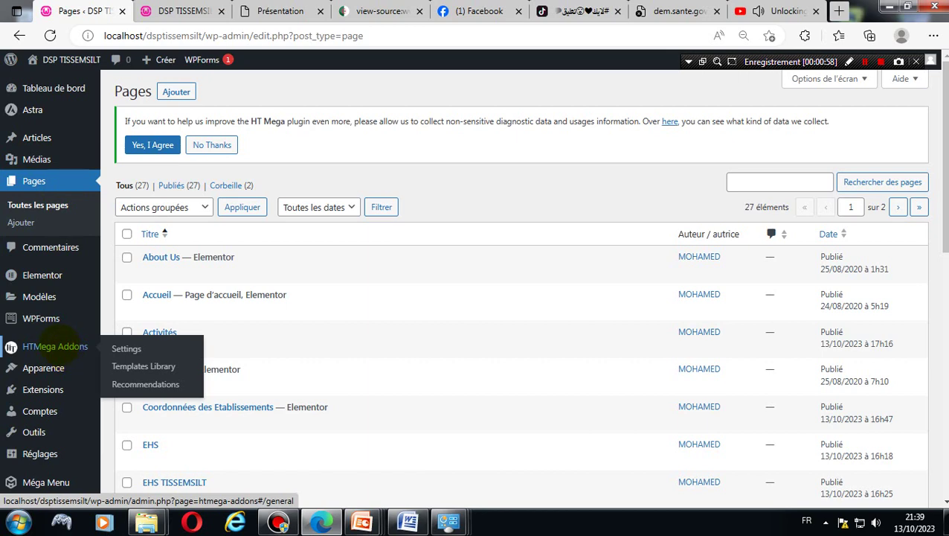
click(140, 347)
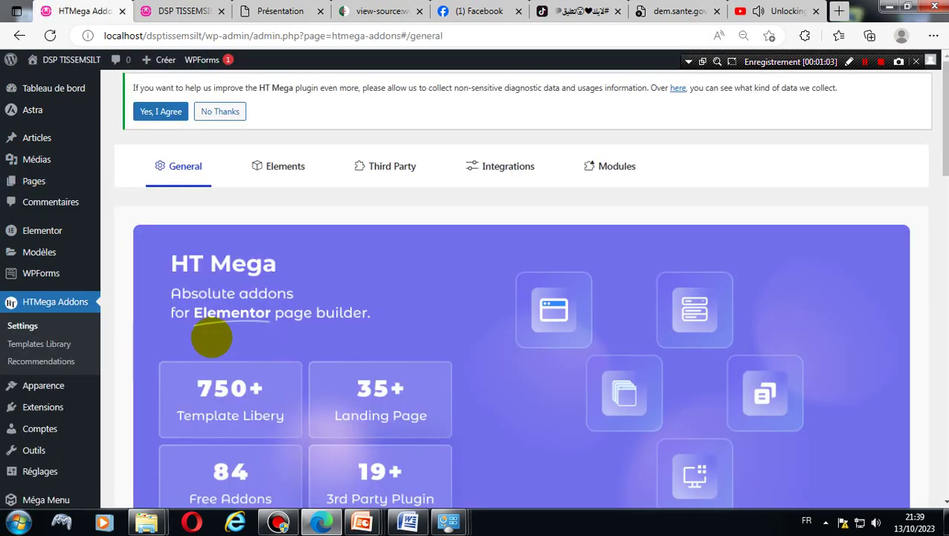
- Switch to the file explorer and open the www folder inside wamp64 on Disque local (C:)
mouse_move(147, 521)
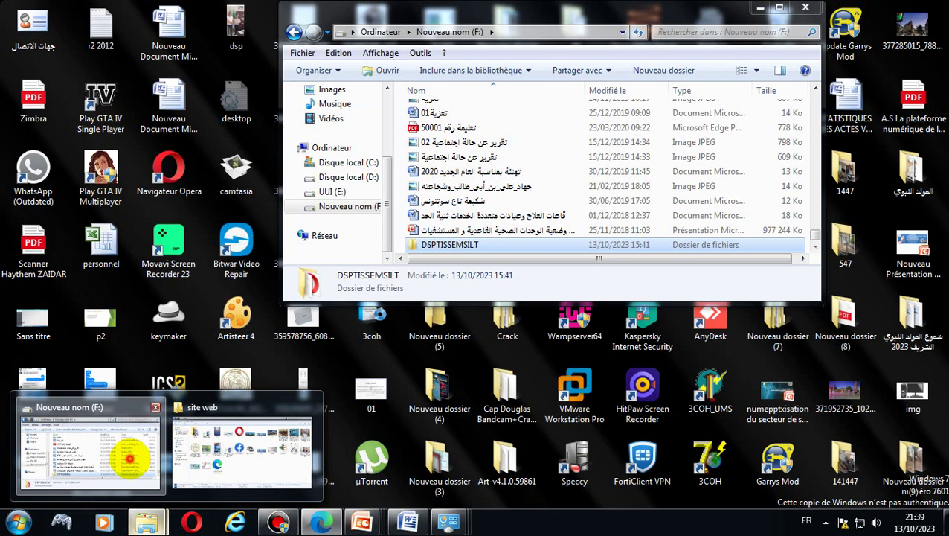
click(130, 457)
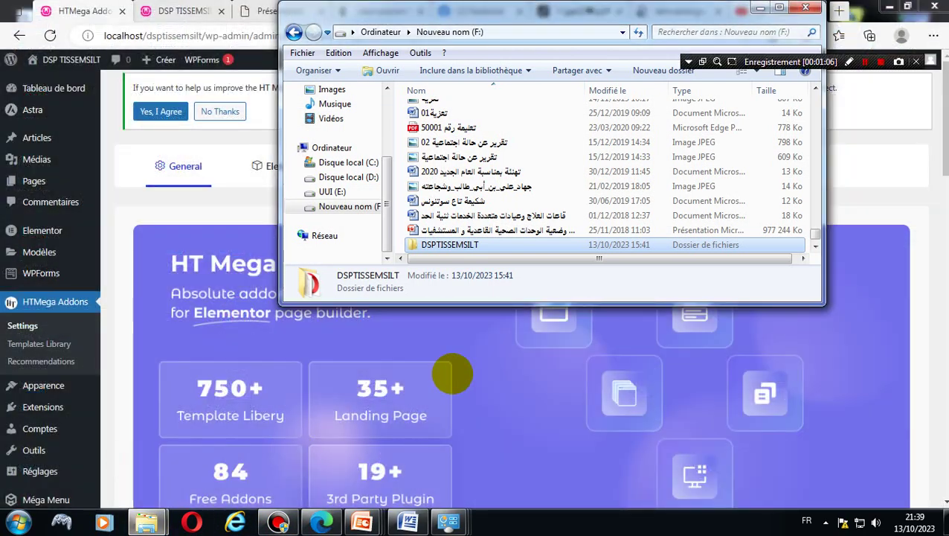
click(345, 157)
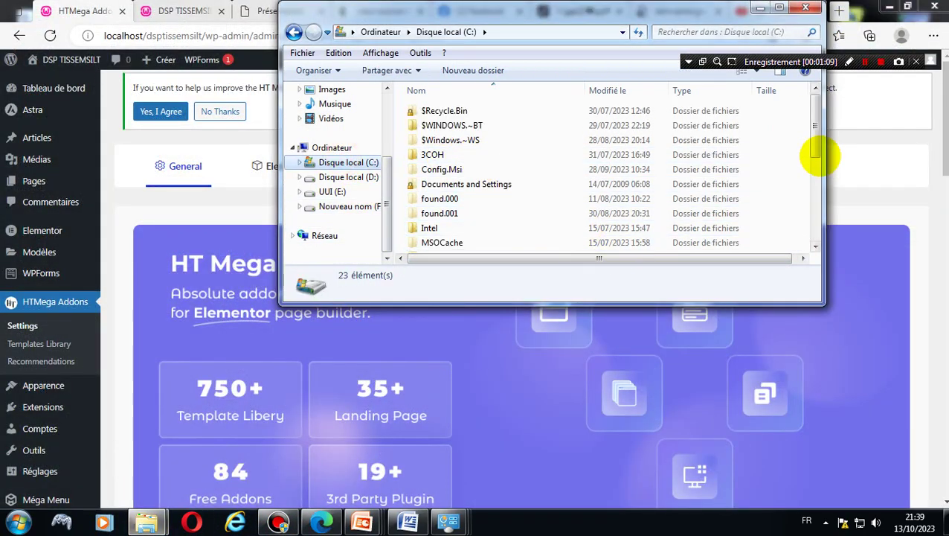
drag(815, 121, 811, 201)
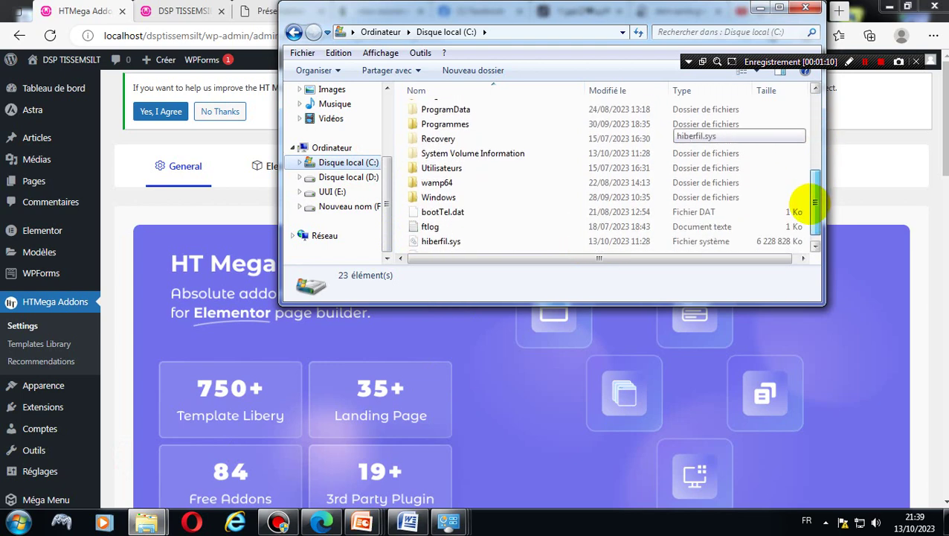
double_click(428, 180)
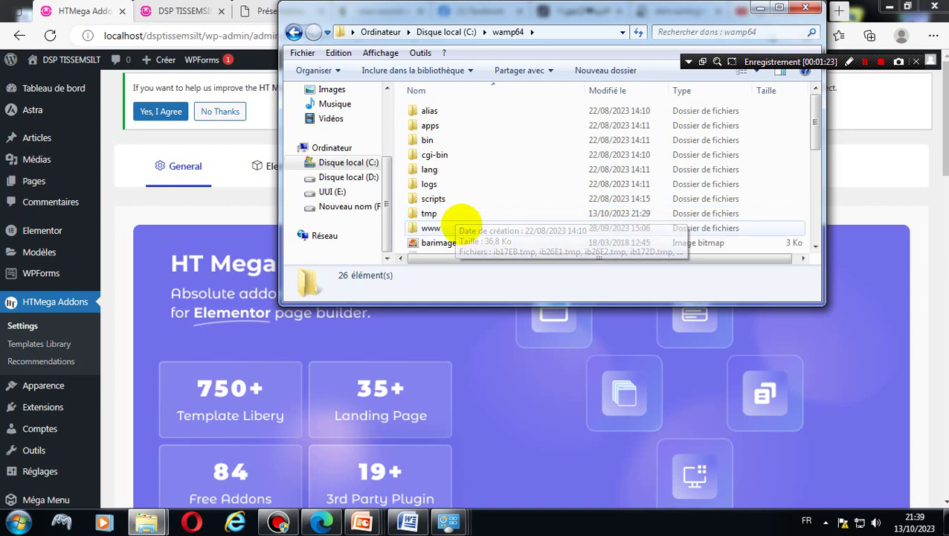
double_click(447, 228)
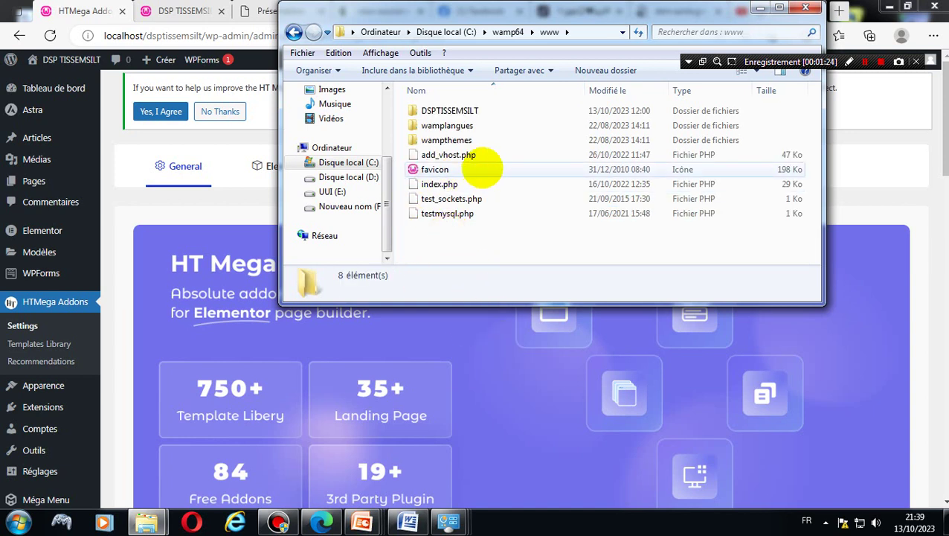
- Copy the DSPTISSEMSILT site folder from www and paste it into the root of Disque local (D:)
click(461, 110)
right_click(454, 111)
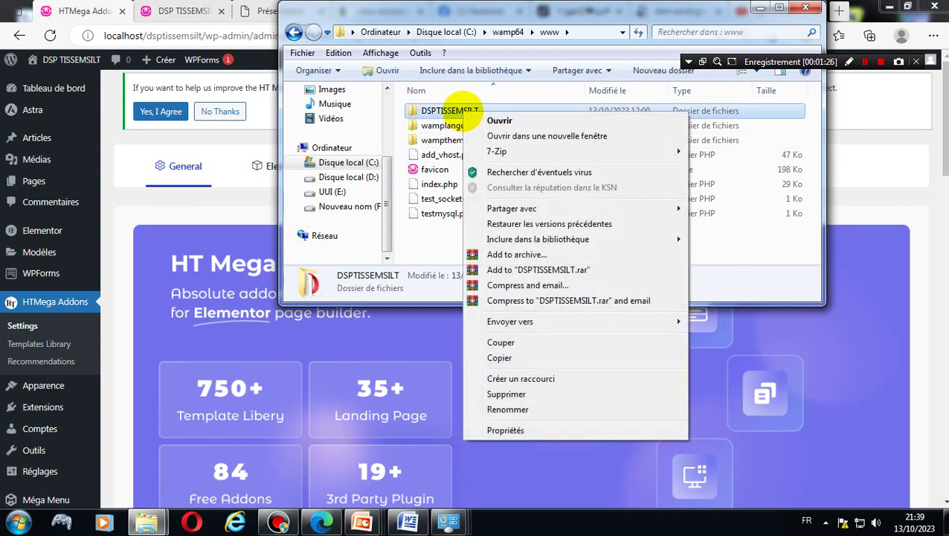
click(527, 361)
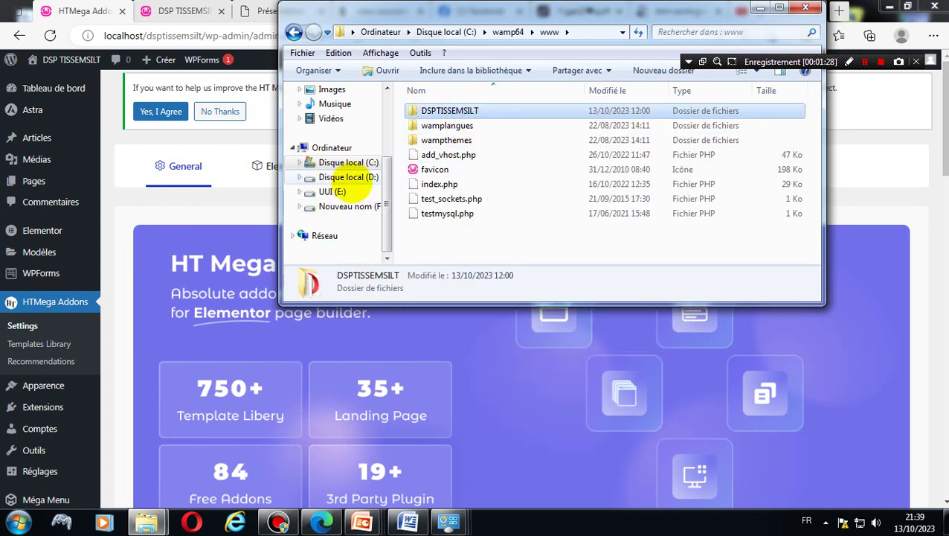
click(348, 177)
right_click(541, 184)
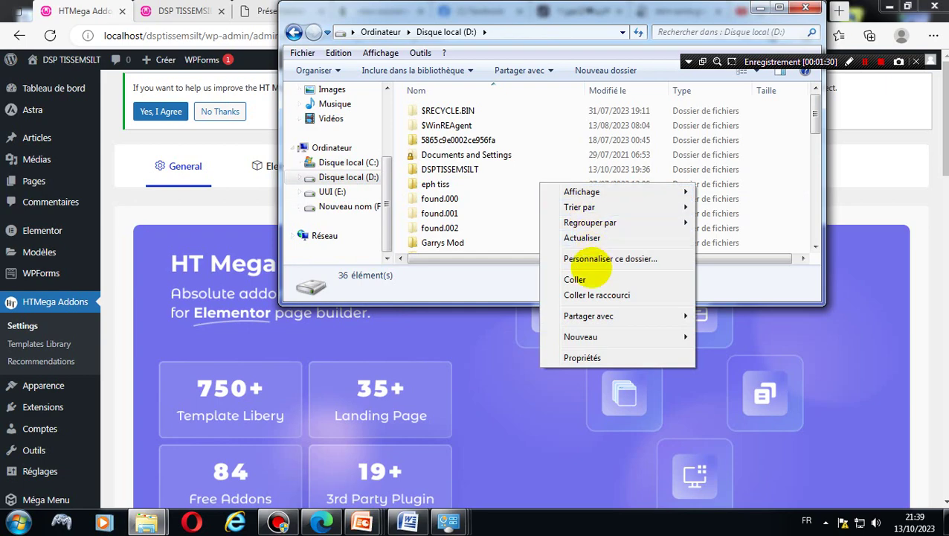
click(576, 279)
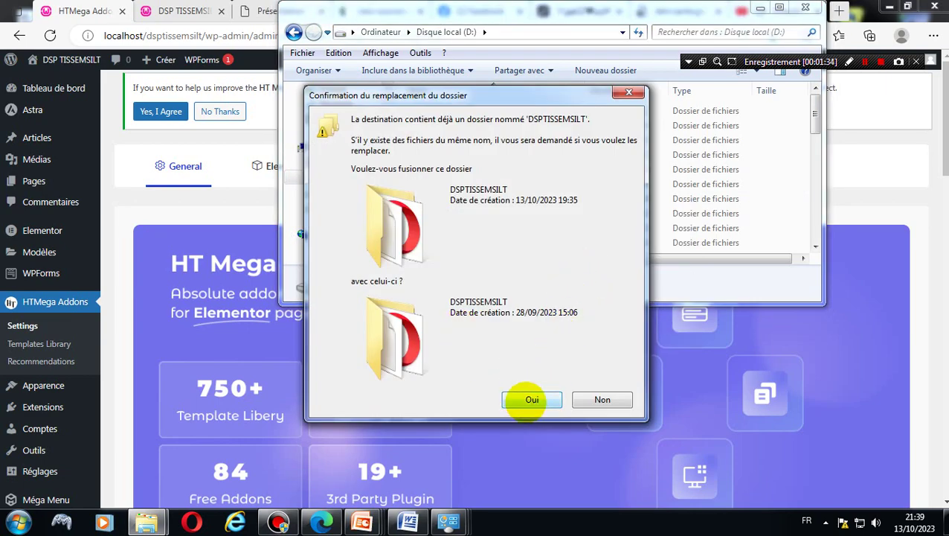
- Merge the copied DSPTISSEMSILT folder into the existing one, replacing all conflicting files and merging all subfolders
click(532, 399)
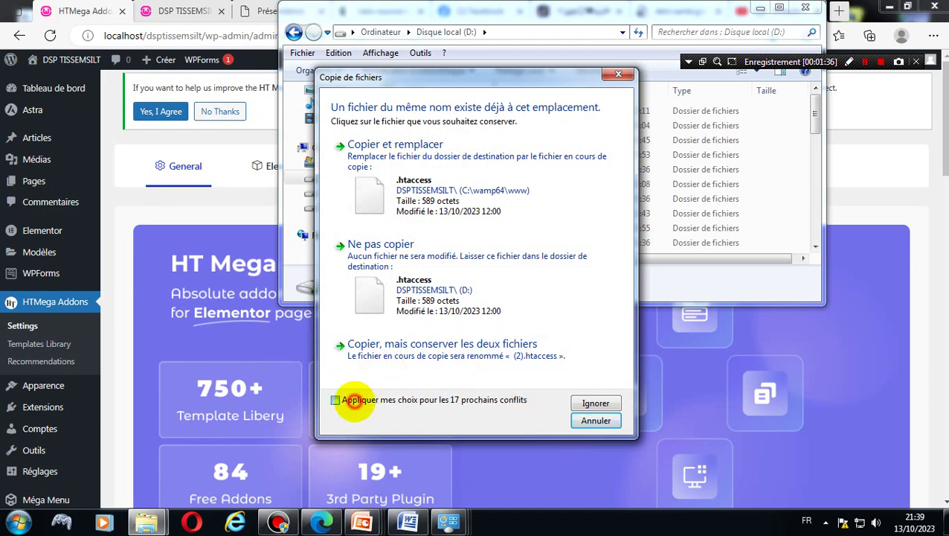
click(355, 402)
click(445, 182)
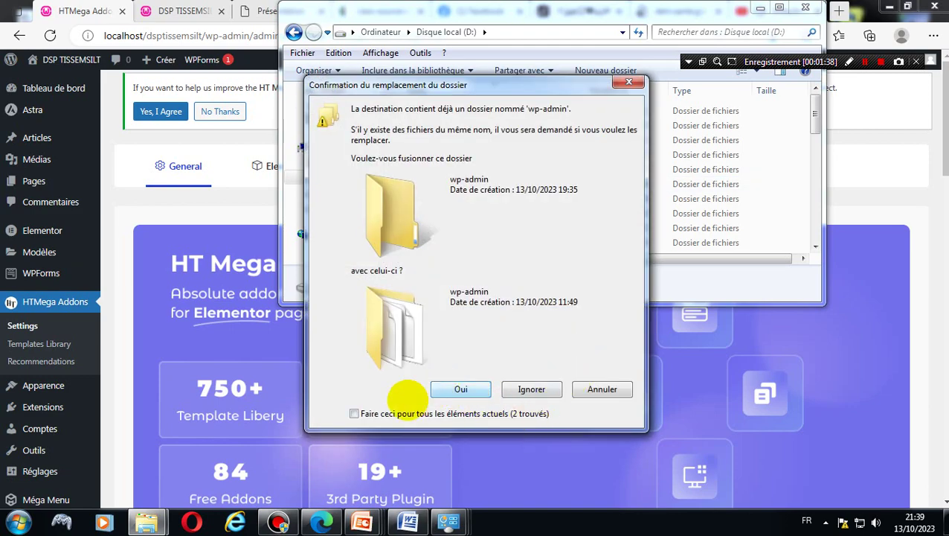
click(372, 413)
click(448, 389)
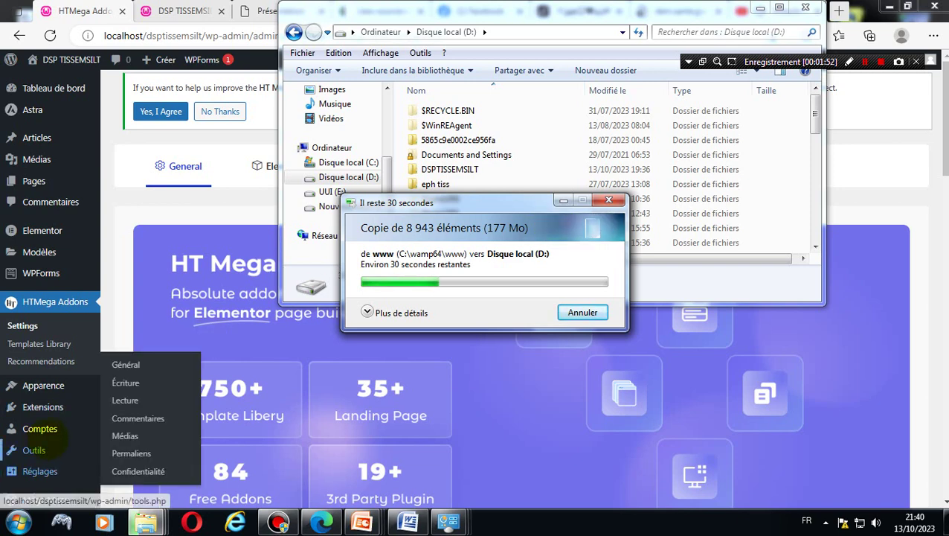
- View the Max Mega Menu locations in WordPress and open the Style settings of HT Menu
mouse_move(56, 497)
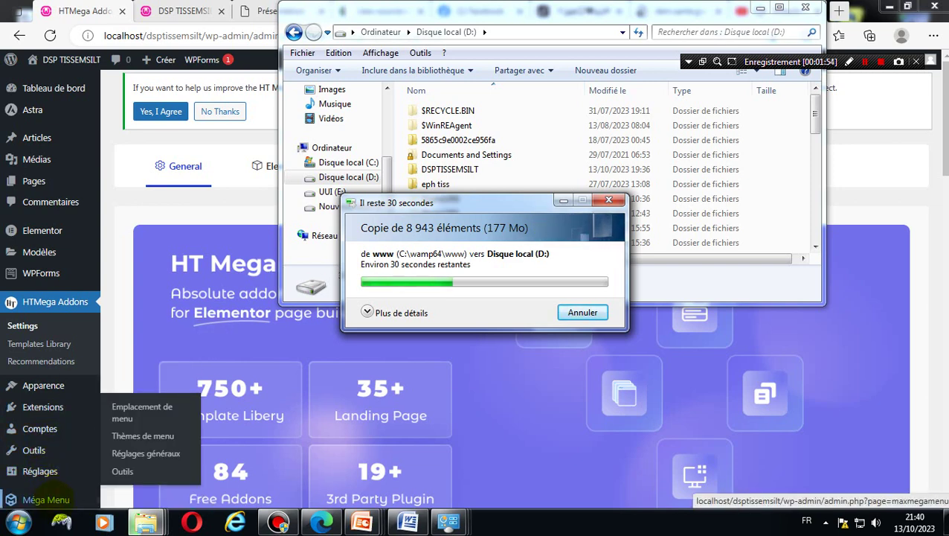
click(46, 499)
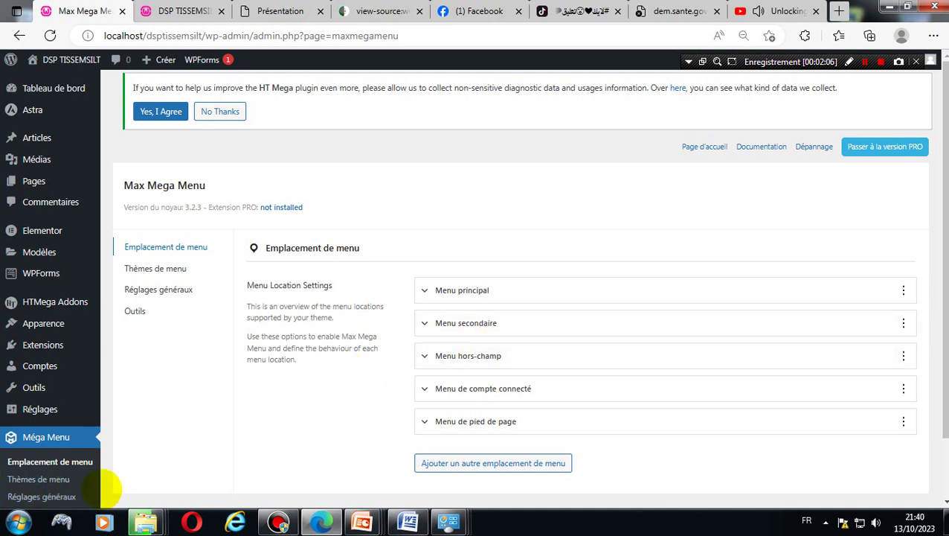
scroll(41, 483, down, 2)
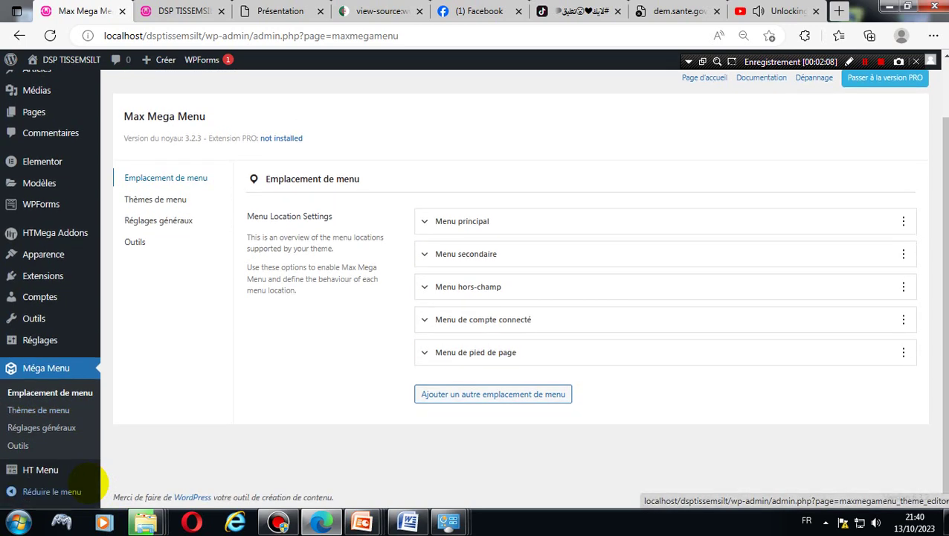
click(58, 472)
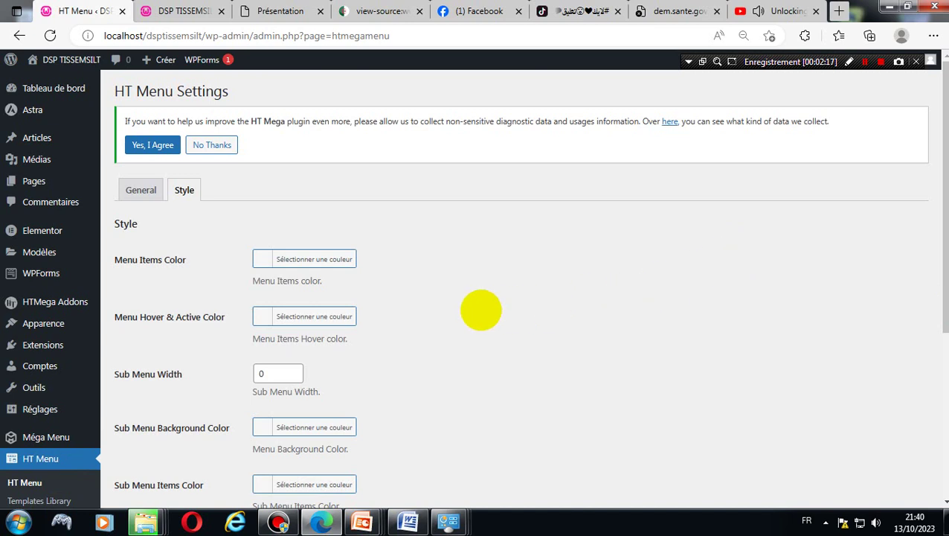
- Set the HT Menu hover and active color to the blue #1e38bc
click(306, 319)
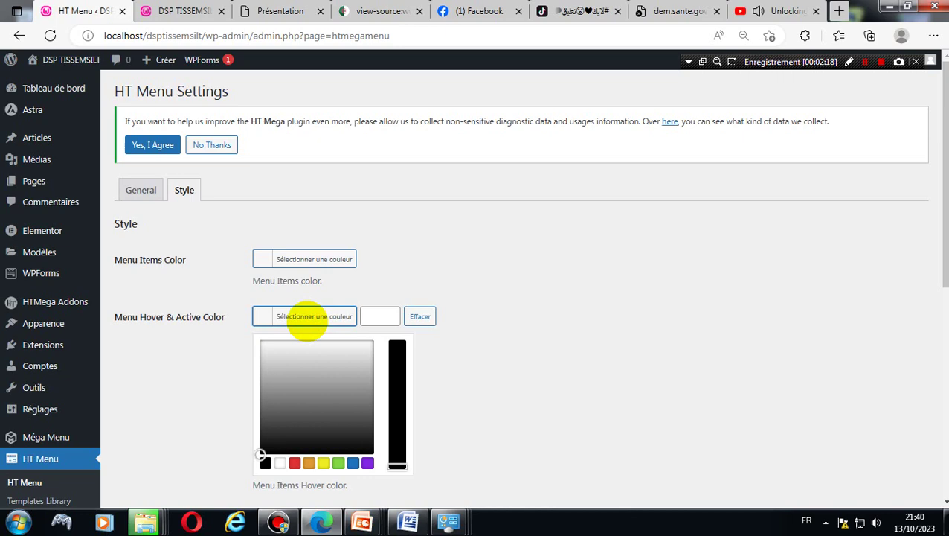
click(353, 463)
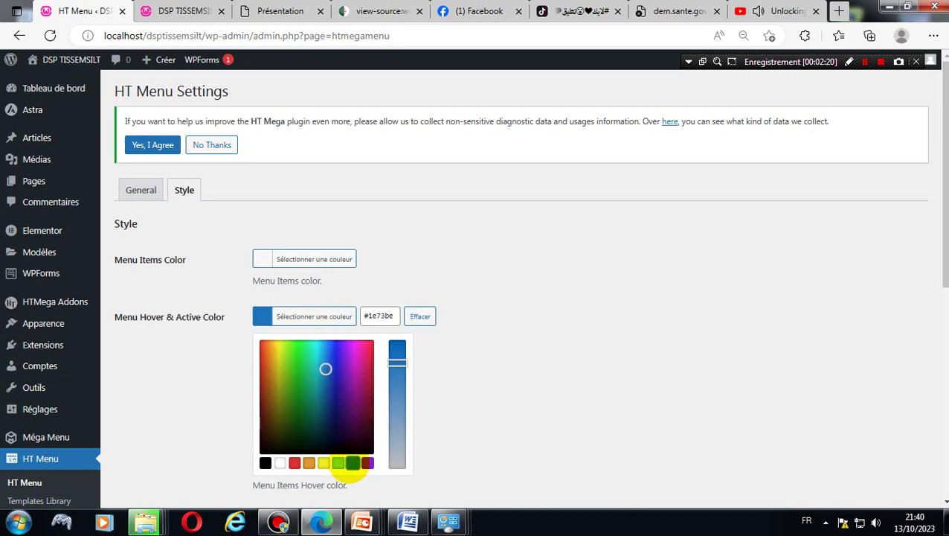
scroll(627, 363, down, 3)
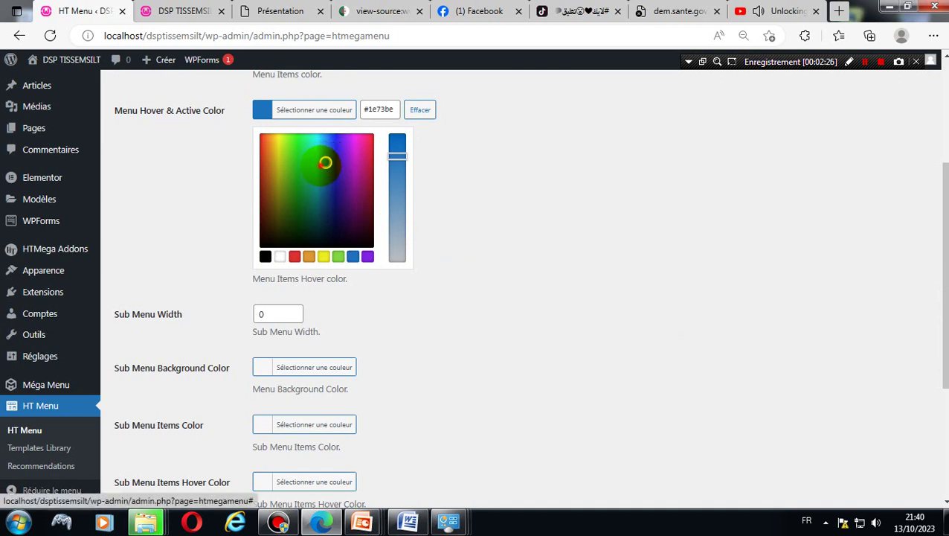
drag(325, 163, 333, 162)
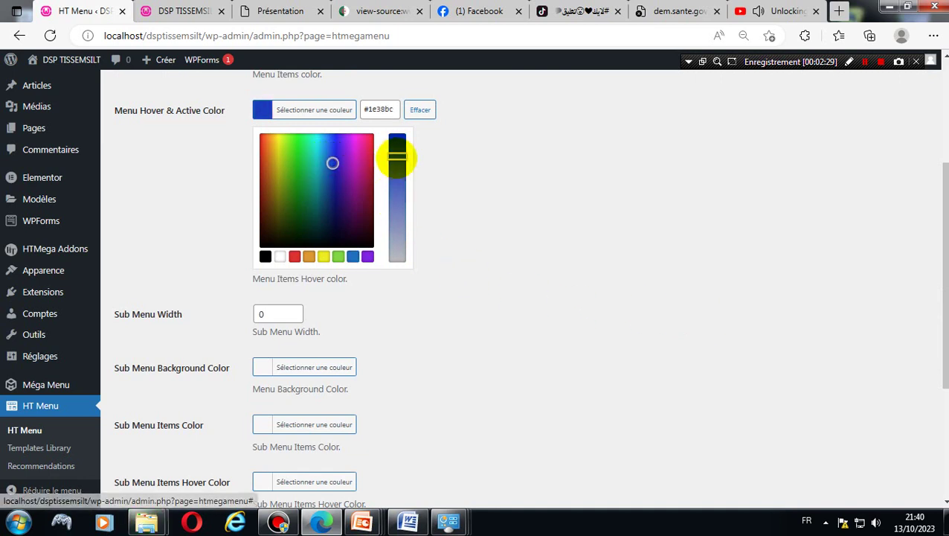
- Adjust the Menu Hover & Active Color to #1430bc and save the HT Menu settings
click(396, 154)
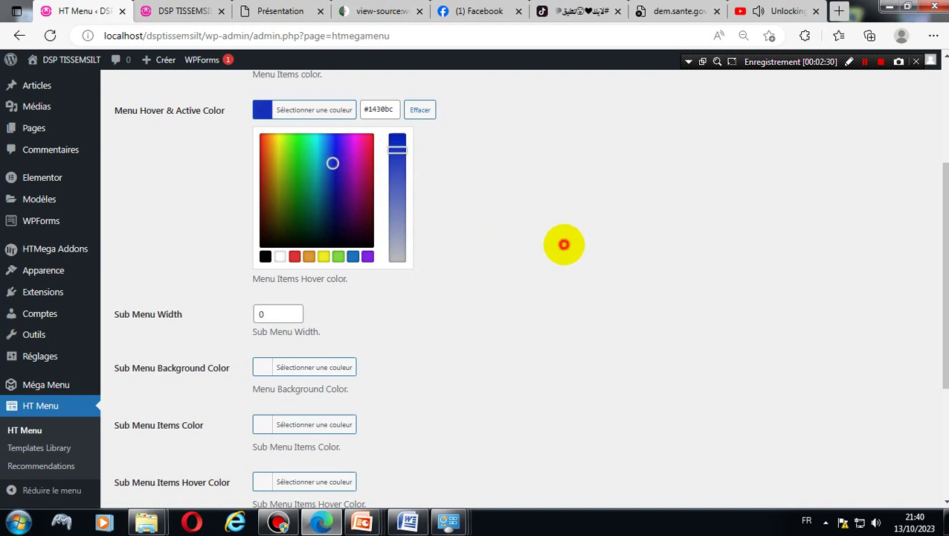
click(564, 244)
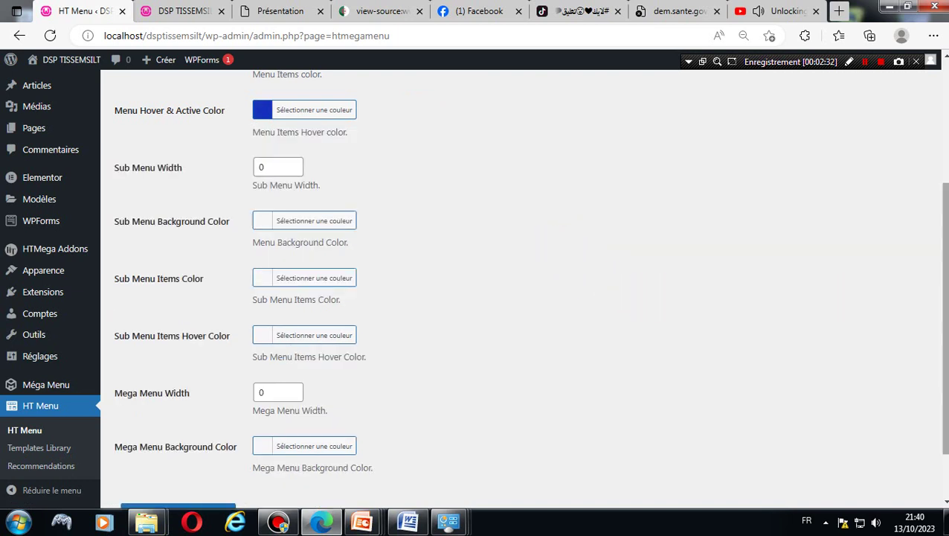
scroll(923, 313, down, 2)
click(180, 441)
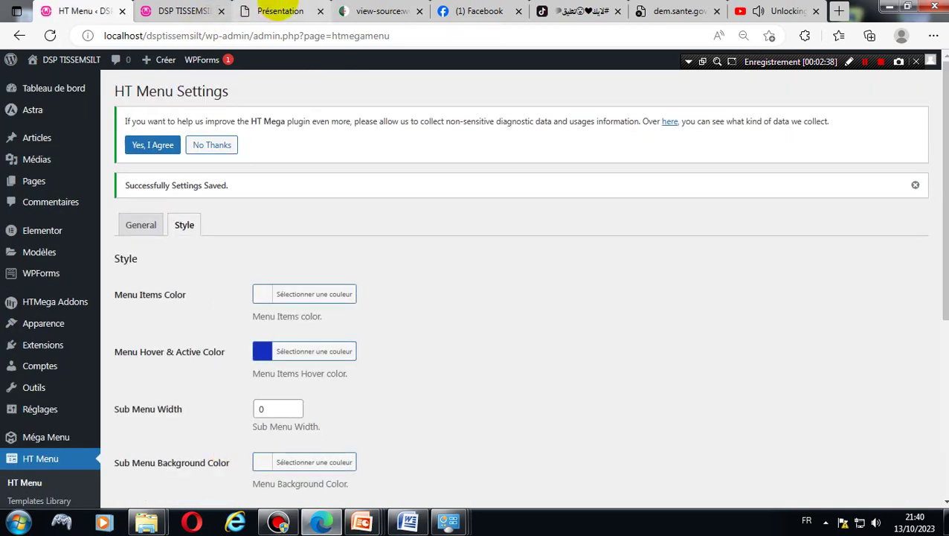
- Reload the DSP TISSEMSILT home page and inspect the vertical menus from SECTEUR PUBLIC to PREVENTION
click(184, 11)
click(339, 29)
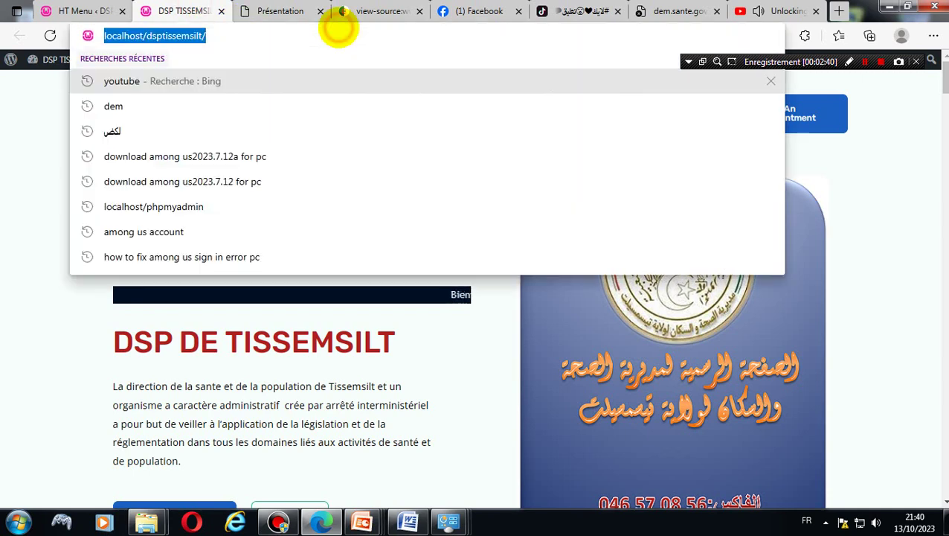
key(Return)
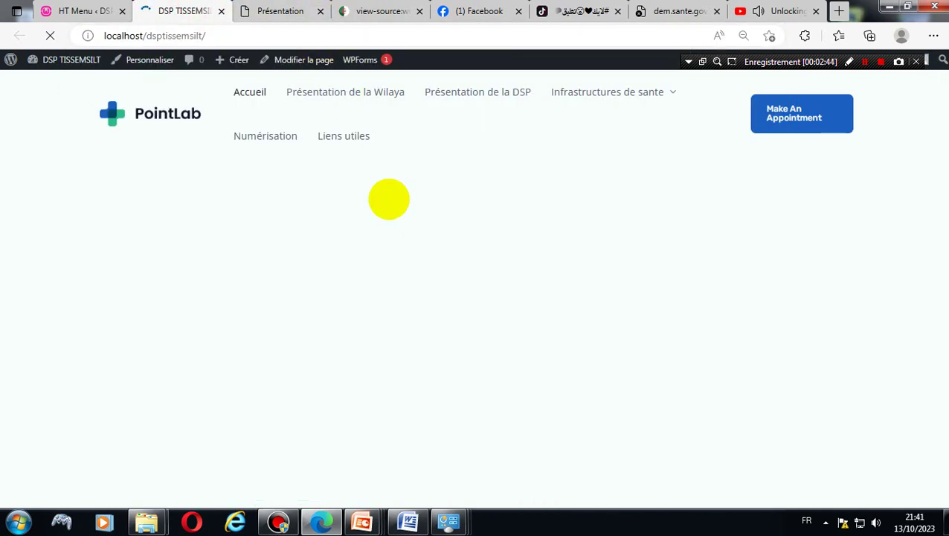
scroll(388, 199, down, 5)
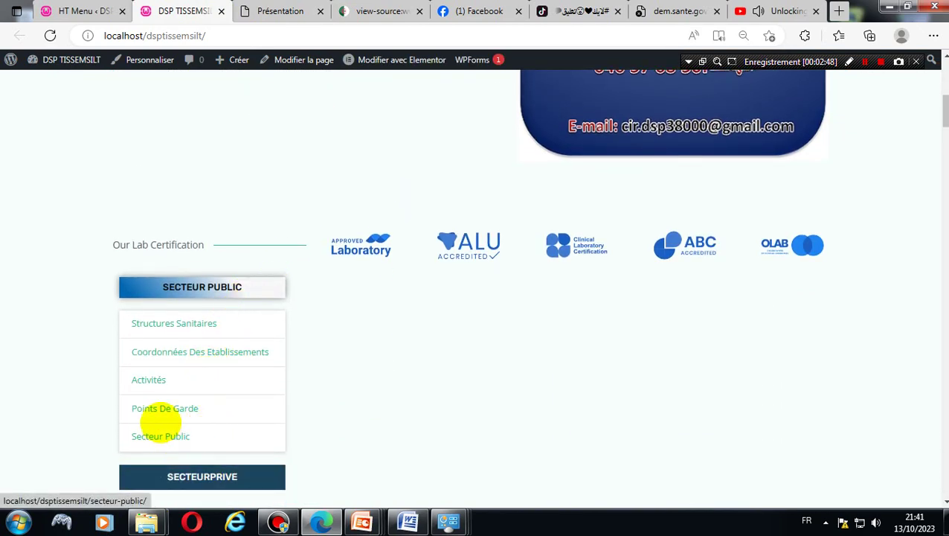
scroll(146, 350, down, 5)
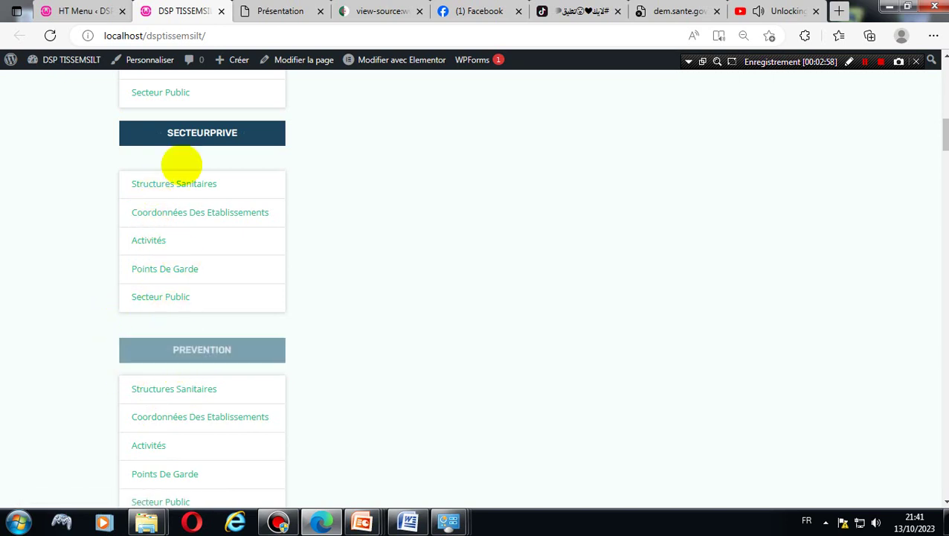
scroll(184, 195, down, 3)
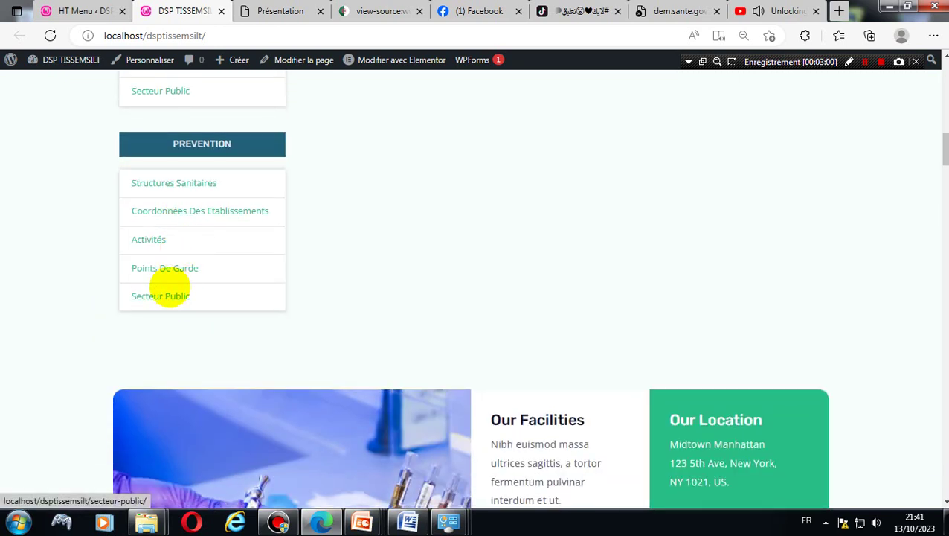
- Return to the HT Menu style settings and set the Menu Items Color to the yellow #eeee22
click(82, 11)
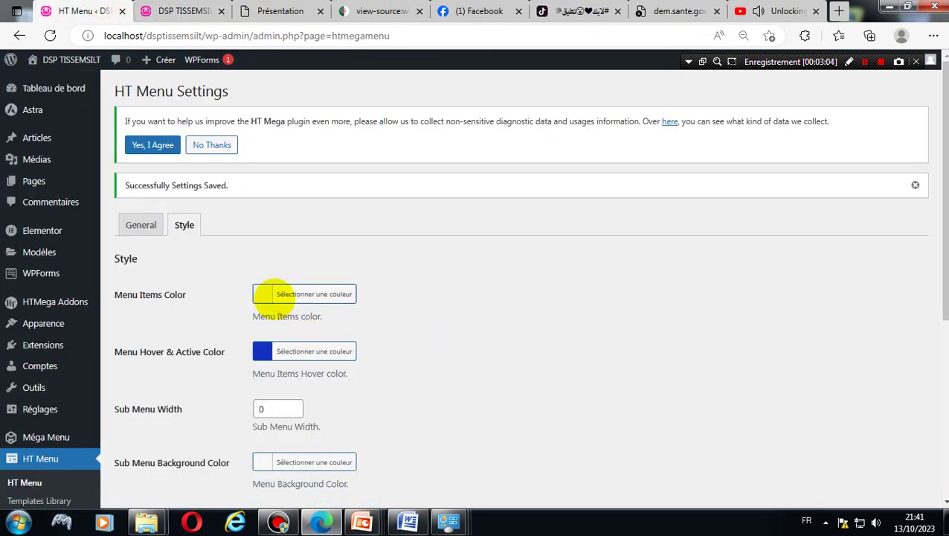
click(261, 294)
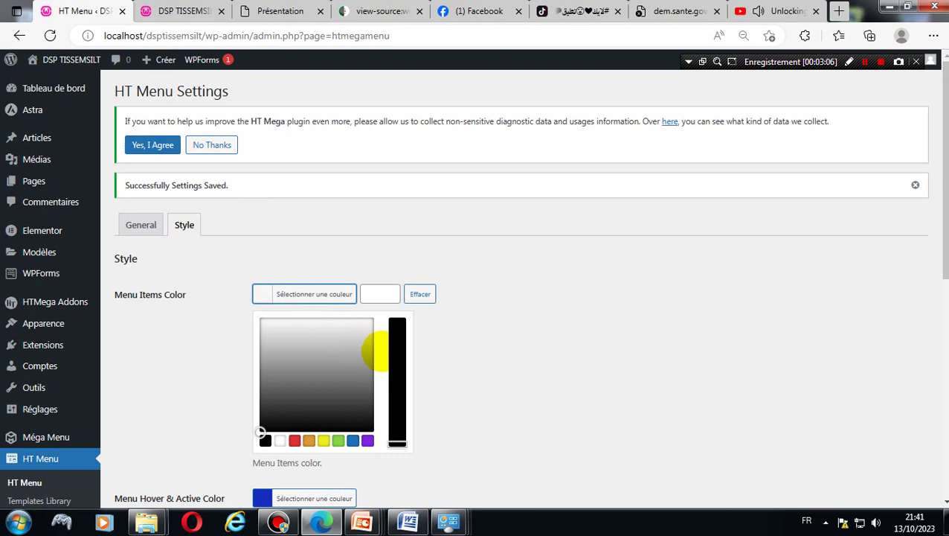
click(323, 441)
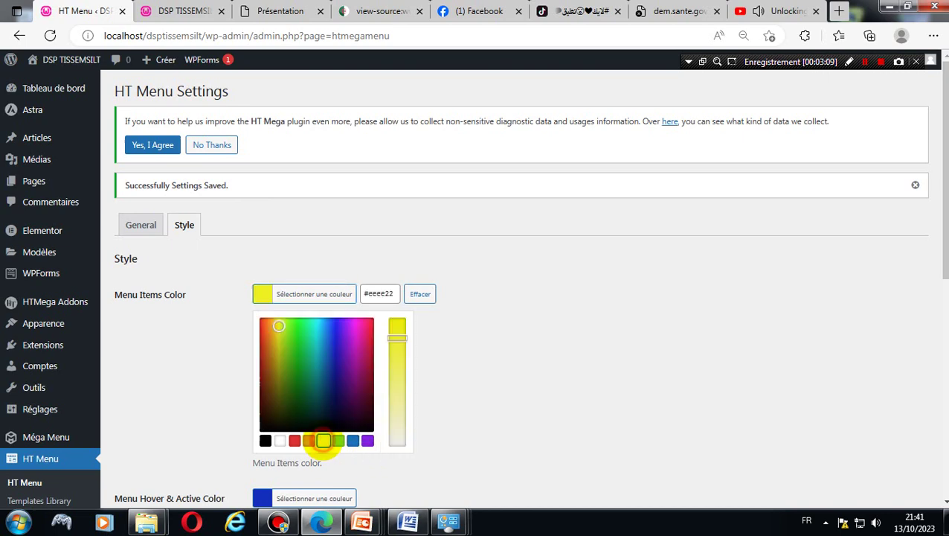
- Set the Sub Menu Background Color to the blue #0066bf and save the HT Menu settings
scroll(542, 354, down, 2)
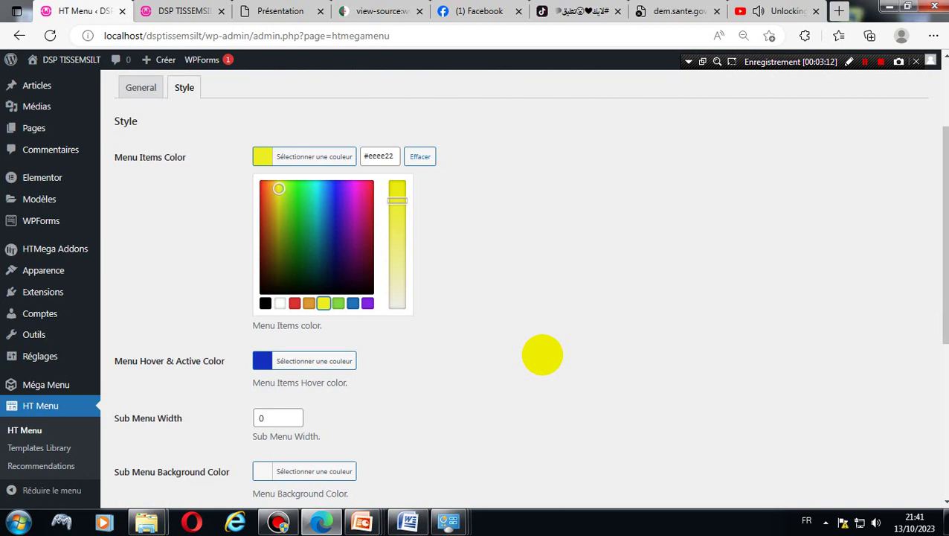
scroll(543, 354, down, 1)
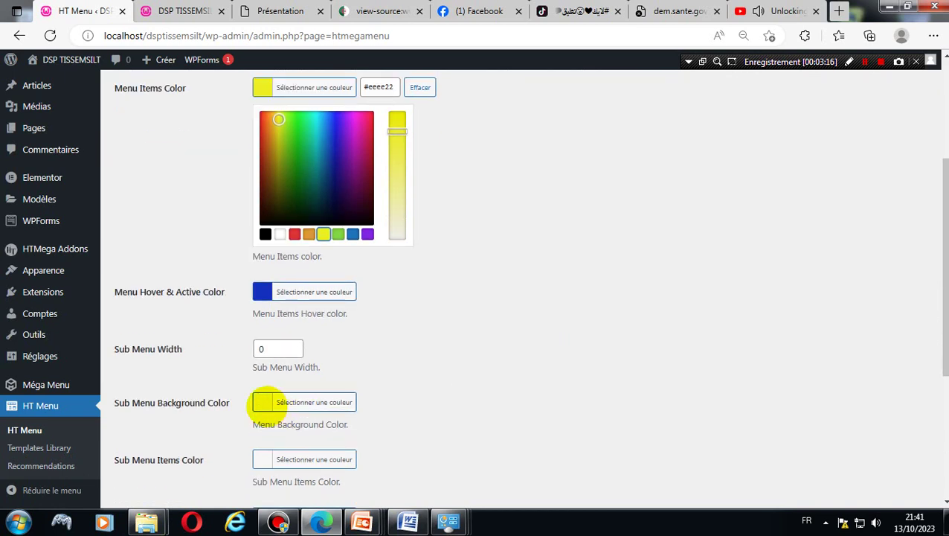
click(312, 402)
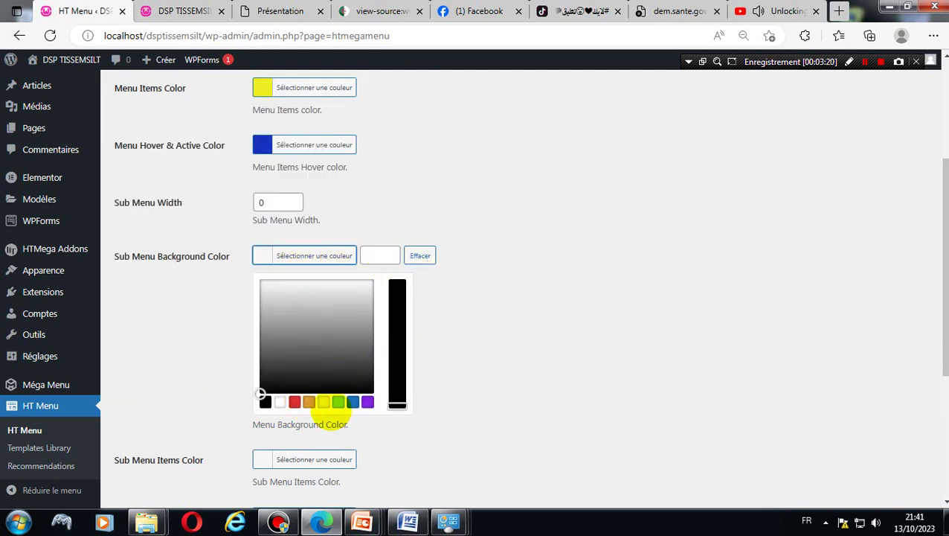
click(353, 402)
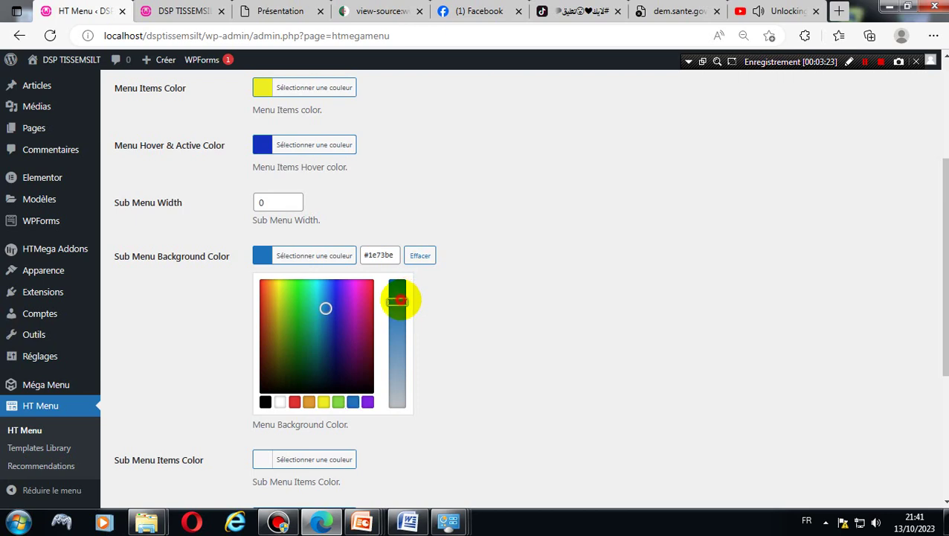
scroll(572, 340, down, 4)
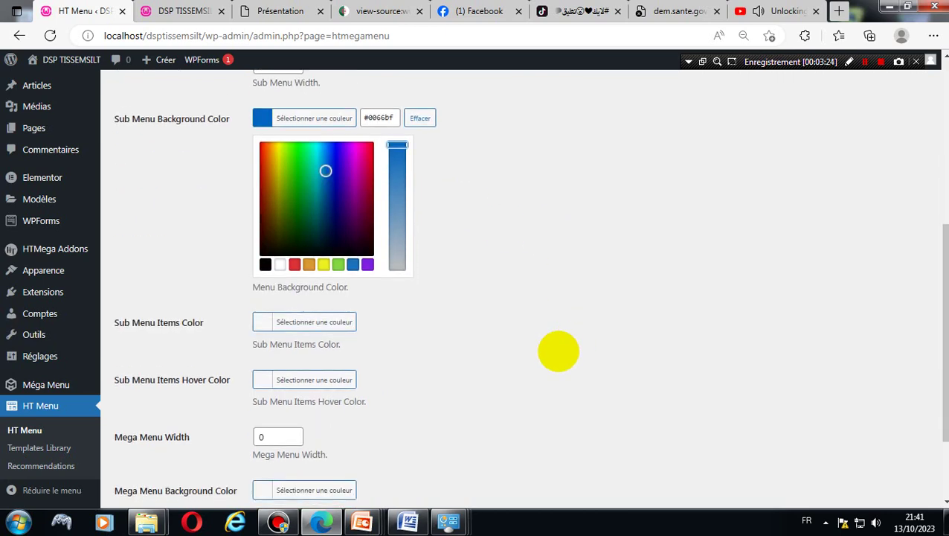
click(183, 444)
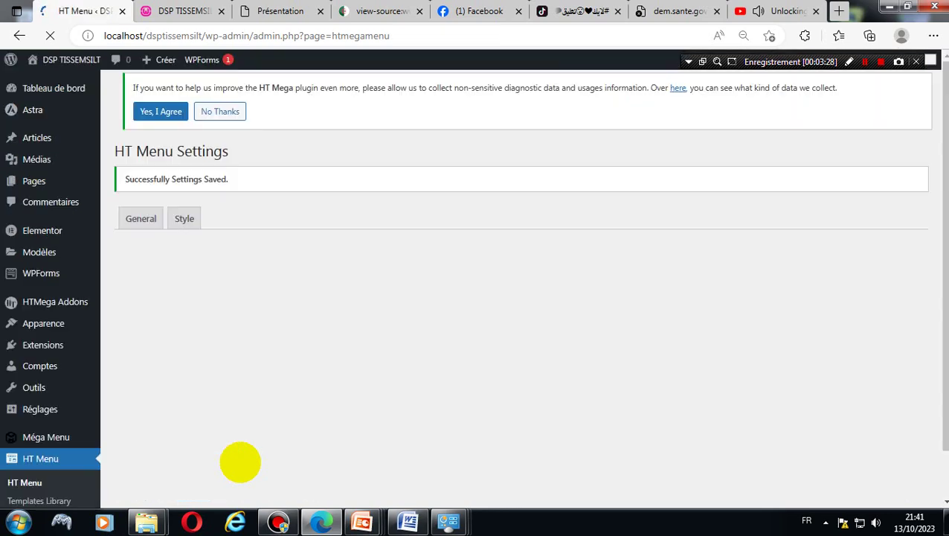
- Reload the site's home page and check the colors of the header menu, the Infrastructures de sante submenu and the vertical menus
click(190, 11)
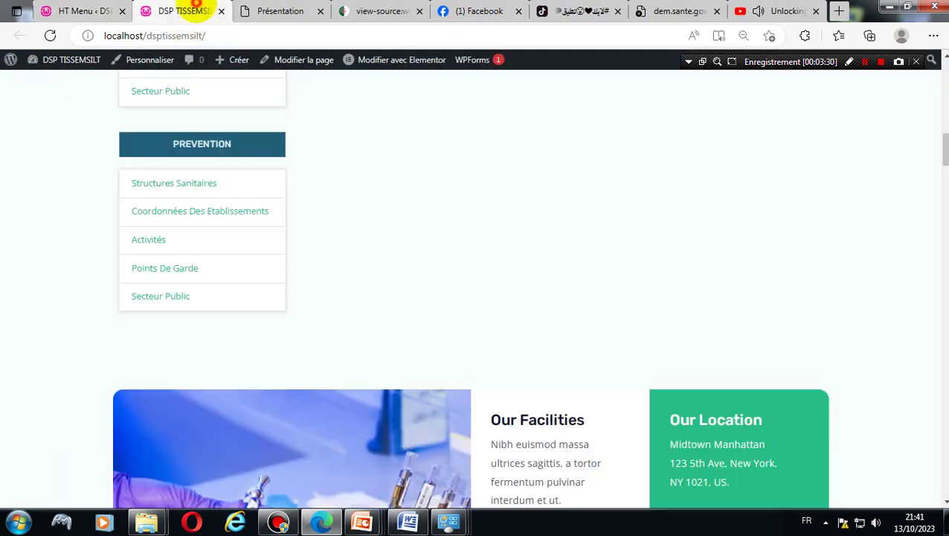
click(257, 34)
key(Return)
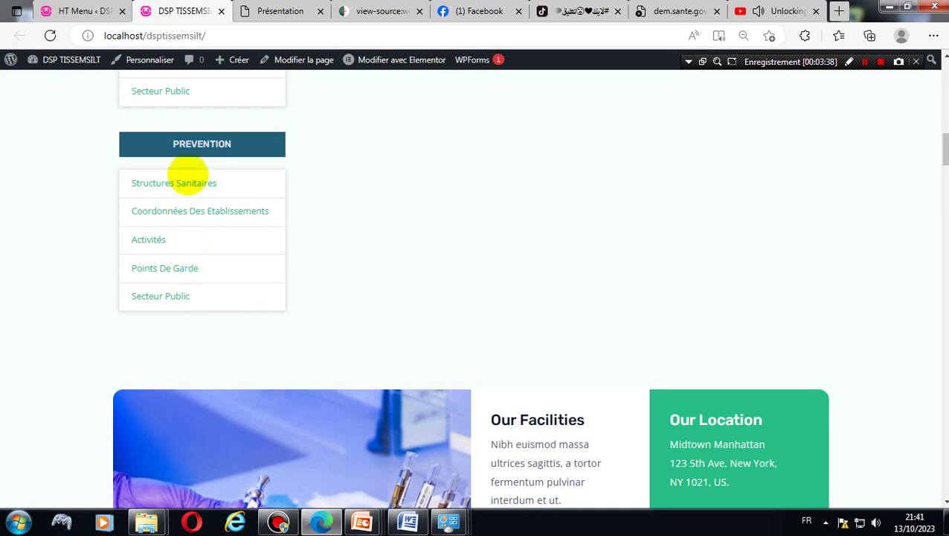
scroll(179, 306, up, 15)
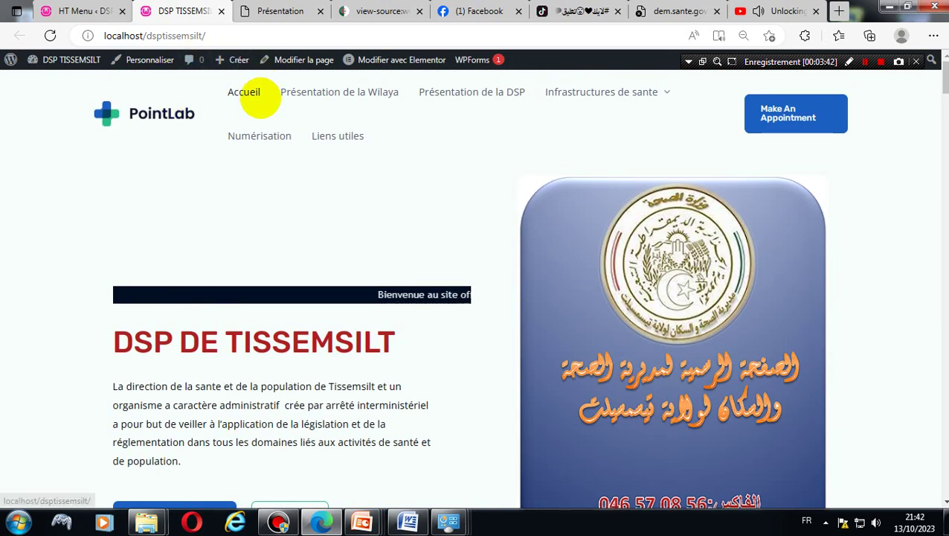
mouse_move(621, 92)
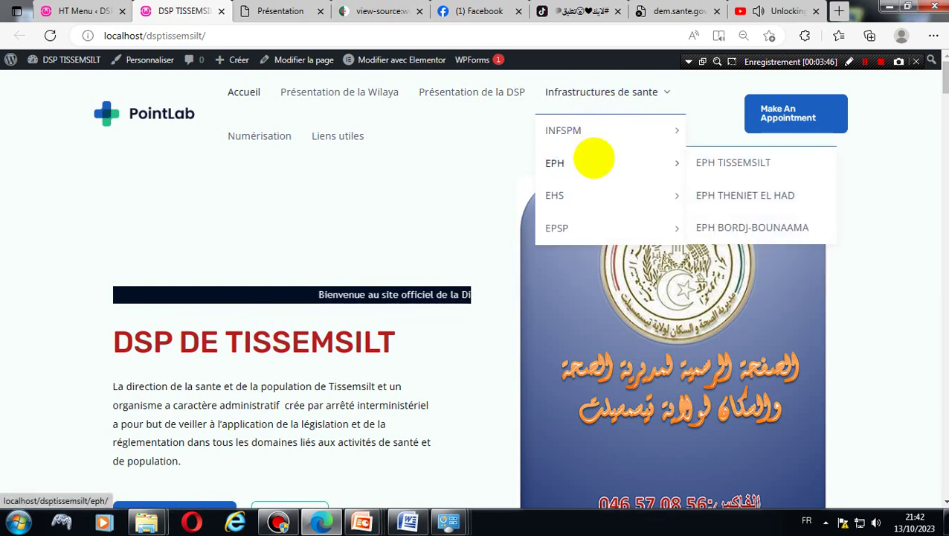
scroll(244, 303, down, 8)
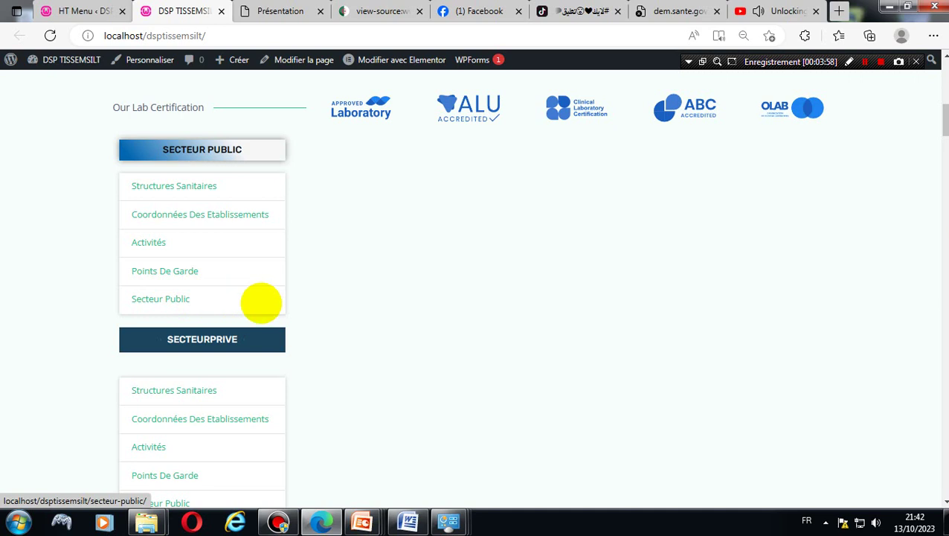
scroll(260, 302, up, 3)
scroll(260, 303, down, 4)
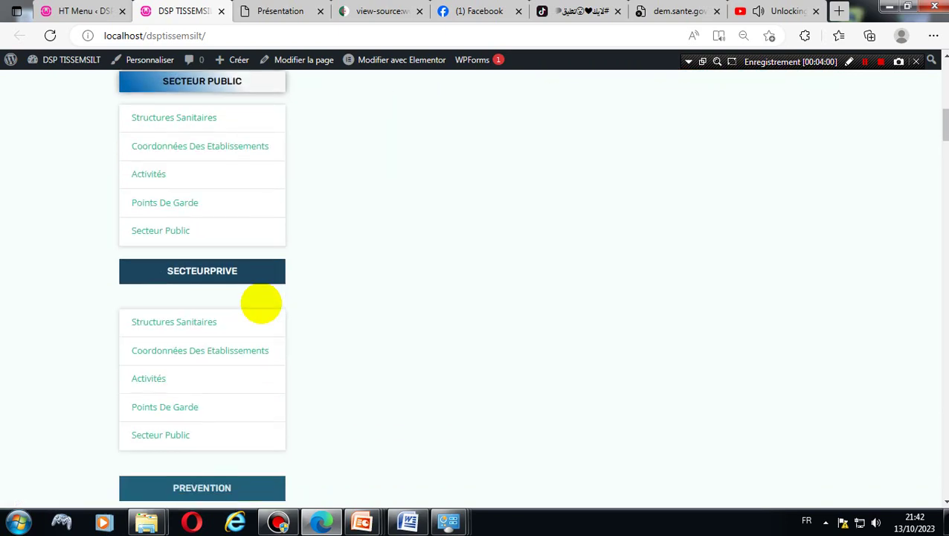
scroll(261, 301, up, 3)
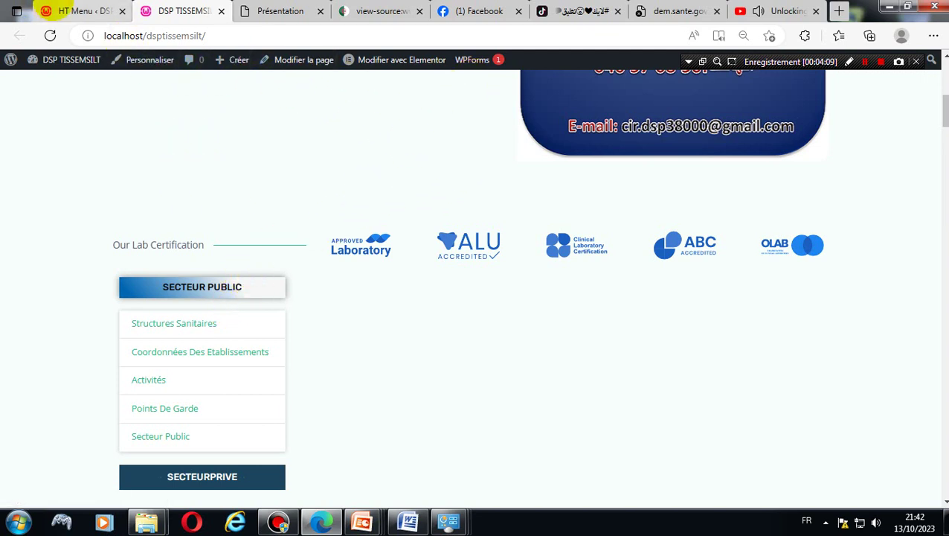
- Open the Accueil page from the WordPress pages list for editing in Elementor
click(46, 10)
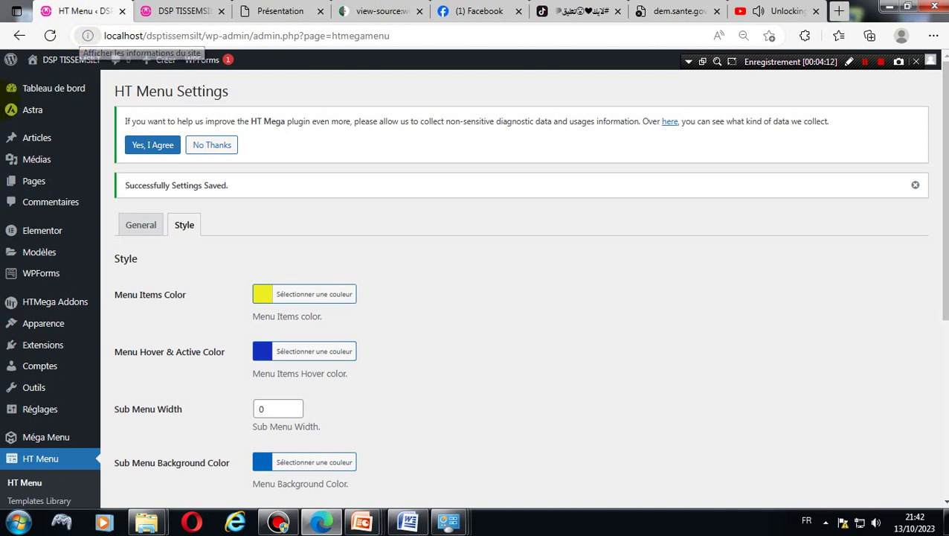
click(43, 183)
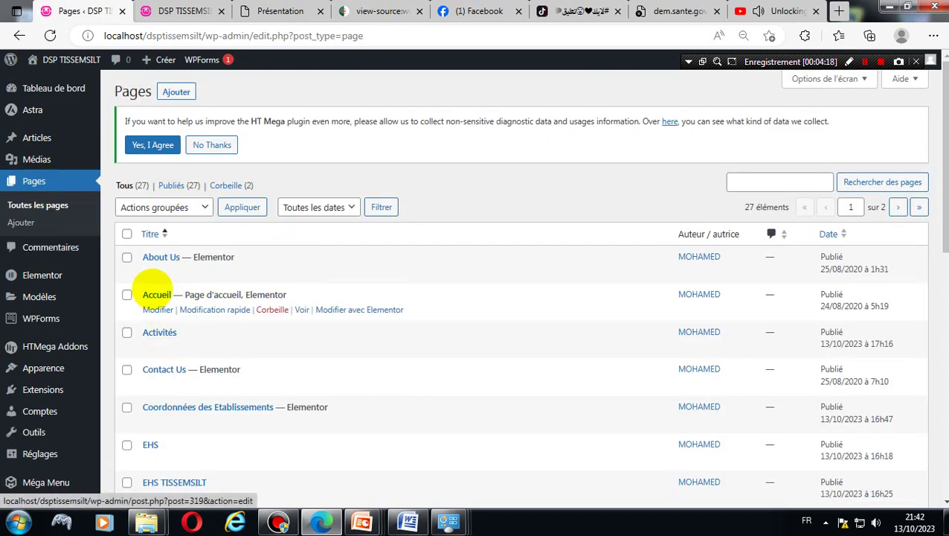
click(167, 307)
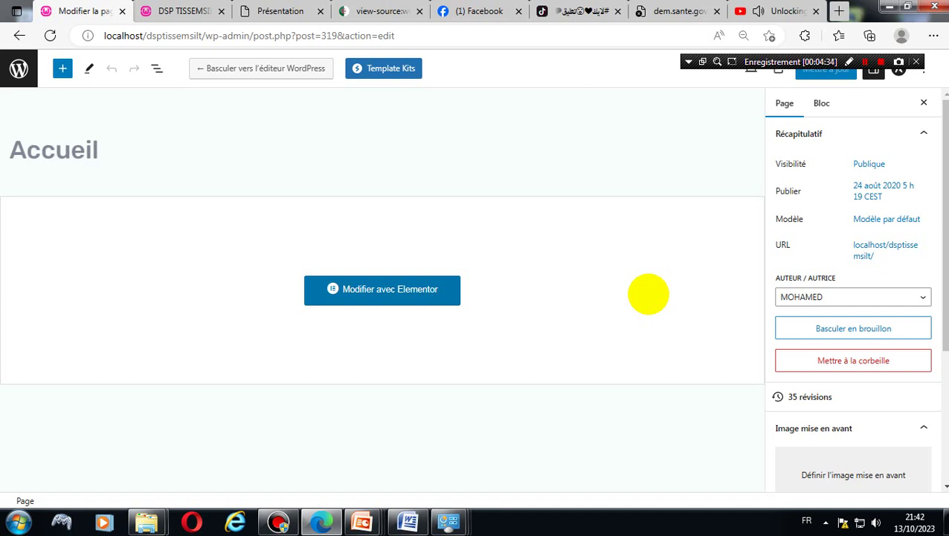
click(368, 293)
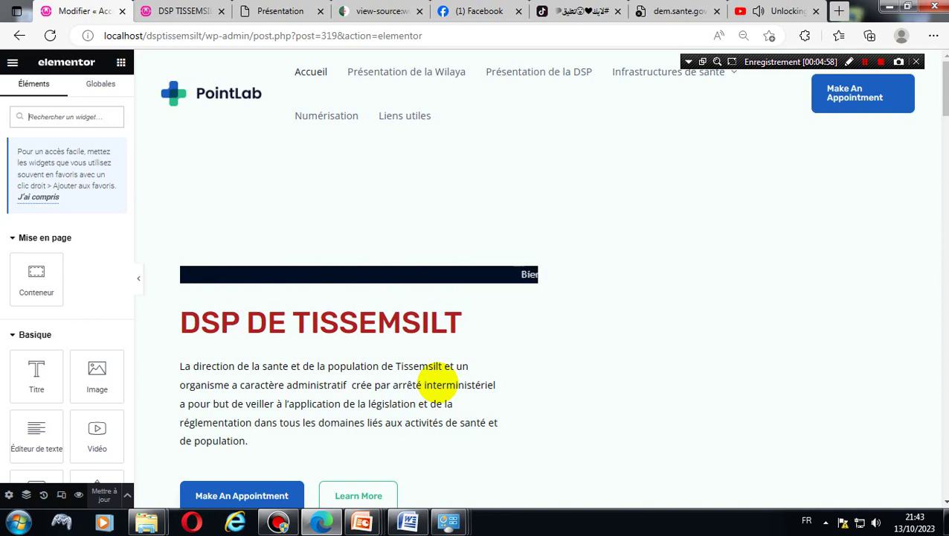
- Select the Vertical Mega Menu widget below the SECTEUR PUBLIC heading for editing
scroll(459, 412, down, 3)
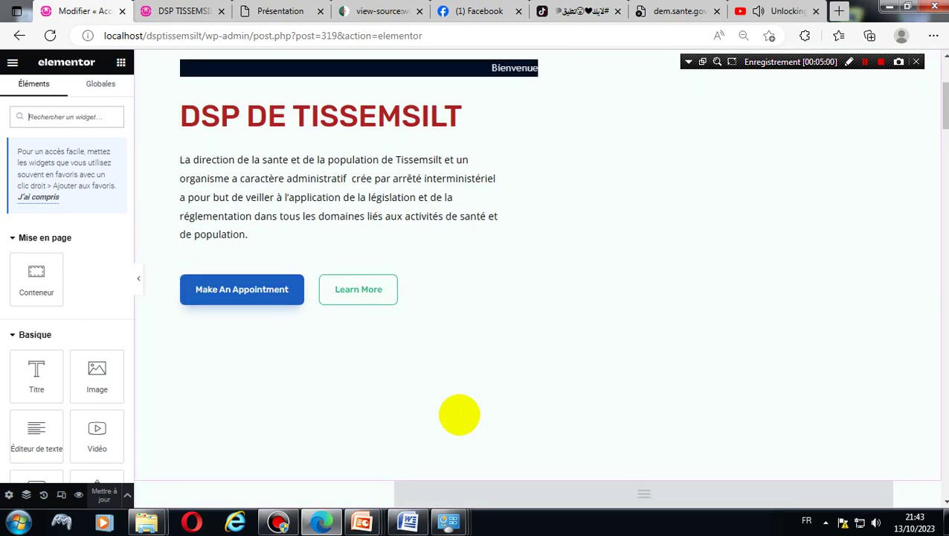
scroll(459, 414, down, 7)
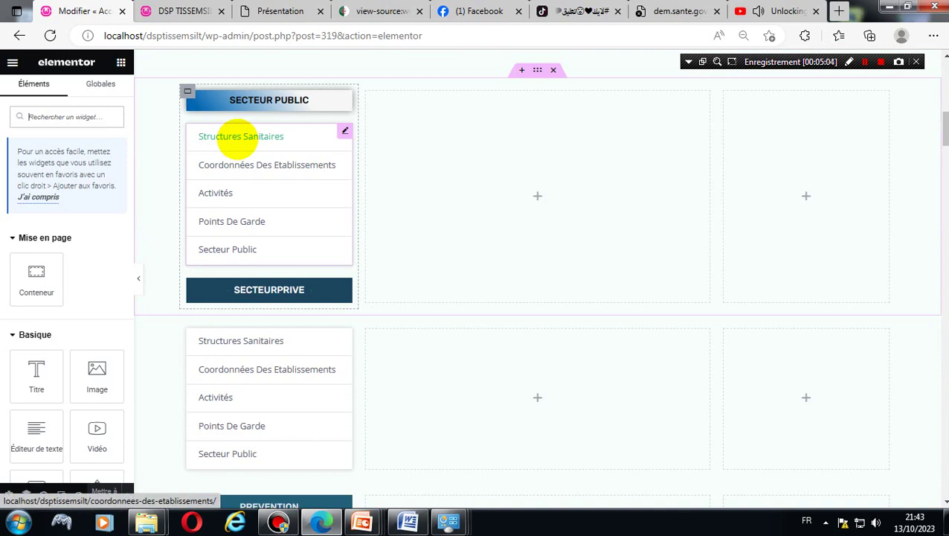
click(223, 139)
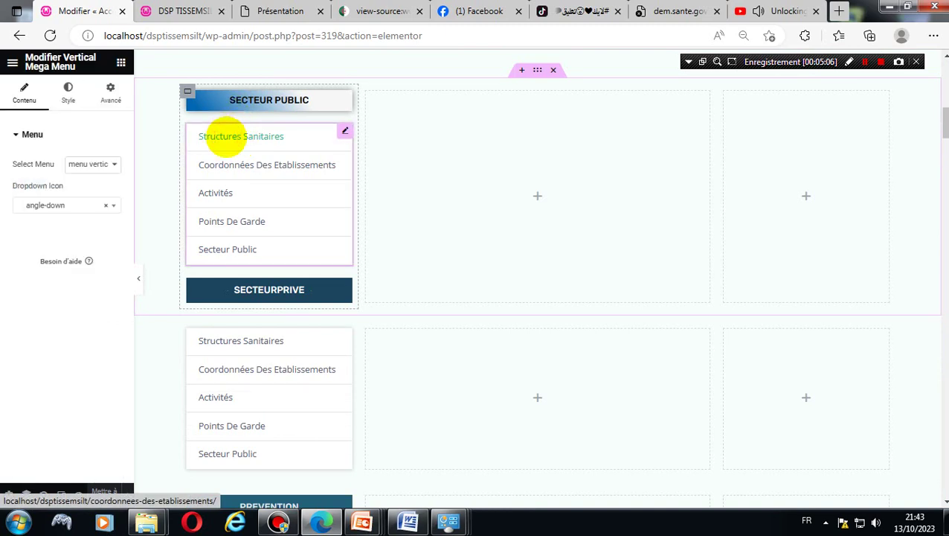
scroll(223, 136, up, 10)
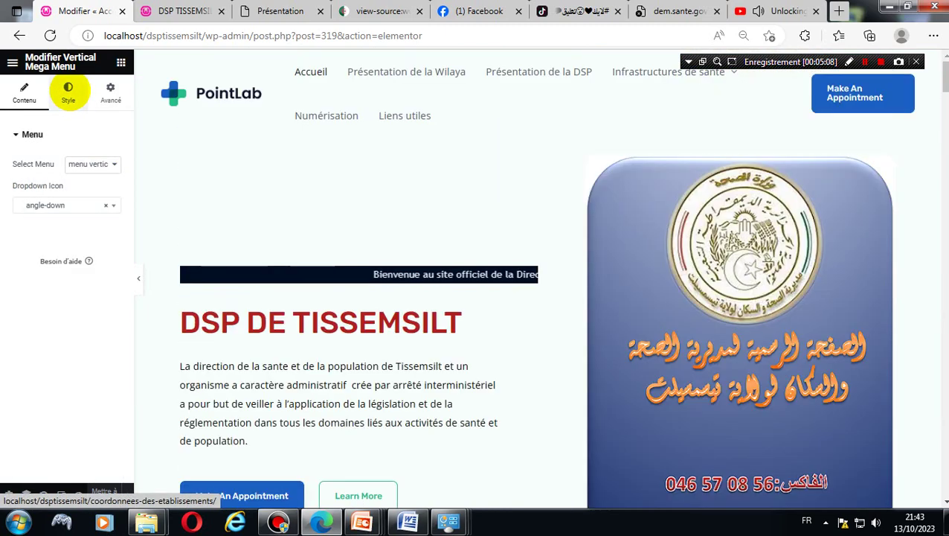
scroll(322, 301, down, 10)
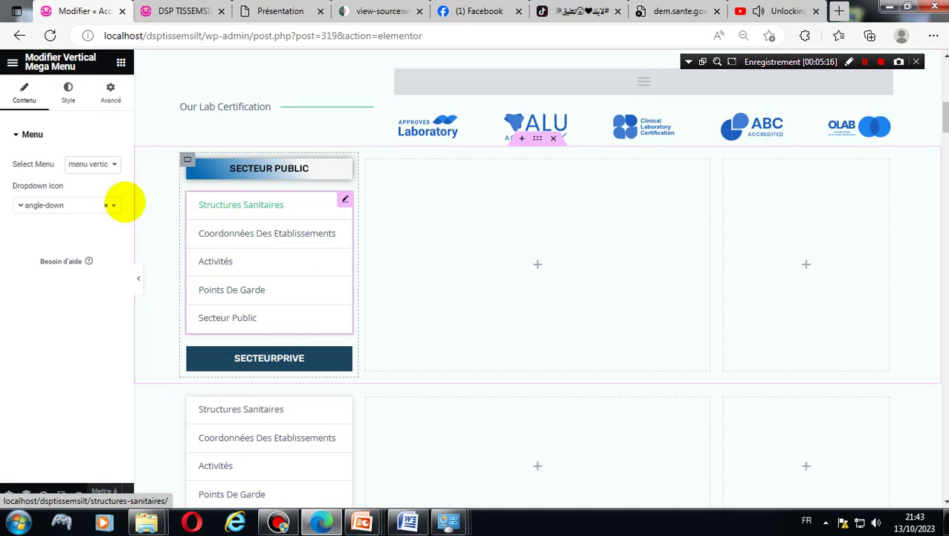
- Give the SECTEUR PUBLIC vertical menu widget a classic hover background in its advanced settings, using the global color Theme Couleur 1
click(68, 93)
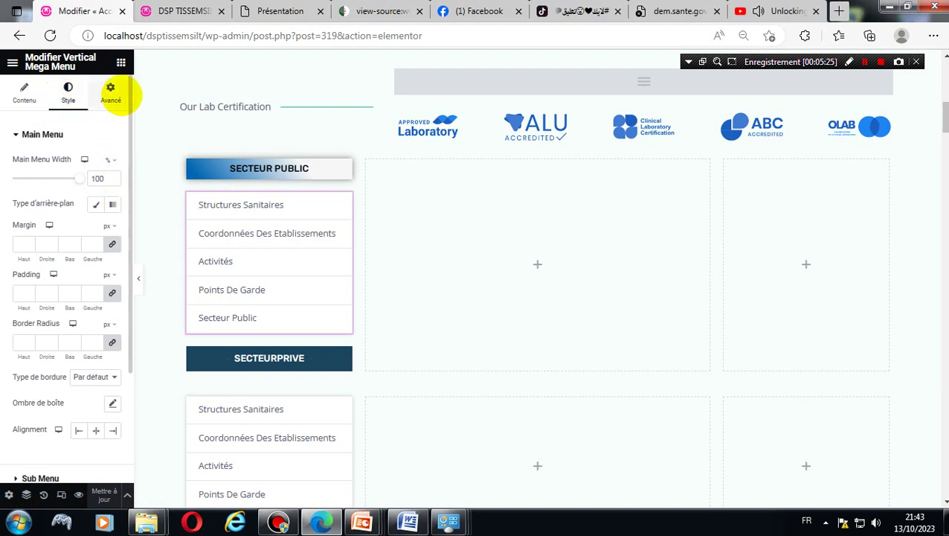
click(116, 94)
scroll(59, 297, down, 3)
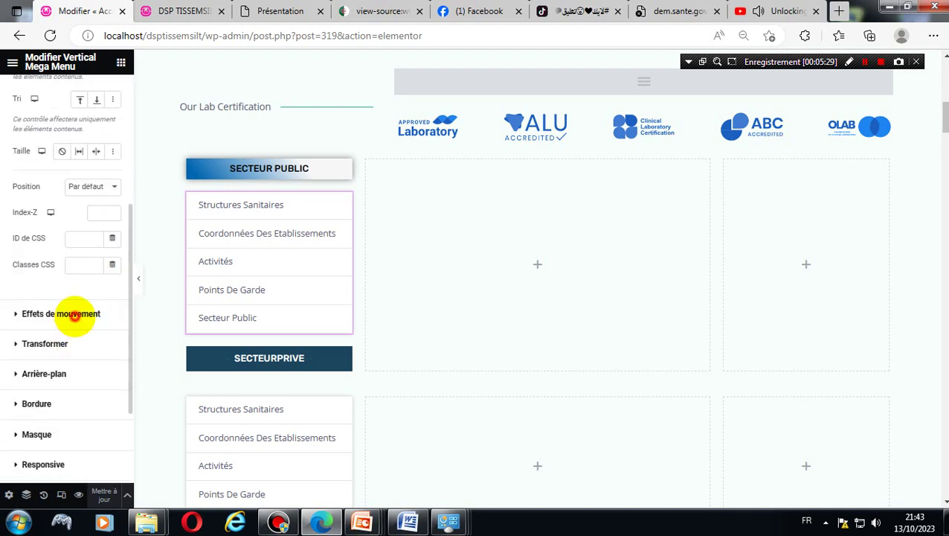
click(74, 314)
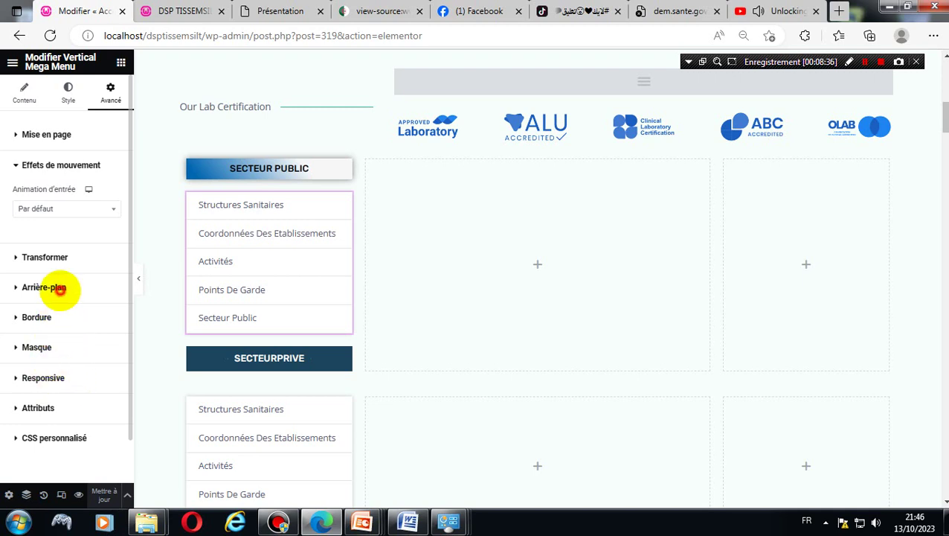
click(56, 289)
click(93, 256)
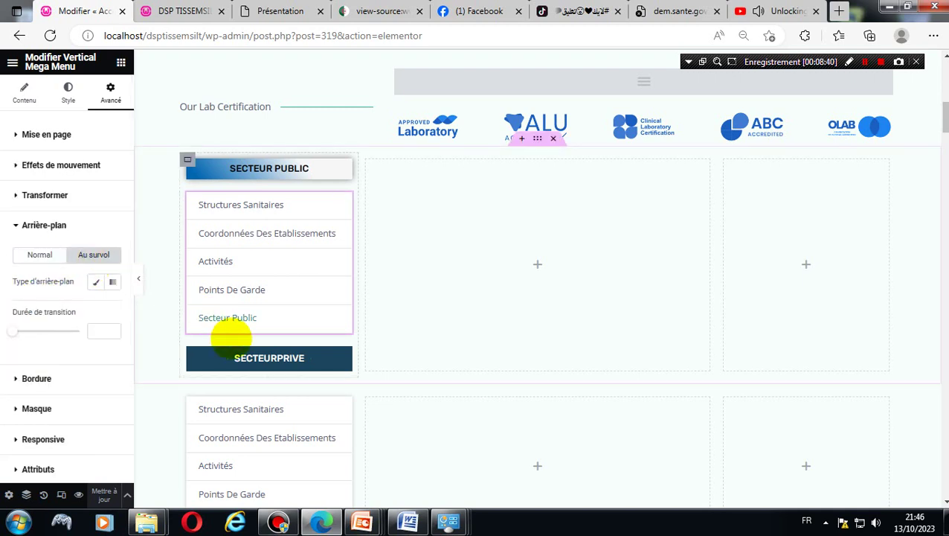
click(96, 282)
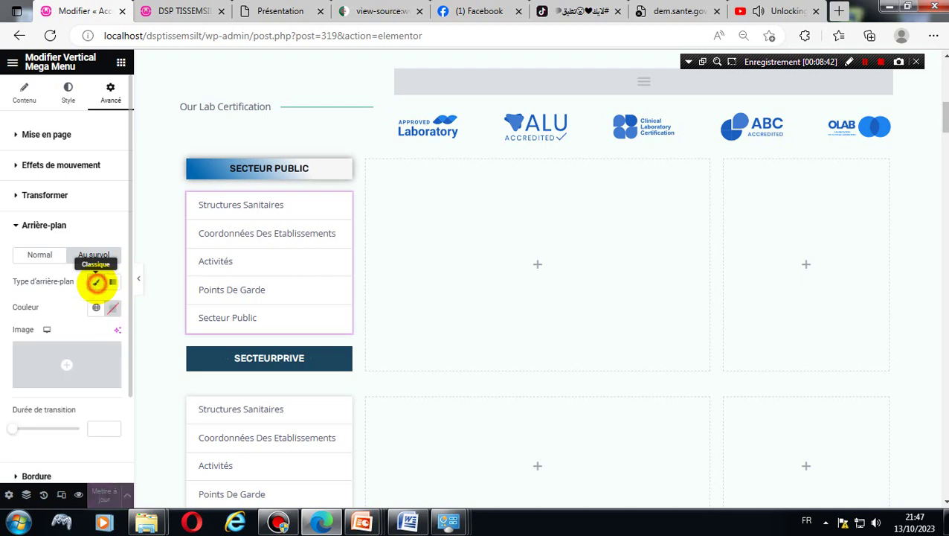
mouse_move(114, 344)
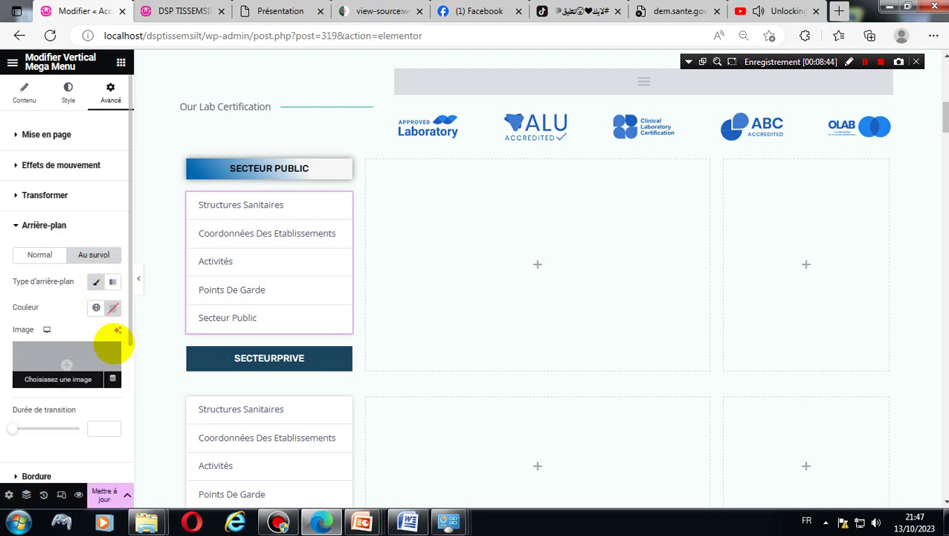
click(95, 309)
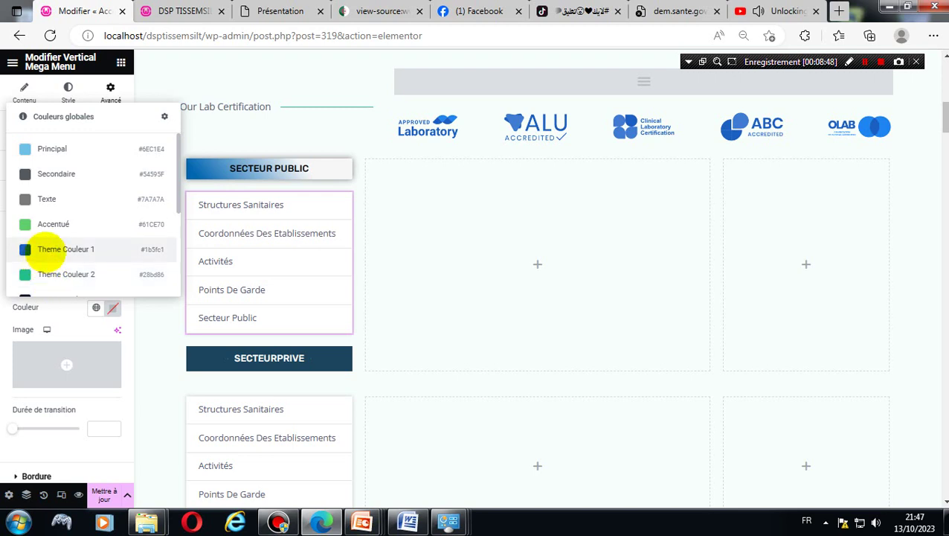
scroll(46, 253, down, 1)
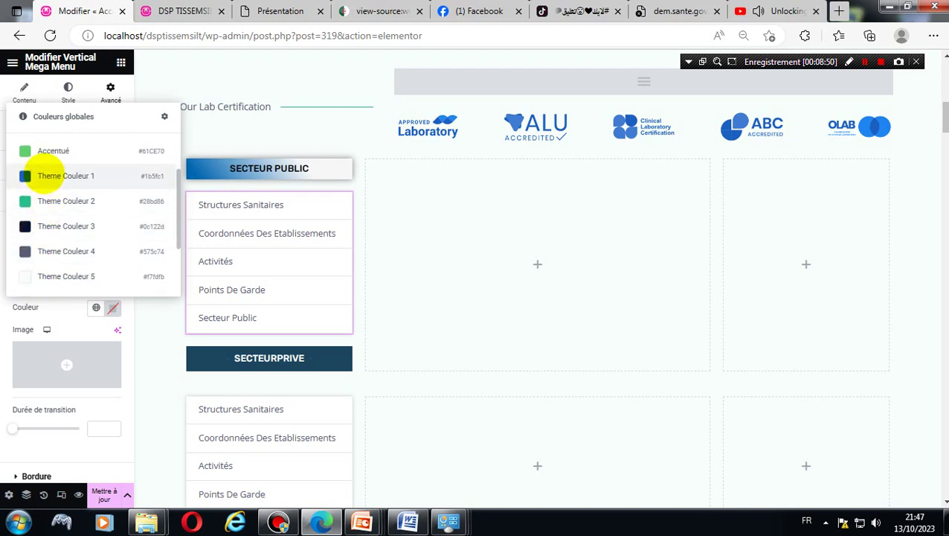
click(45, 174)
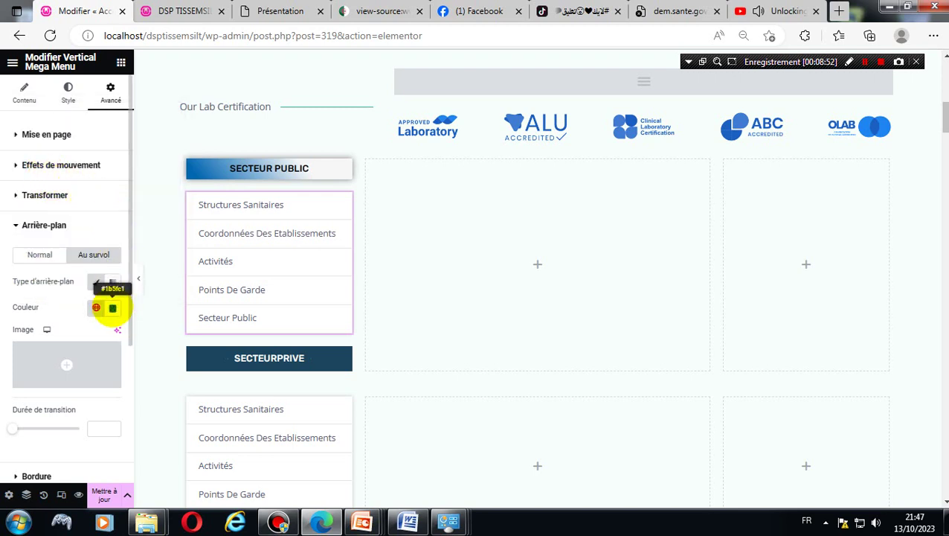
- Change the widget's hover background to the custom blue #0C28E6
click(112, 307)
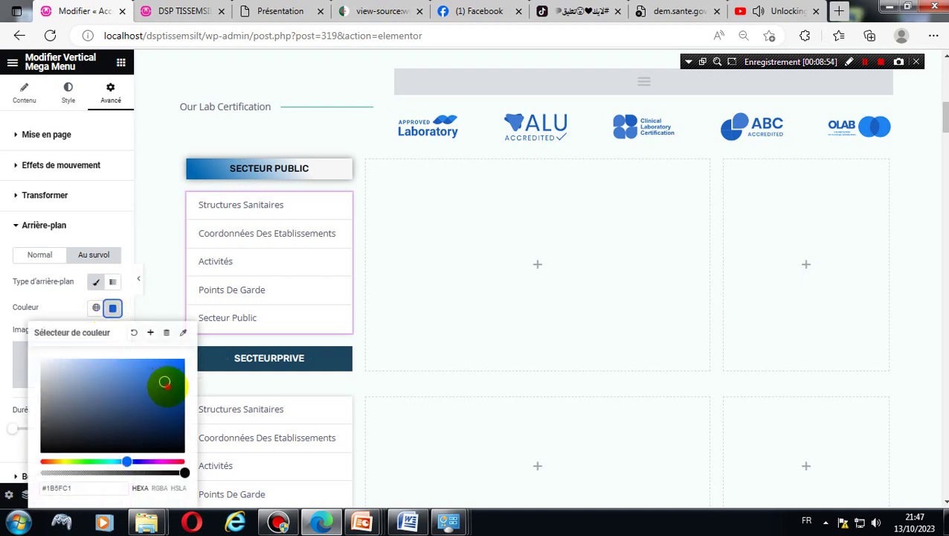
drag(163, 381, 177, 367)
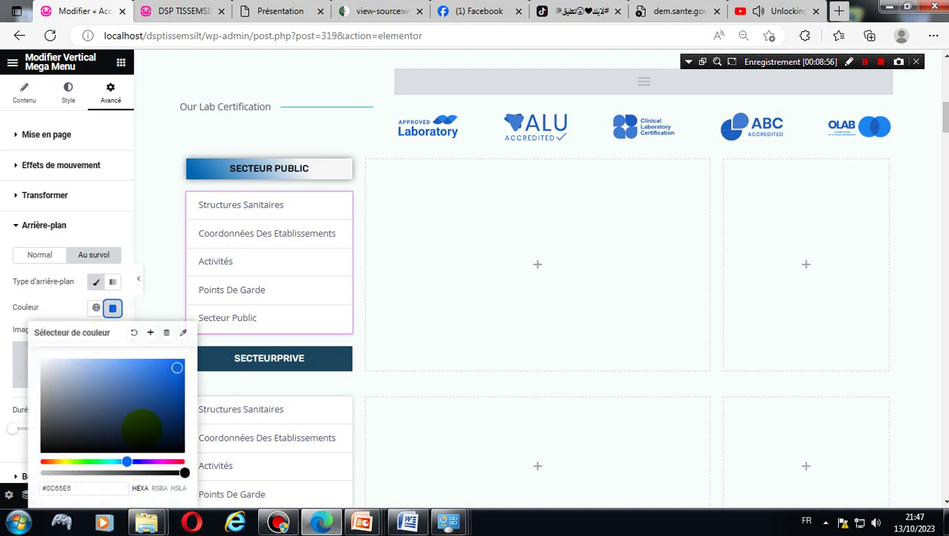
drag(127, 462, 134, 462)
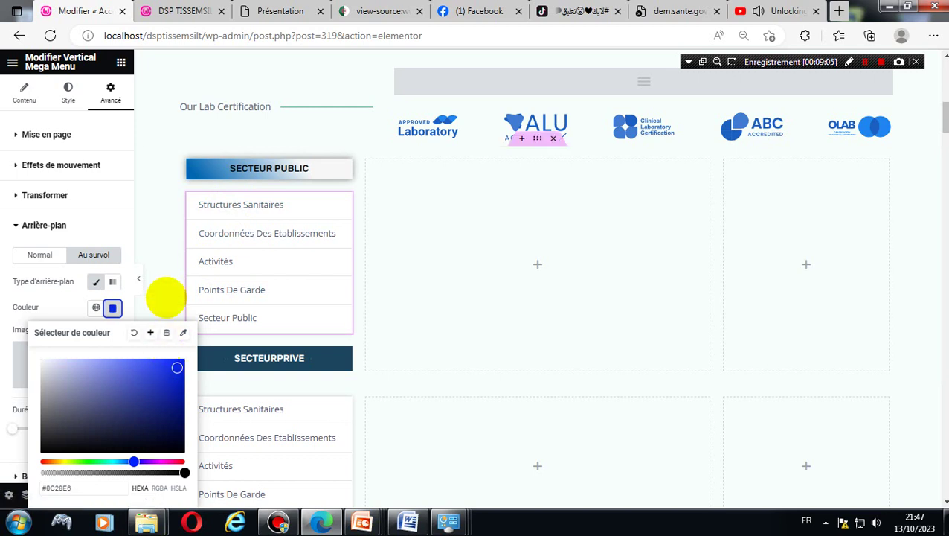
click(159, 297)
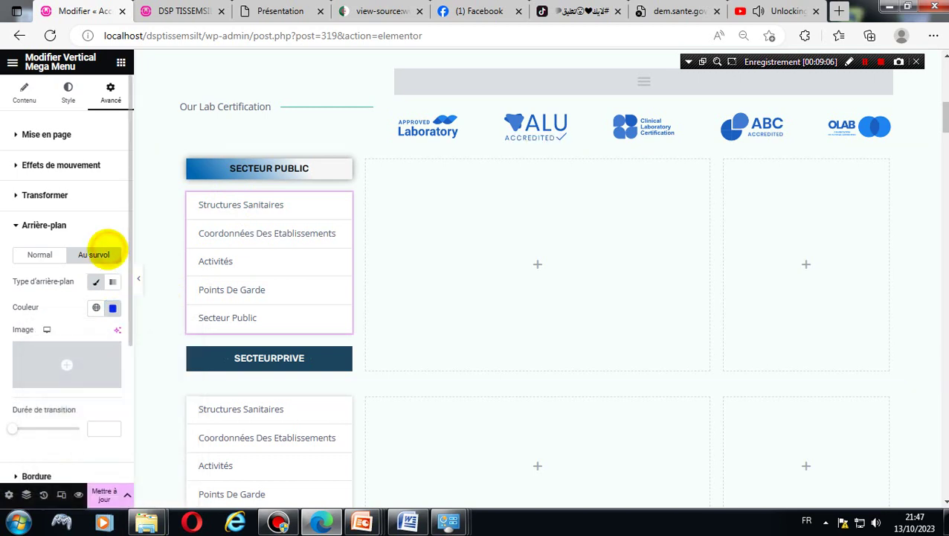
mouse_move(78, 372)
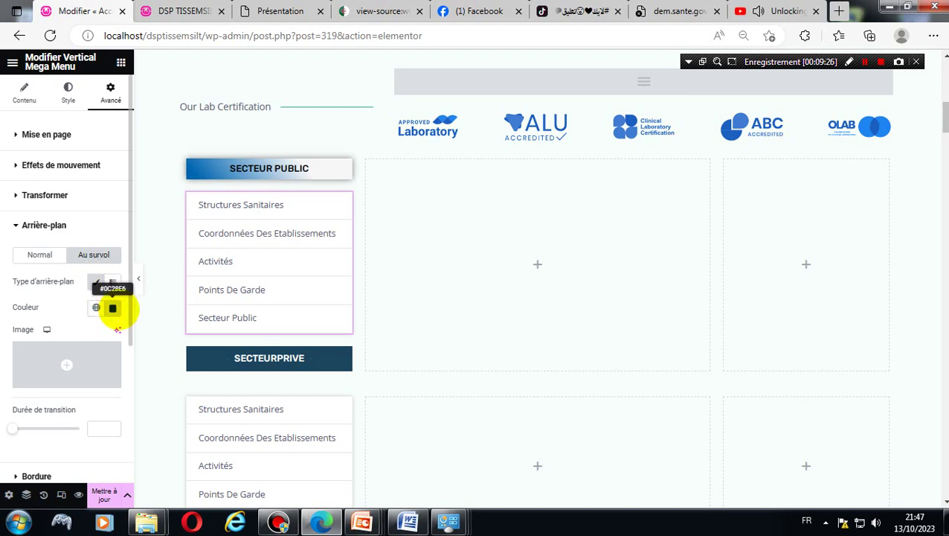
- Set the widget's normal-state background to the classic type with the global color Theme Couleur 1
click(38, 254)
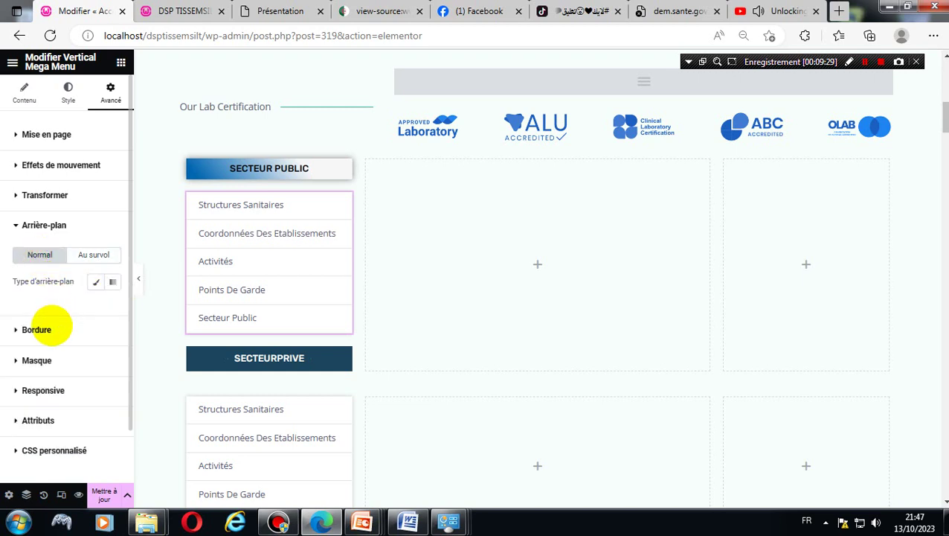
click(112, 282)
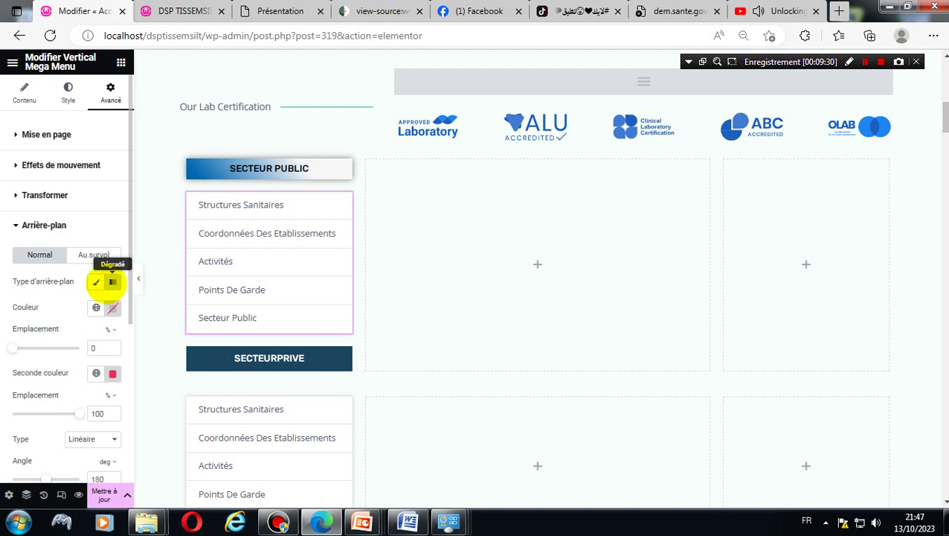
click(96, 282)
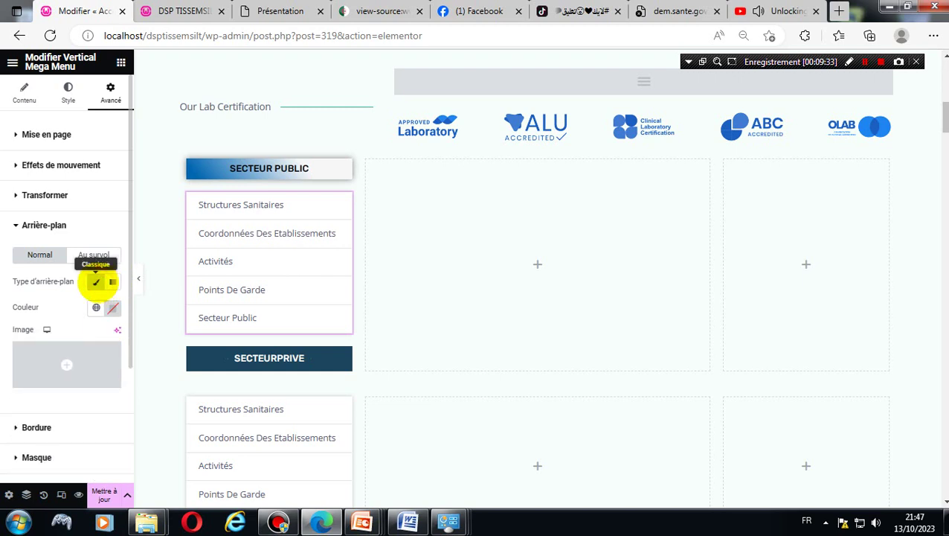
click(96, 308)
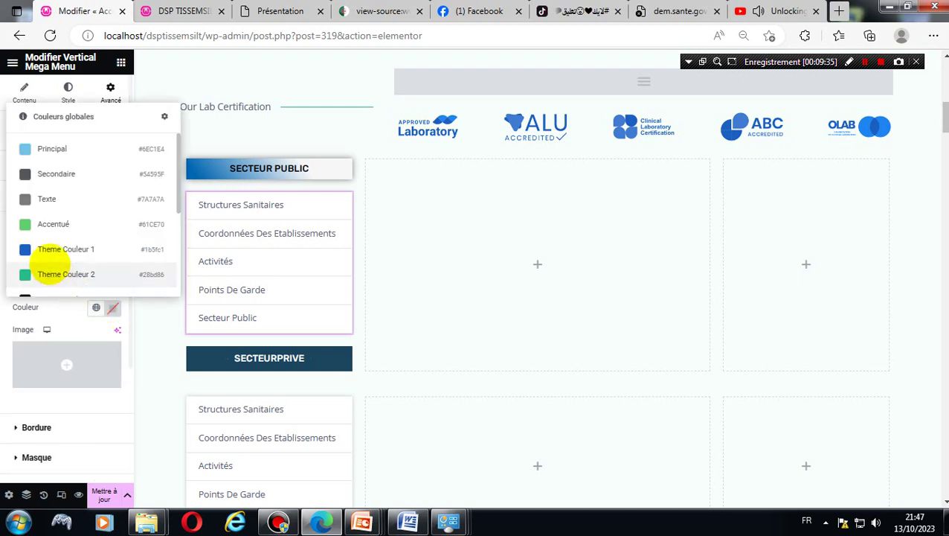
click(49, 251)
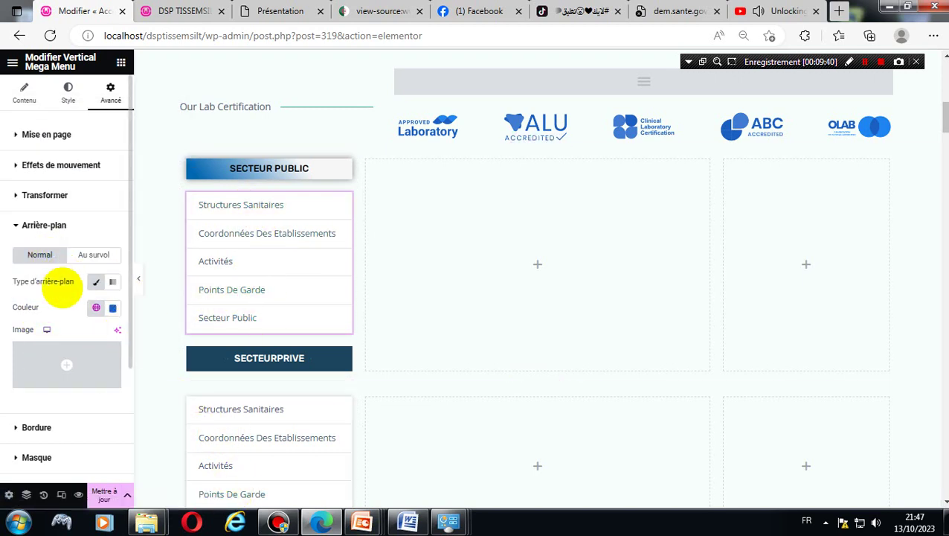
- Set the vertical menu widget's entrance animation to Fade In in its motion effects
click(29, 165)
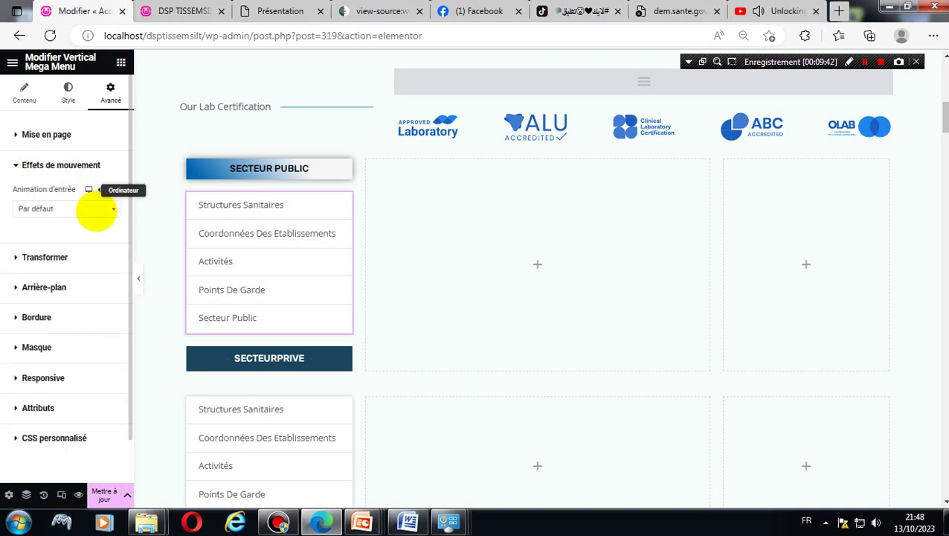
click(102, 210)
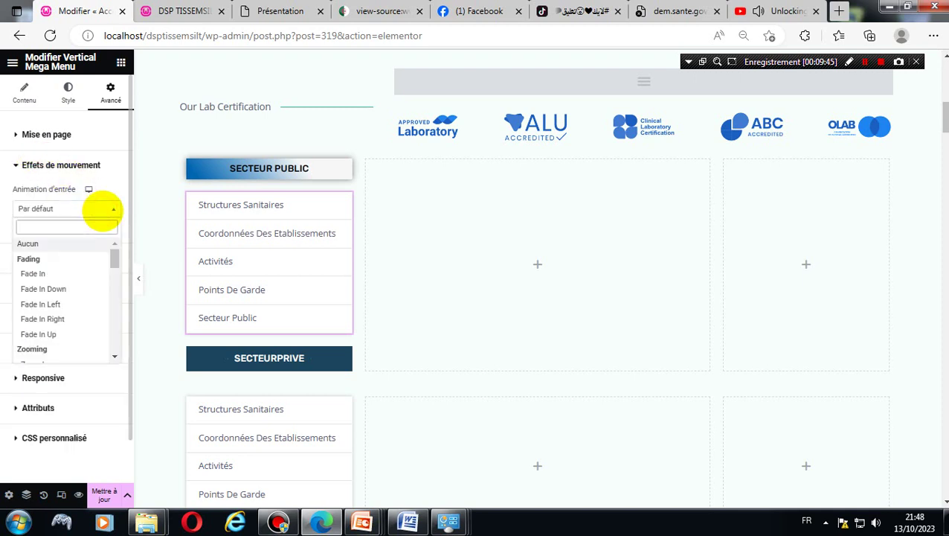
click(51, 273)
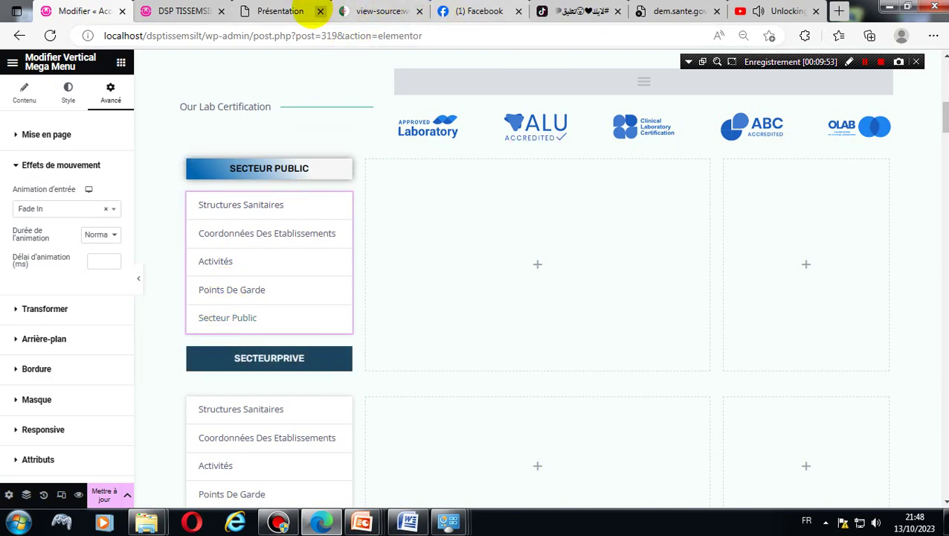
- Reload the site's home page and check the background and animation of the vertical menu below SECTEUR PUBLIC
click(186, 11)
click(248, 35)
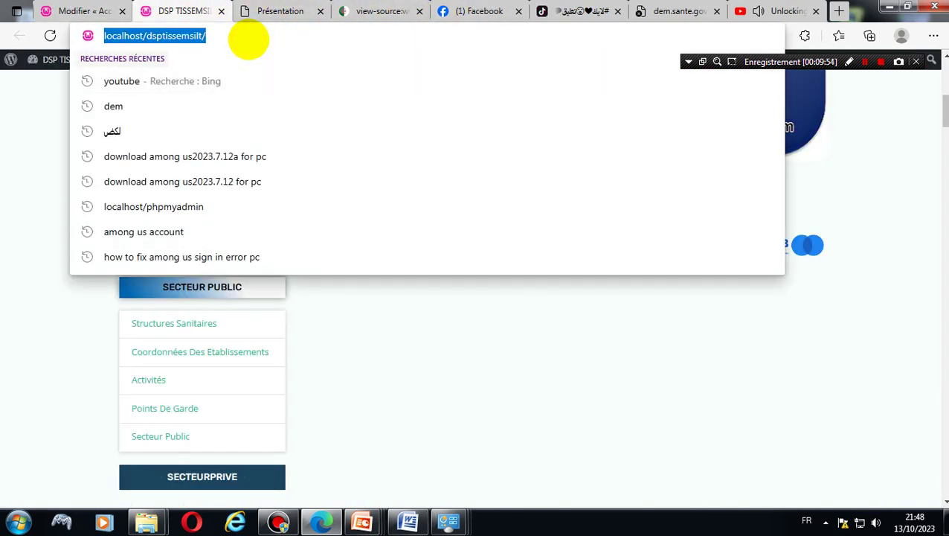
key(Return)
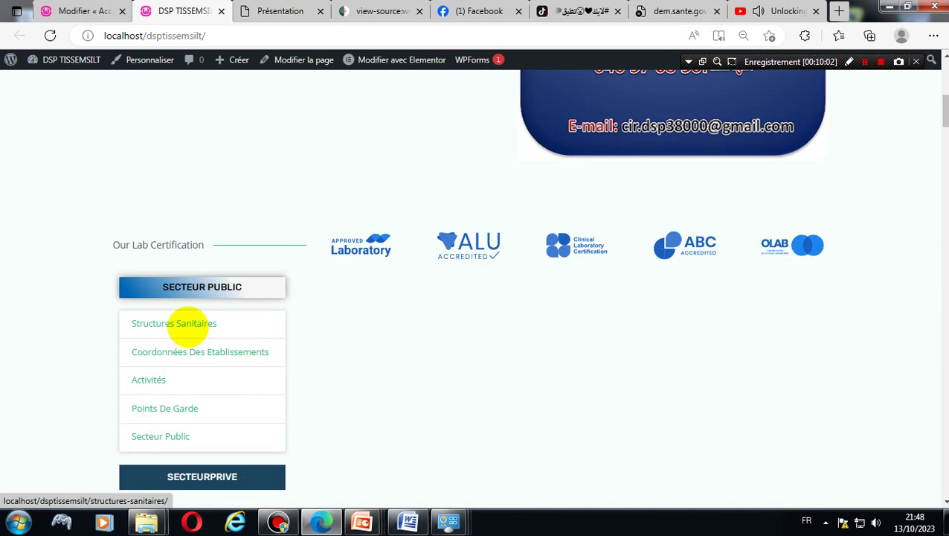
scroll(187, 324, down, 5)
scroll(186, 331, up, 4)
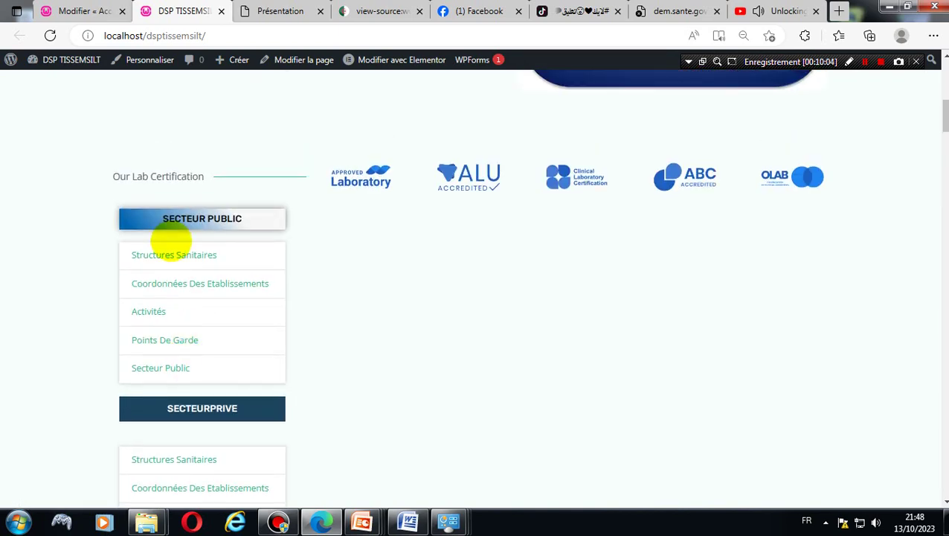
- Reselect the vertical menu widget below SECTEUR PUBLIC in the Elementor editor and set its Dropdown Icon to angle-right
click(78, 10)
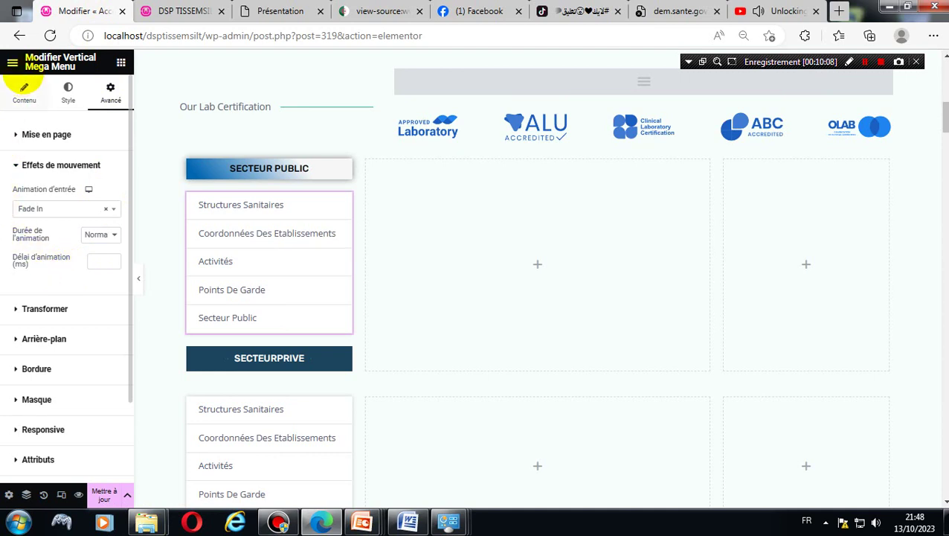
click(12, 62)
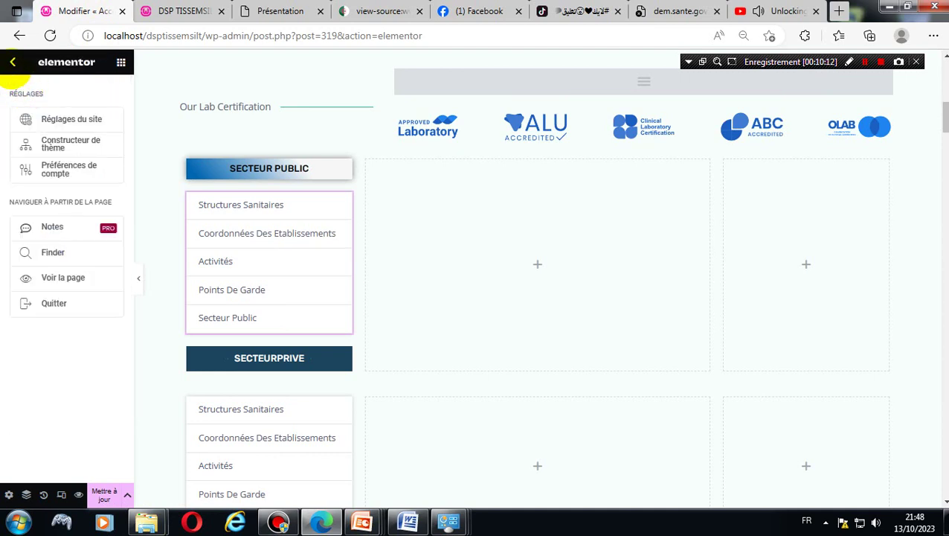
click(12, 62)
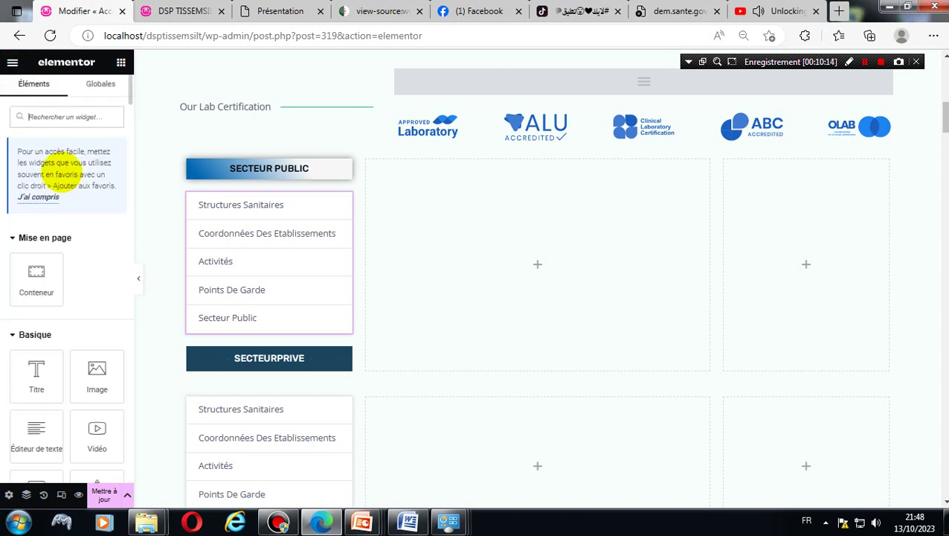
click(230, 209)
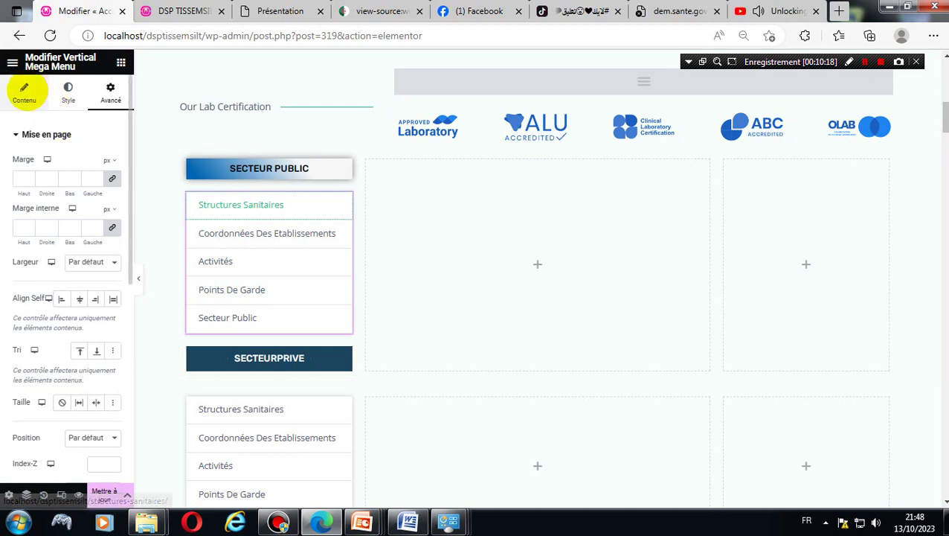
click(24, 92)
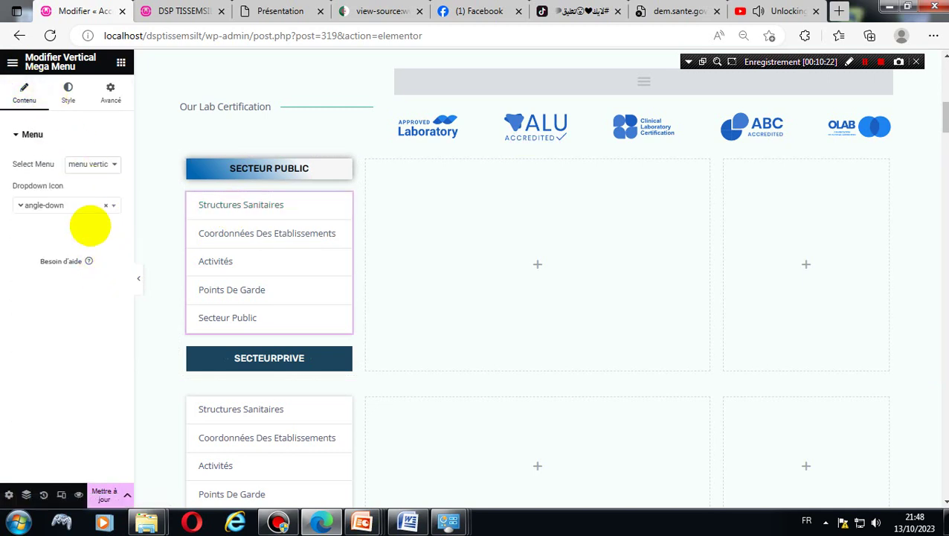
click(81, 204)
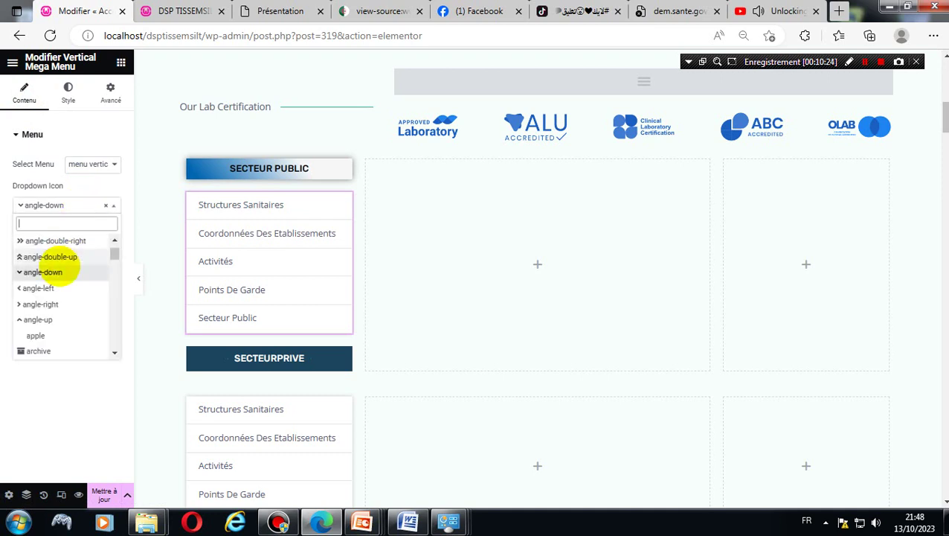
click(41, 304)
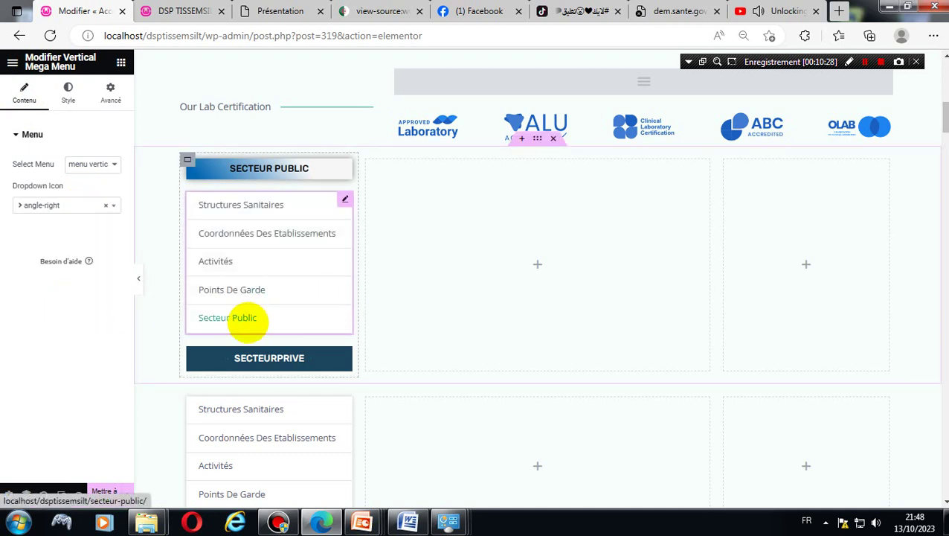
- Reload the home page to check the vertical menu's dropdown icon, and return to the Elementor editor
click(175, 11)
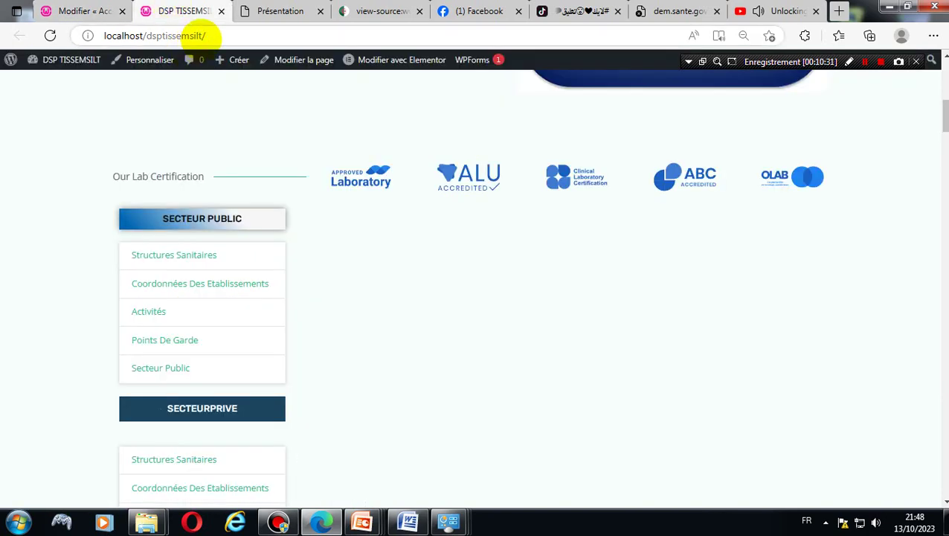
click(250, 38)
key(Return)
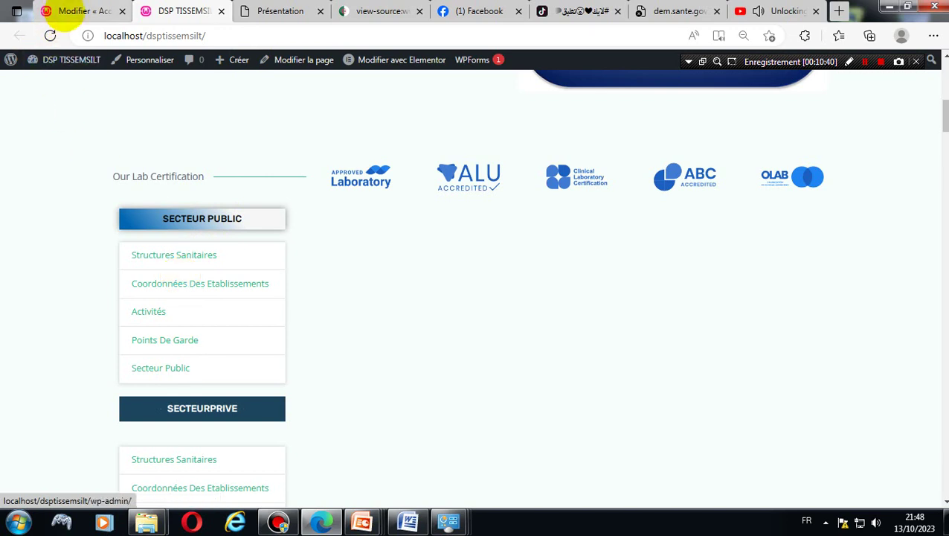
click(64, 12)
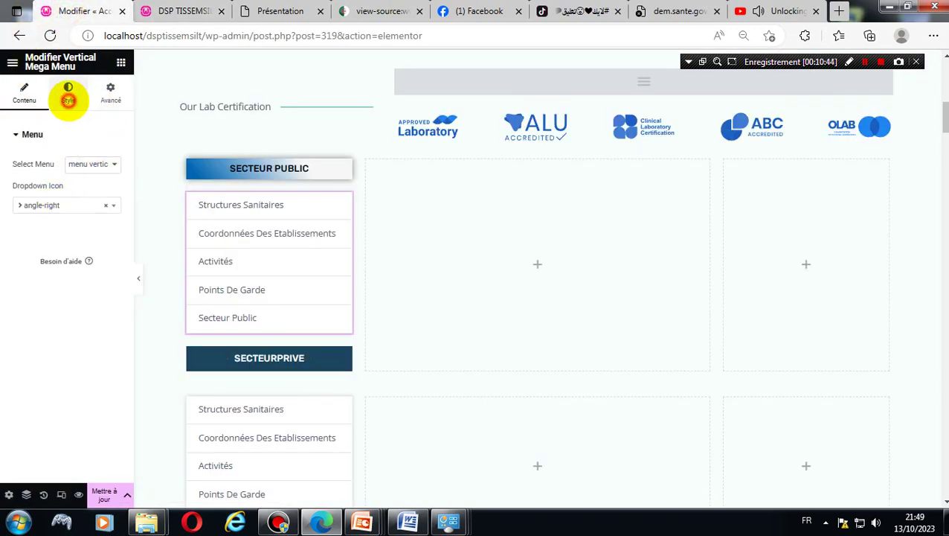
- Set the normal text color of the vertical menu's Main Menu Items to the global color Secondaire and update the page
click(68, 99)
scroll(63, 264, down, 3)
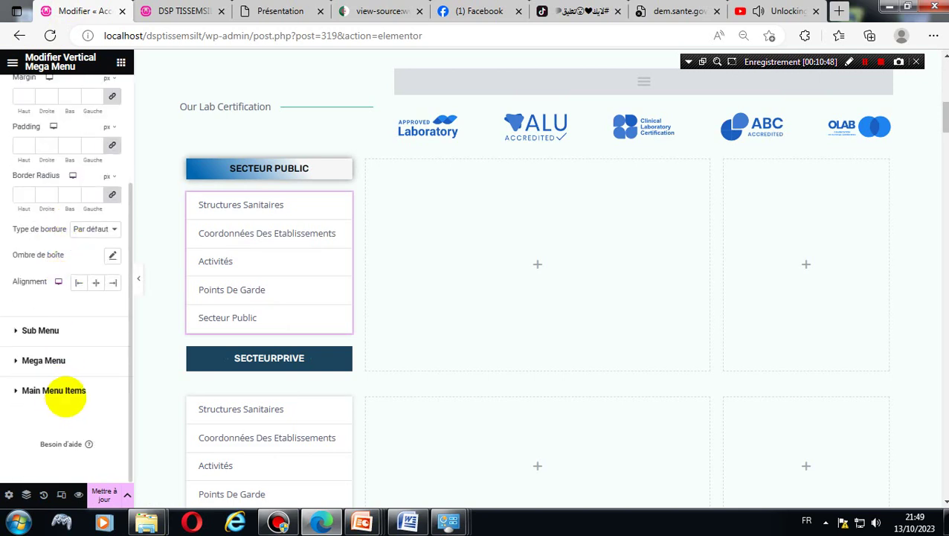
click(66, 391)
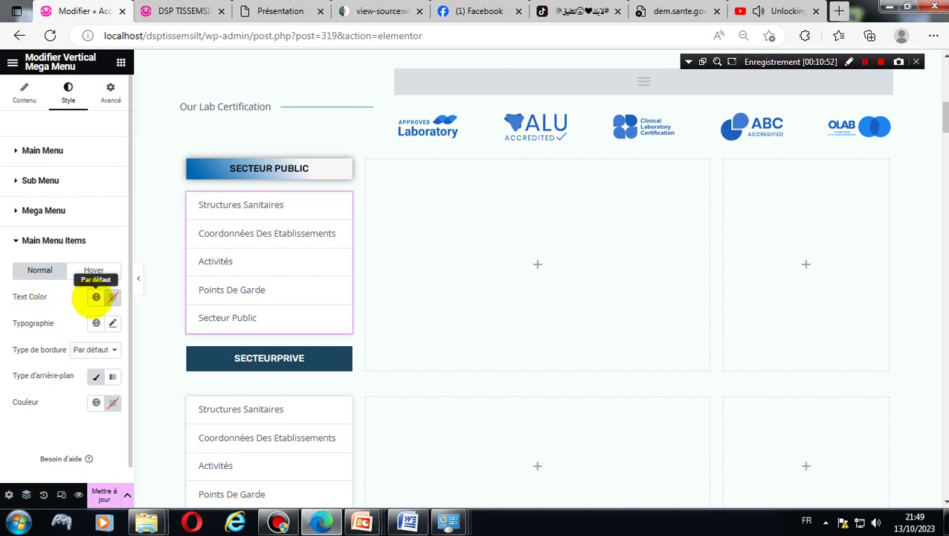
click(96, 297)
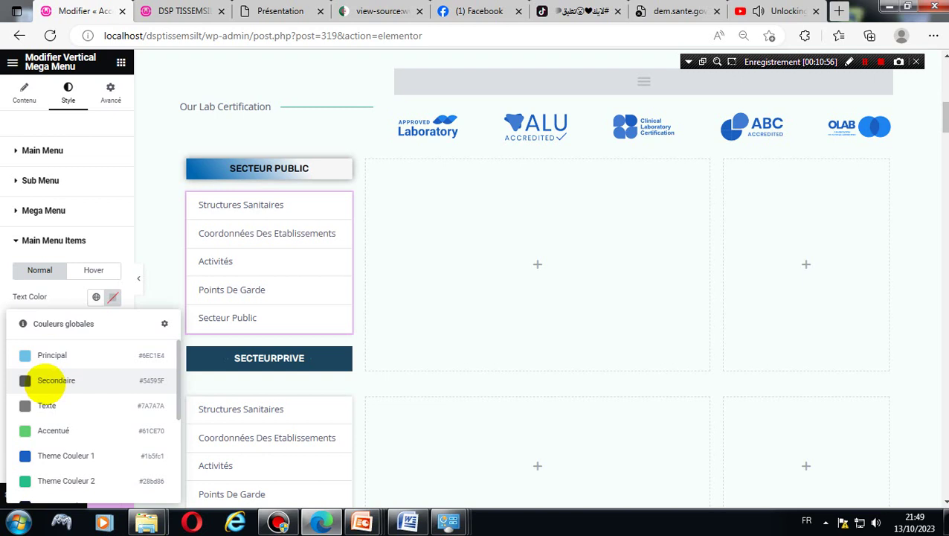
click(47, 380)
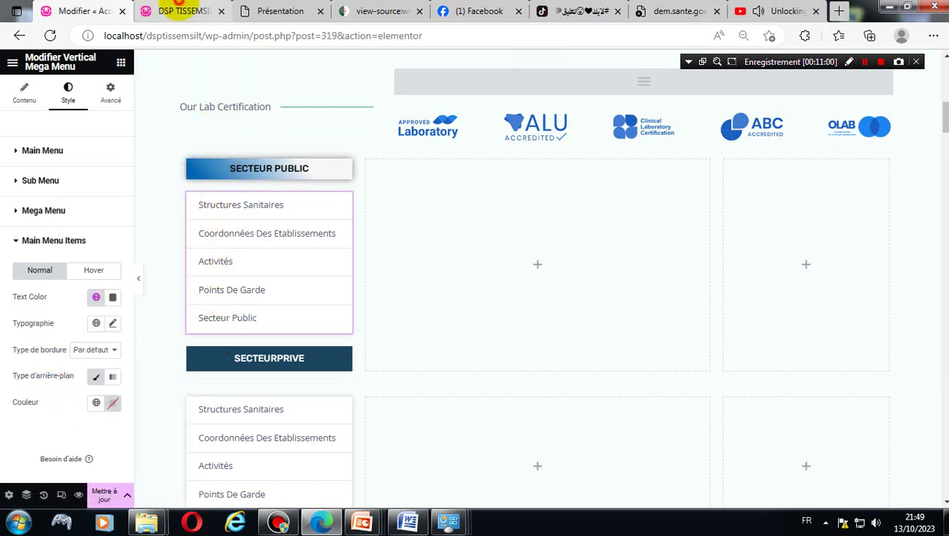
click(178, 10)
click(78, 10)
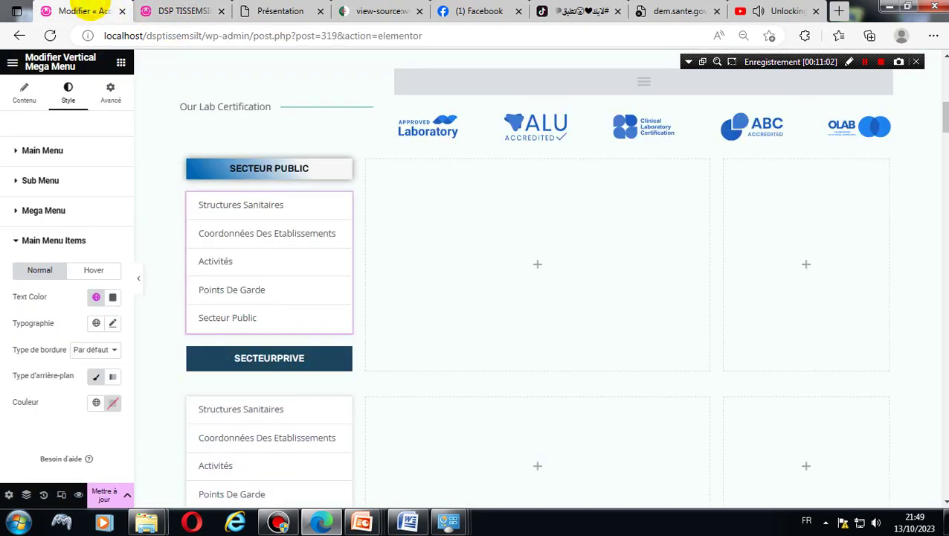
click(104, 494)
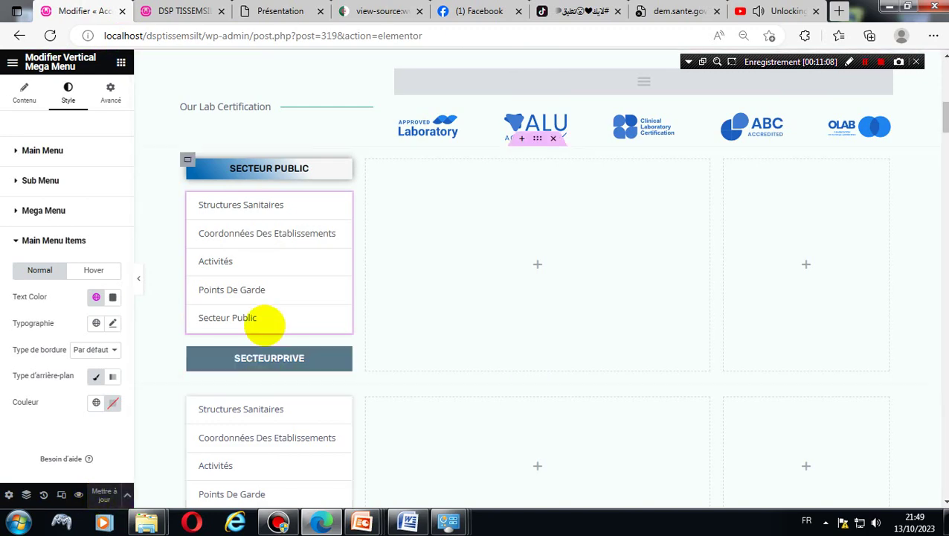
- Reload the home page to apply the vertical menu's new text color, and return to the Elementor editor
click(184, 11)
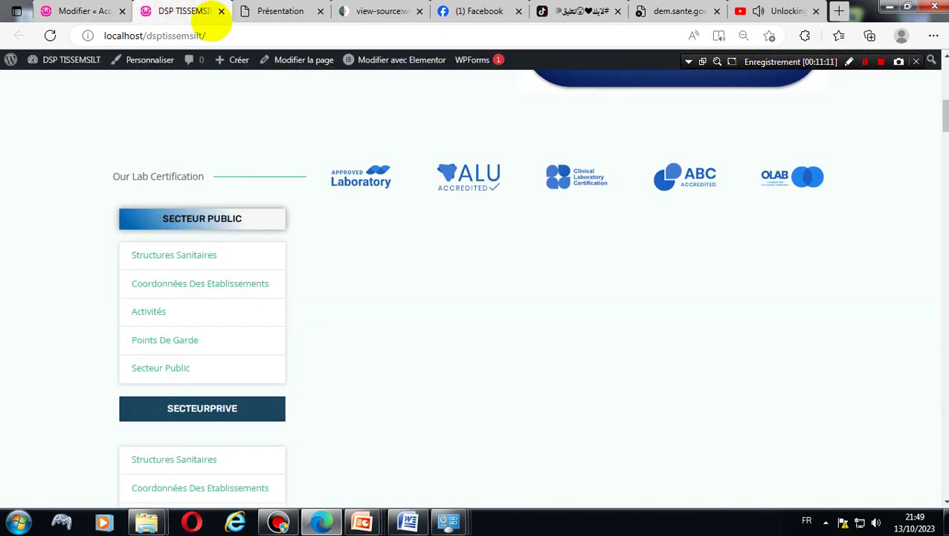
click(240, 37)
key(Return)
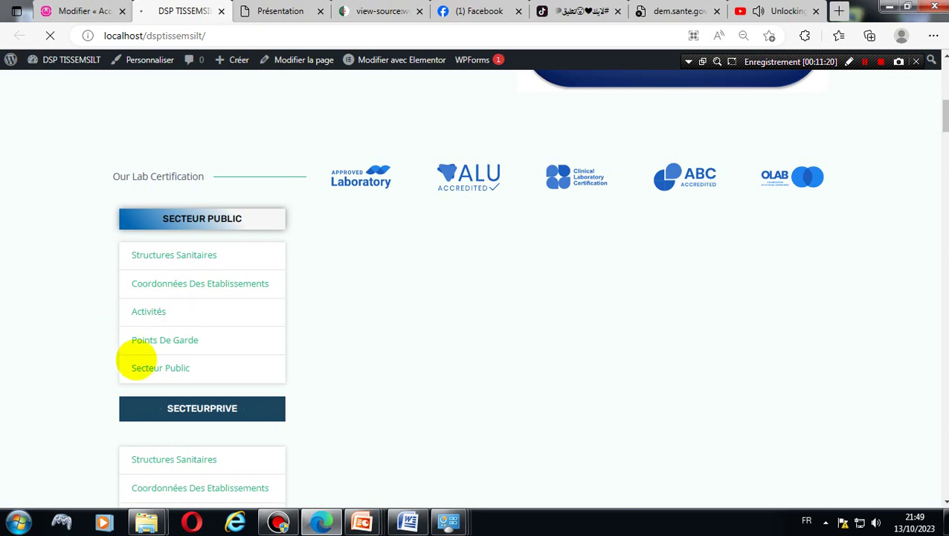
click(75, 6)
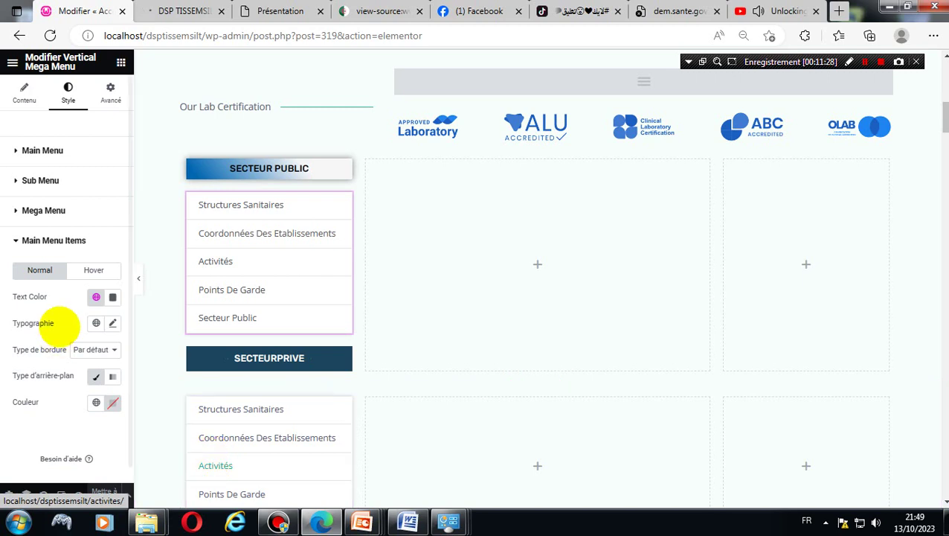
- Set the hover border type of the vertical menu's Main Menu Items to Double
click(95, 270)
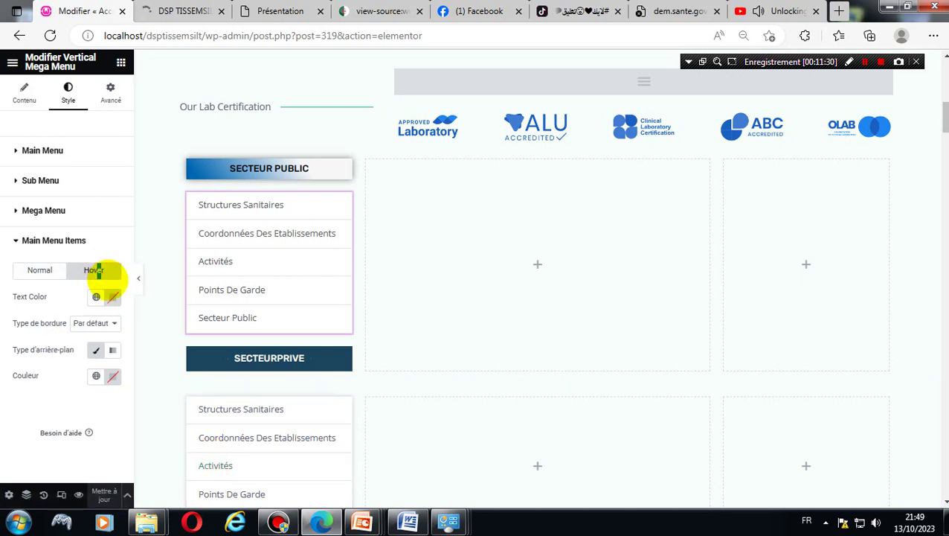
click(110, 322)
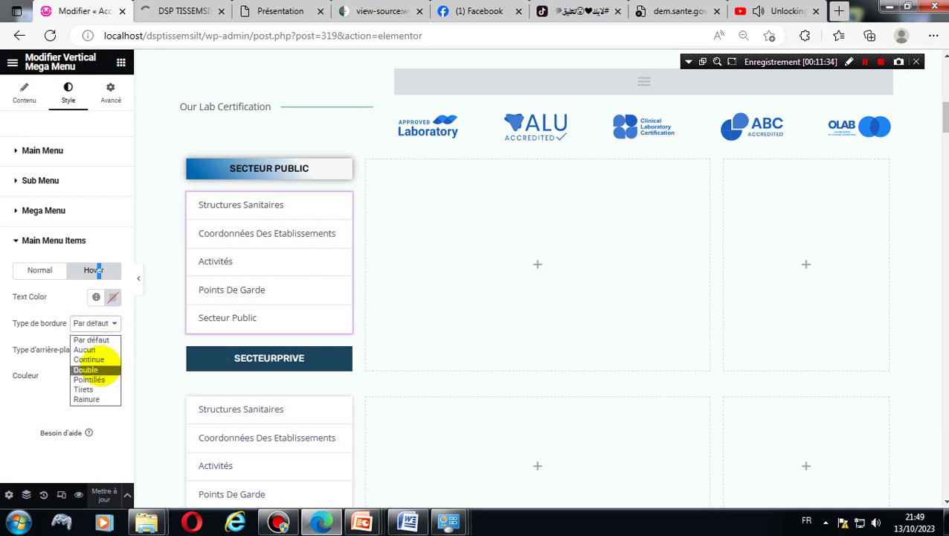
click(87, 369)
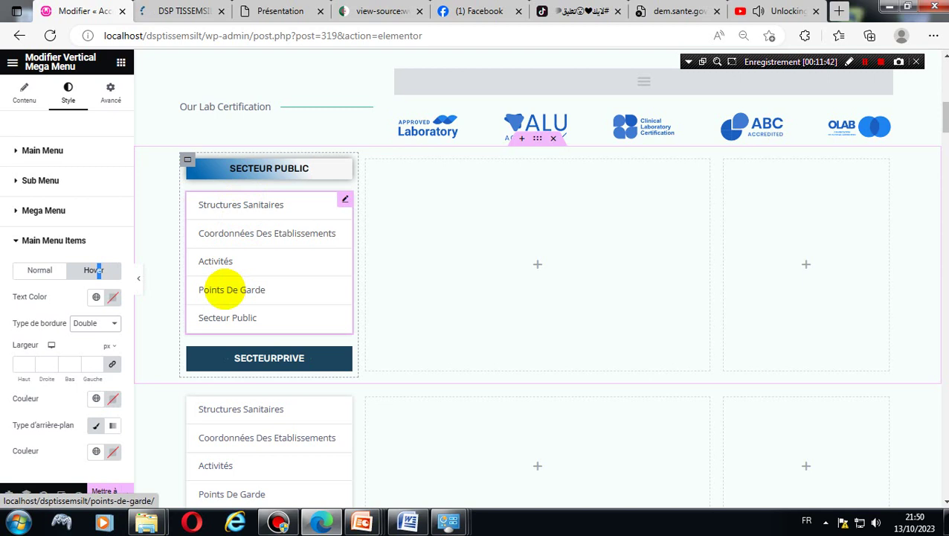
- Compare the item text colors of the vertical menus below SECTEUR PUBLIC and SECTEURPRIVE on the home page, and return to the editor
click(183, 10)
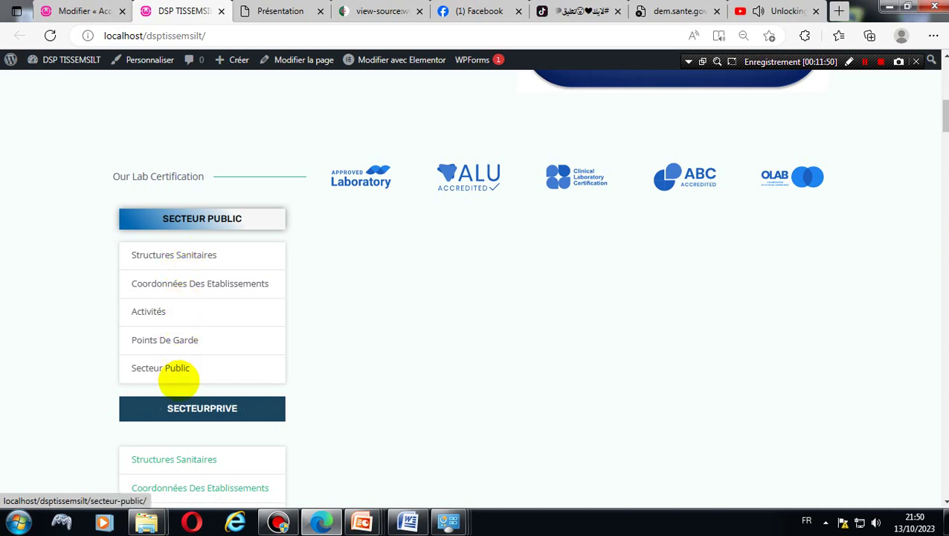
scroll(201, 298, down, 2)
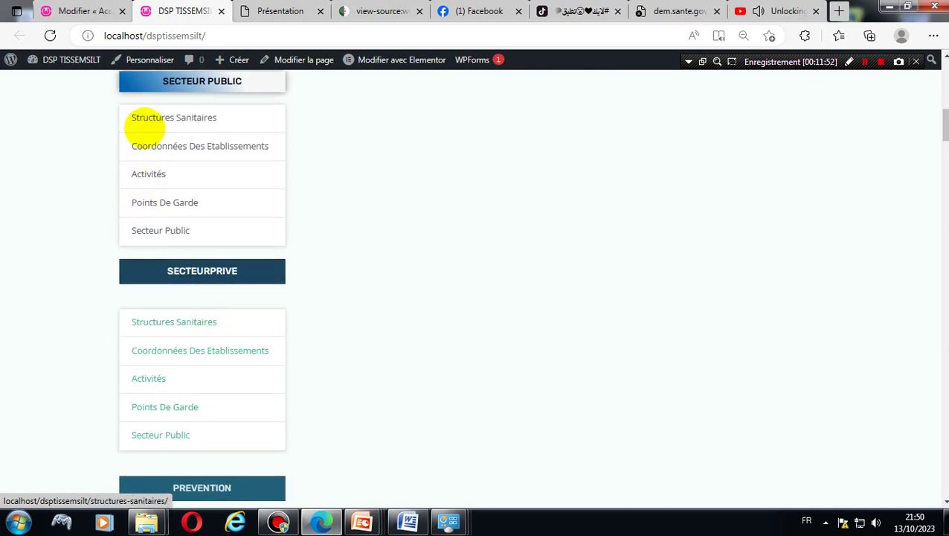
scroll(160, 123, down, 3)
scroll(159, 131, up, 4)
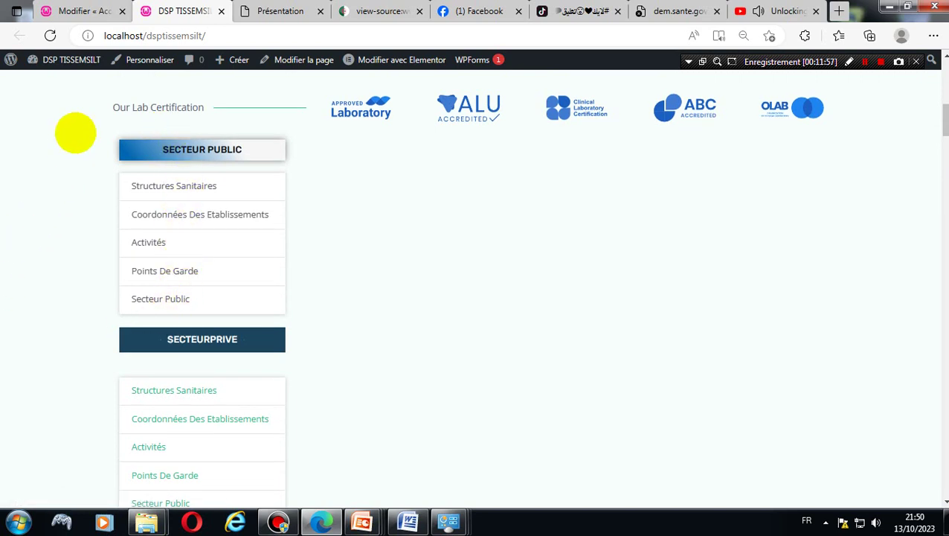
click(78, 11)
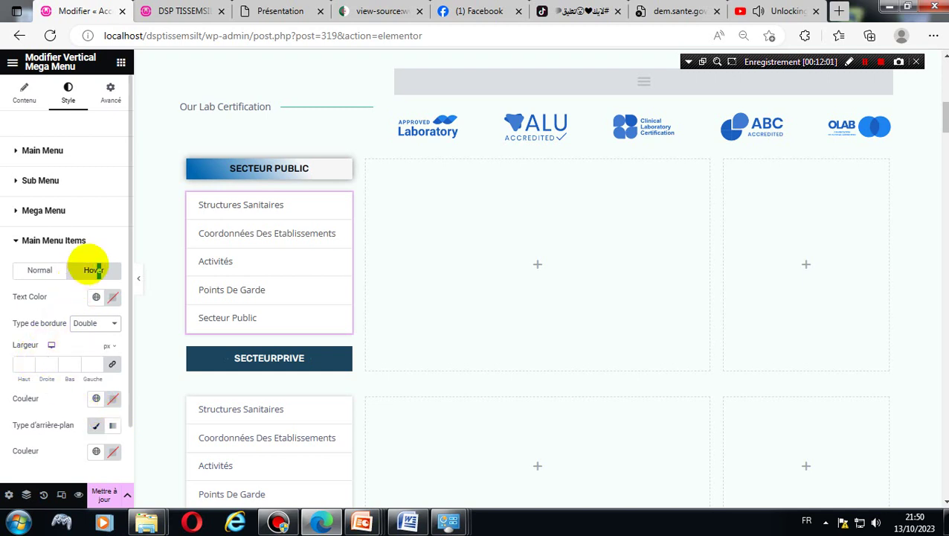
- Set the hover text color of the Main Menu Items to the global color Theme Couleur 1 and update the page
click(84, 267)
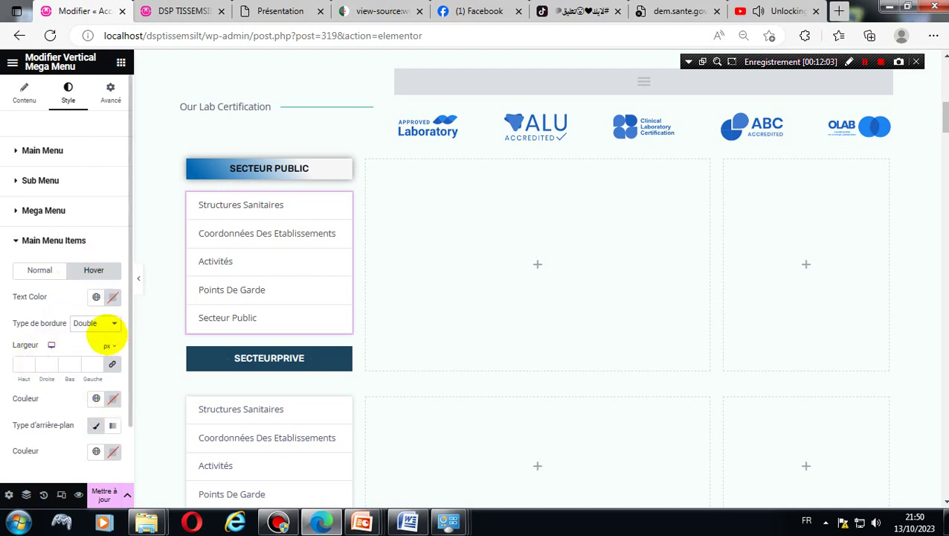
click(95, 323)
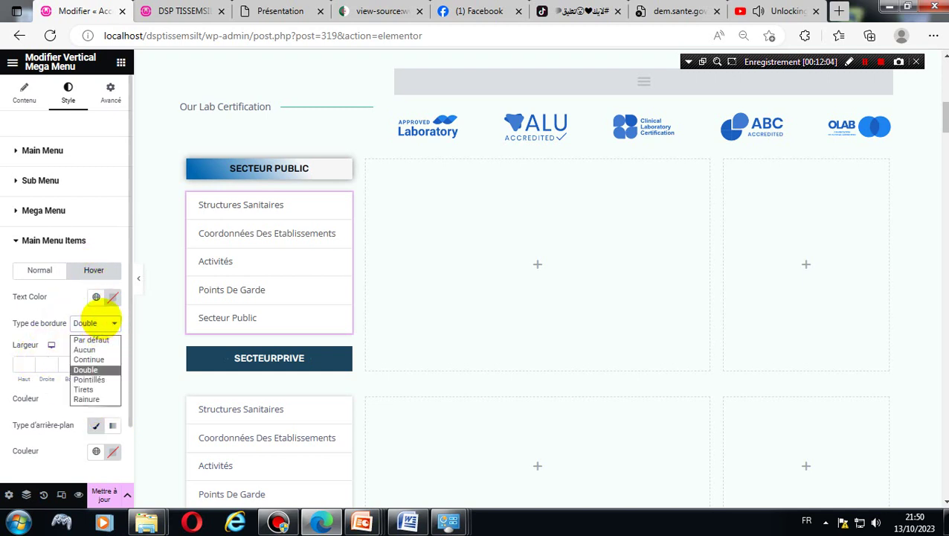
click(96, 297)
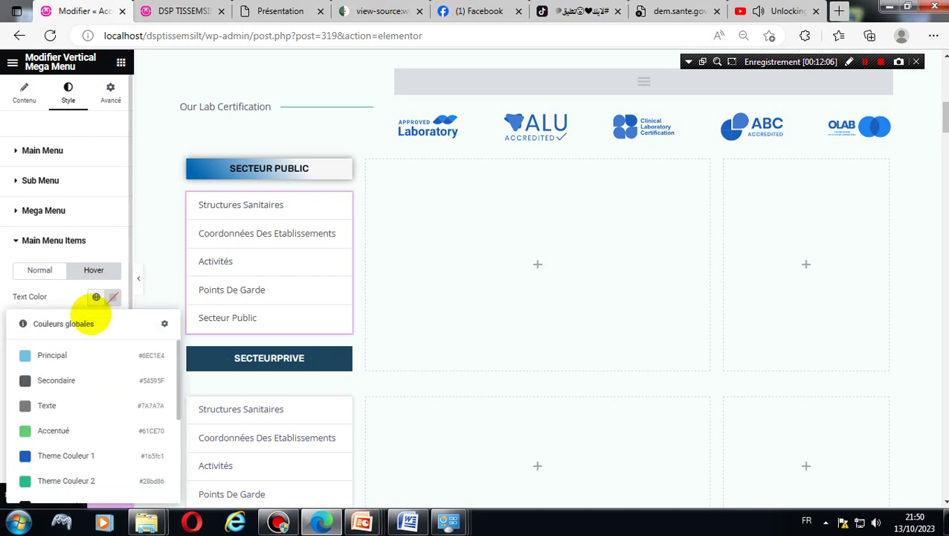
click(24, 455)
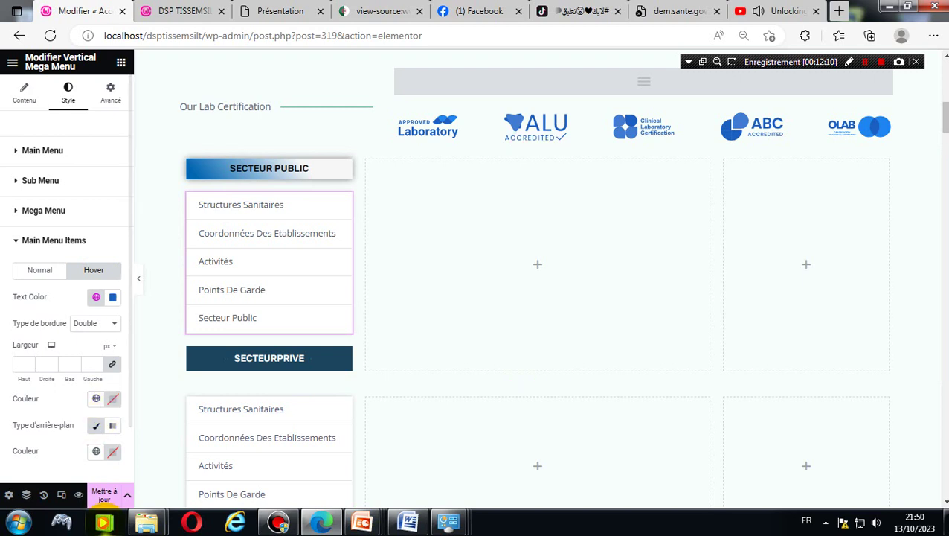
click(113, 494)
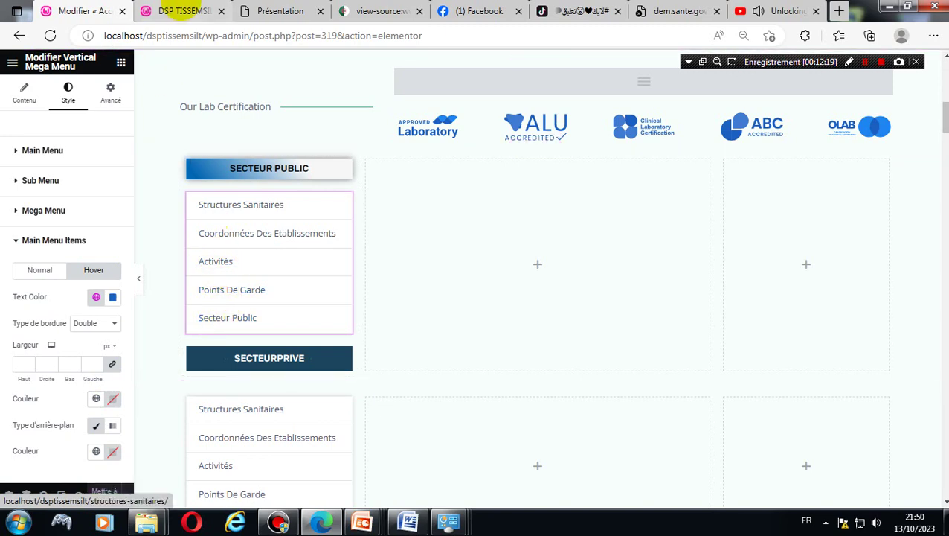
- Reload the home page with the new hover text color of the SECTEUR PUBLIC menu, and return to the editor
click(186, 12)
click(250, 34)
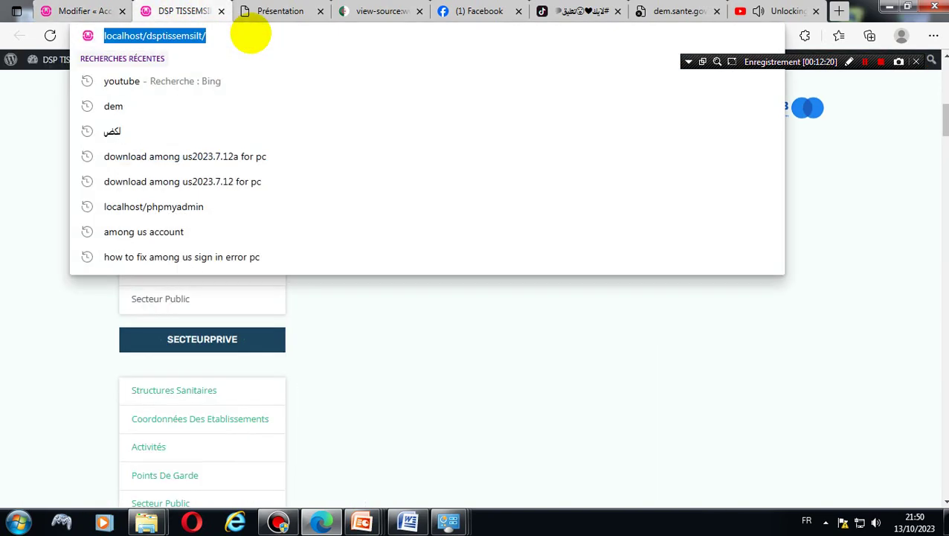
key(Return)
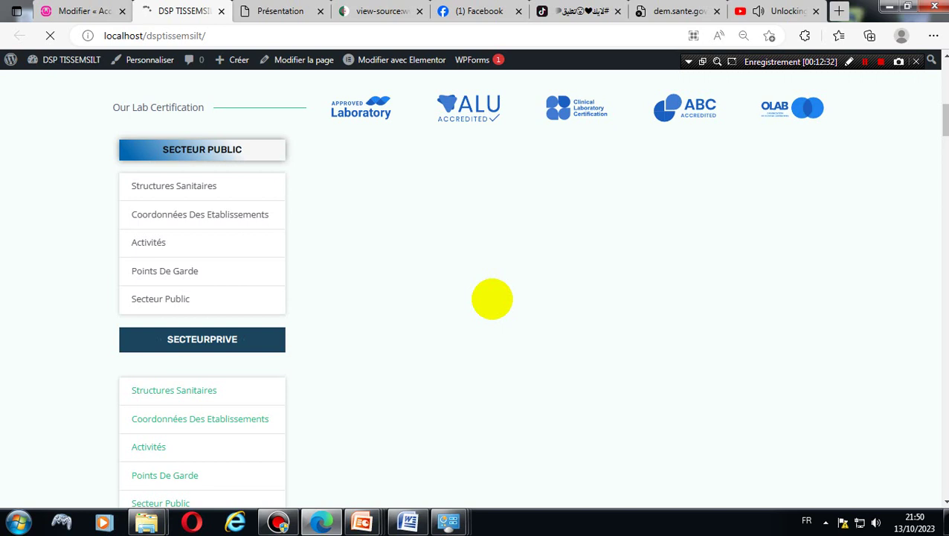
click(82, 10)
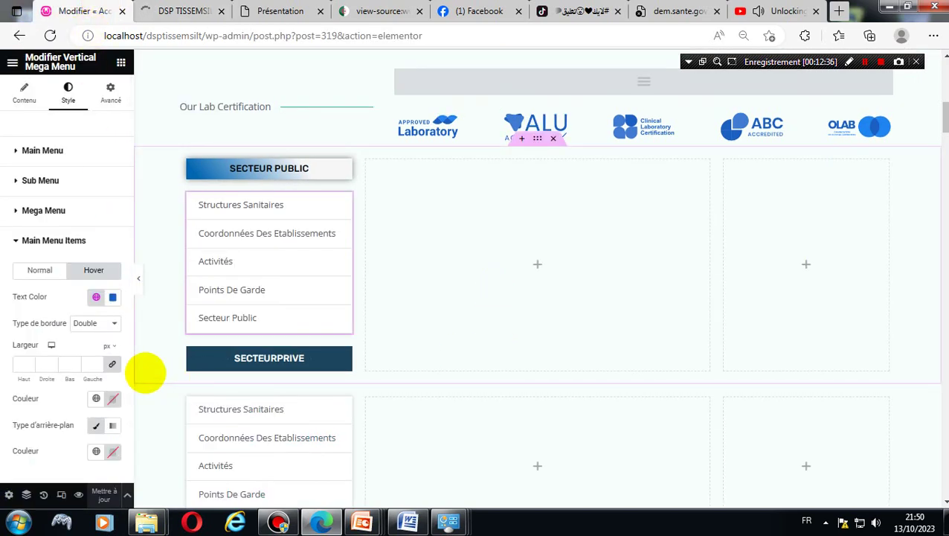
- Look through the vertical menu widget's Main Menu, Sub Menu and Main Menu Items style settings
scroll(145, 372, down, 1)
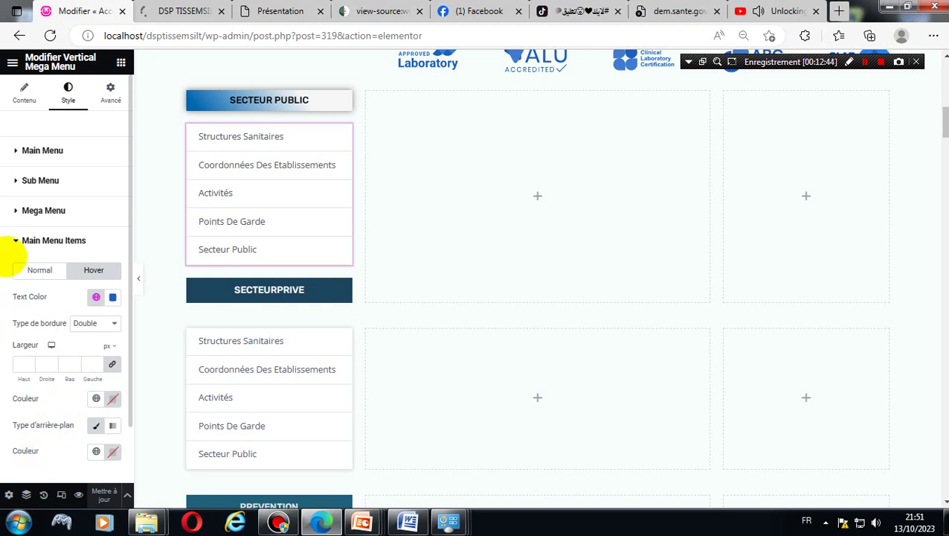
click(43, 149)
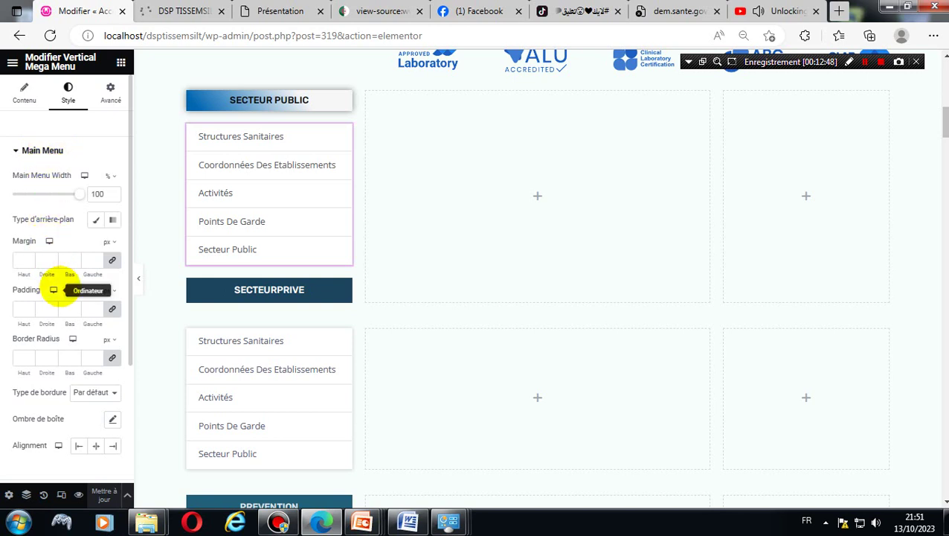
scroll(60, 290, down, 2)
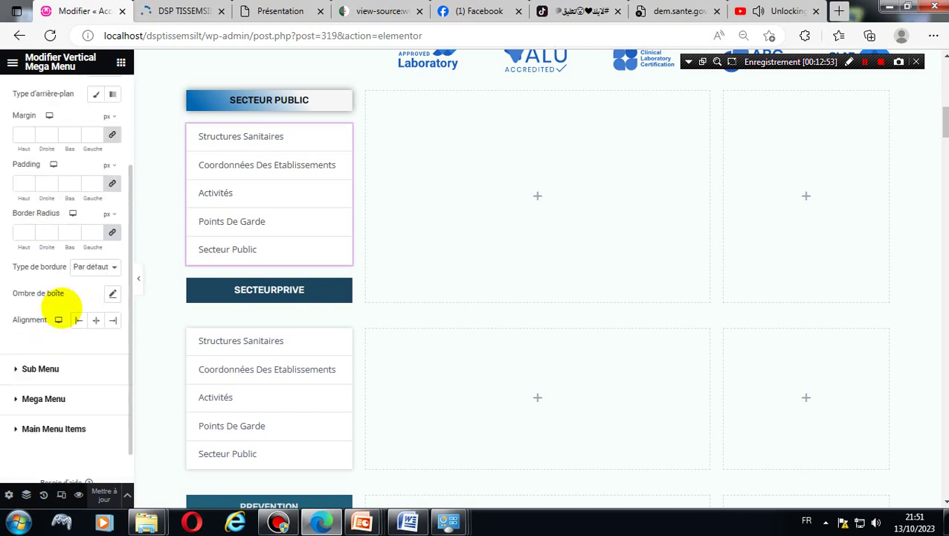
scroll(41, 369, up, 2)
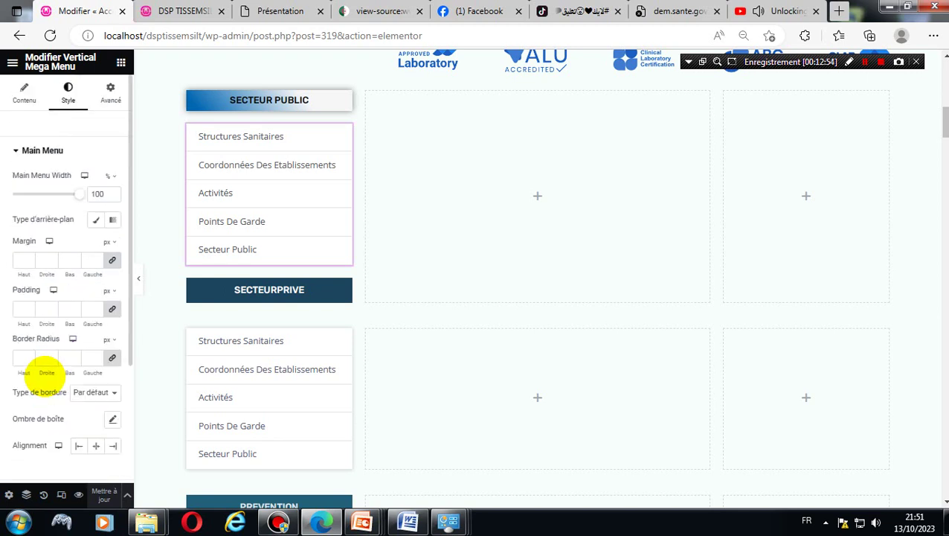
scroll(44, 376, down, 2)
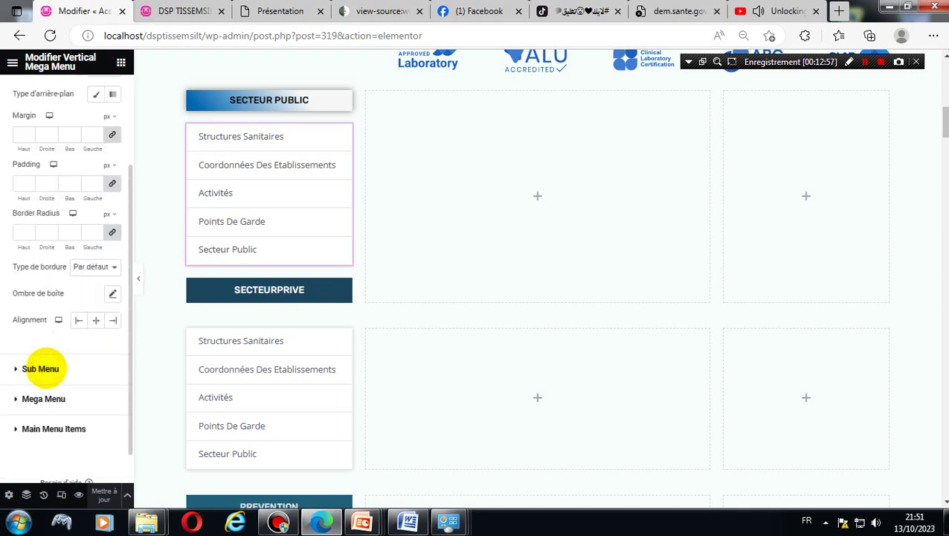
click(40, 368)
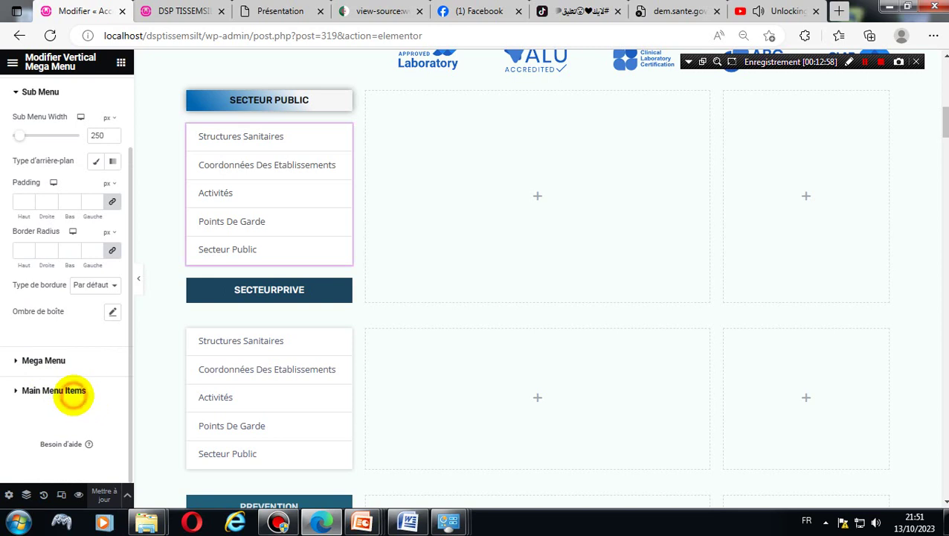
click(94, 392)
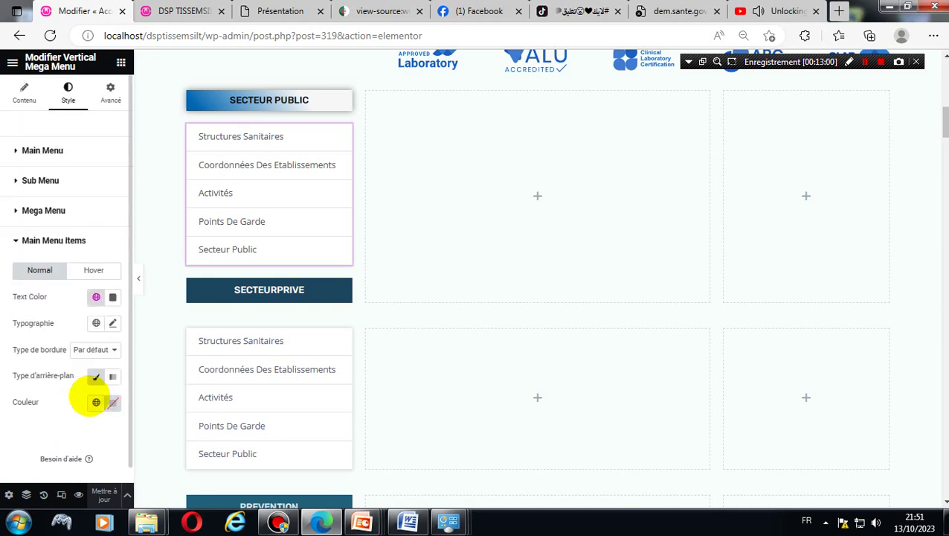
- Check the vertical menus on the home page, and look through the widget's advanced layout, motion effects, transform and background settings in the editor
click(186, 11)
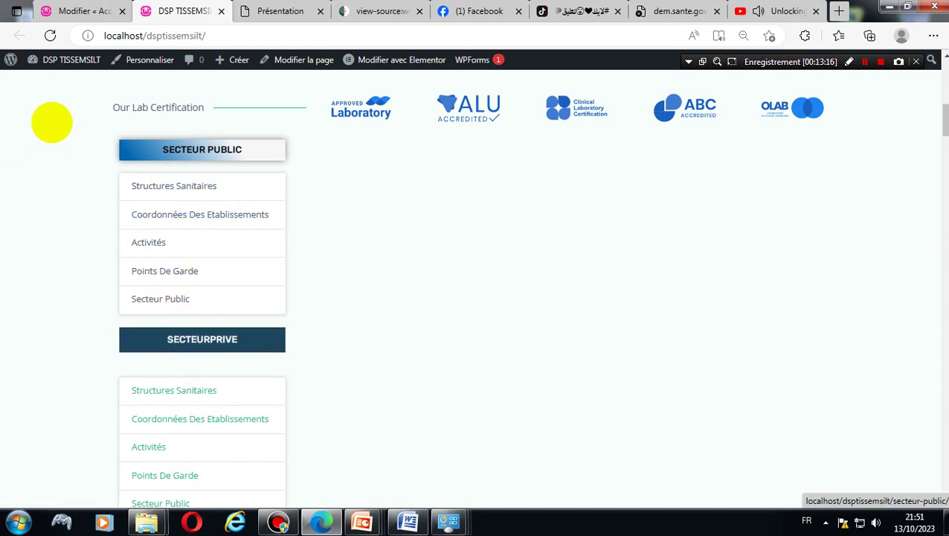
click(87, 10)
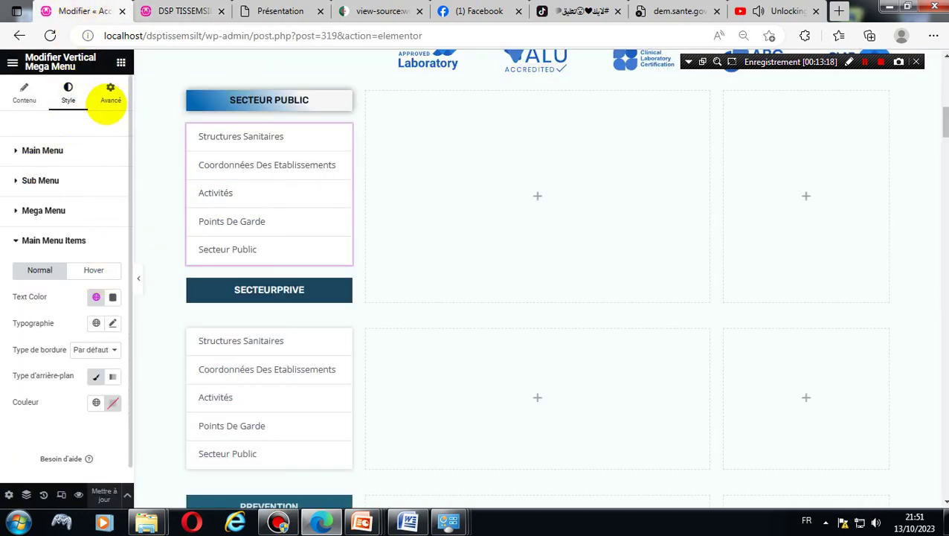
click(110, 101)
scroll(74, 253, down, 4)
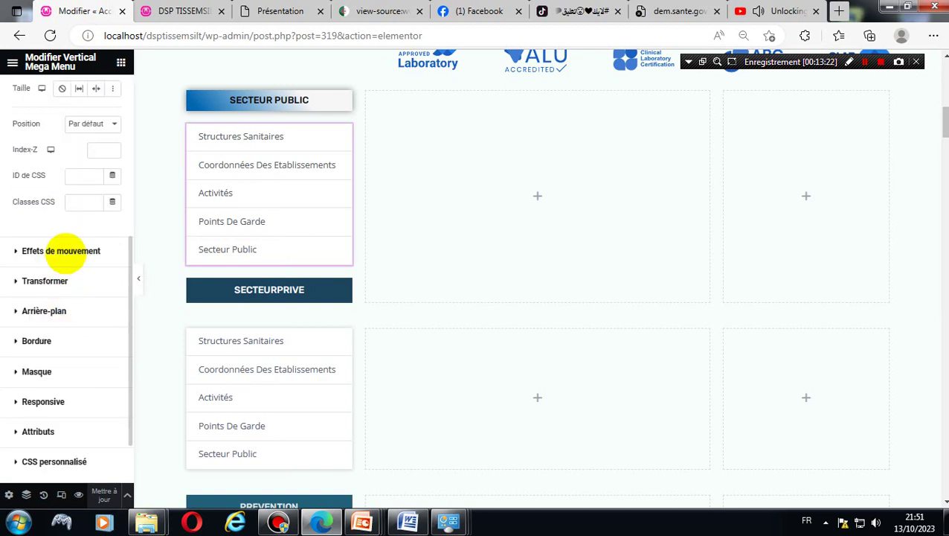
click(66, 251)
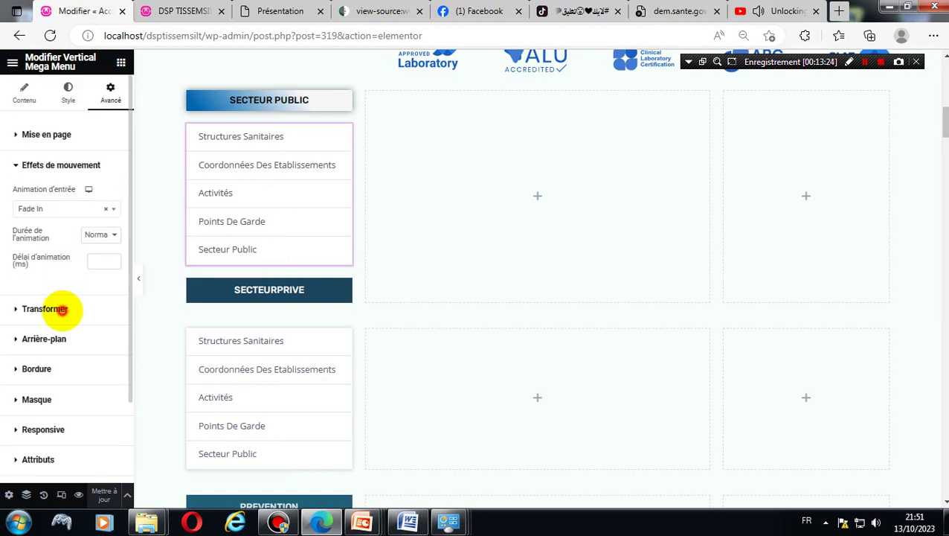
click(46, 309)
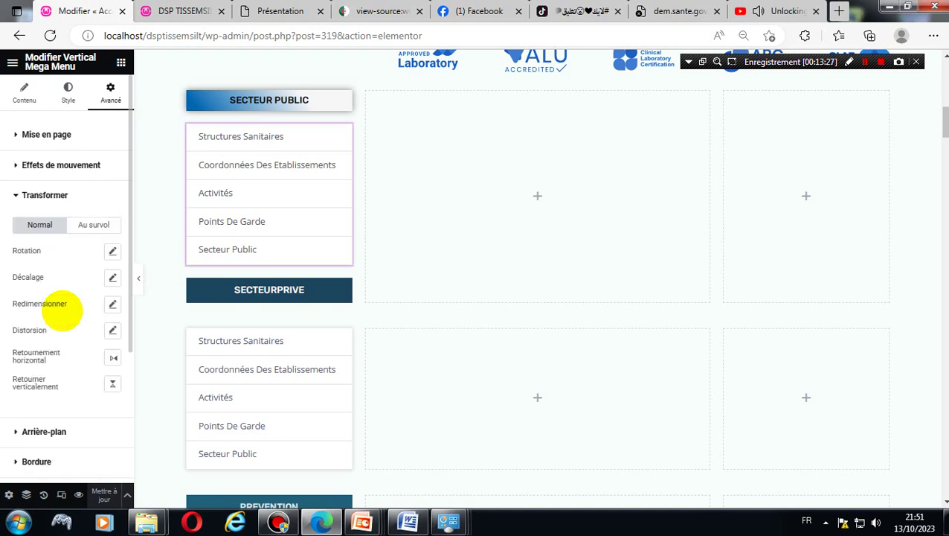
scroll(62, 309, down, 3)
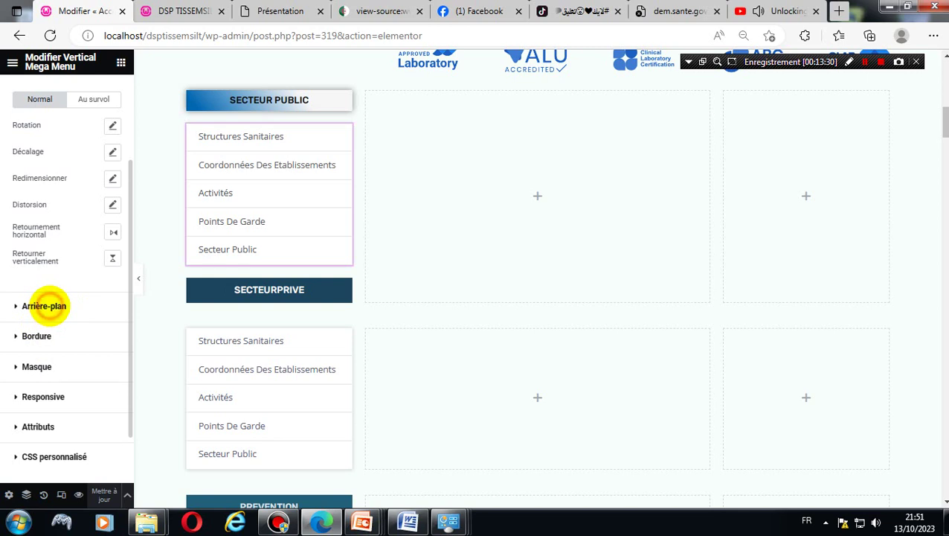
click(45, 306)
scroll(68, 353, down, 3)
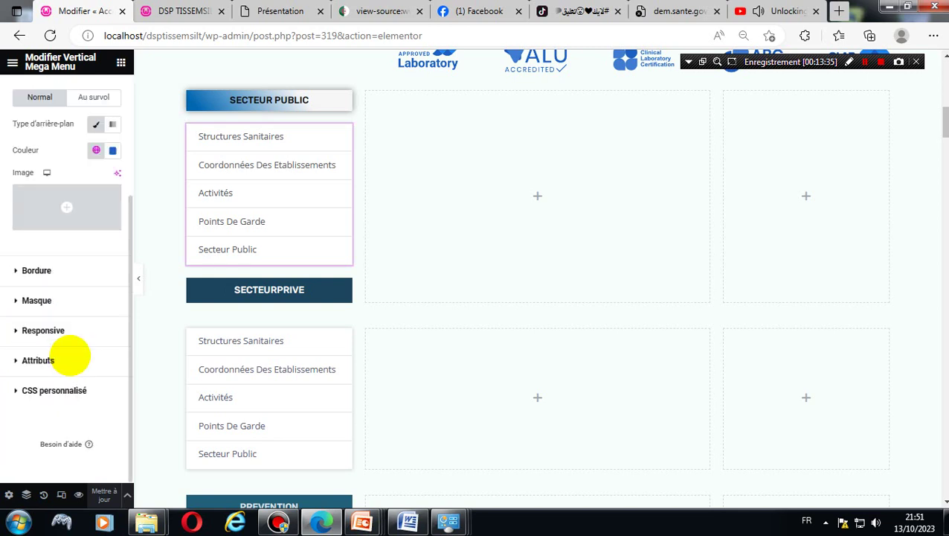
- Look through the vertical menu widget's Responsive, Attributs, CSS personnalisé and Mise en page settings
click(64, 330)
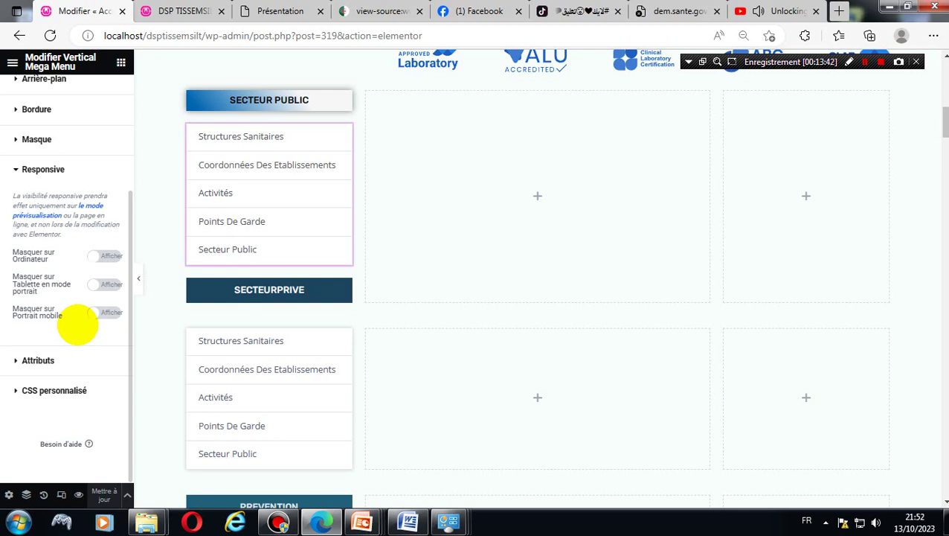
click(63, 361)
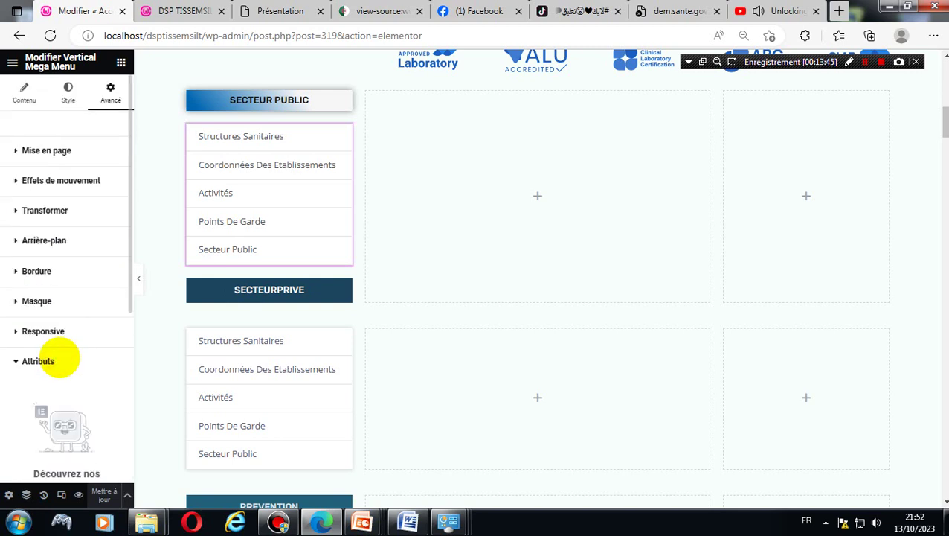
scroll(66, 394, down, 1)
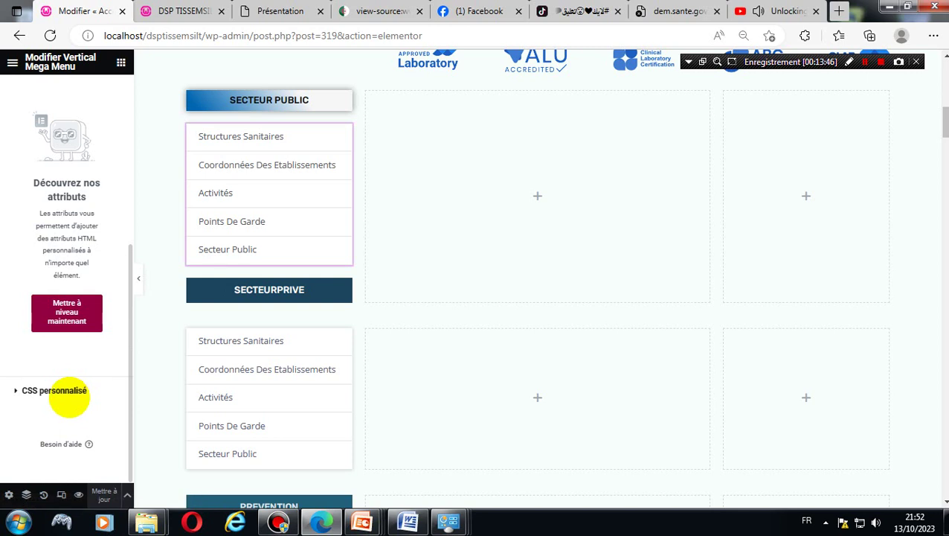
click(66, 389)
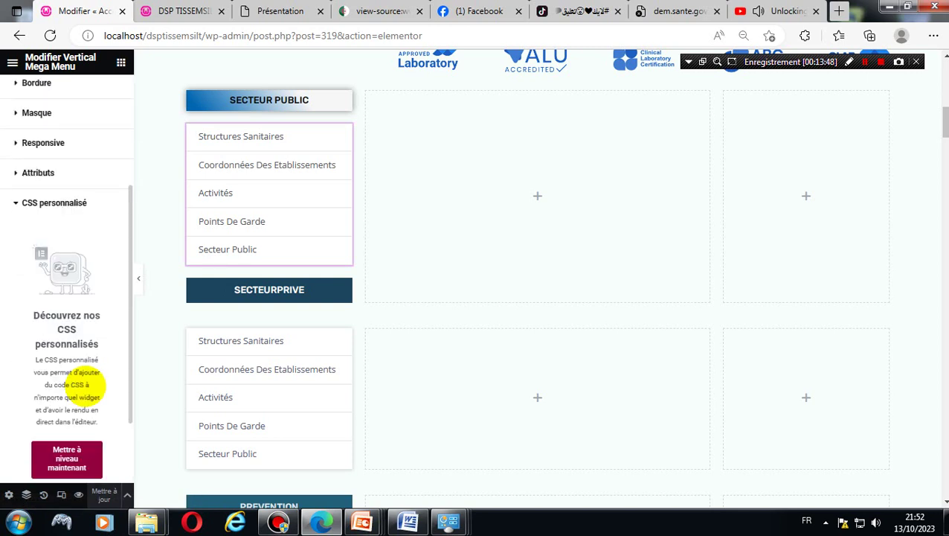
scroll(85, 382, up, 3)
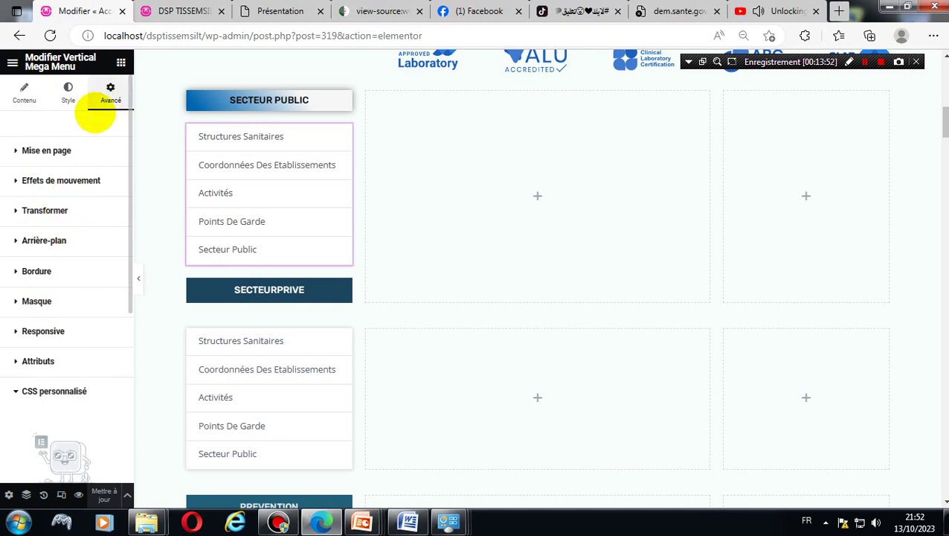
click(55, 150)
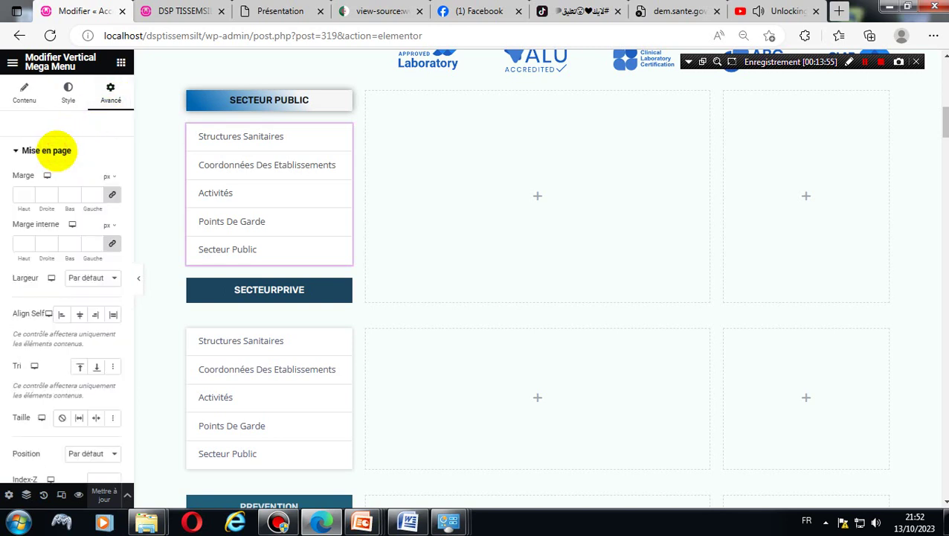
click(55, 151)
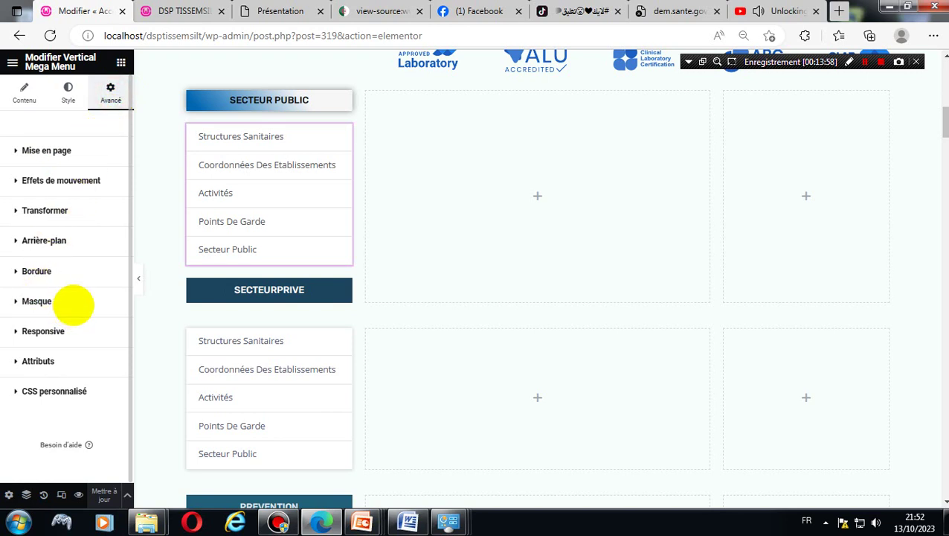
- Give the vertical menu widget a gradient background in its normal state with #C11BA3 as the first color, and update the page
click(62, 239)
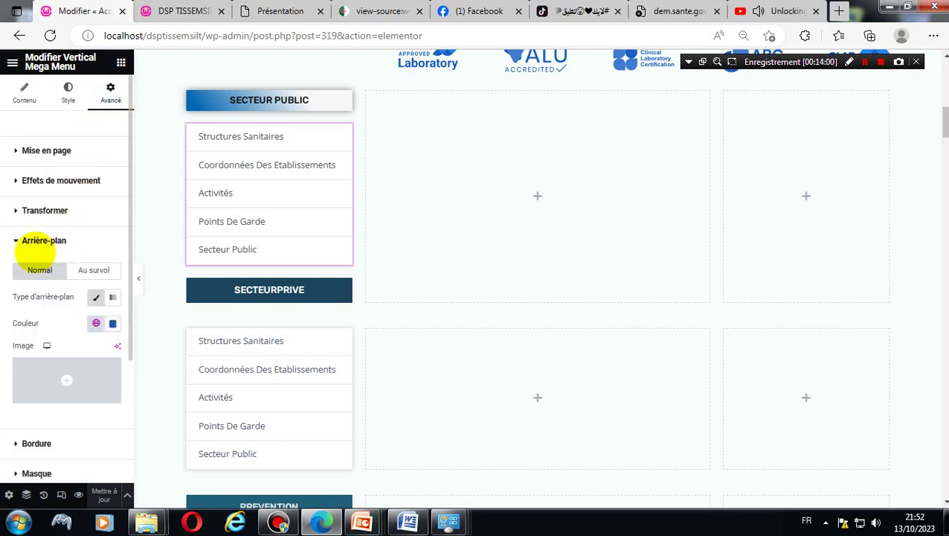
click(37, 269)
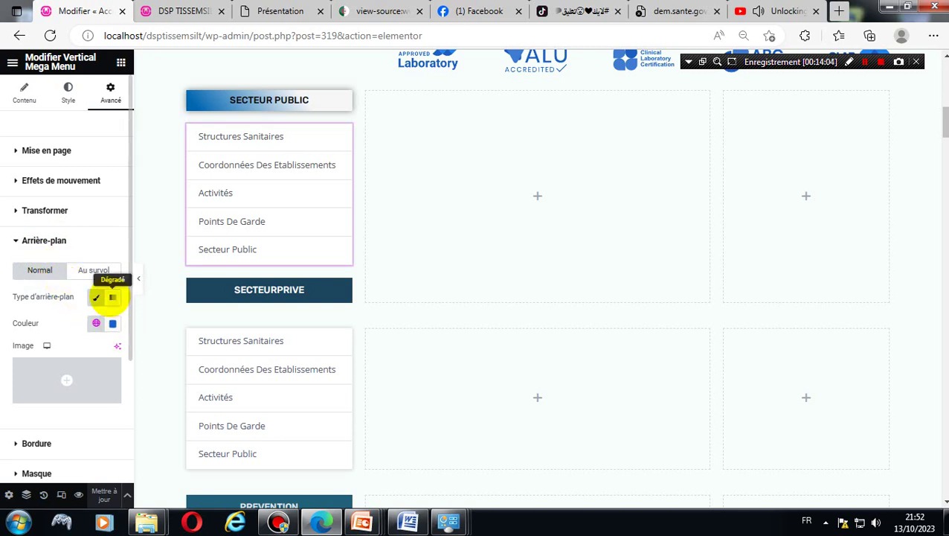
click(112, 297)
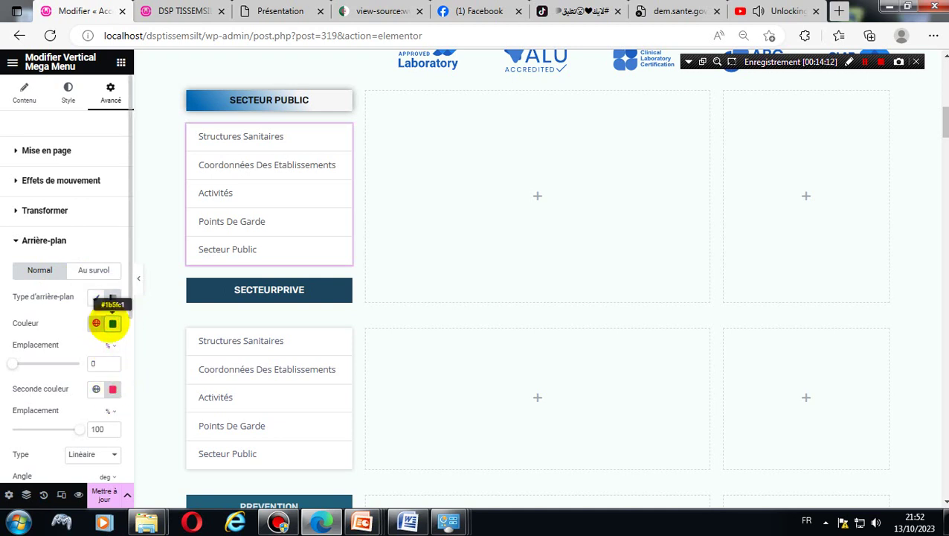
click(112, 323)
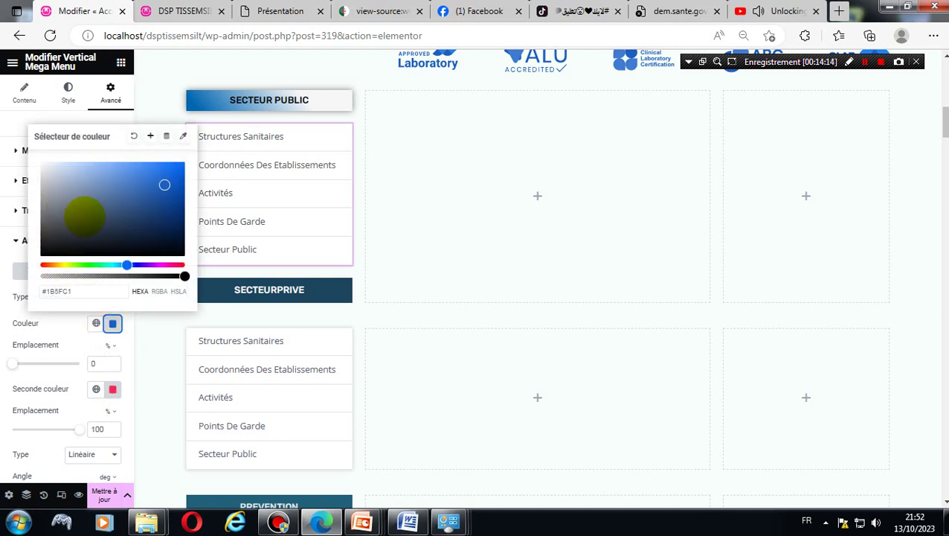
click(165, 265)
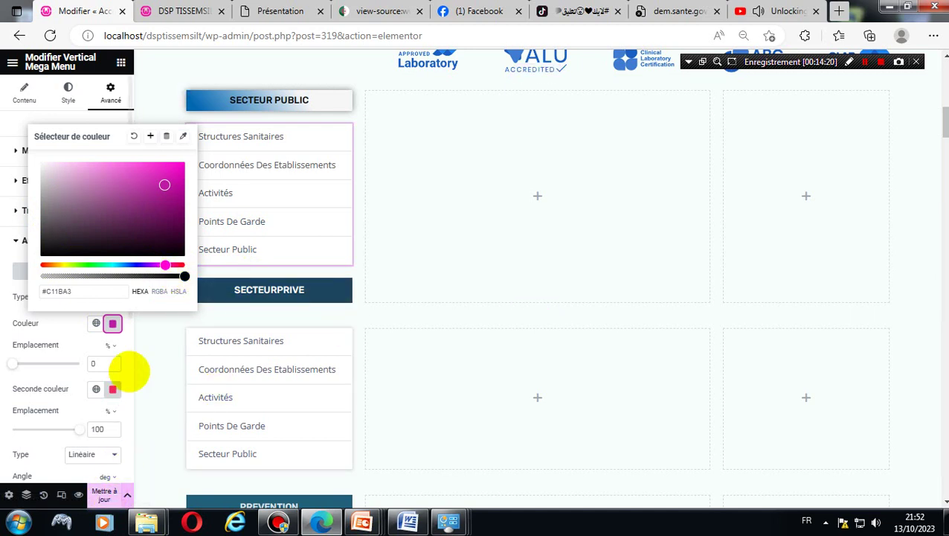
click(160, 338)
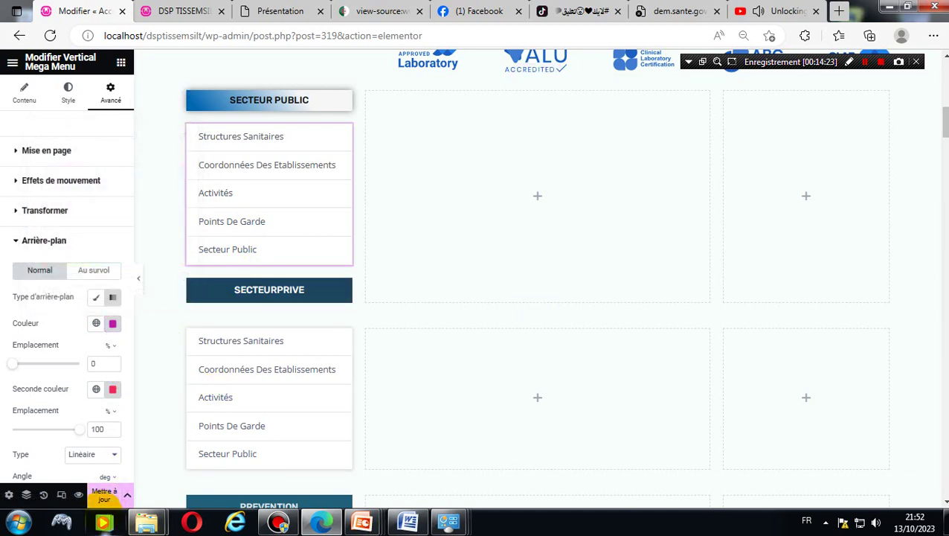
click(104, 494)
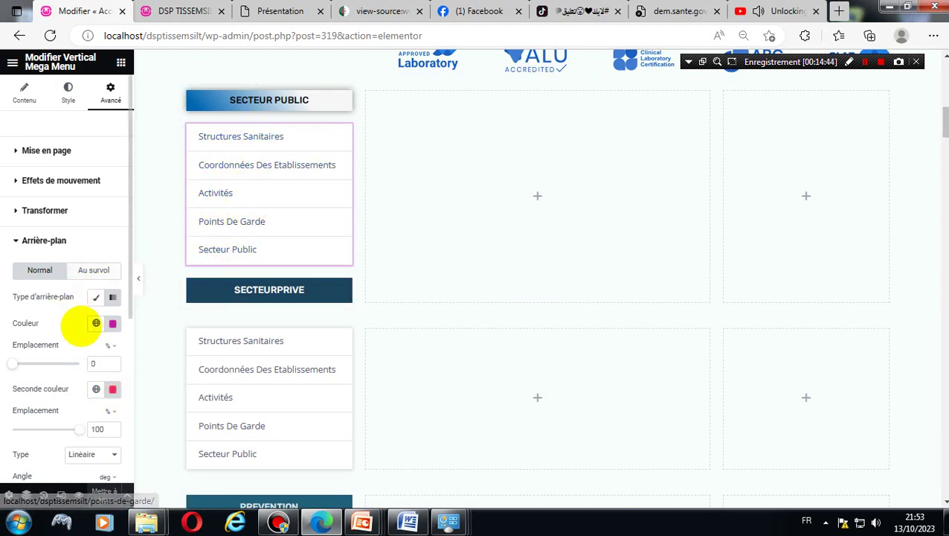
- Try the media library image diagnostics-lab-02-social-image.jpg as the vertical menu widget's hover background
click(91, 270)
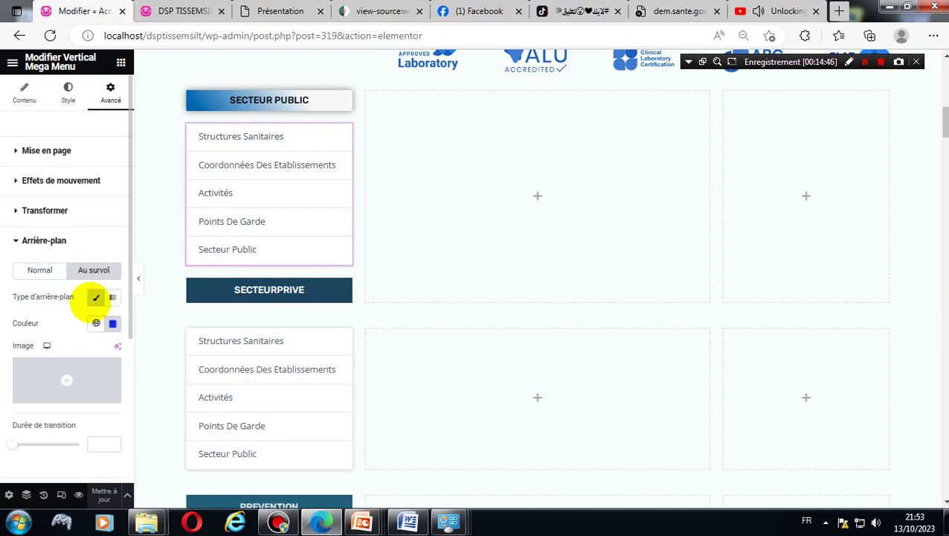
click(78, 375)
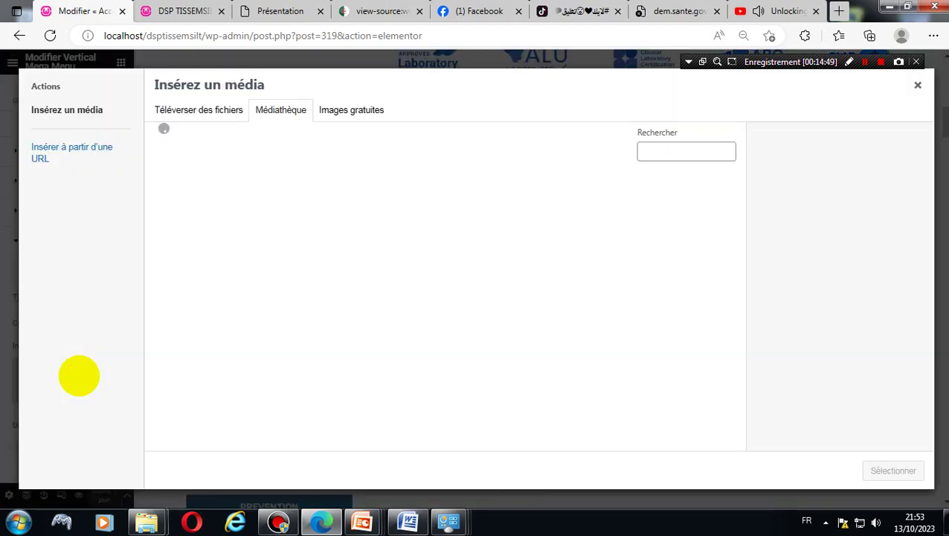
click(306, 224)
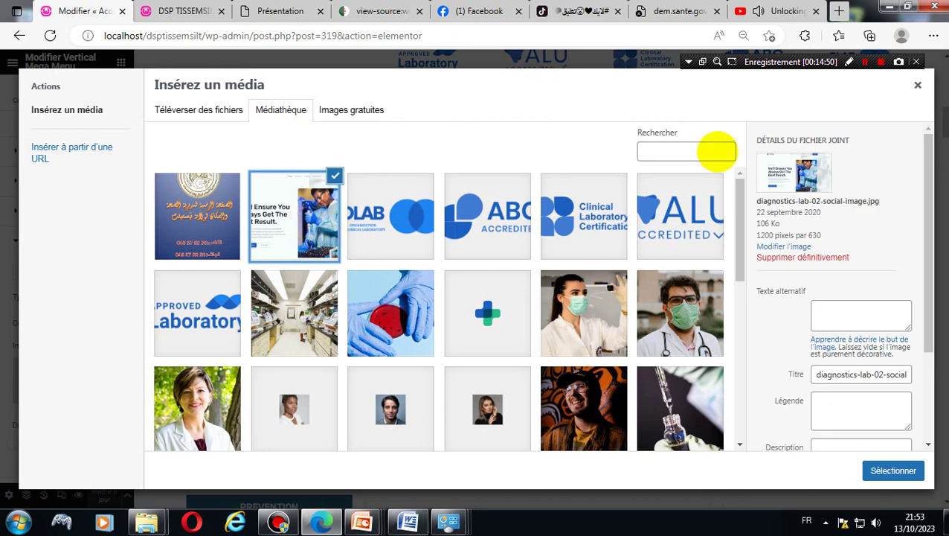
click(896, 470)
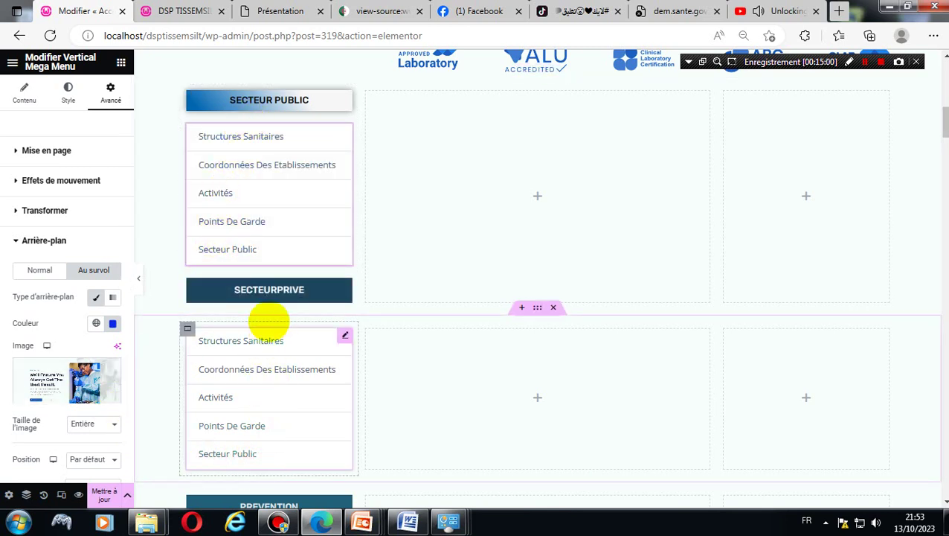
- Examine how the SECTEUR PUBLIC, SECTEURPRIVE and PREVENTION vertical menus react to hovering on the page canvas
scroll(339, 360, down, 4)
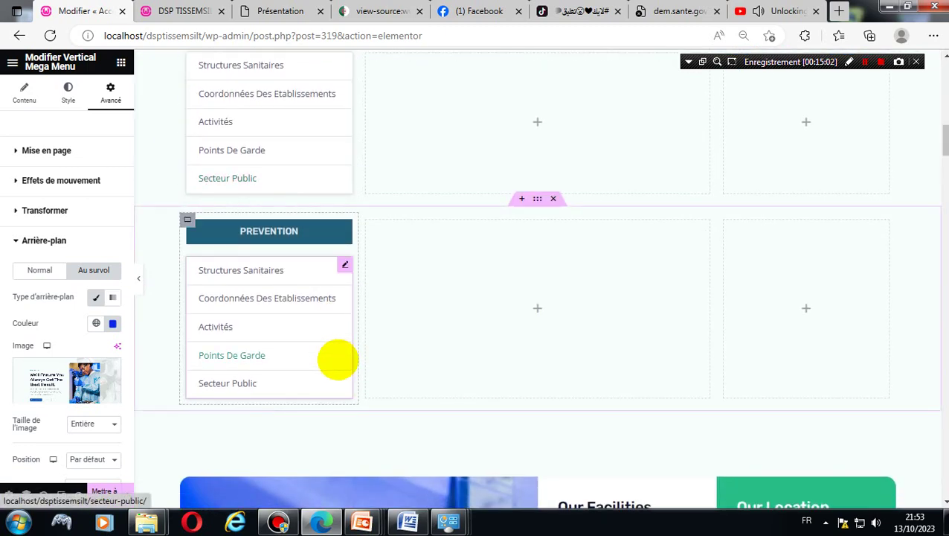
scroll(340, 361, down, 3)
scroll(339, 360, up, 6)
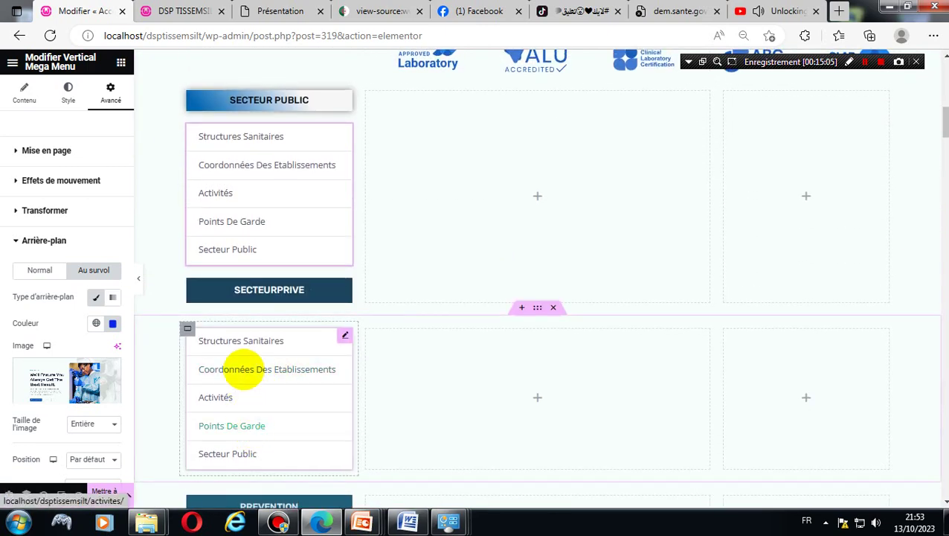
scroll(272, 224, up, 5)
scroll(254, 362, down, 4)
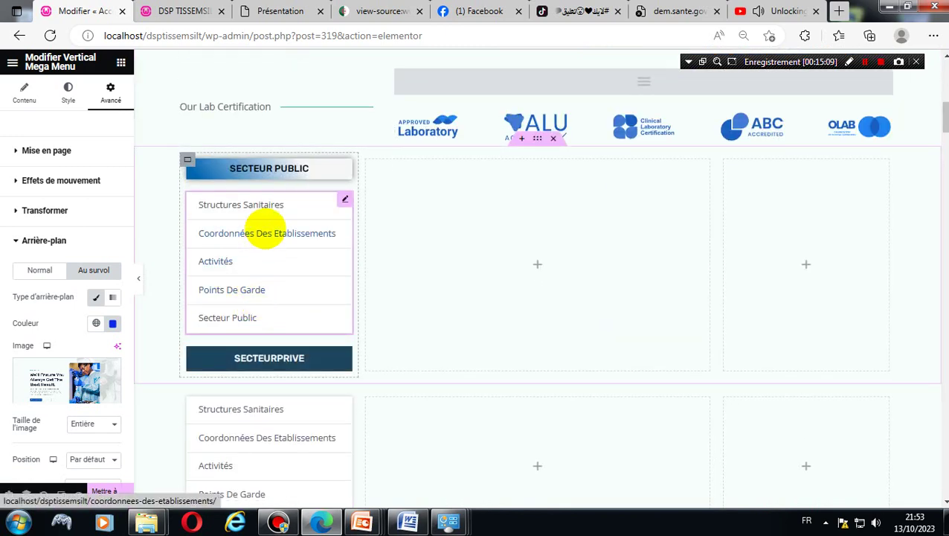
scroll(255, 480, up, 4)
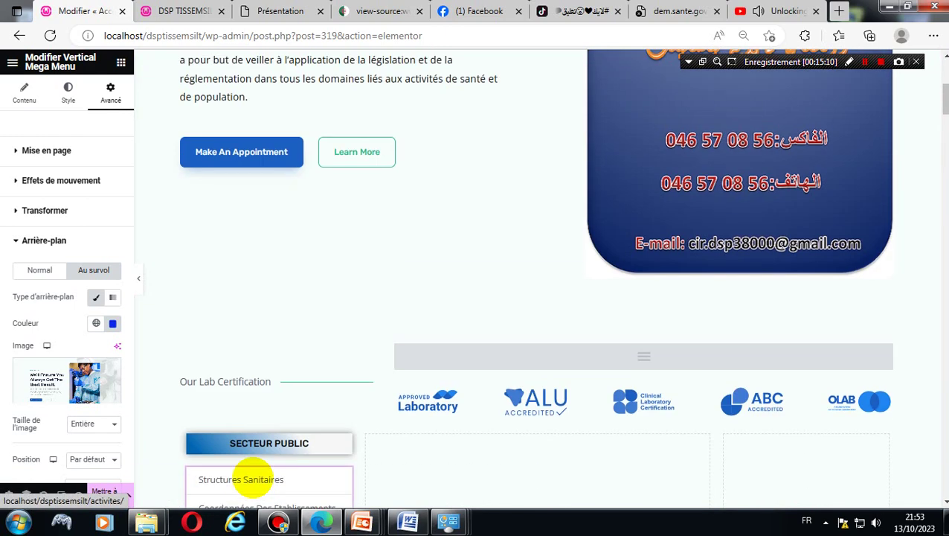
scroll(251, 476, up, 3)
scroll(252, 477, down, 4)
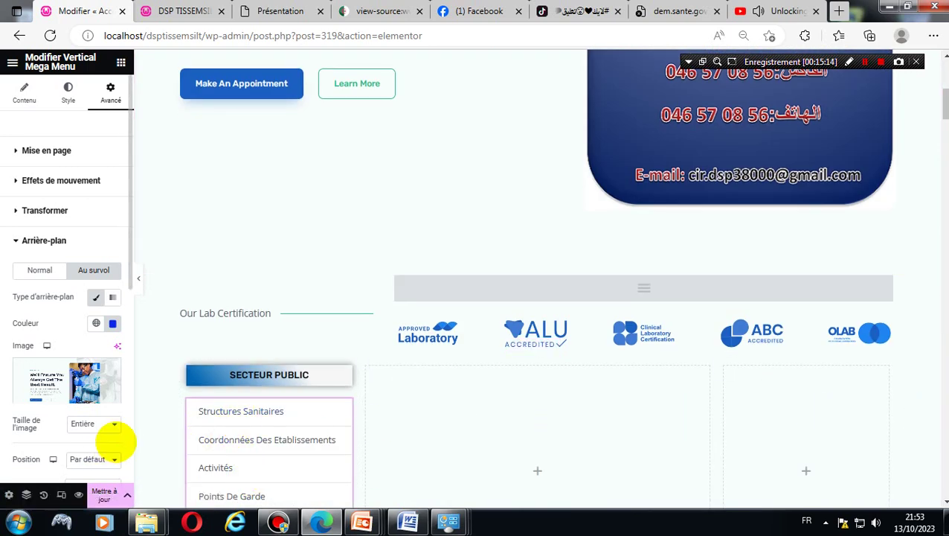
- Remove the hover background image from the vertical menu widget
scroll(63, 283, down, 3)
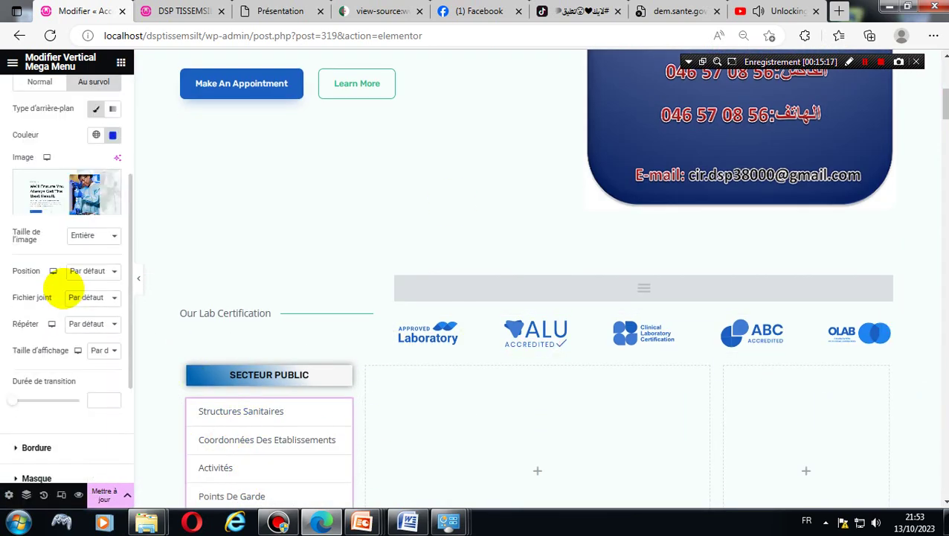
scroll(55, 292, up, 3)
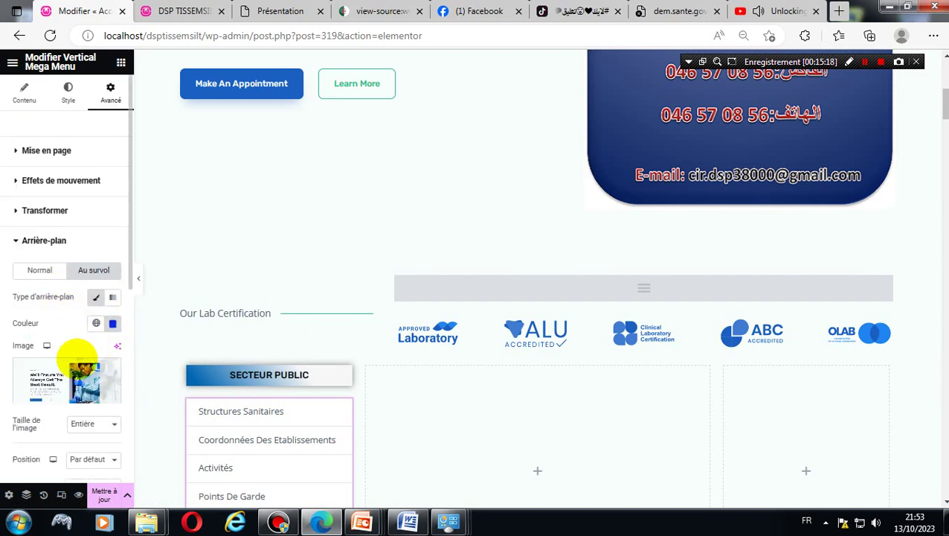
click(109, 369)
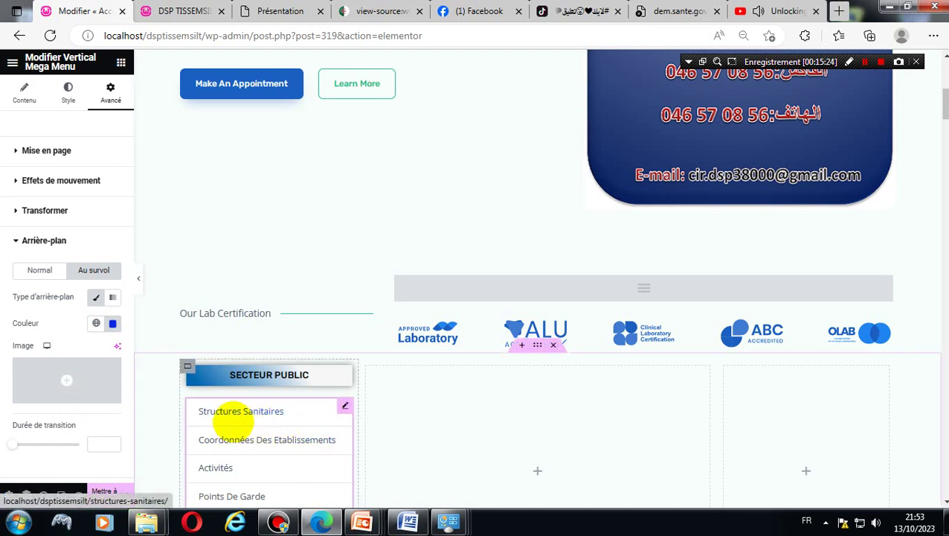
click(240, 409)
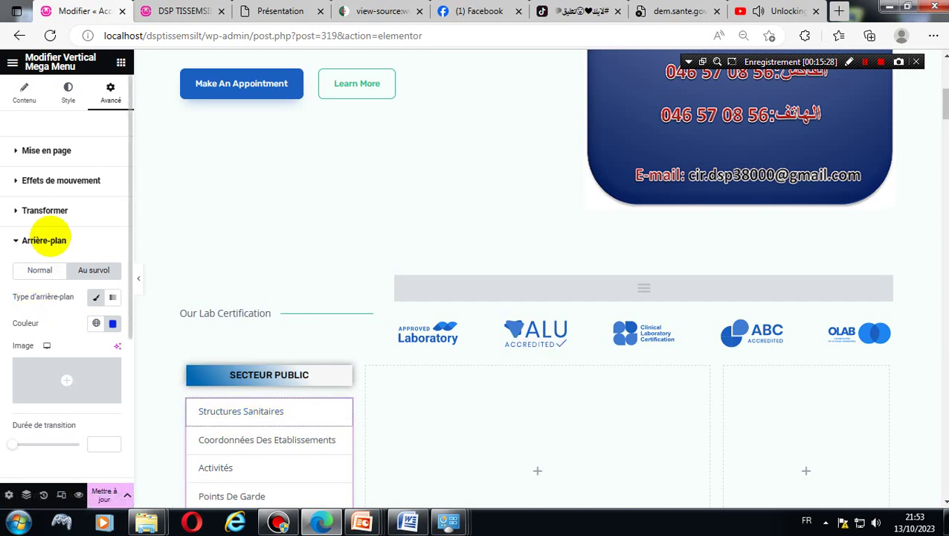
click(43, 212)
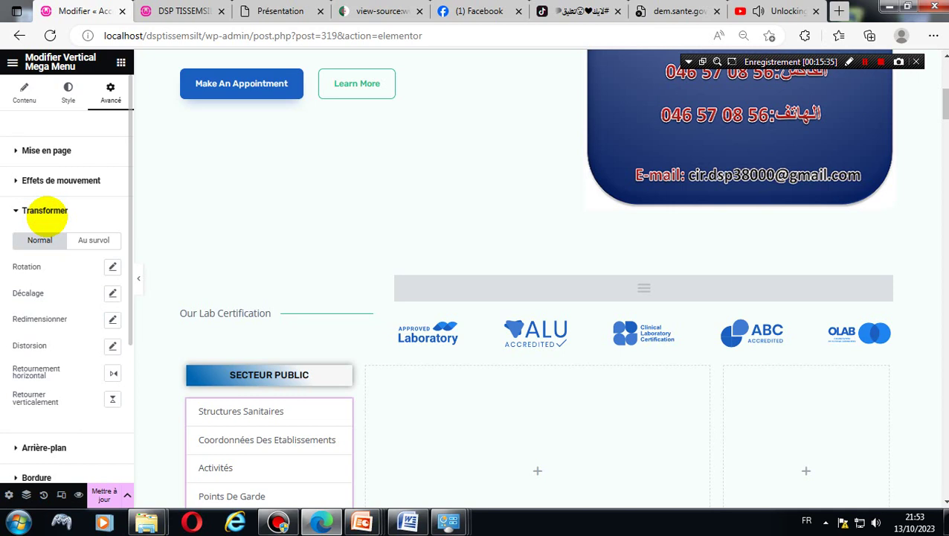
click(38, 151)
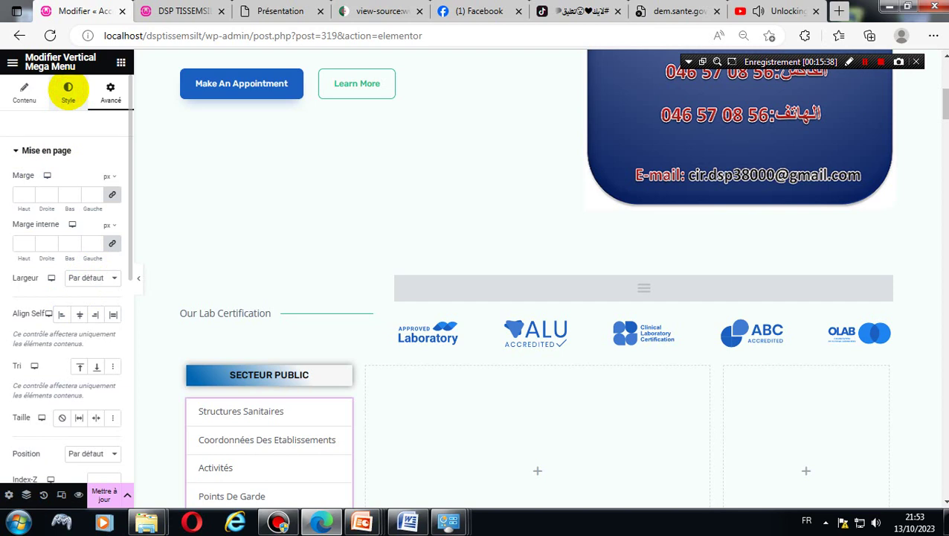
- Give the vertical menu's Sub Menu a classic background with the global color Principal (#6EC1E4)
click(67, 90)
scroll(75, 372, down, 3)
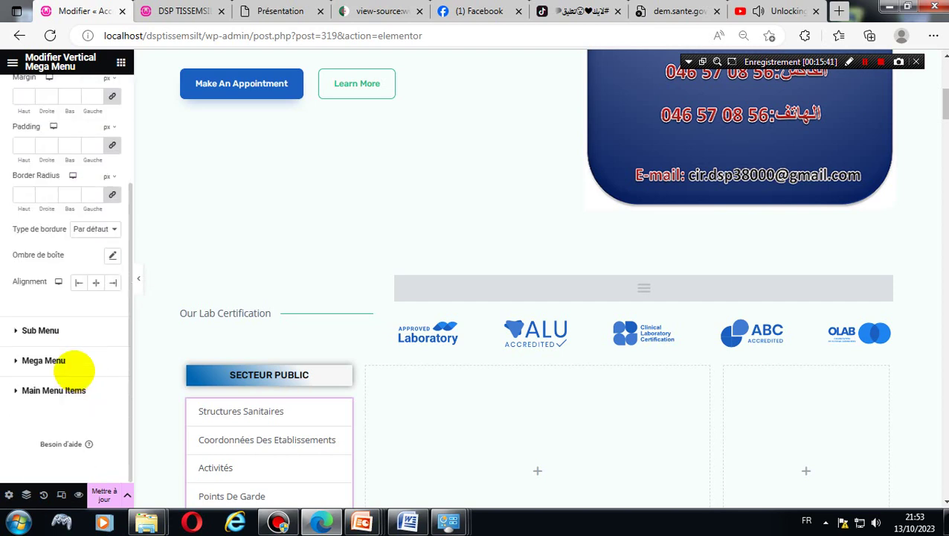
click(52, 332)
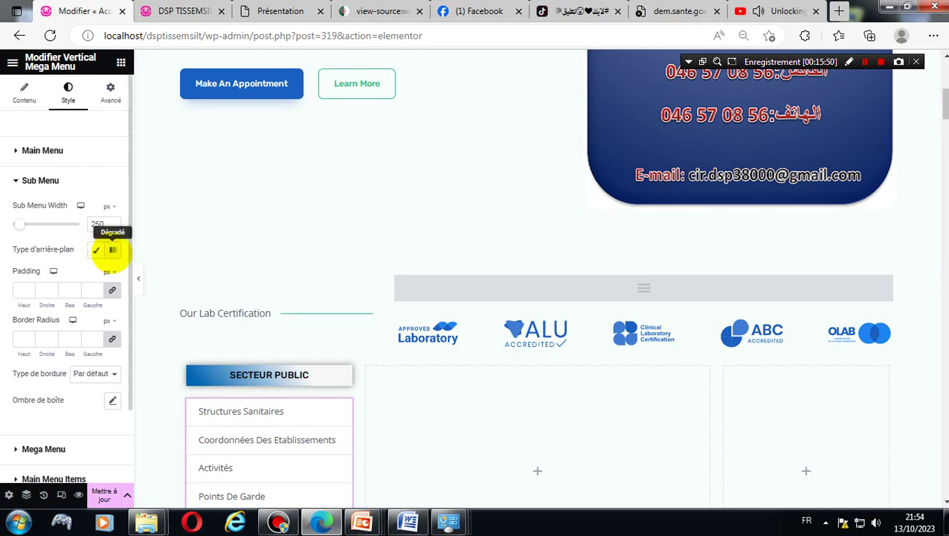
click(112, 250)
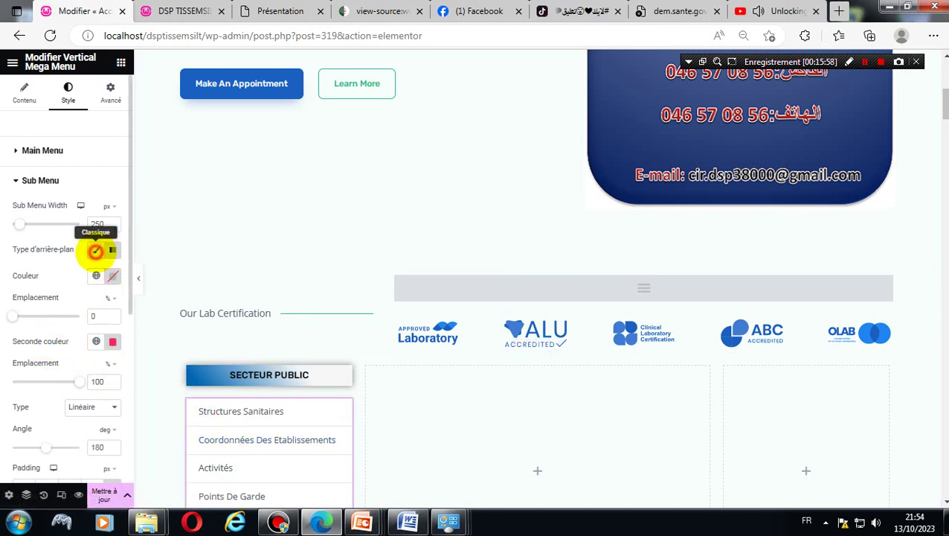
click(95, 251)
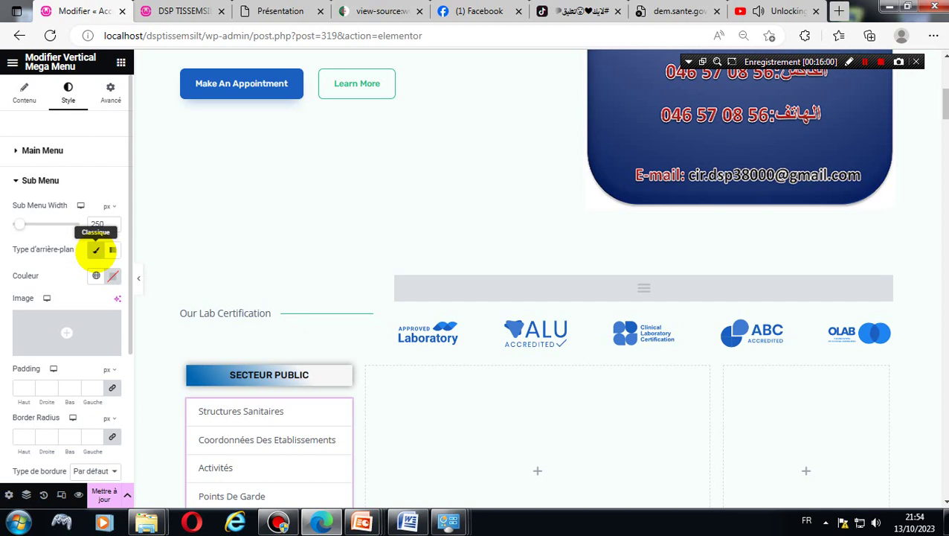
click(96, 275)
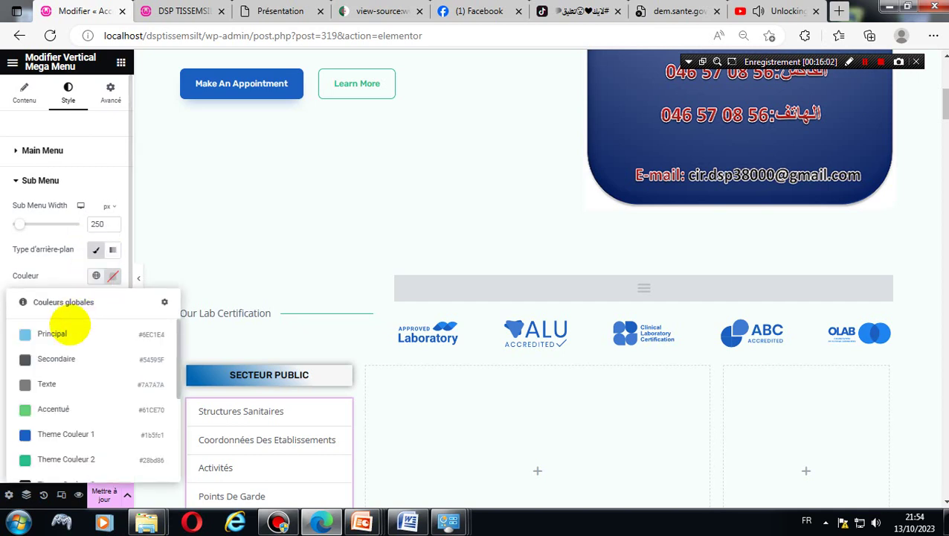
click(65, 335)
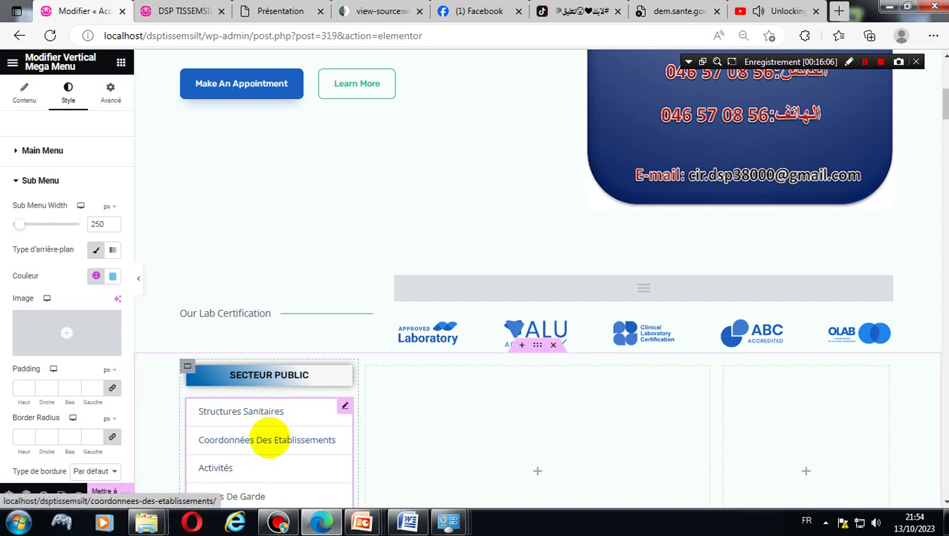
- Reload the published home page at localhost/dsptissemsilt and return to the Elementor editor
scroll(269, 437, down, 2)
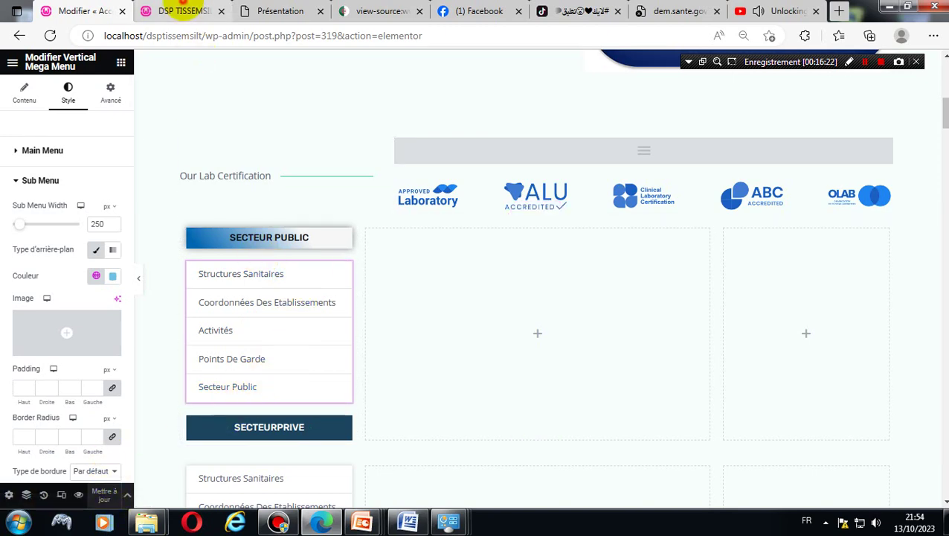
click(182, 11)
click(240, 36)
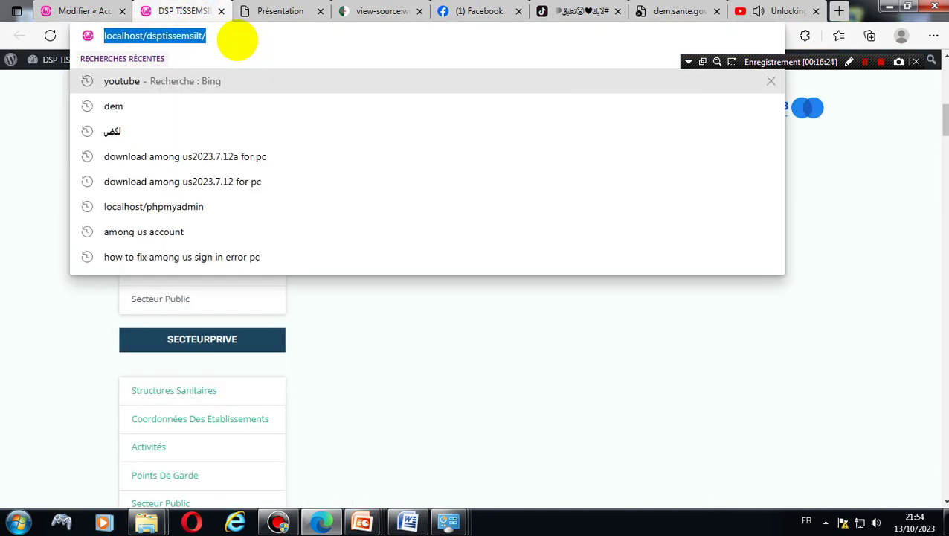
key(Return)
click(60, 11)
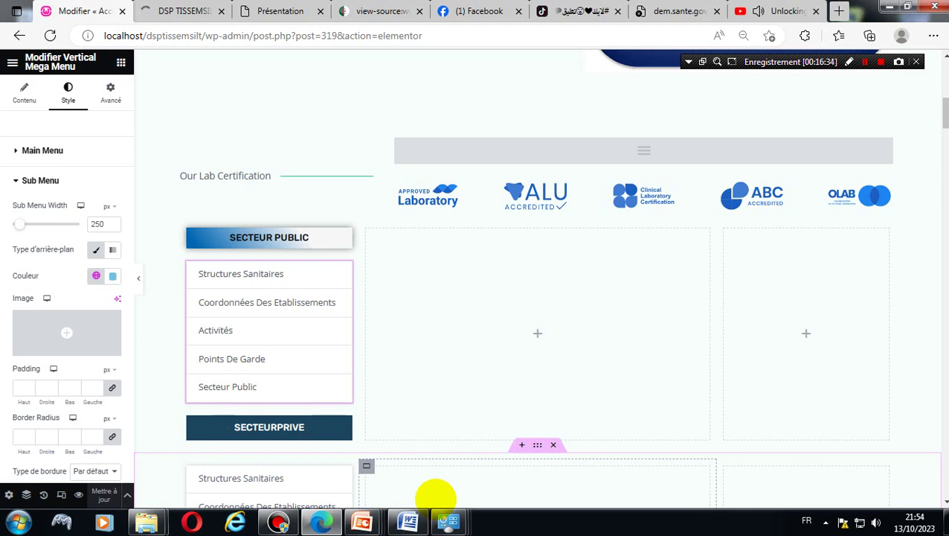
click(112, 248)
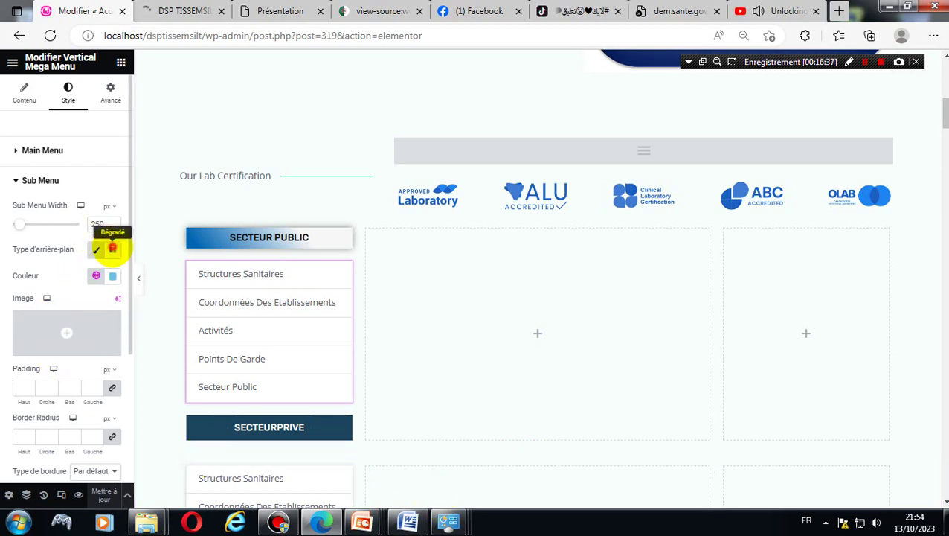
click(112, 250)
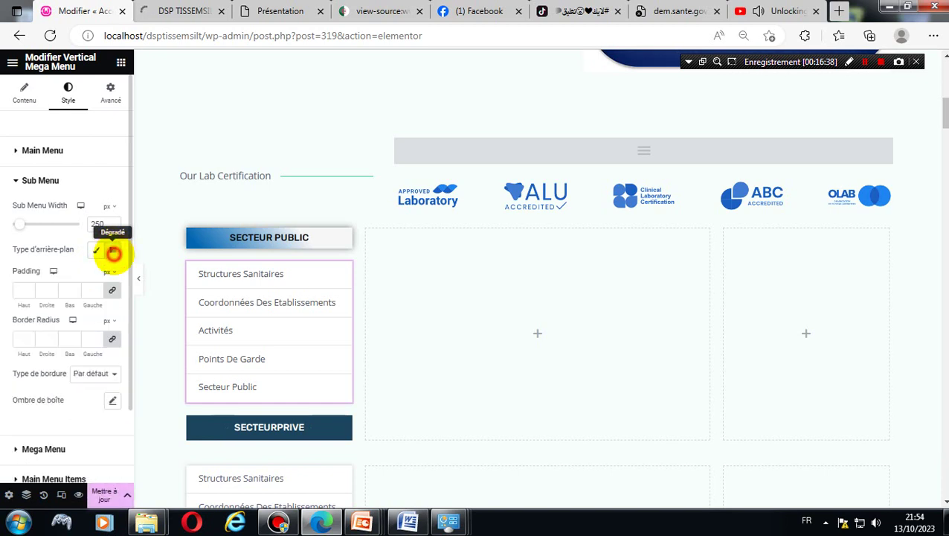
click(112, 252)
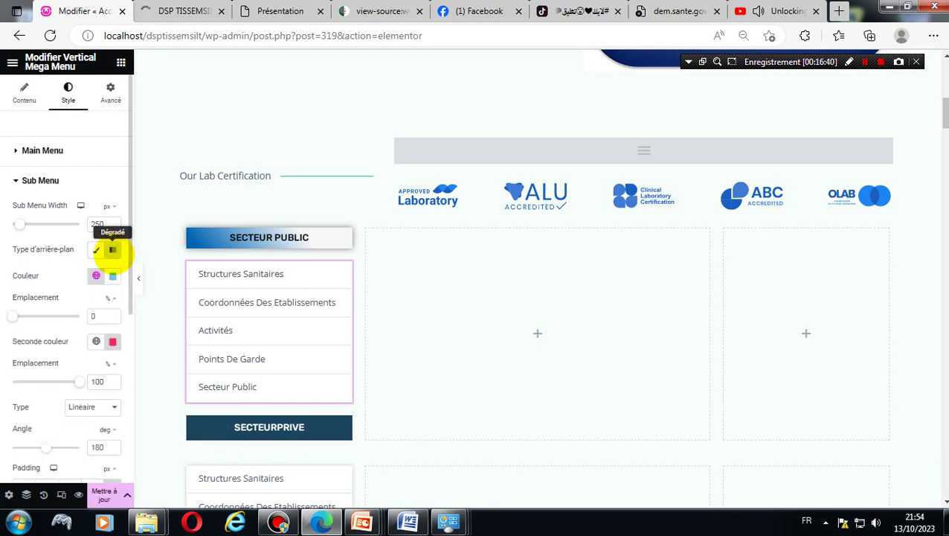
click(96, 250)
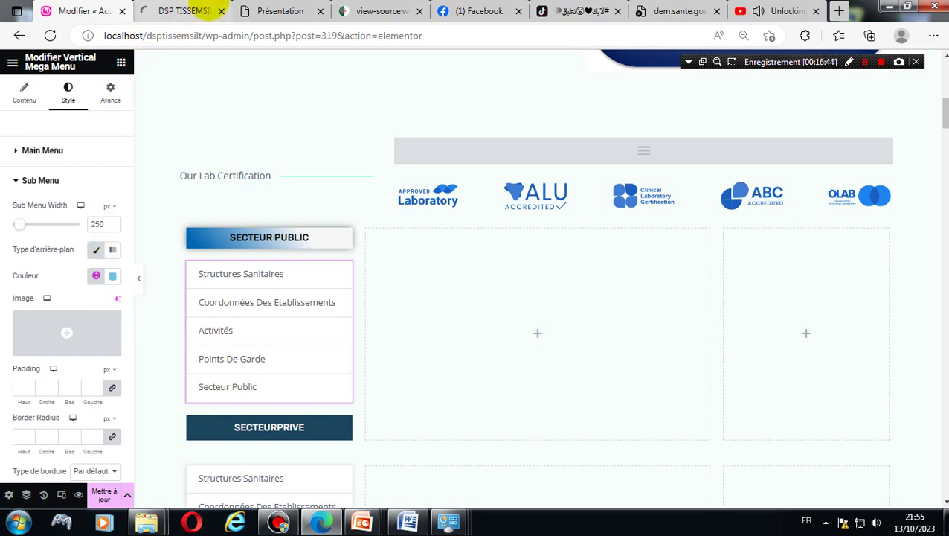
- Check the SECTEUR PUBLIC menu on the published home page and return to the Sub Menu background settings
click(194, 11)
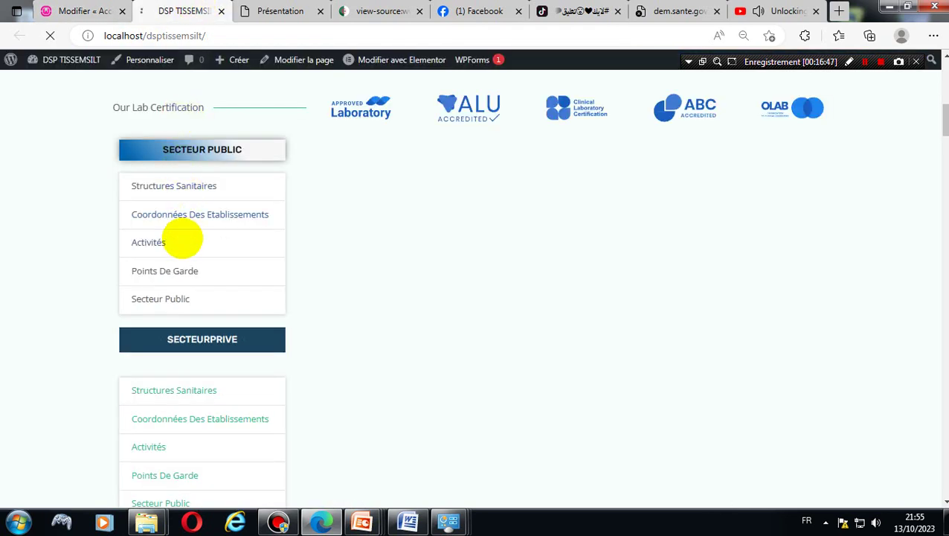
click(80, 11)
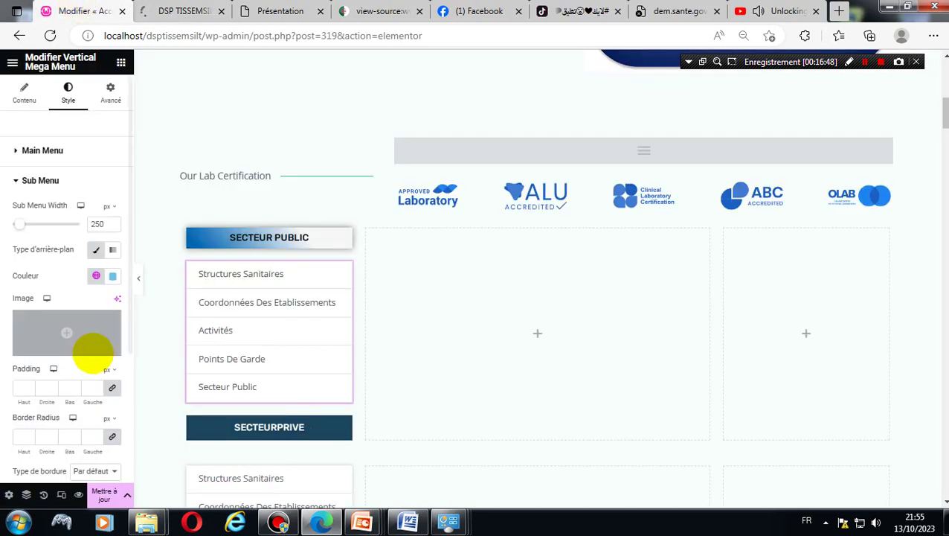
mouse_move(75, 348)
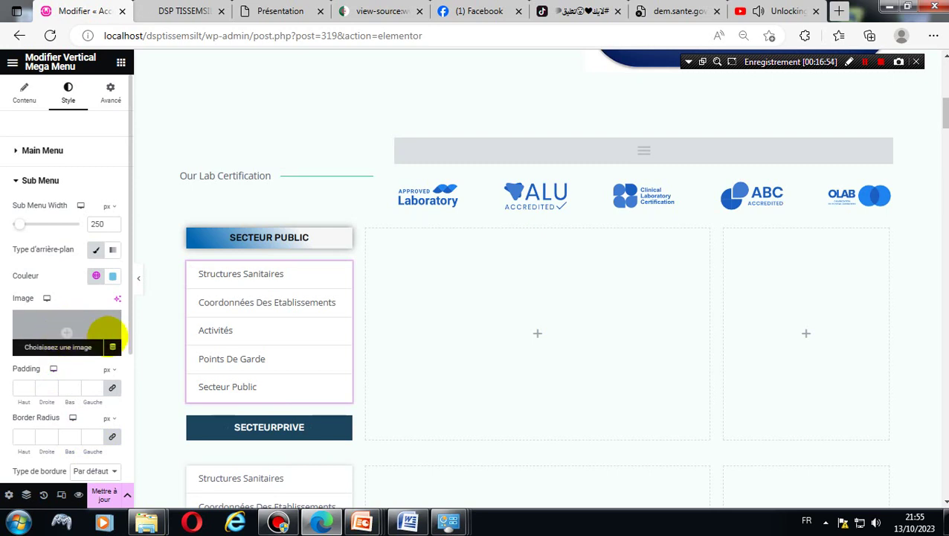
- Set the Sub Menu's border type to Double and update the page
scroll(112, 436, down, 1)
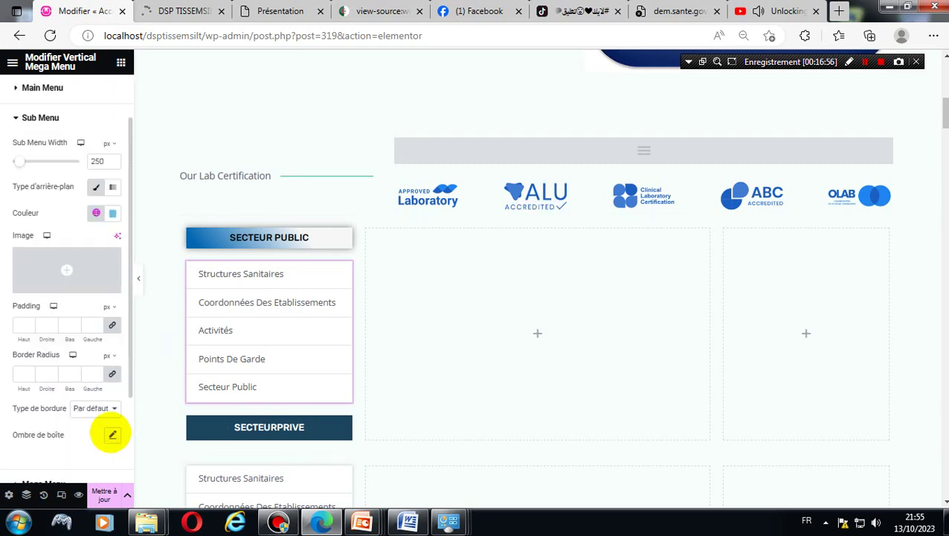
scroll(112, 434, down, 2)
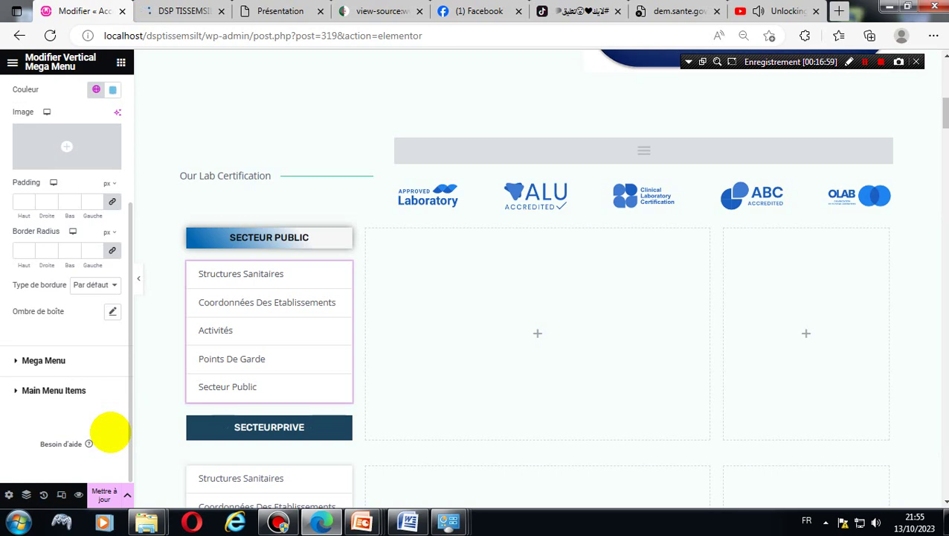
click(90, 284)
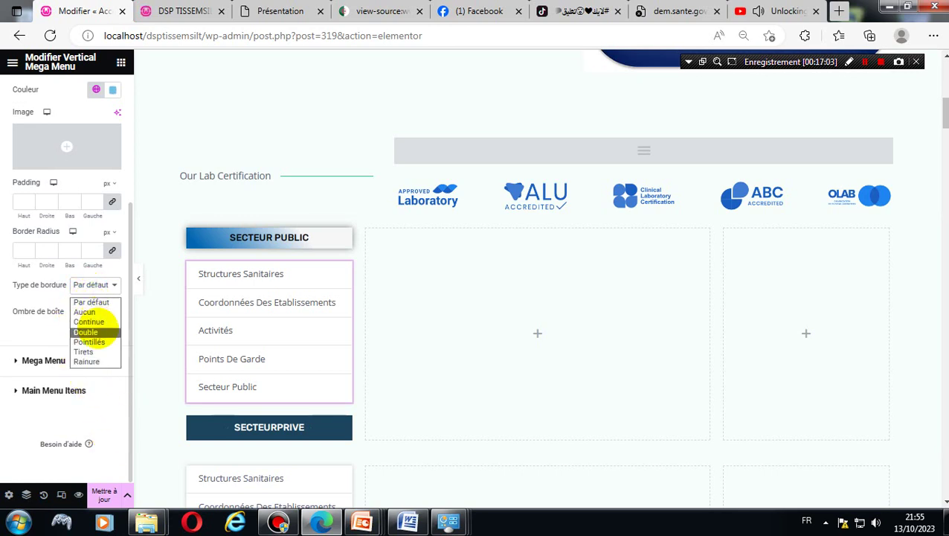
click(94, 331)
scroll(80, 430, down, 2)
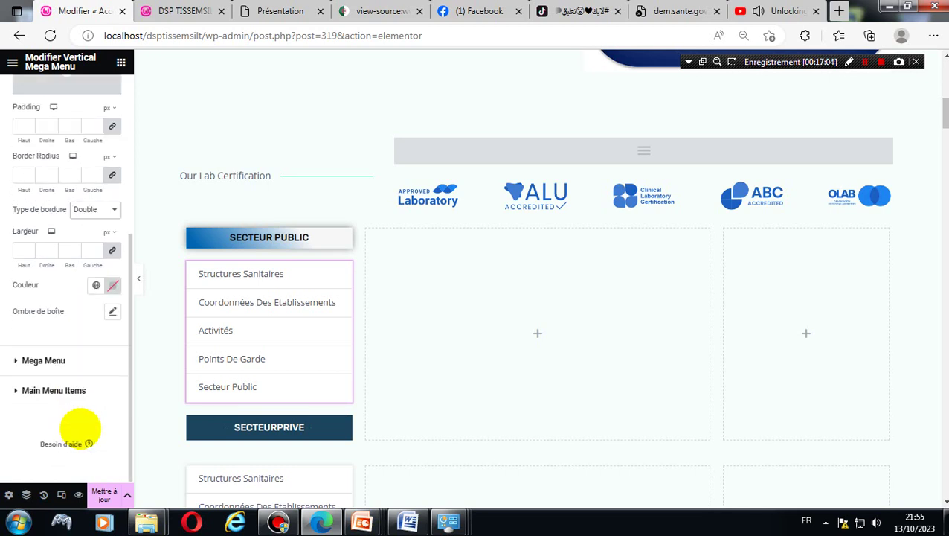
click(104, 492)
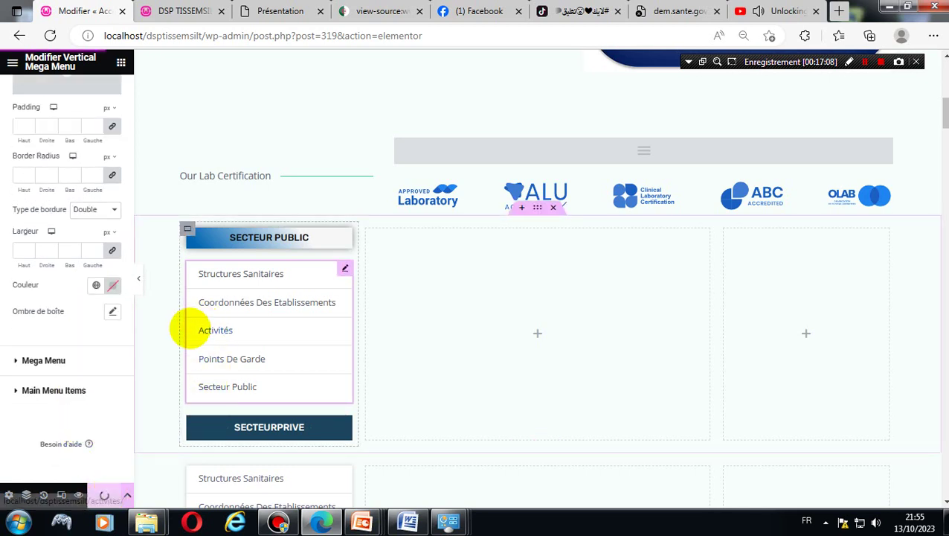
- Examine the page canvas from the header down to the vertical menus, along with the Sub Menu style options
scroll(178, 388, up, 1)
scroll(178, 388, up, 1)
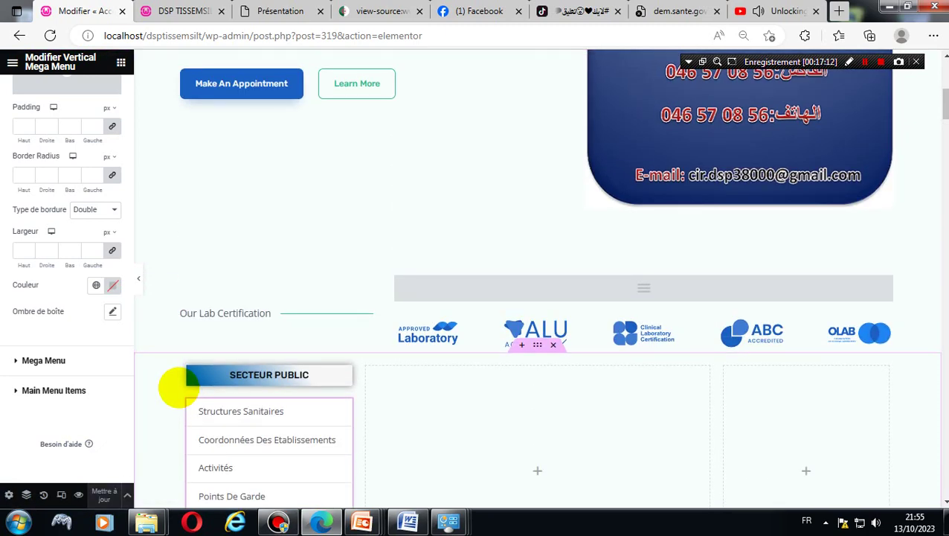
scroll(179, 387, up, 2)
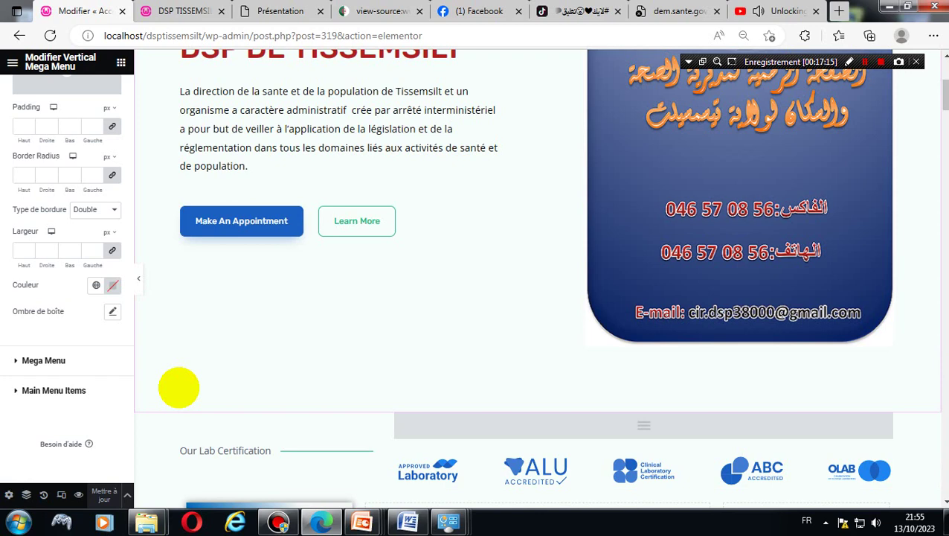
scroll(179, 388, up, 4)
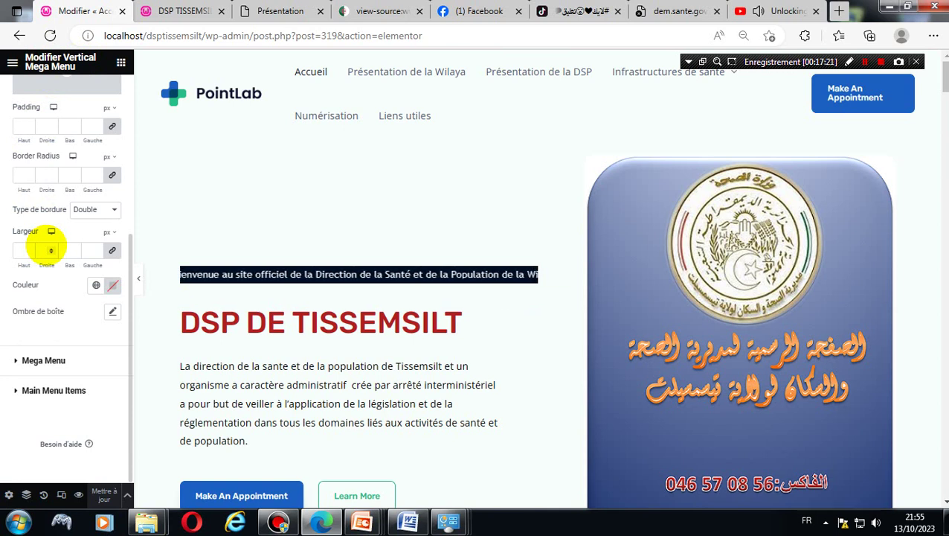
scroll(45, 246, up, 1)
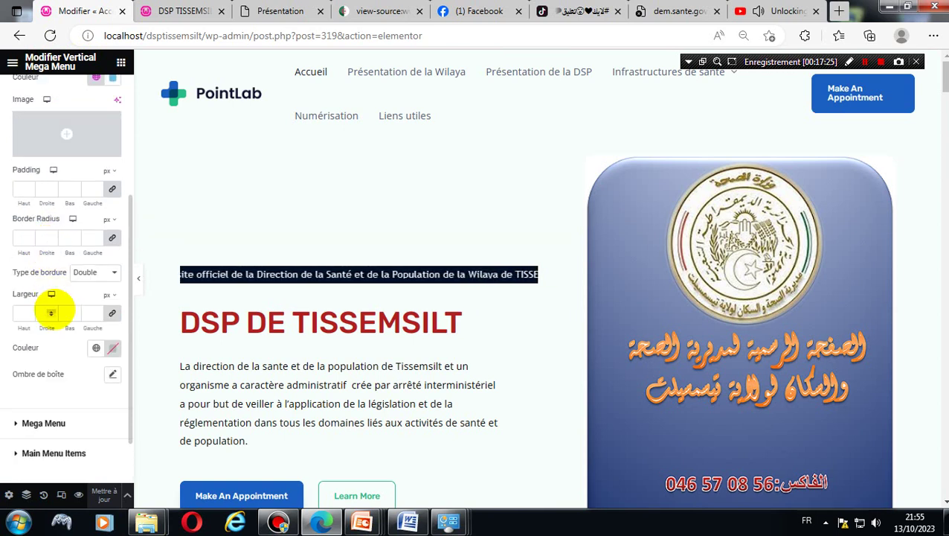
scroll(51, 311, up, 1)
scroll(312, 375, down, 3)
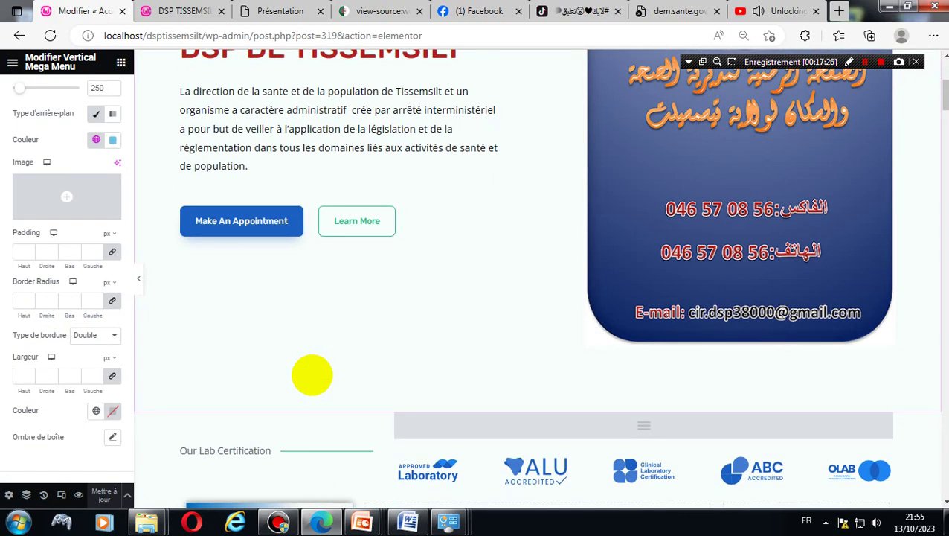
scroll(311, 375, down, 5)
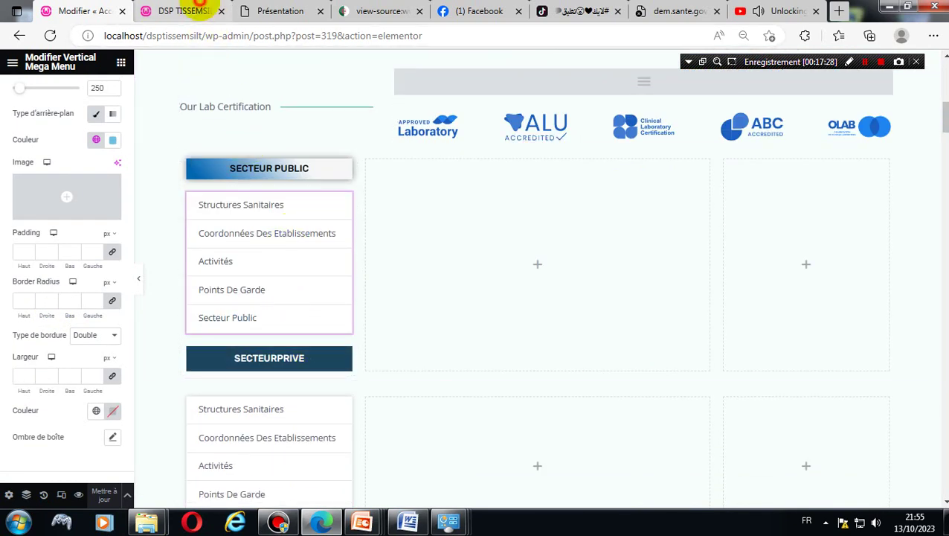
- Reload the published home page to check the updated menu, and return to the Sub Menu style settings in the editor
click(186, 12)
click(246, 33)
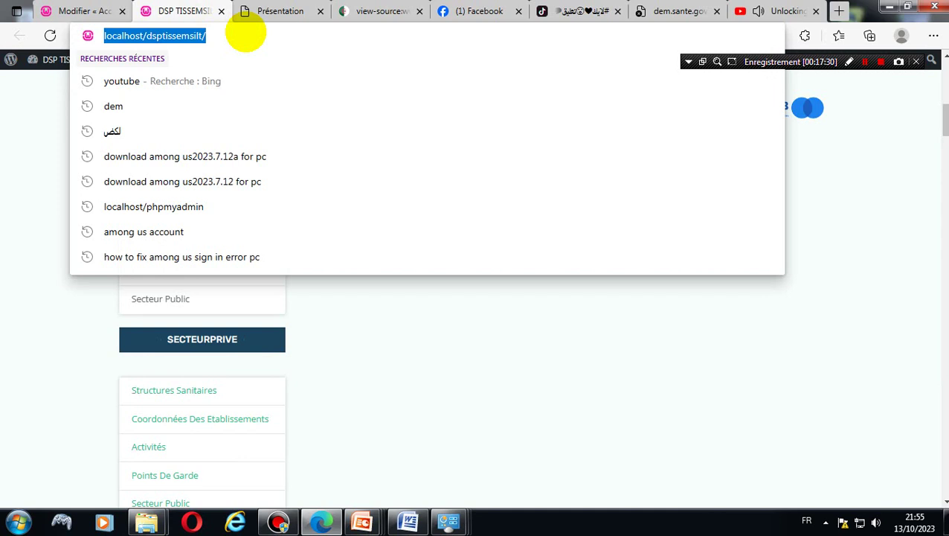
key(Return)
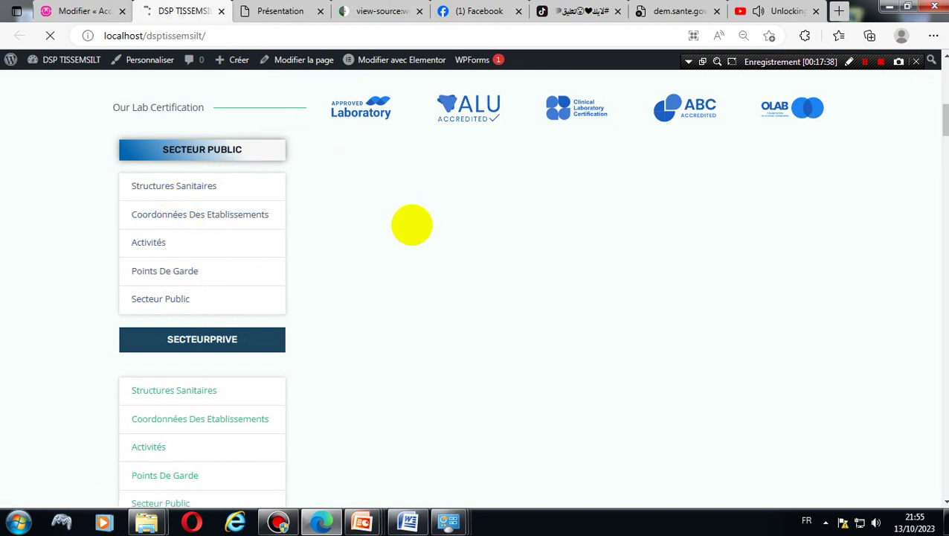
click(45, 12)
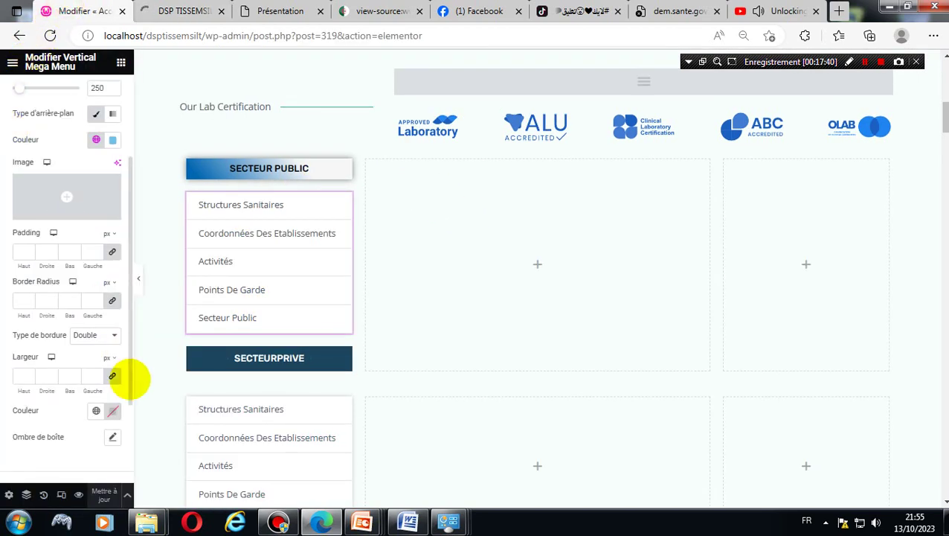
scroll(105, 408, up, 3)
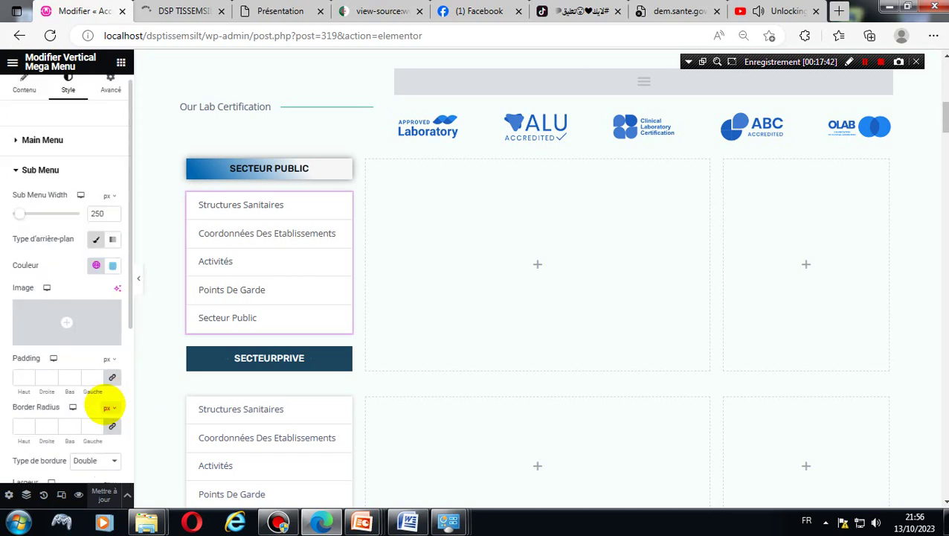
scroll(105, 407, up, 1)
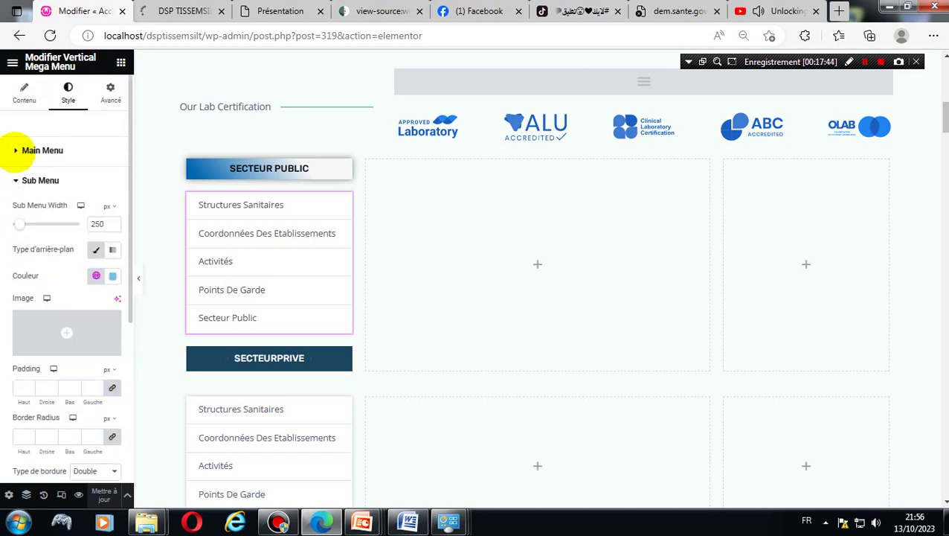
- Set the vertical mega menu's Main Menu background type to gradient (Dégradé)
click(37, 151)
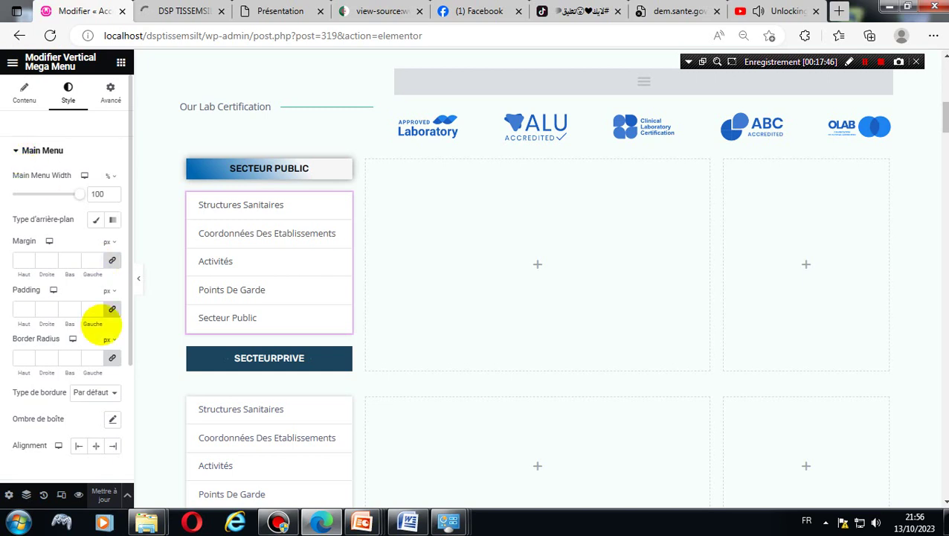
click(108, 392)
click(110, 392)
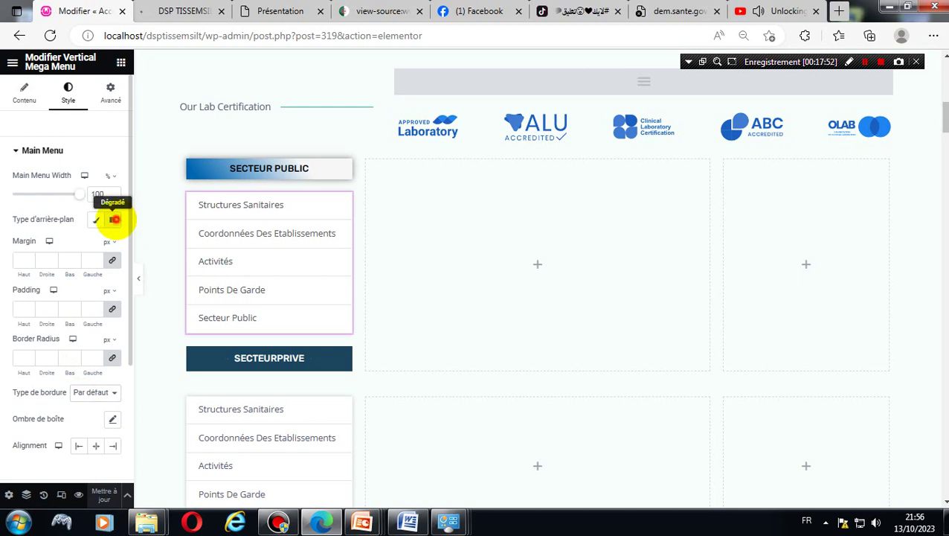
click(113, 218)
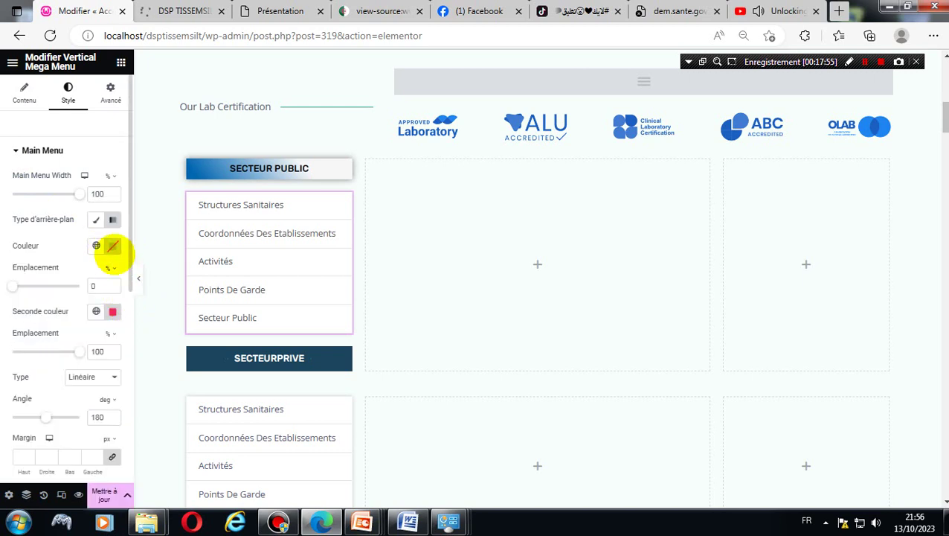
- Set the first colour of the Main Menu background gradient to a vivid blue-violet
click(112, 247)
click(178, 309)
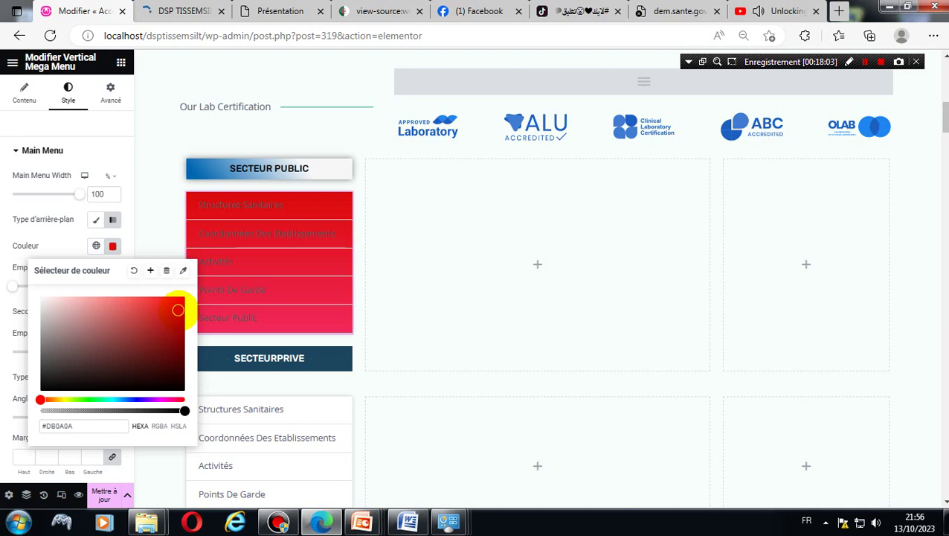
drag(178, 310, 160, 316)
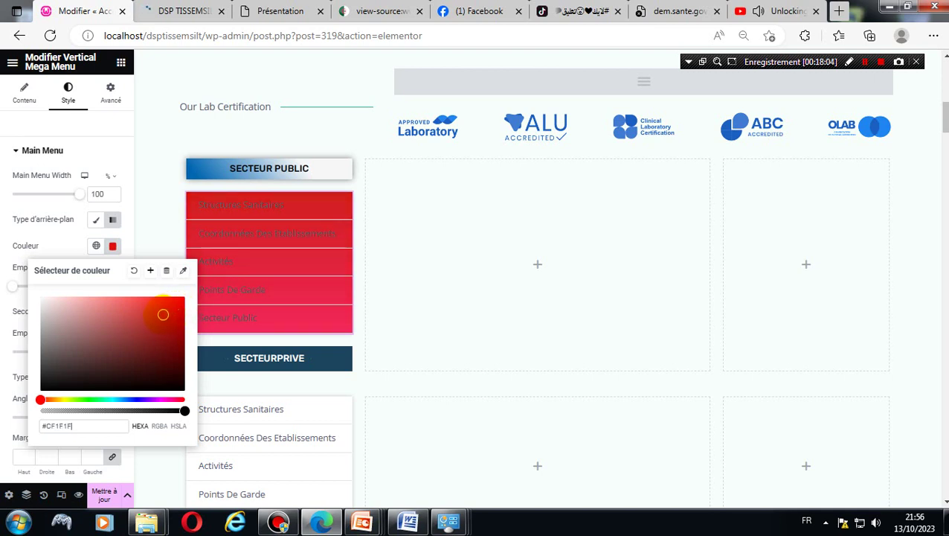
drag(41, 399, 140, 400)
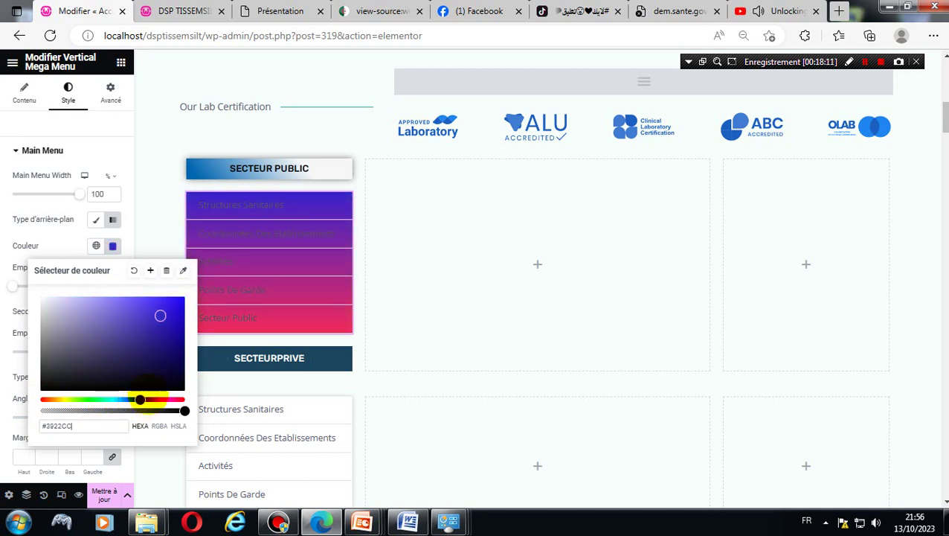
mouse_move(161, 318)
mouse_down()
mouse_move(173, 364)
mouse_move(179, 305)
mouse_up()
click(163, 239)
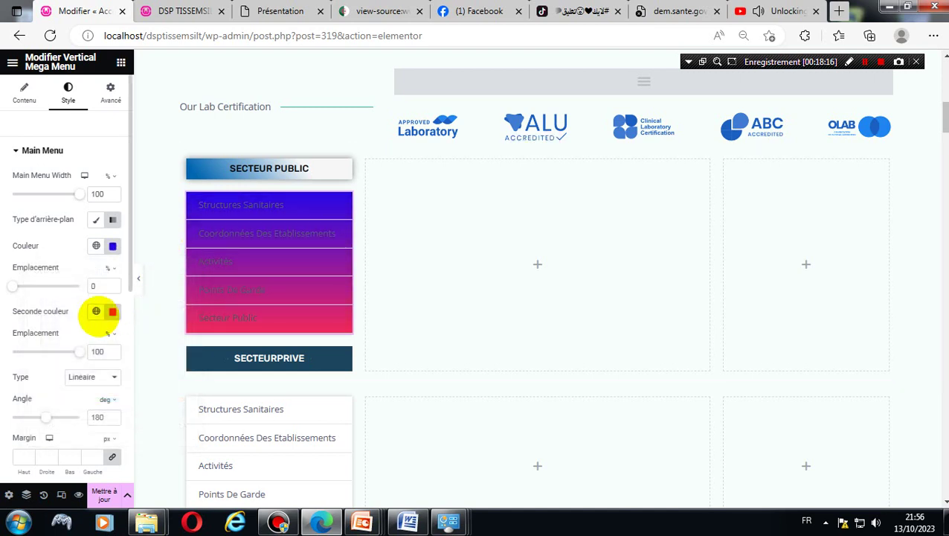
- Set the second colour of the Main Menu gradient to the global colour Principal
click(96, 311)
click(113, 311)
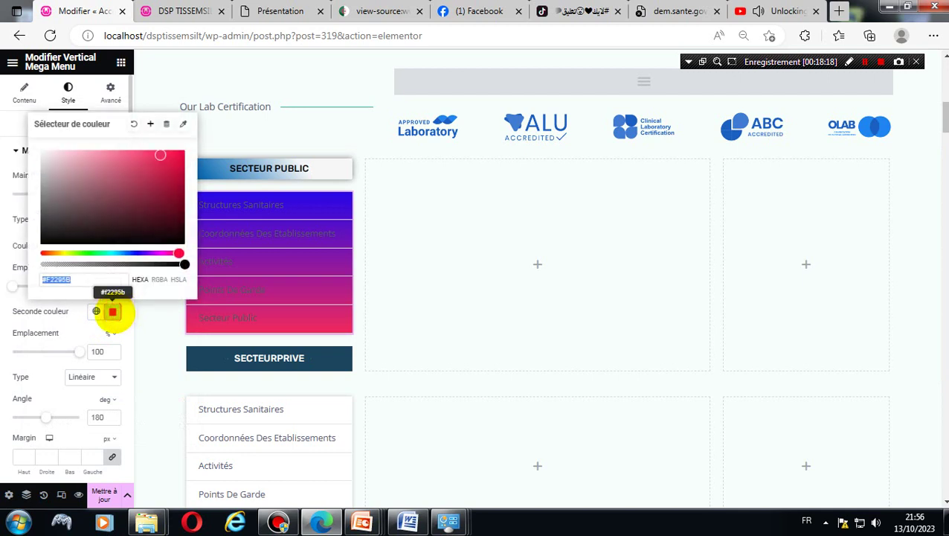
click(112, 311)
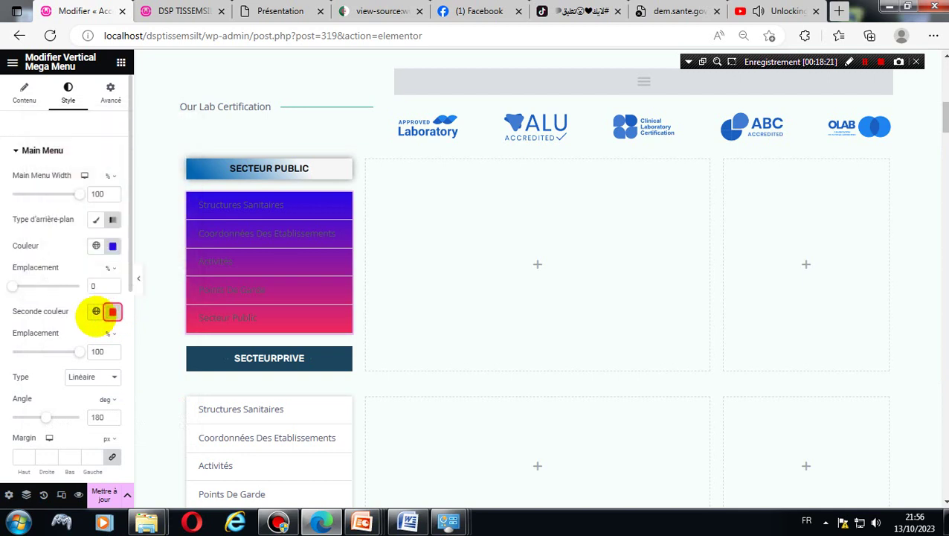
click(96, 312)
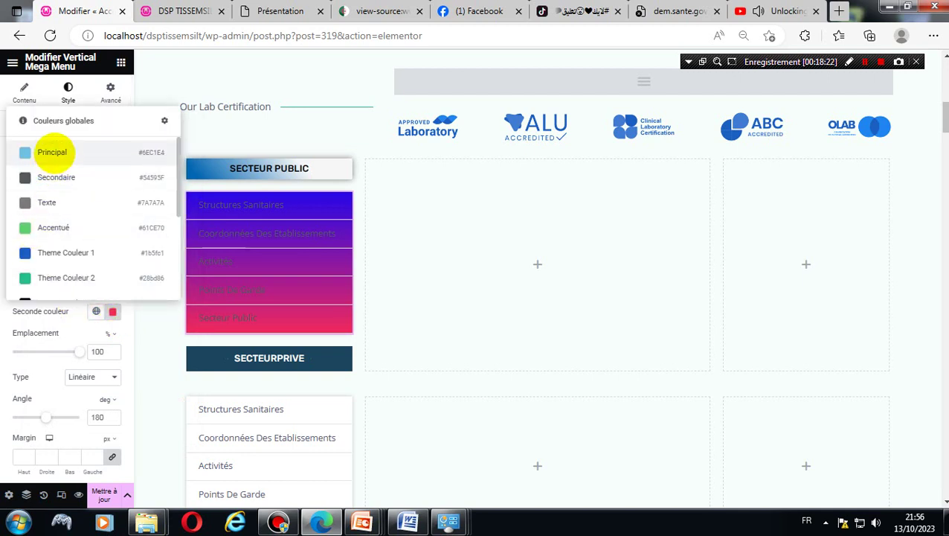
click(53, 152)
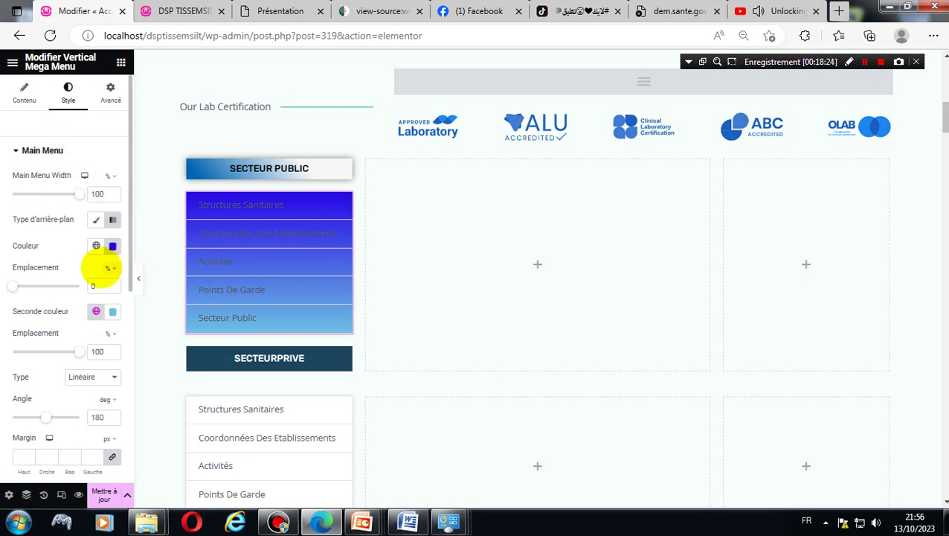
- Set the second colour of the Main Menu gradient to a custom bright blue
click(111, 312)
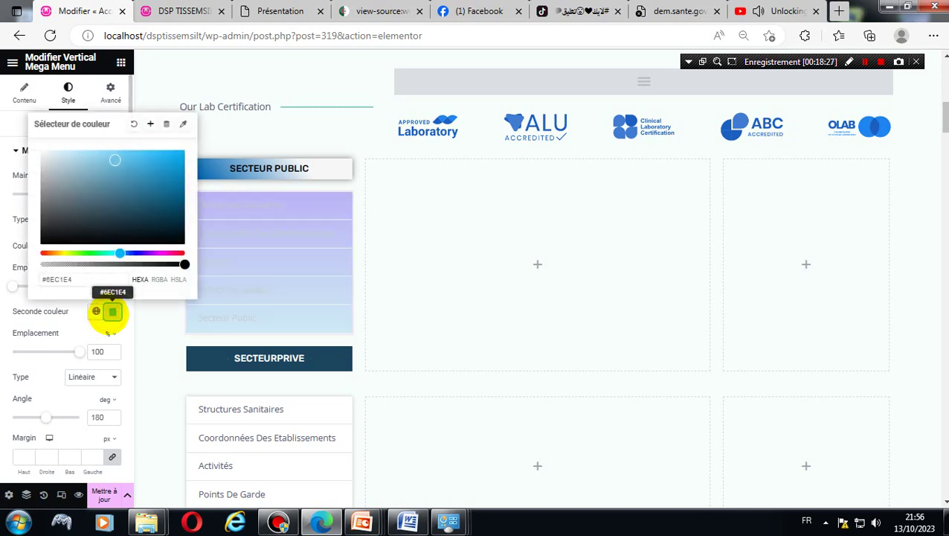
drag(120, 253, 174, 163)
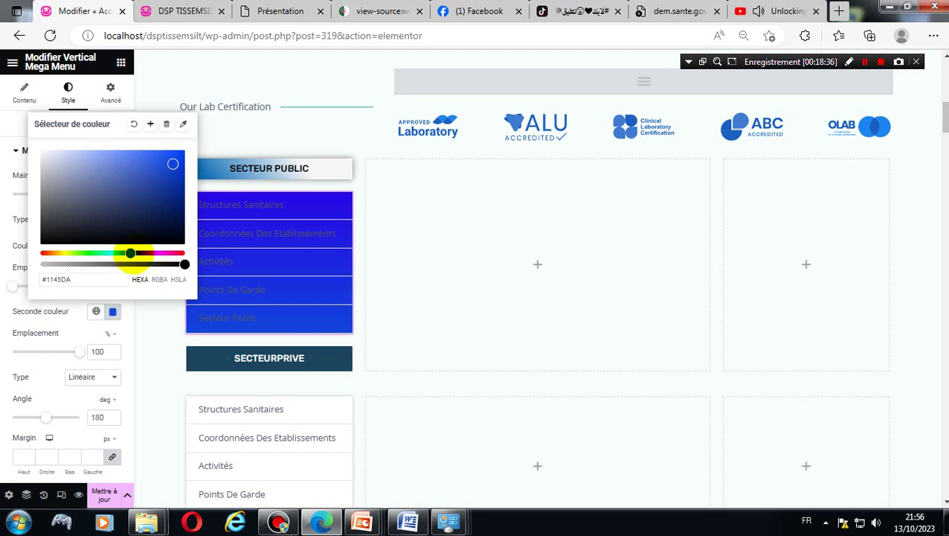
drag(131, 254, 139, 253)
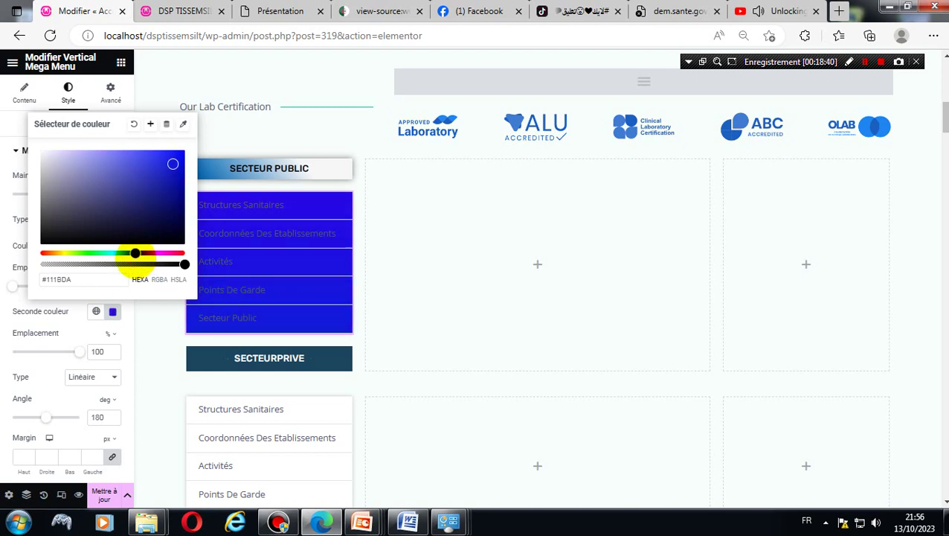
drag(174, 163, 179, 158)
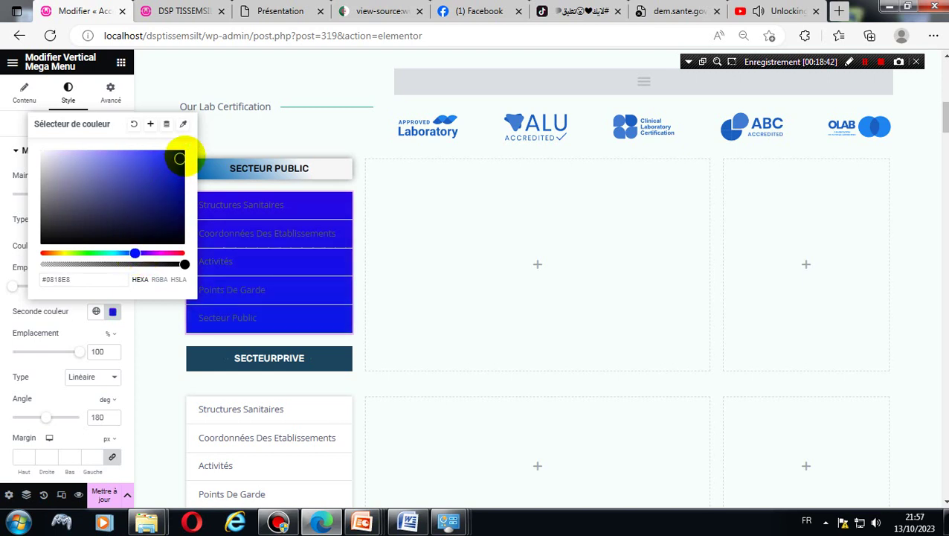
click(146, 327)
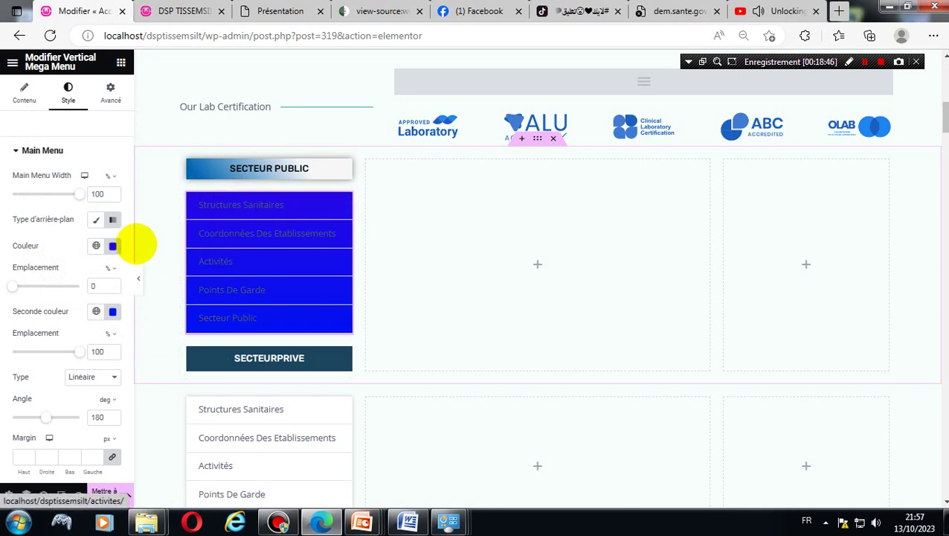
- Darken the first colour of the Main Menu gradient to indigo #33277D
click(112, 245)
click(149, 321)
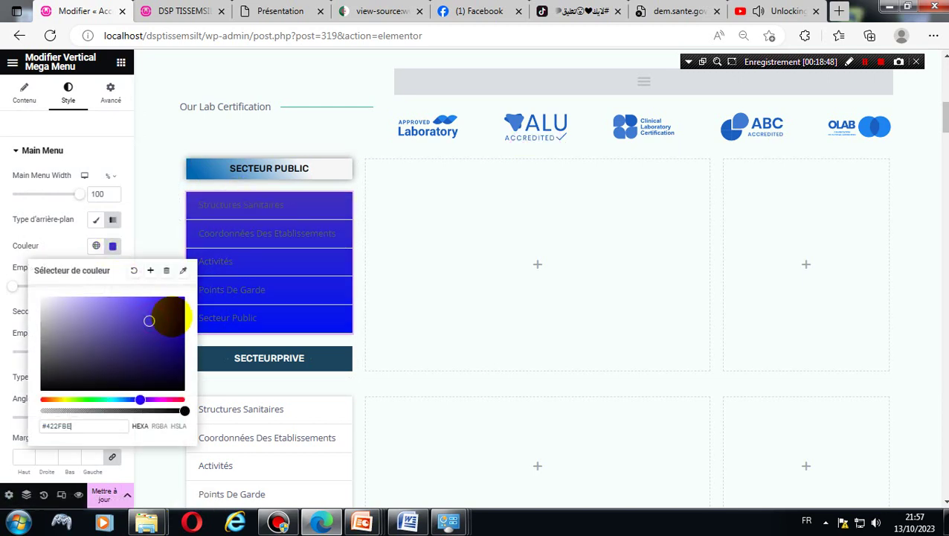
drag(148, 321, 139, 339)
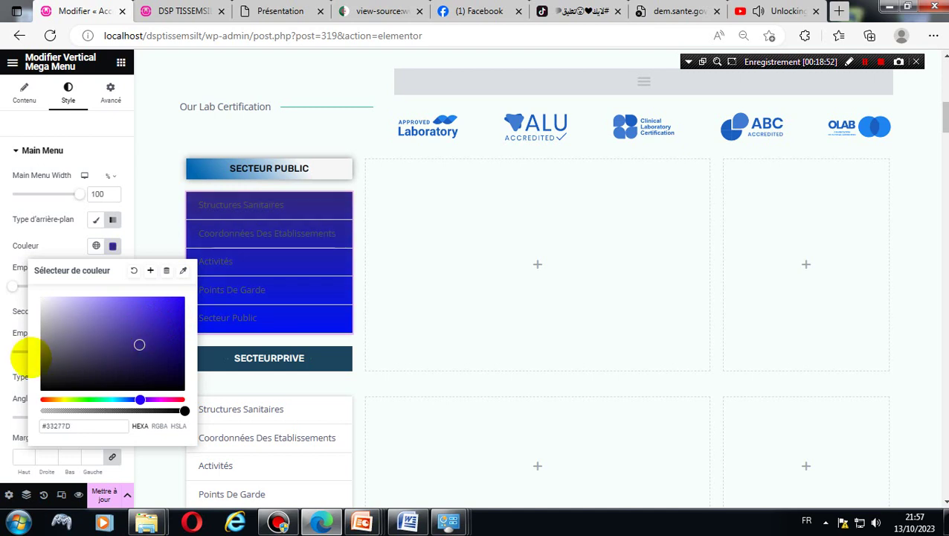
click(538, 340)
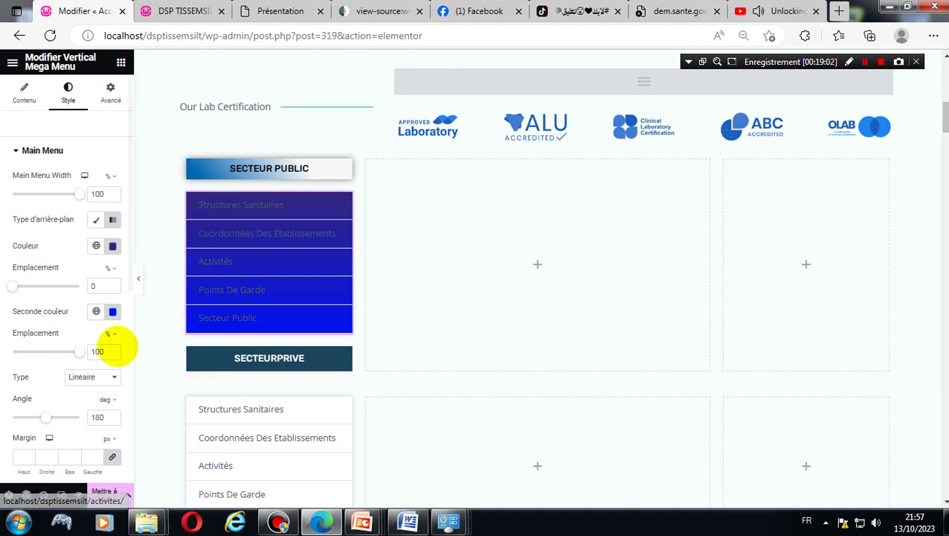
- Try the Radial type for the Main Menu gradient and set it back to Linéaire
scroll(112, 349, down, 1)
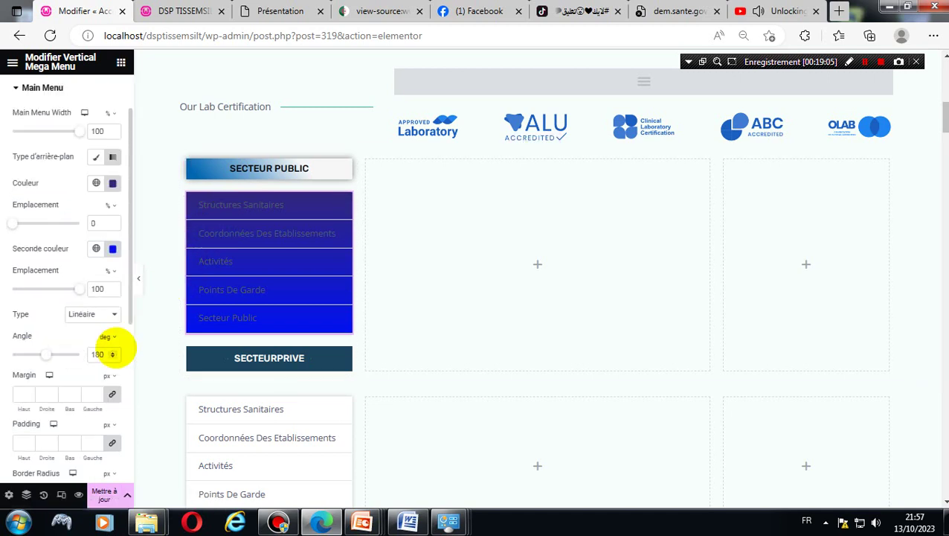
scroll(115, 348, down, 2)
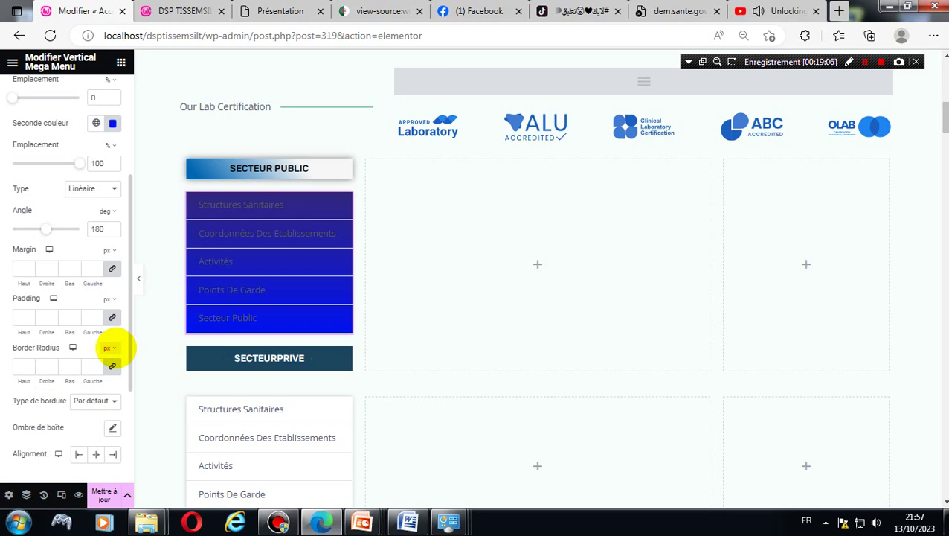
scroll(115, 347, up, 2)
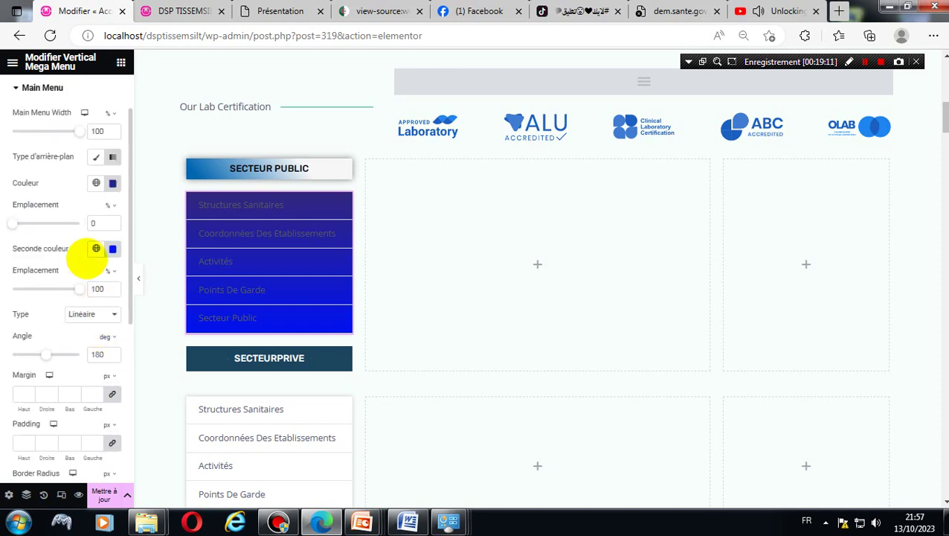
mouse_move(15, 222)
mouse_down()
mouse_move(78, 223)
mouse_move(7, 223)
mouse_up()
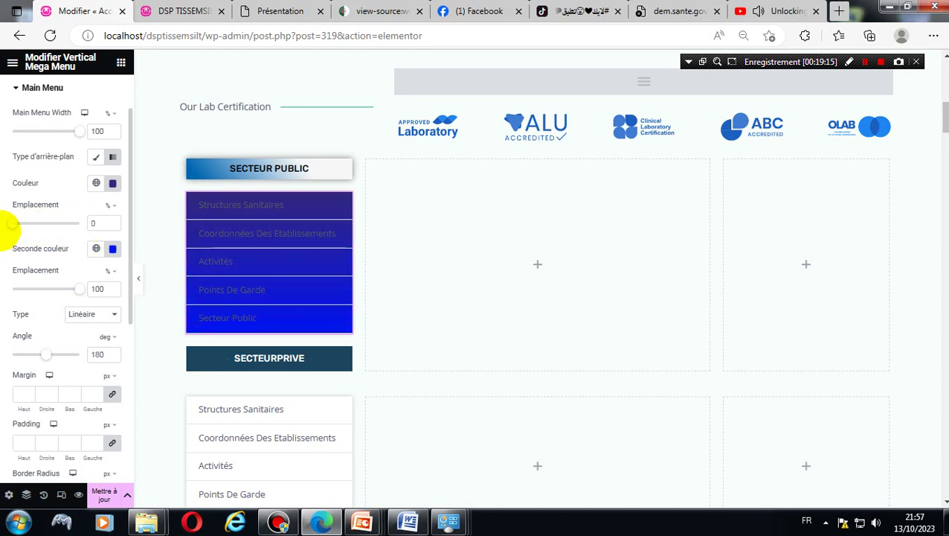
scroll(93, 350, down, 1)
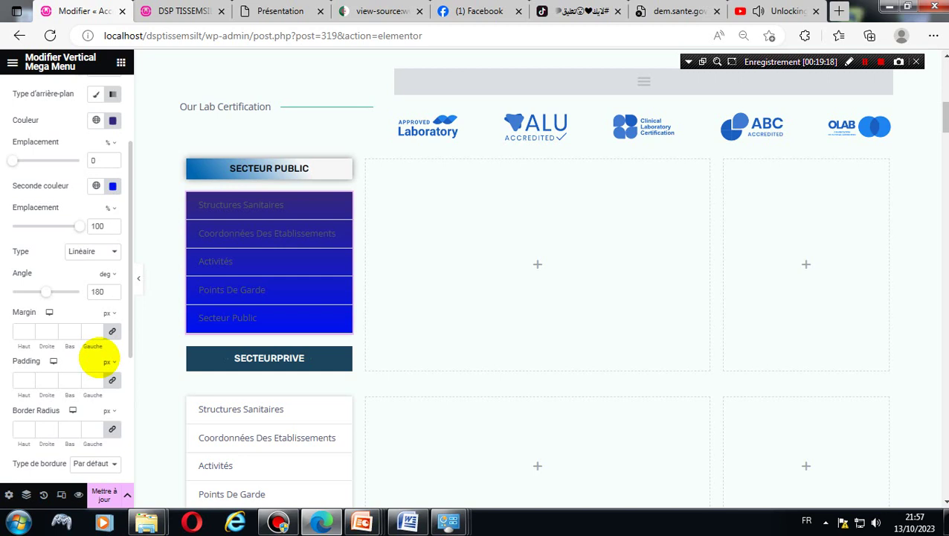
scroll(97, 360, down, 1)
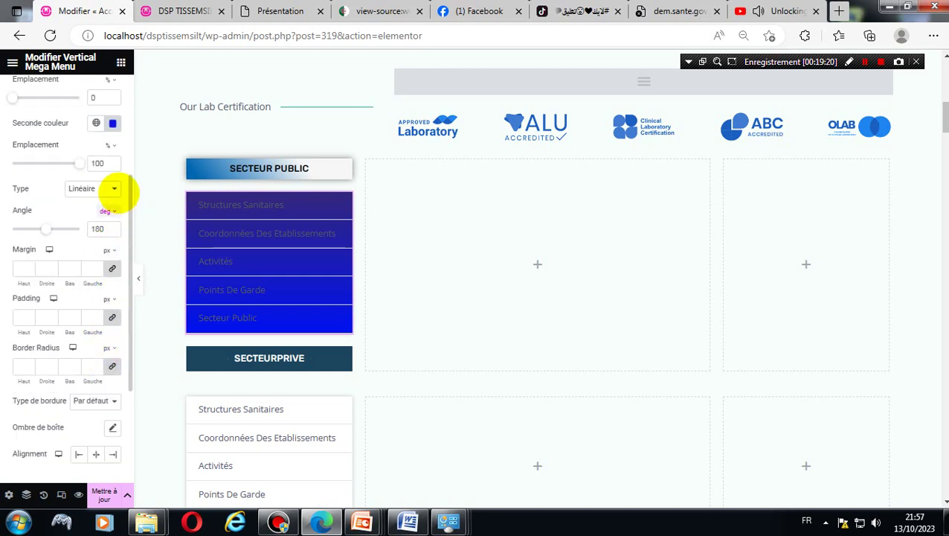
click(114, 188)
click(97, 213)
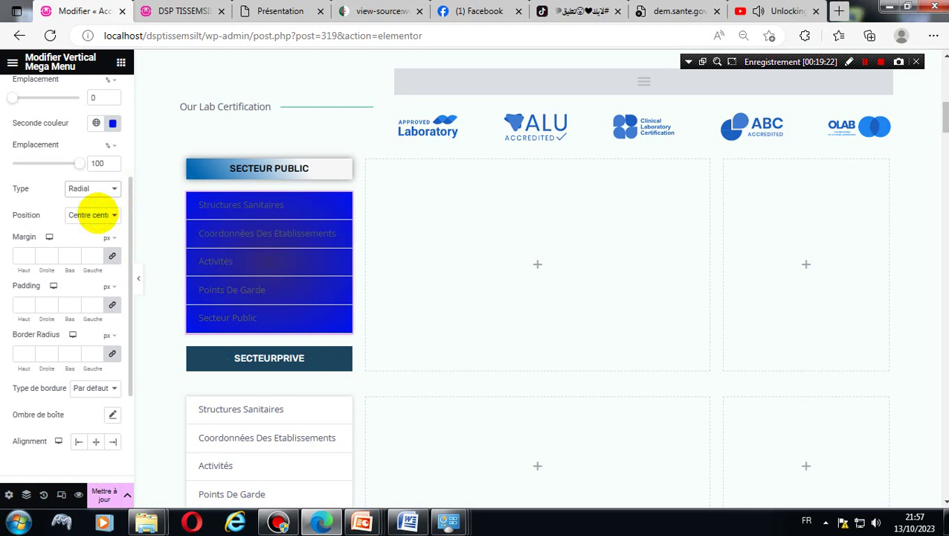
click(117, 187)
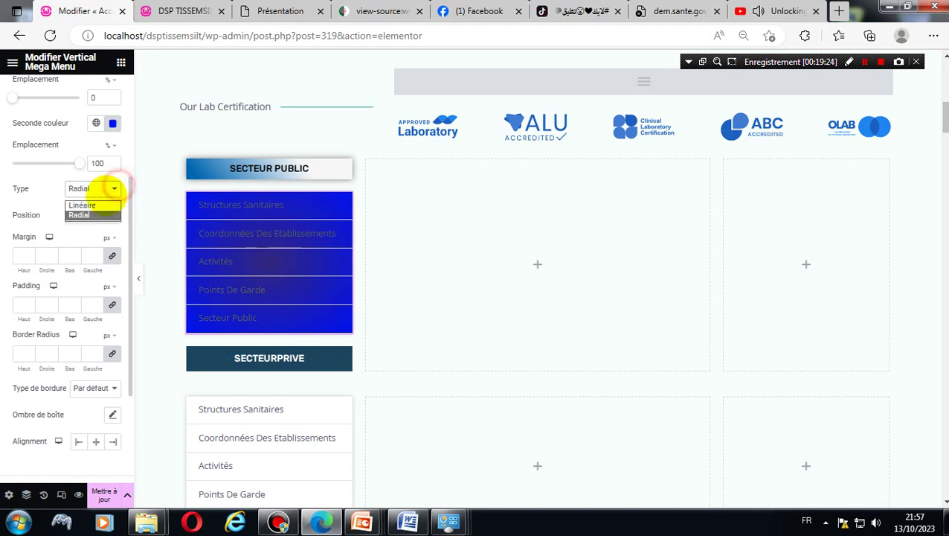
click(95, 201)
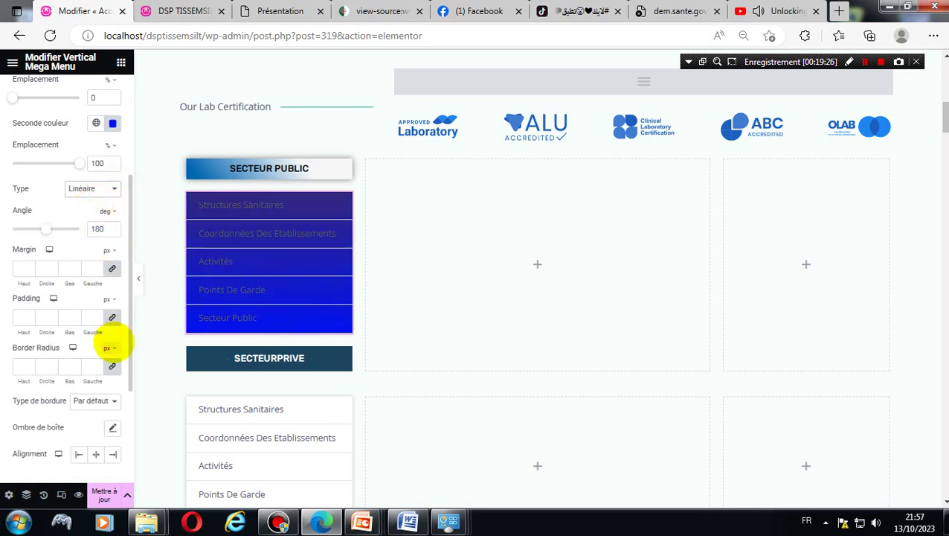
- Set the Main Menu's border type to Double
scroll(113, 339, down, 1)
click(103, 338)
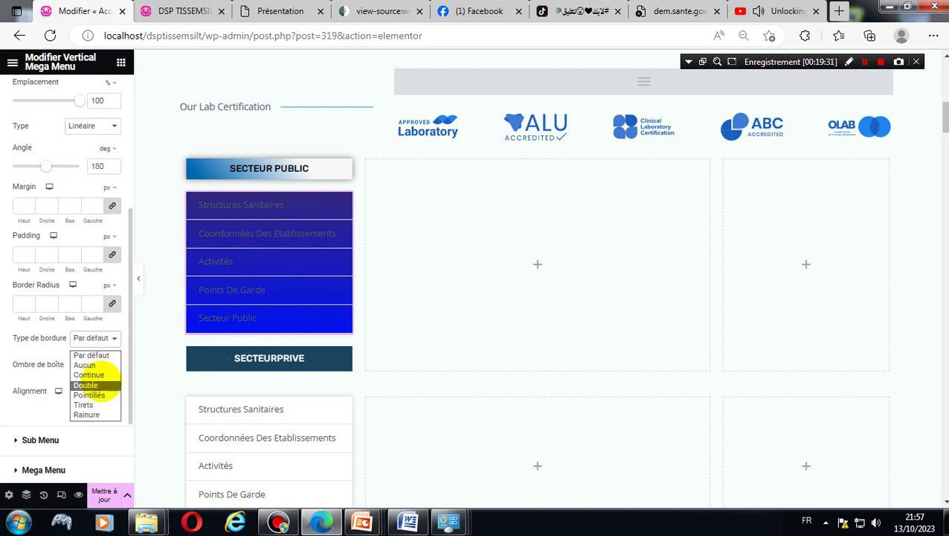
click(95, 384)
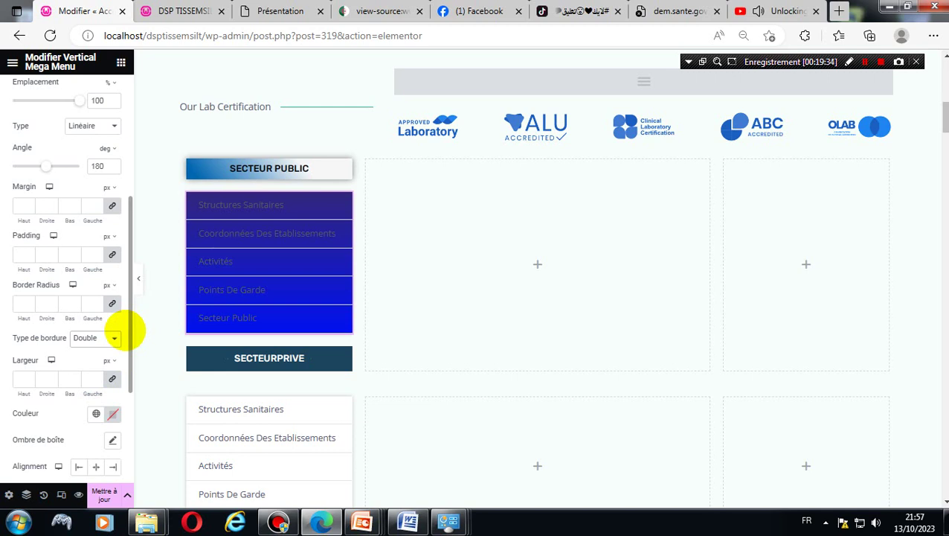
- Set the Main Menu's border colour to a dark olive, #5B5616
scroll(125, 329, down, 1)
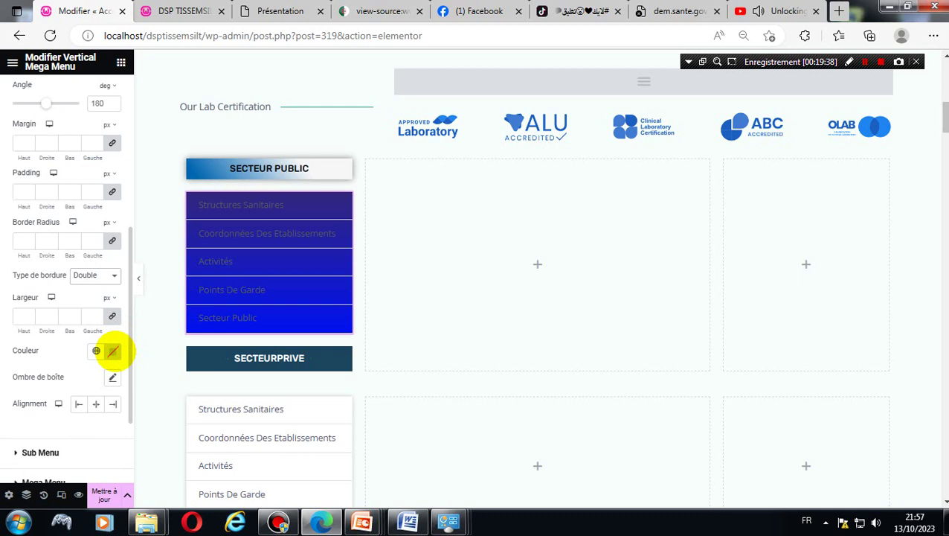
click(112, 350)
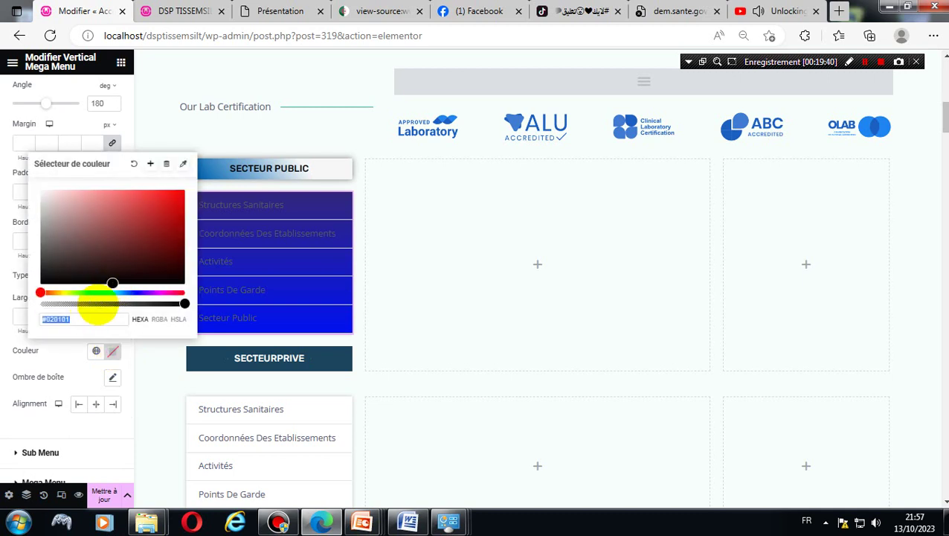
click(99, 292)
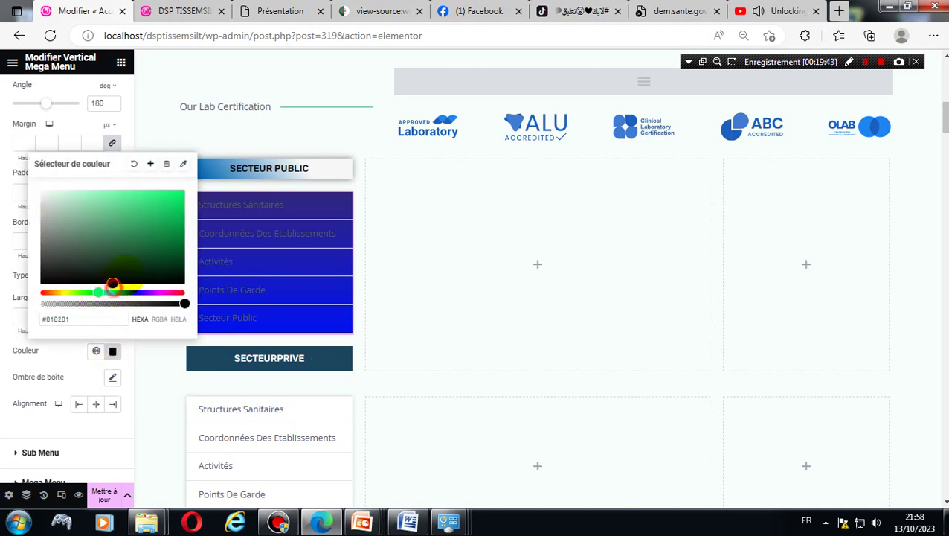
drag(125, 264, 149, 250)
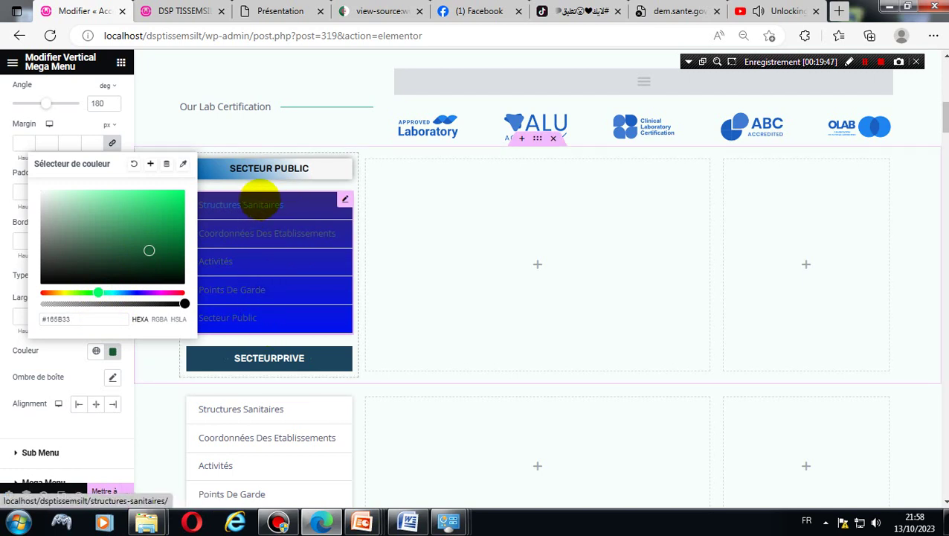
click(95, 293)
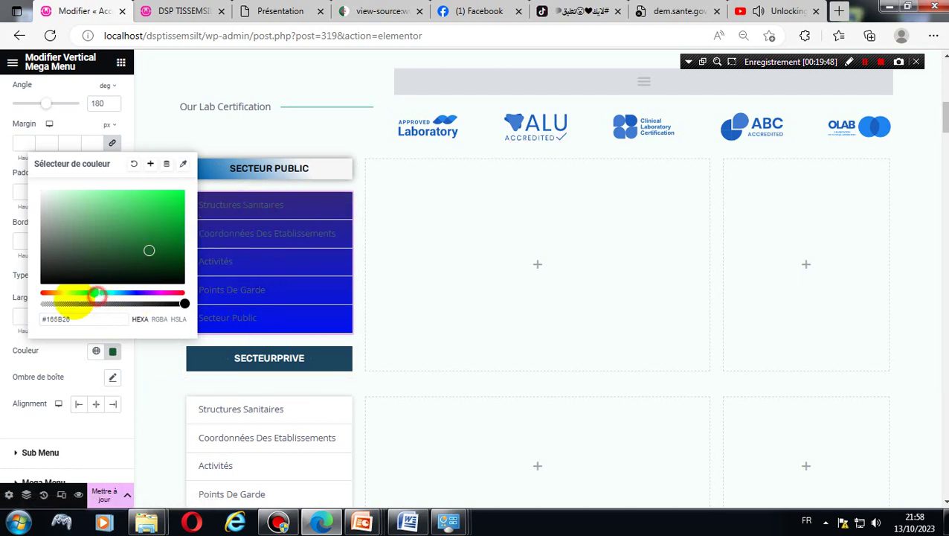
drag(95, 293, 63, 294)
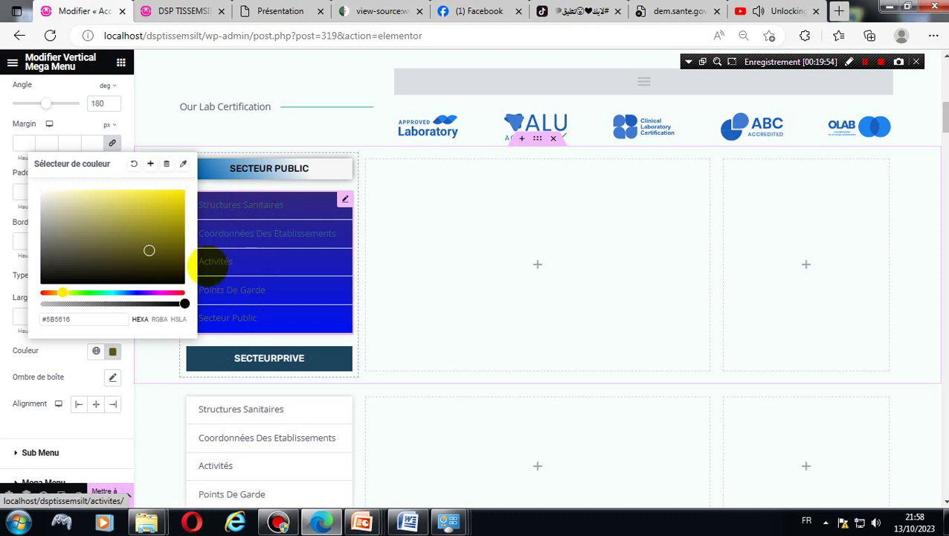
click(132, 364)
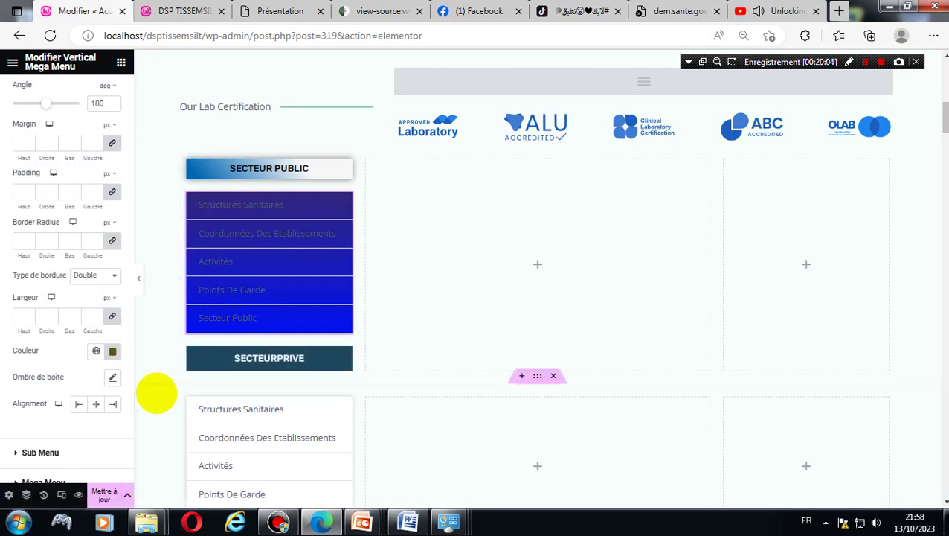
- Enable a box shadow on the Main Menu, keeping the default shadow colour and values
click(111, 378)
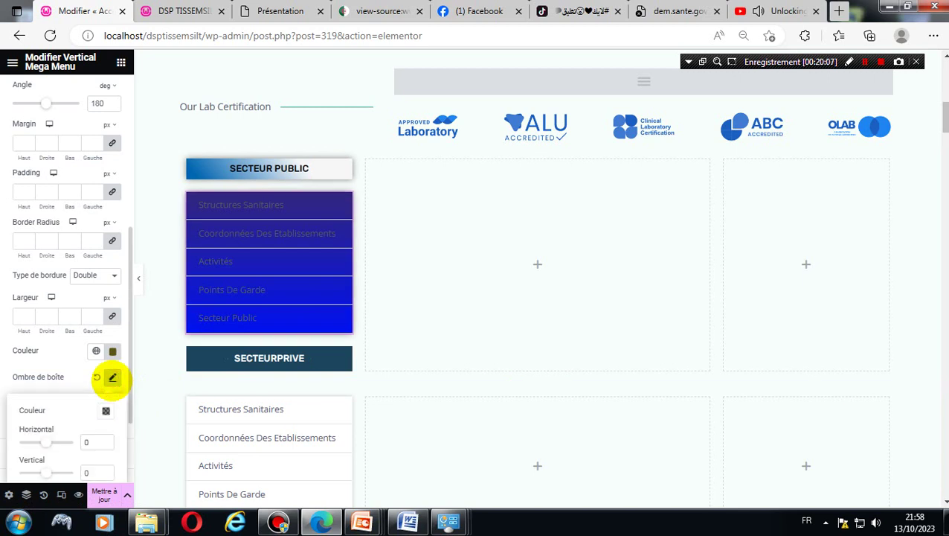
scroll(116, 382, down, 1)
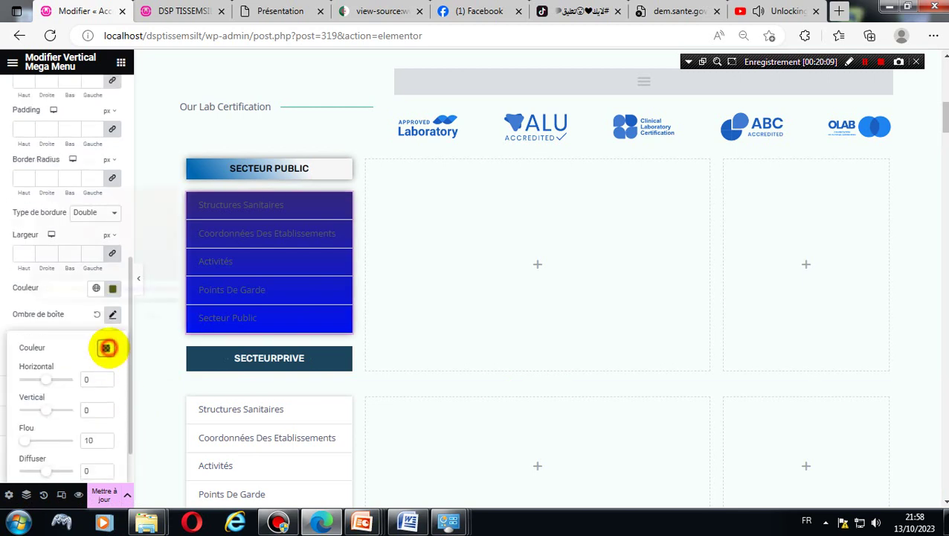
click(106, 347)
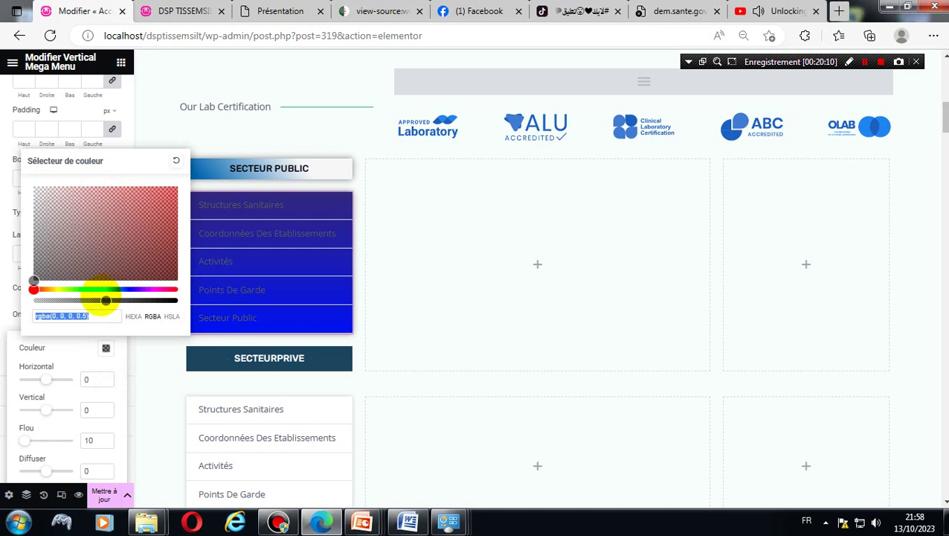
click(137, 354)
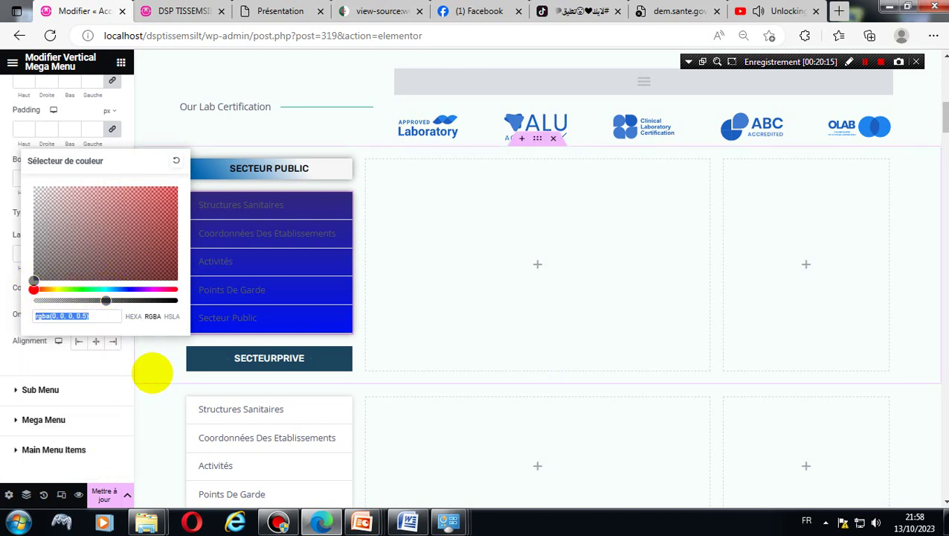
- Set the Sub Menu's background colour to yellow #CFC009 and switch its background type to gradient
click(52, 389)
click(52, 389)
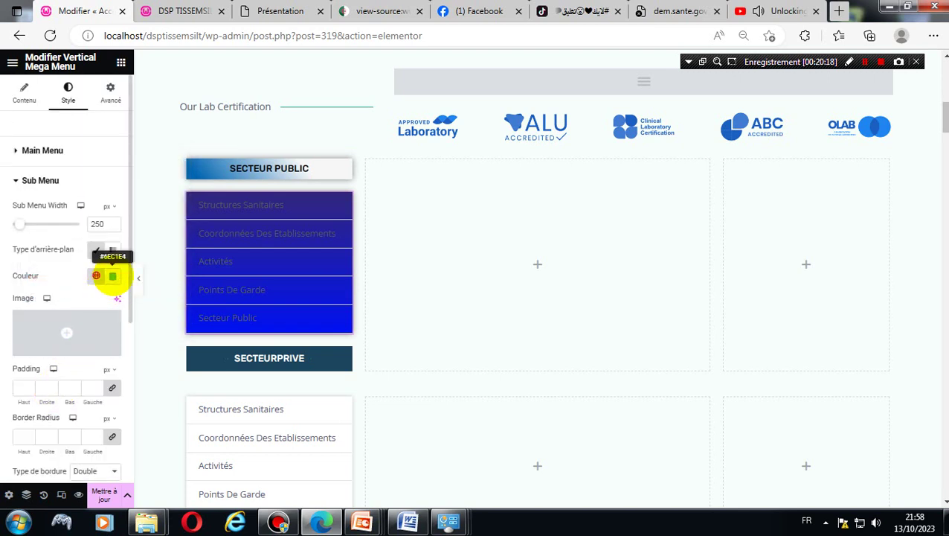
click(112, 276)
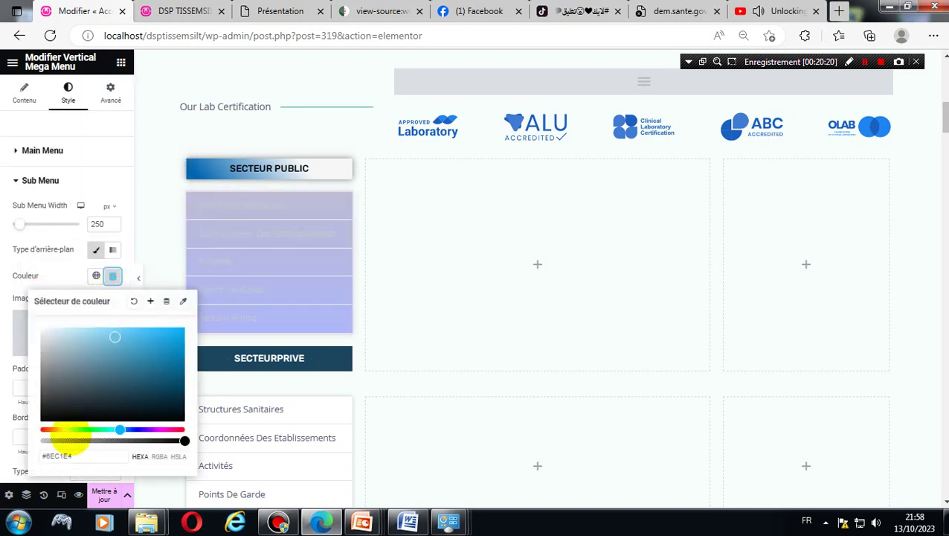
drag(119, 430, 167, 430)
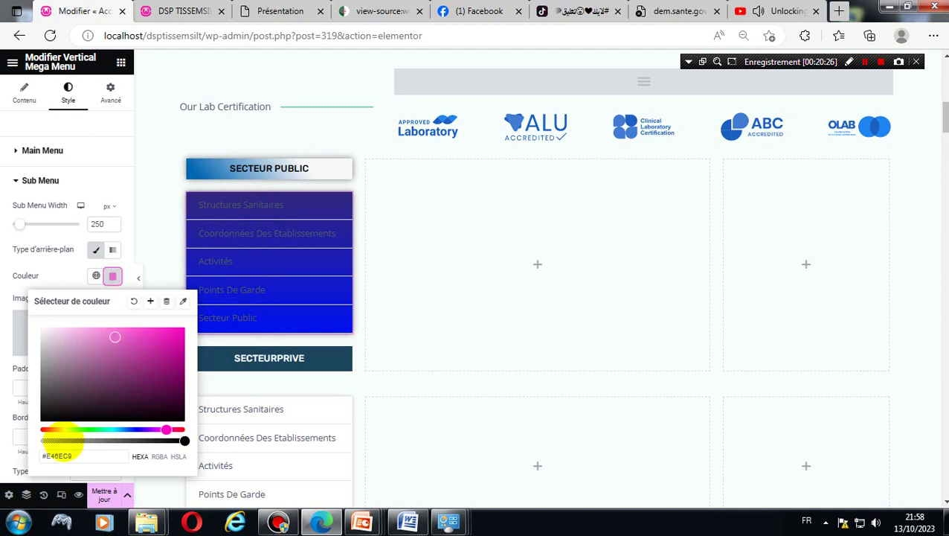
click(63, 431)
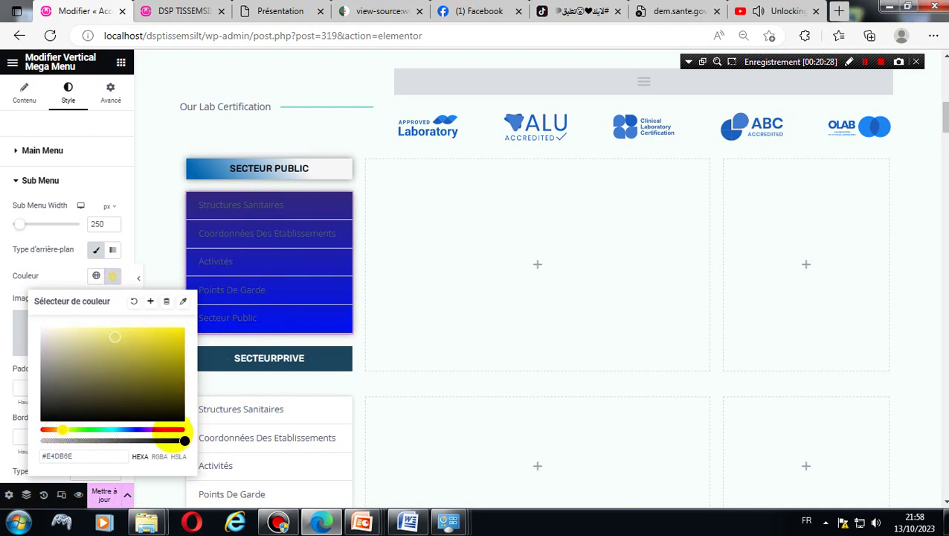
drag(116, 337, 178, 345)
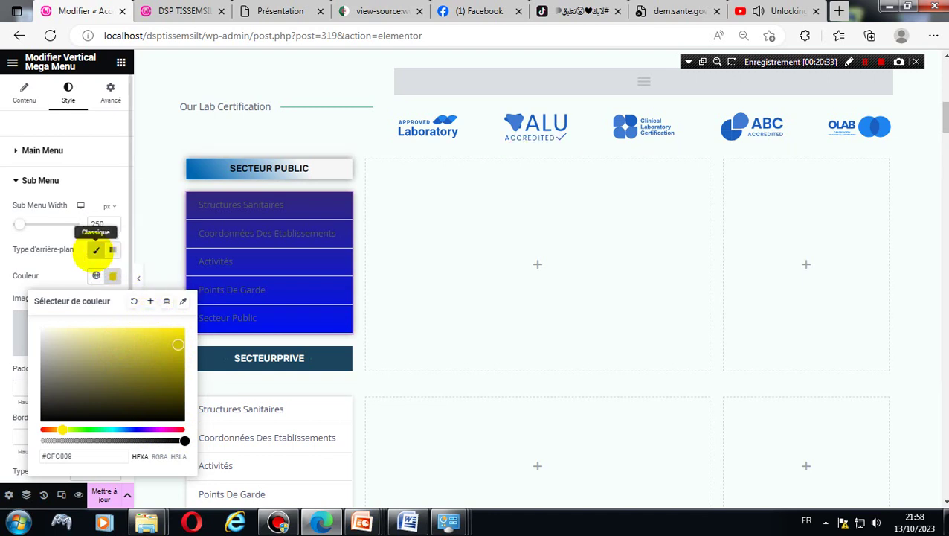
click(112, 250)
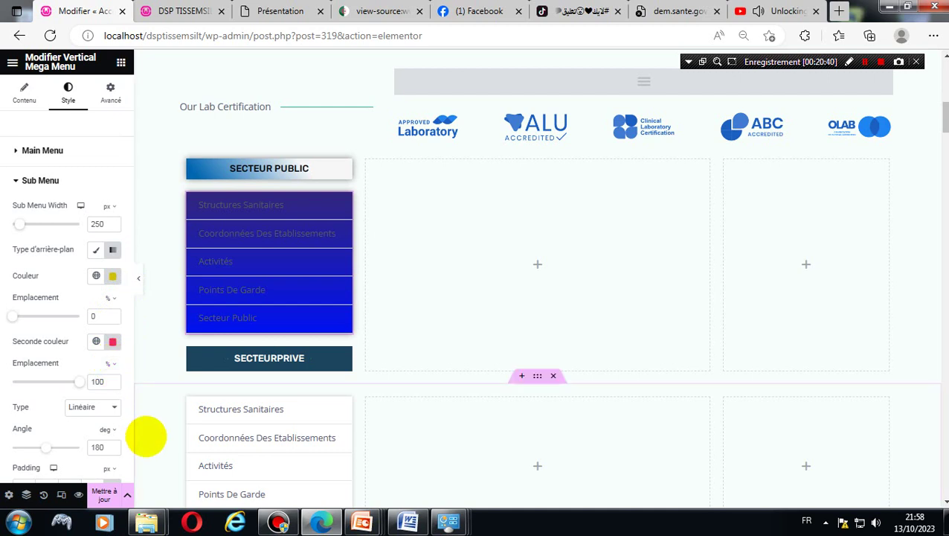
- Give the Mega Menu a gradient background with red #DB0D0D as its first colour
scroll(145, 436, down, 1)
scroll(82, 447, down, 2)
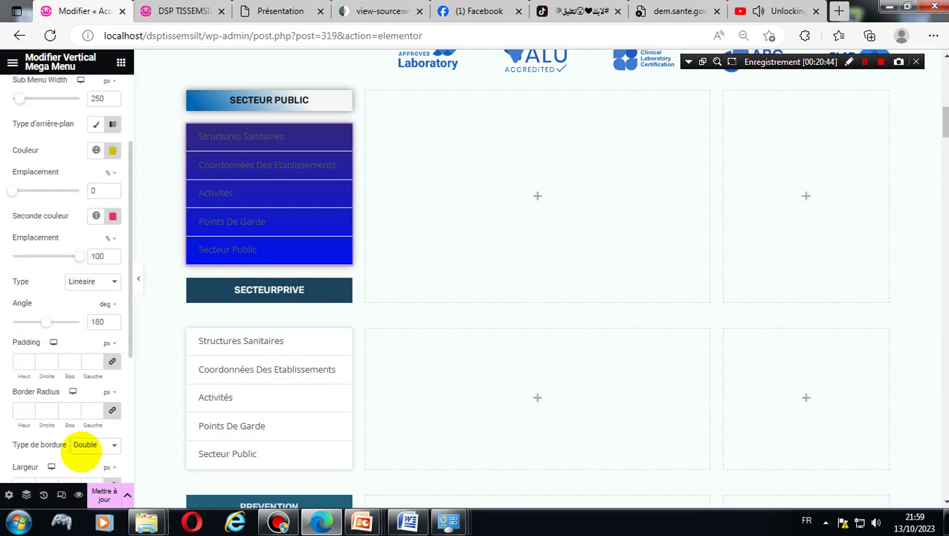
scroll(82, 450, up, 2)
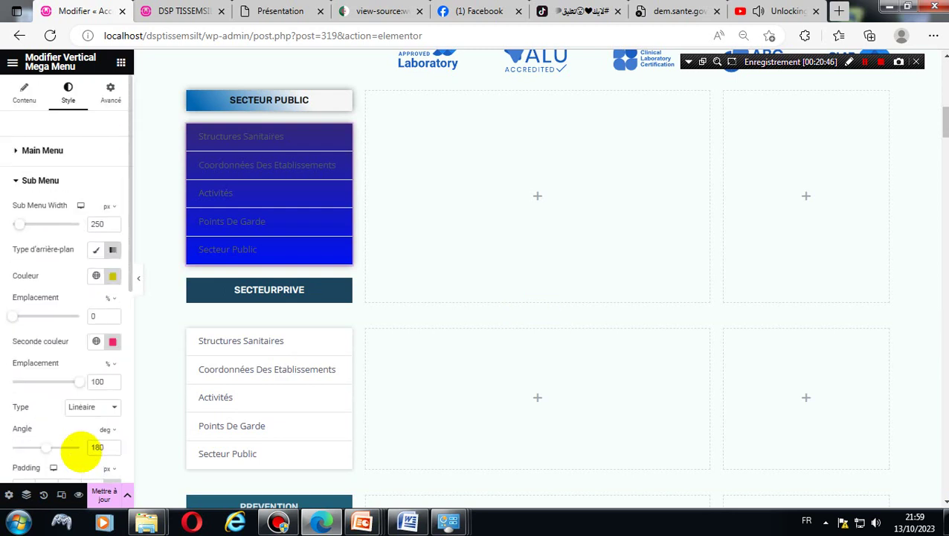
scroll(80, 450, down, 5)
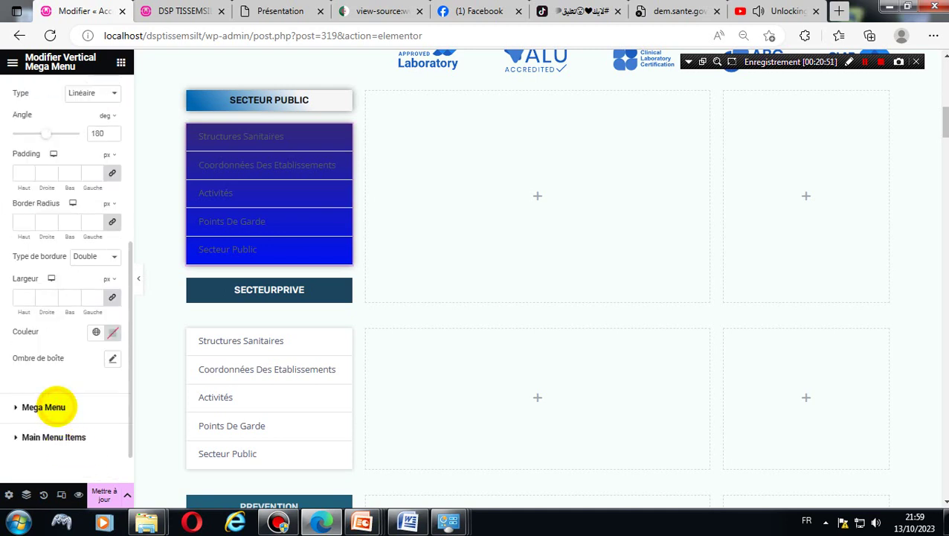
click(45, 407)
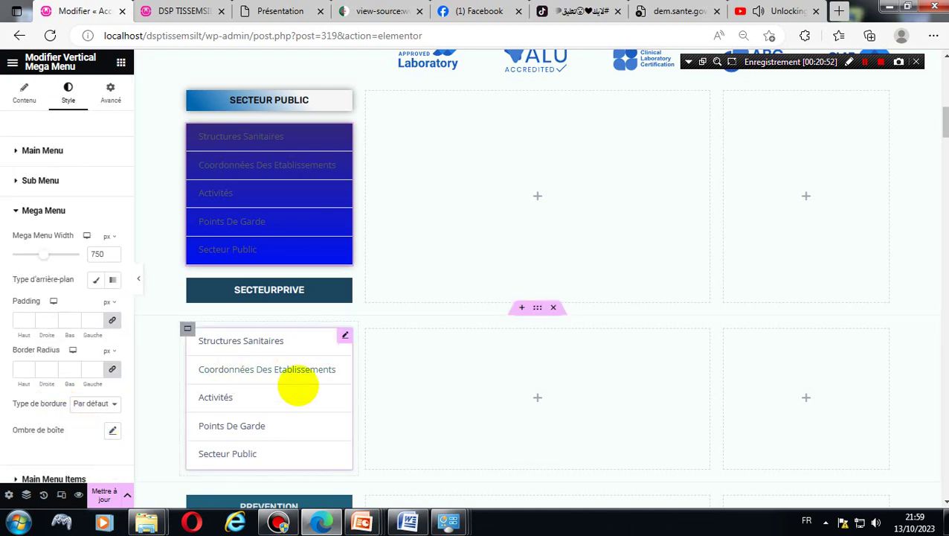
click(112, 280)
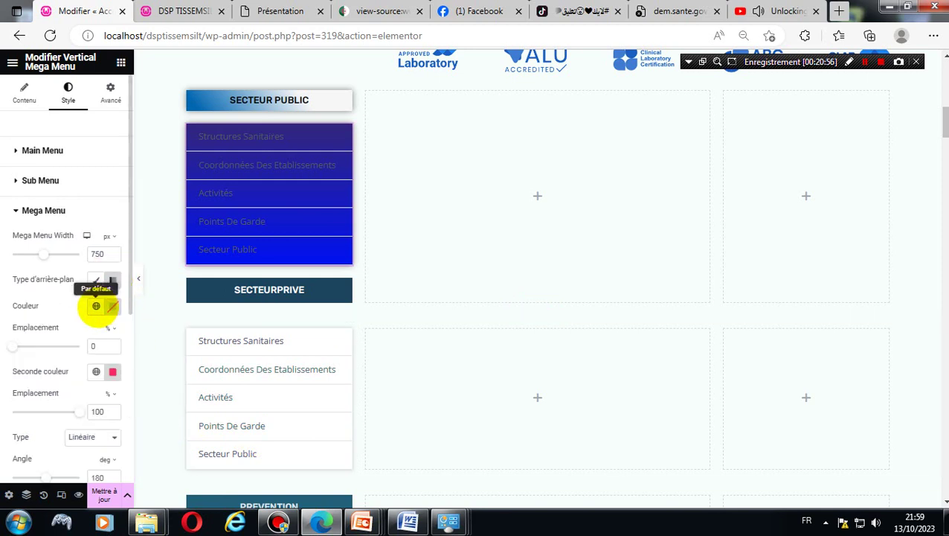
click(113, 306)
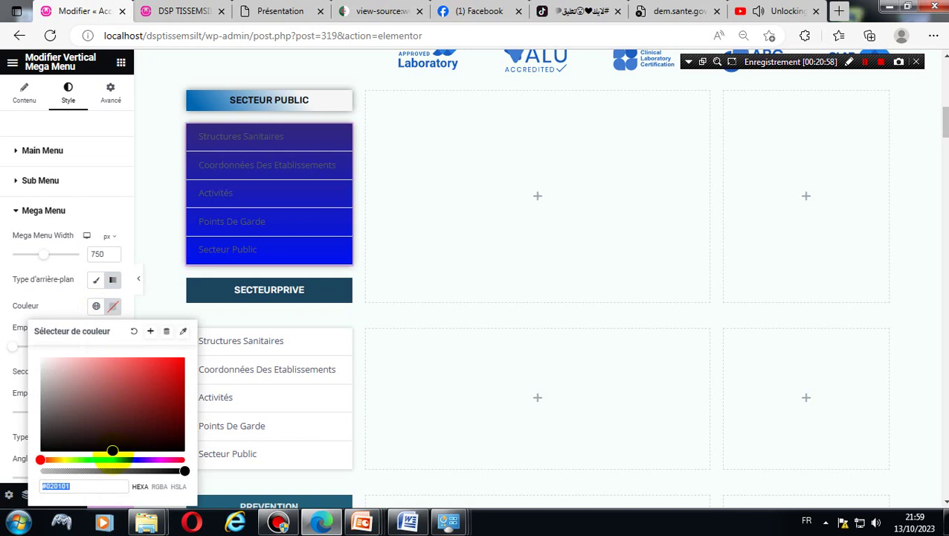
drag(128, 430, 175, 370)
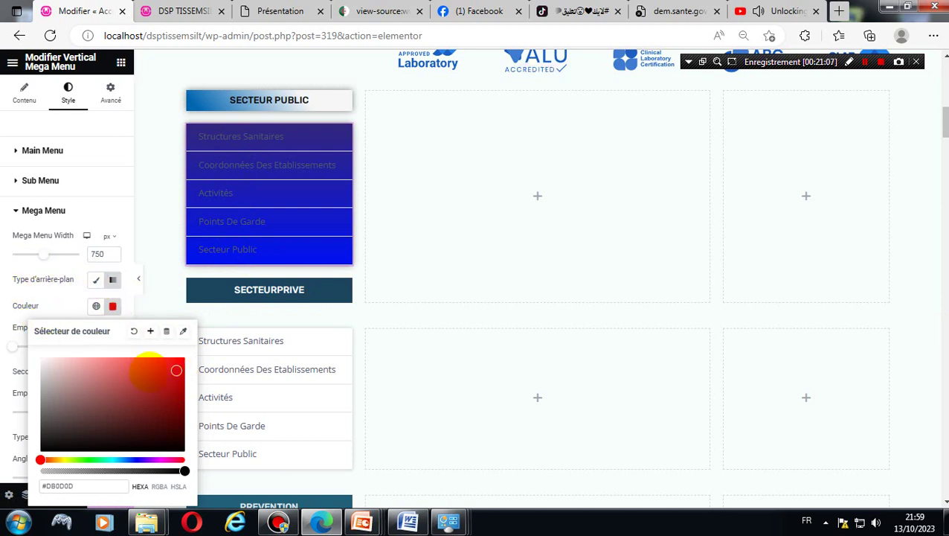
- Set the first colour of the mega menu's background gradient to bright red
drag(176, 370, 73, 392)
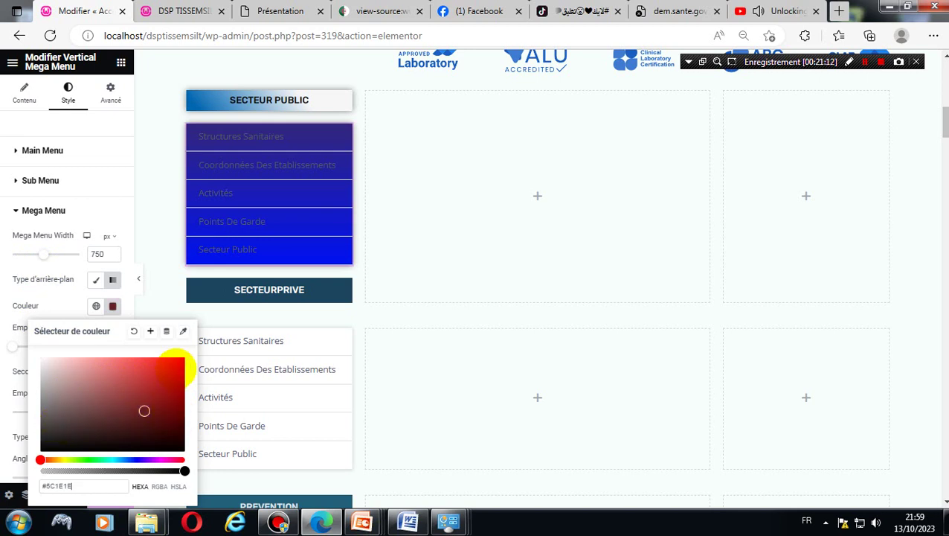
click(155, 282)
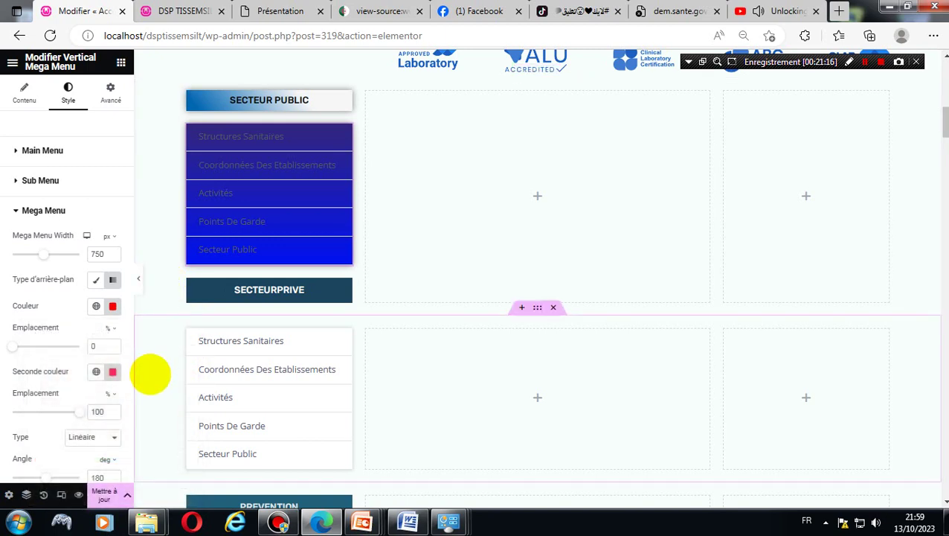
- Set the normal-state text colour of the main menu items to a very light, near-white shade
scroll(150, 374, down, 3)
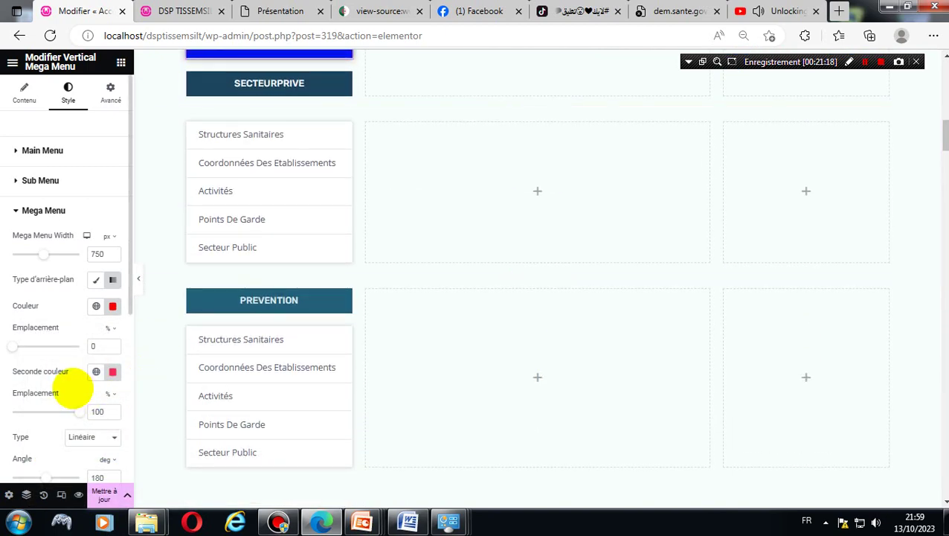
scroll(74, 387, down, 4)
scroll(72, 387, down, 1)
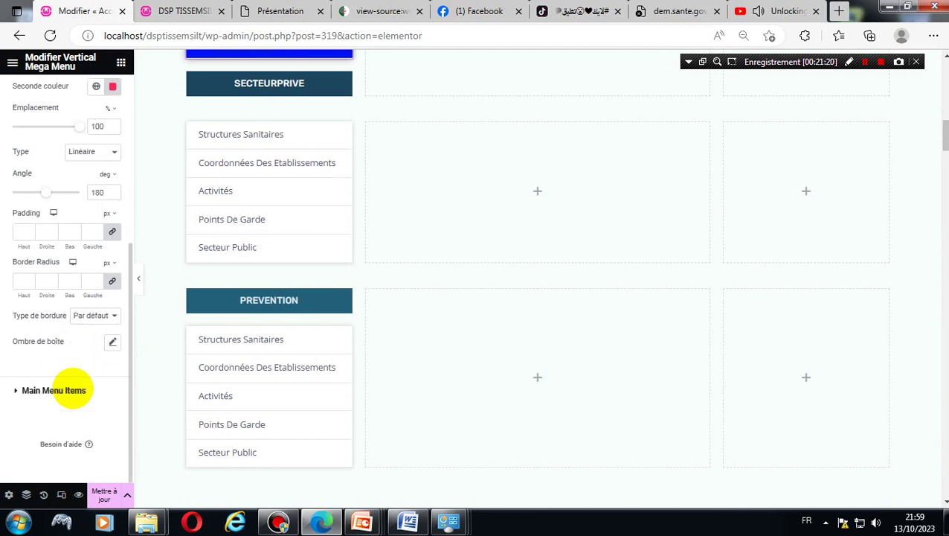
scroll(72, 388, up, 5)
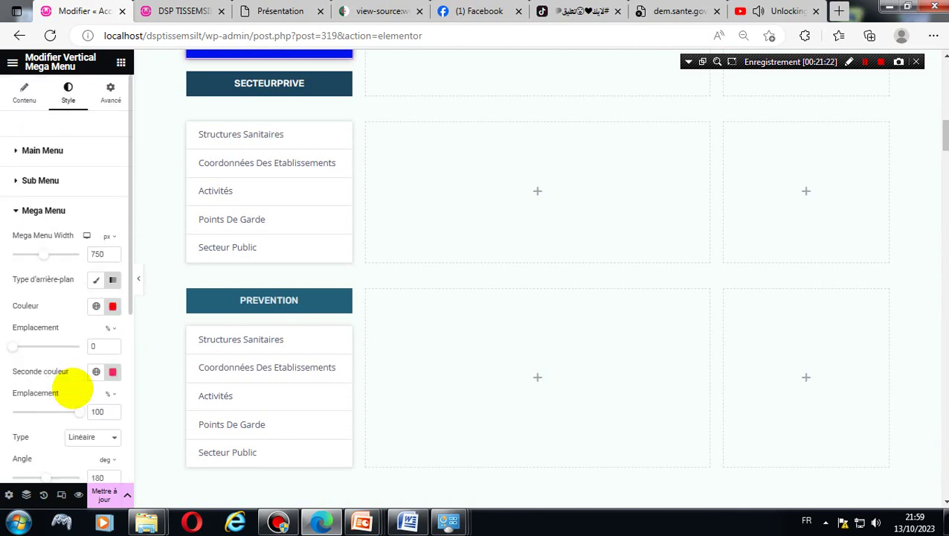
scroll(73, 387, down, 4)
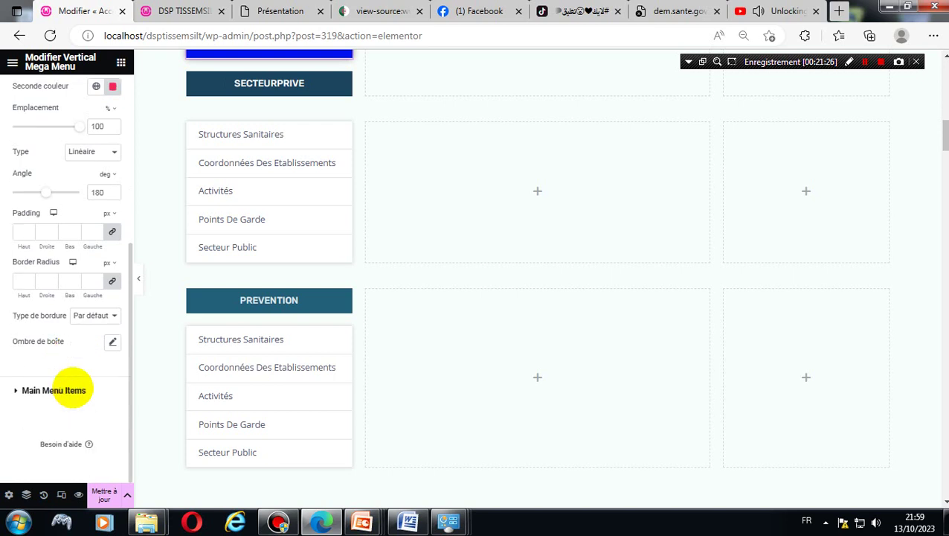
click(72, 388)
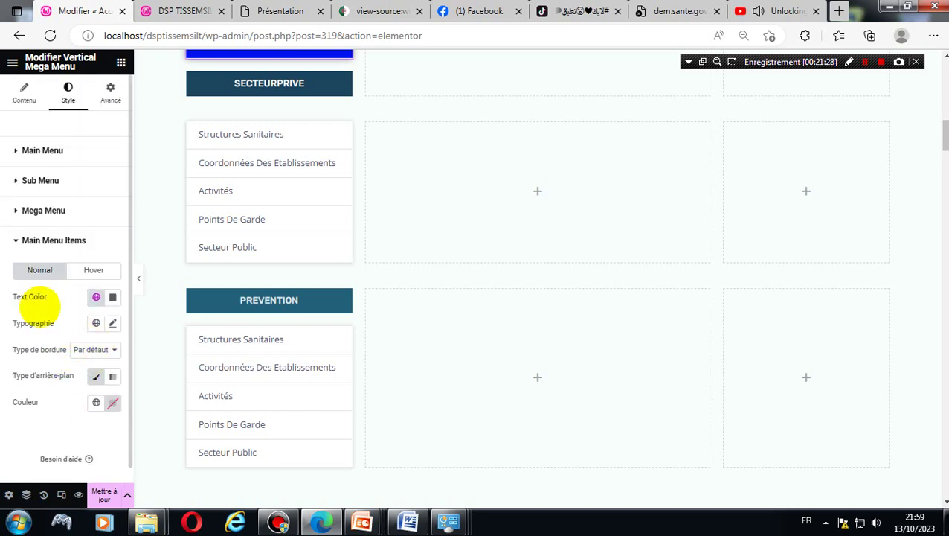
click(112, 296)
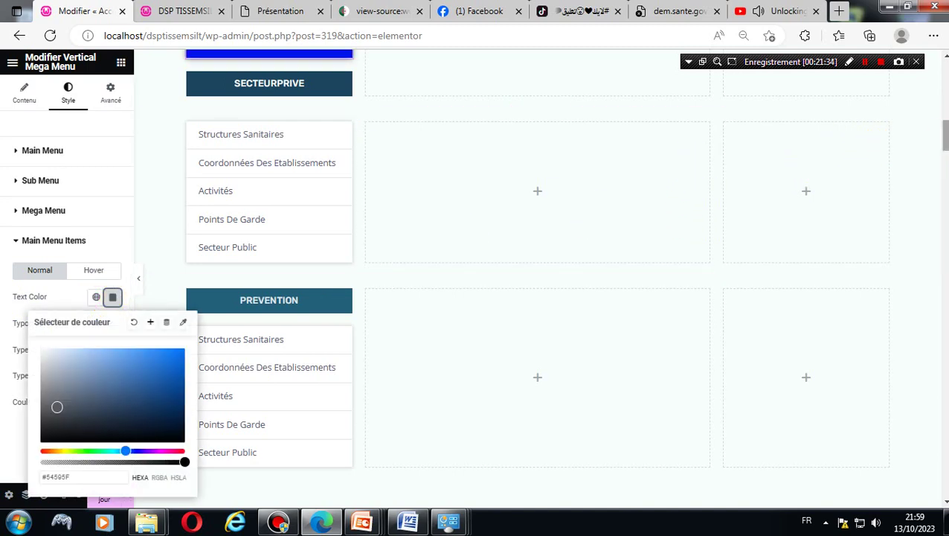
scroll(938, 119, up, 5)
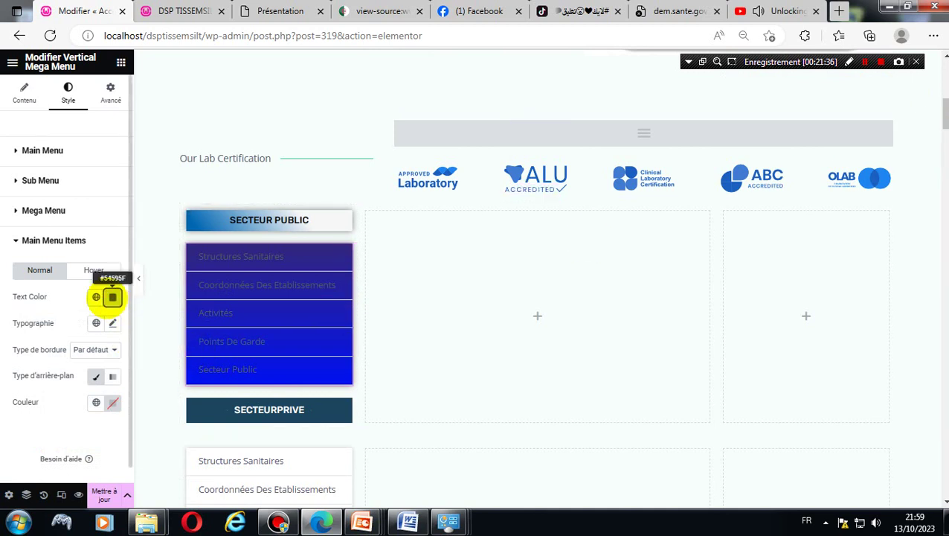
click(112, 297)
click(47, 354)
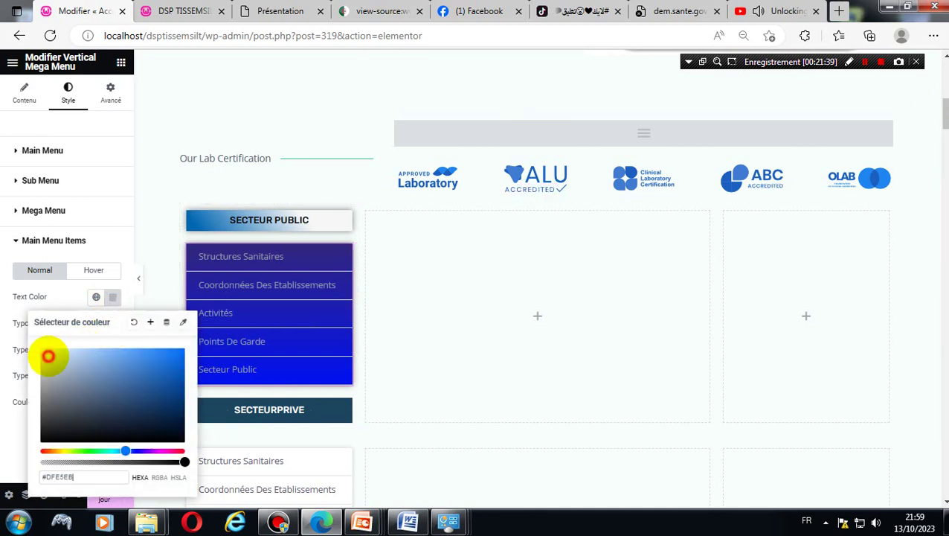
click(148, 255)
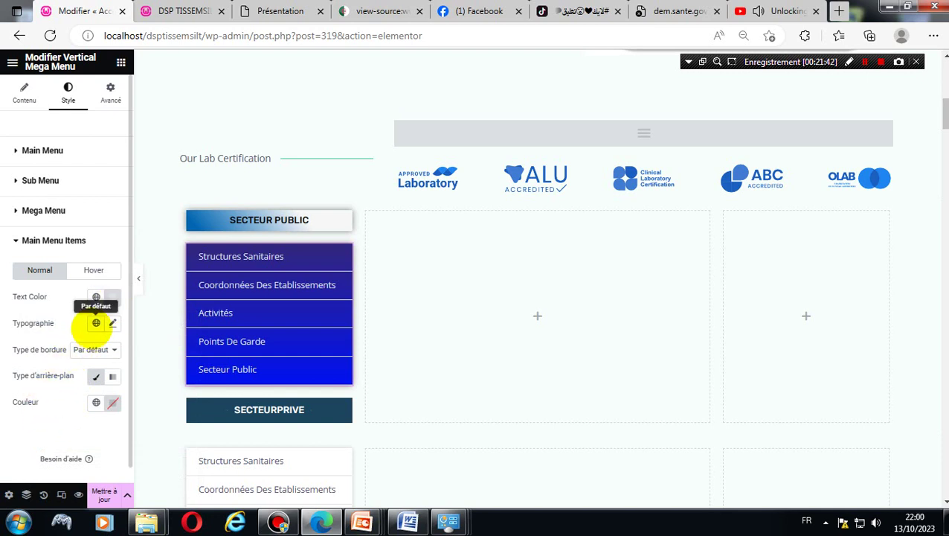
- Try Verdana as the main menu items' font family and settle on Arial
click(93, 325)
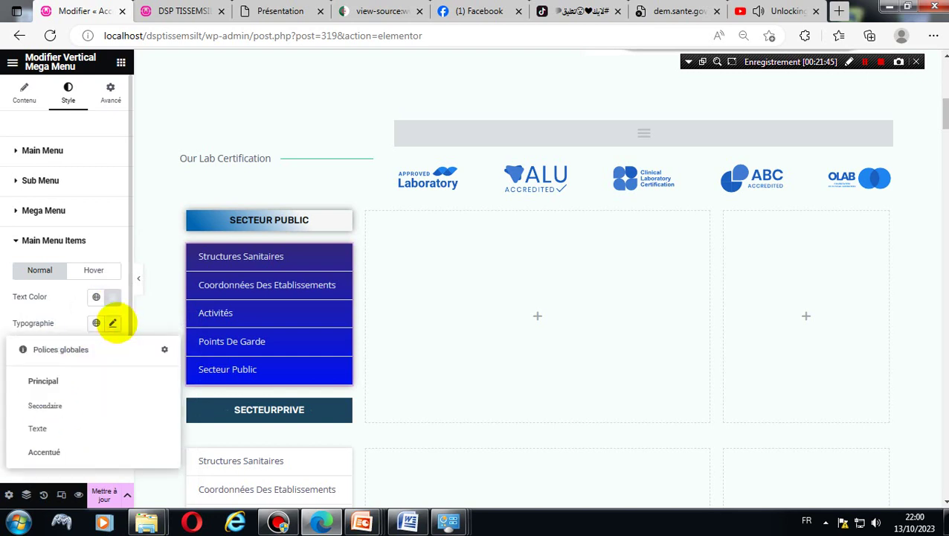
click(112, 323)
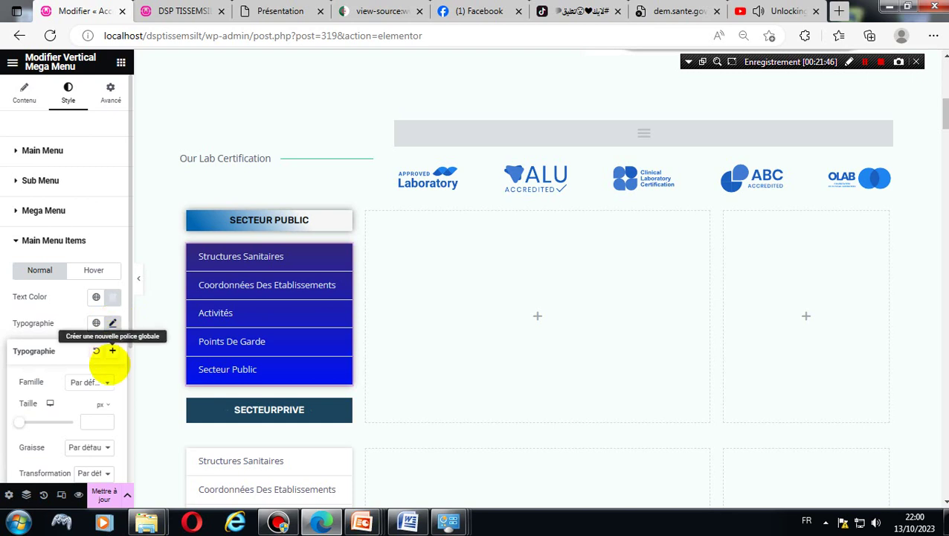
click(80, 382)
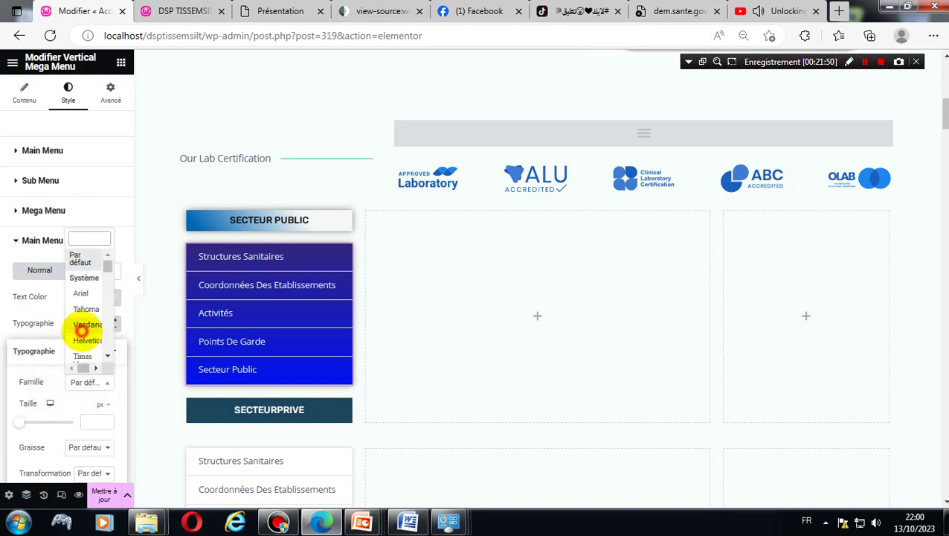
click(85, 325)
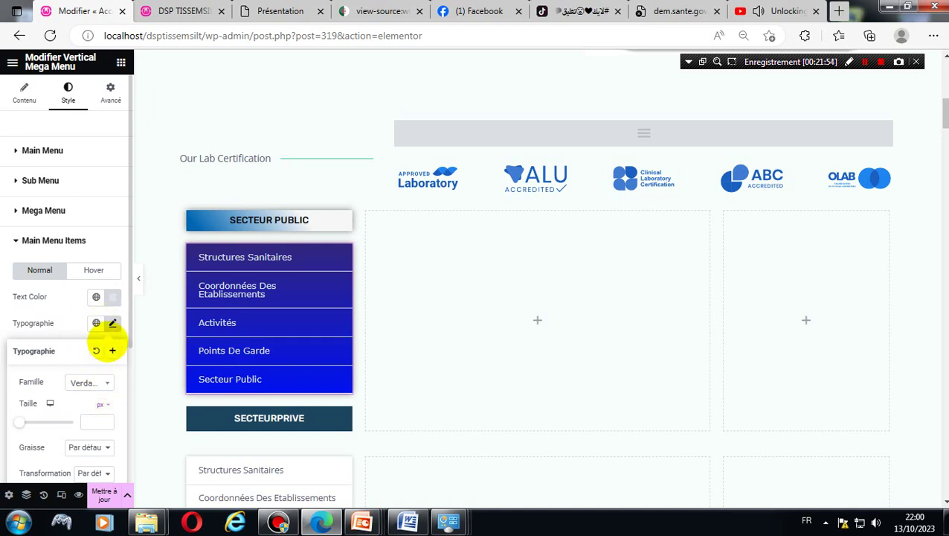
click(97, 382)
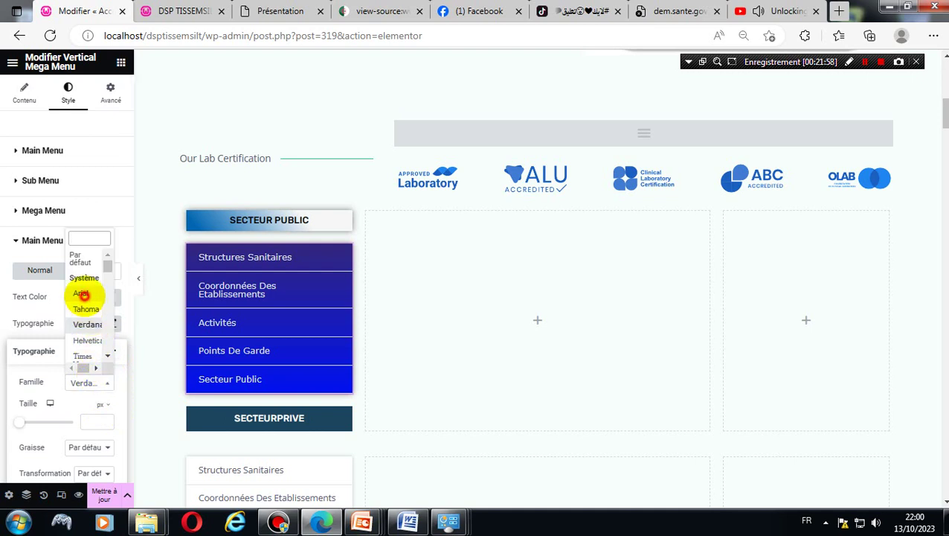
click(83, 294)
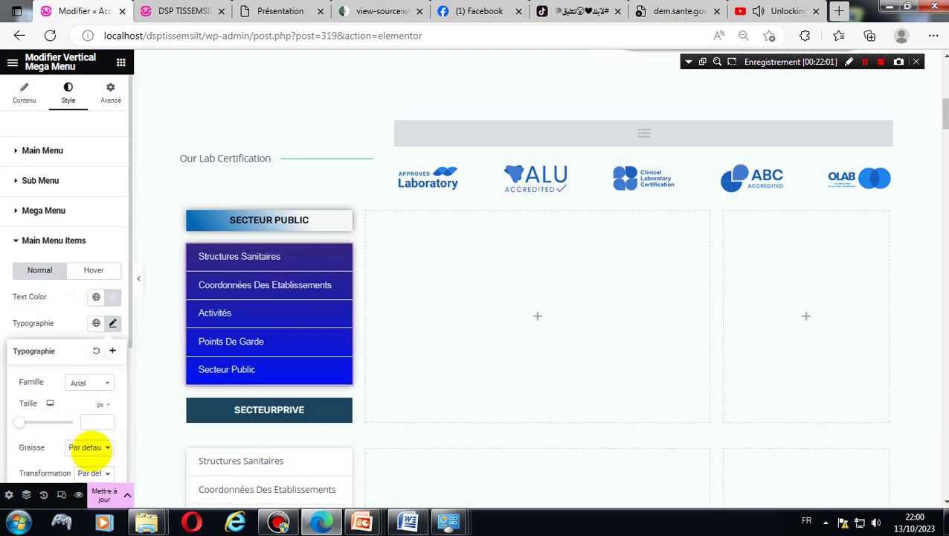
- Try the Surligner and Ligne en travers text decorations on the main menu items and restore Par défaut
scroll(93, 446, down, 2)
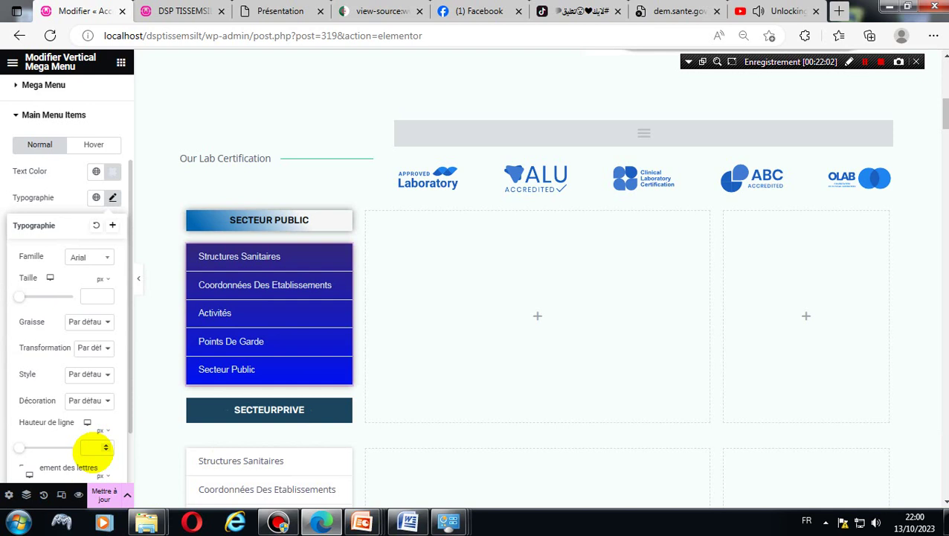
click(88, 347)
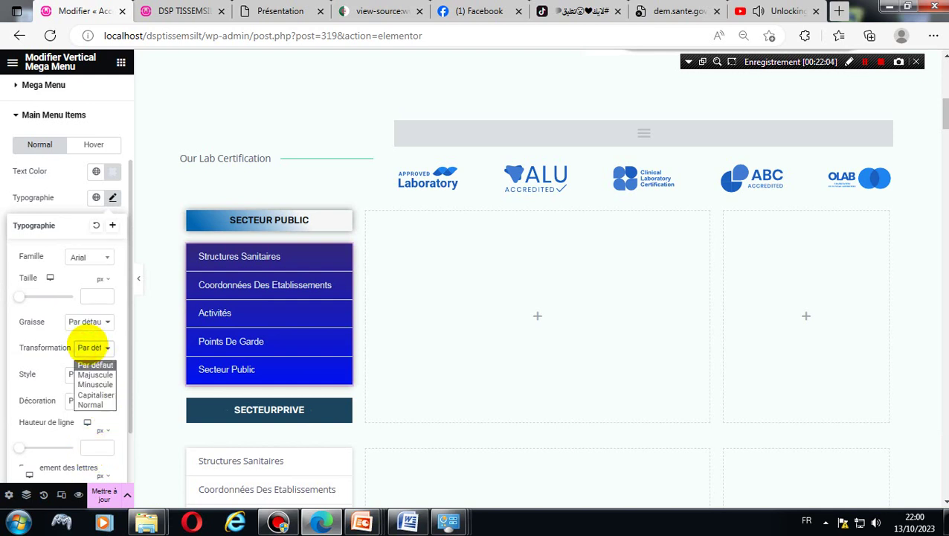
click(87, 347)
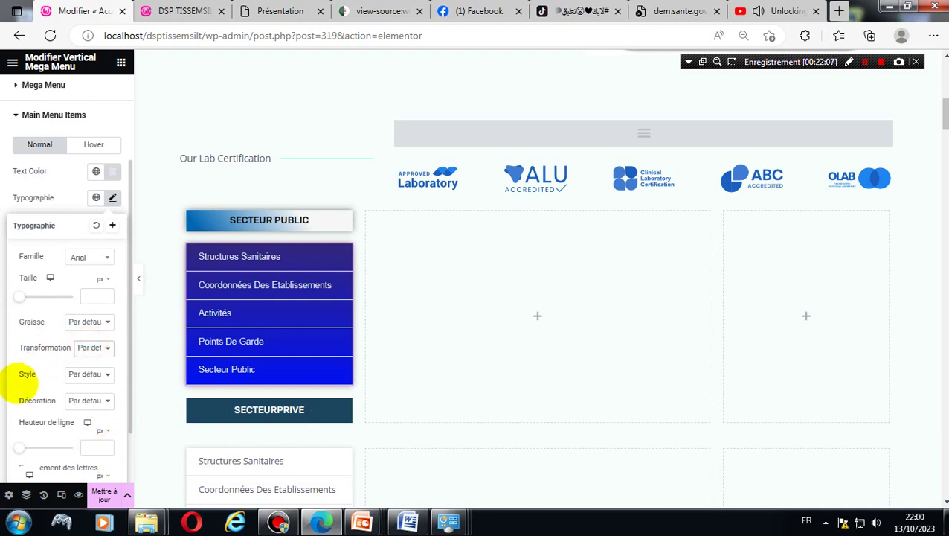
scroll(90, 421, down, 1)
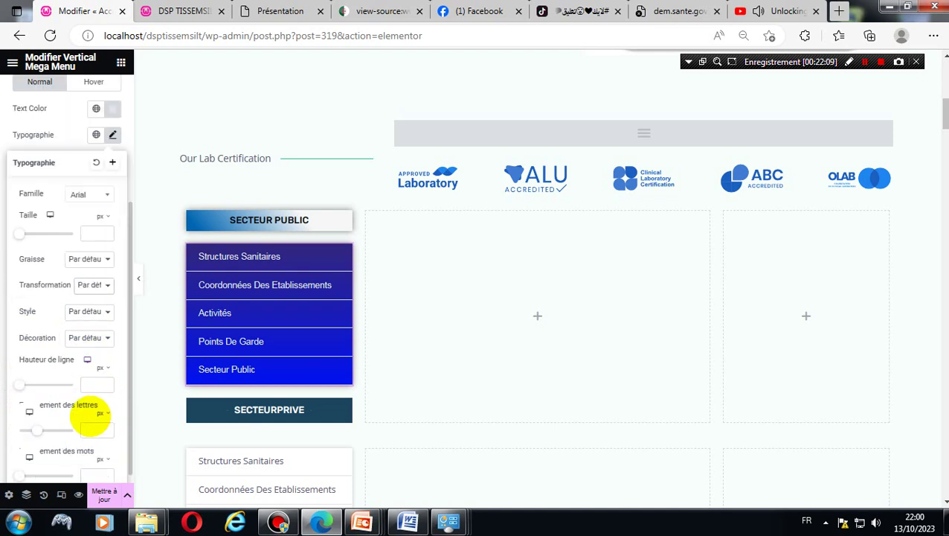
click(83, 338)
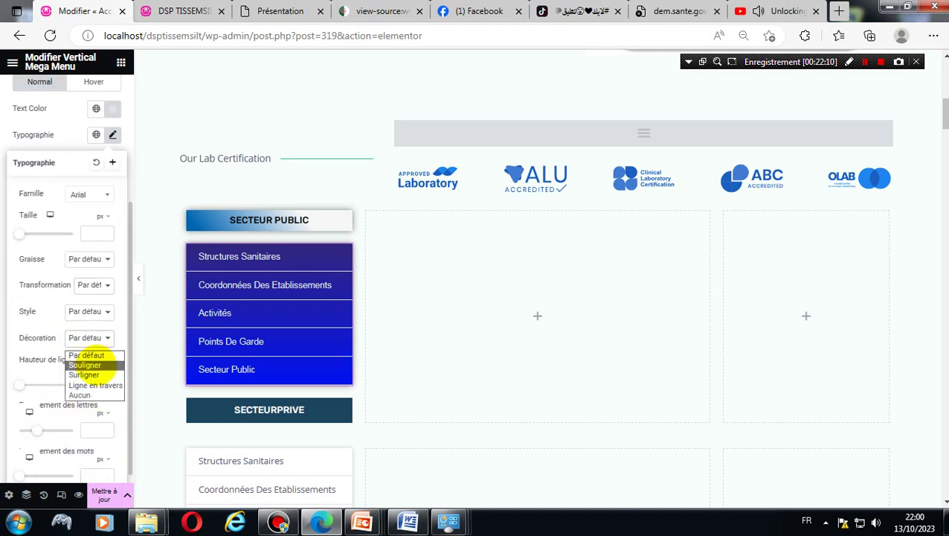
click(84, 375)
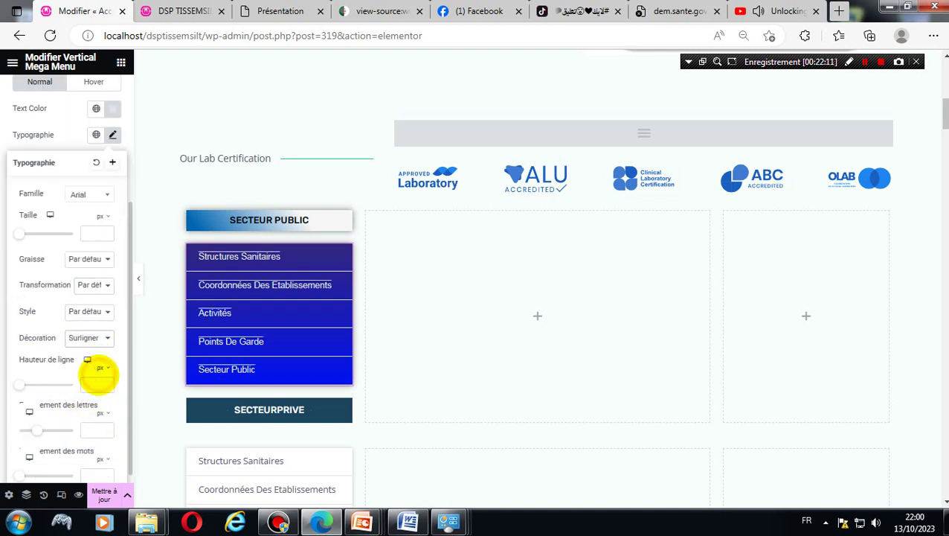
click(95, 338)
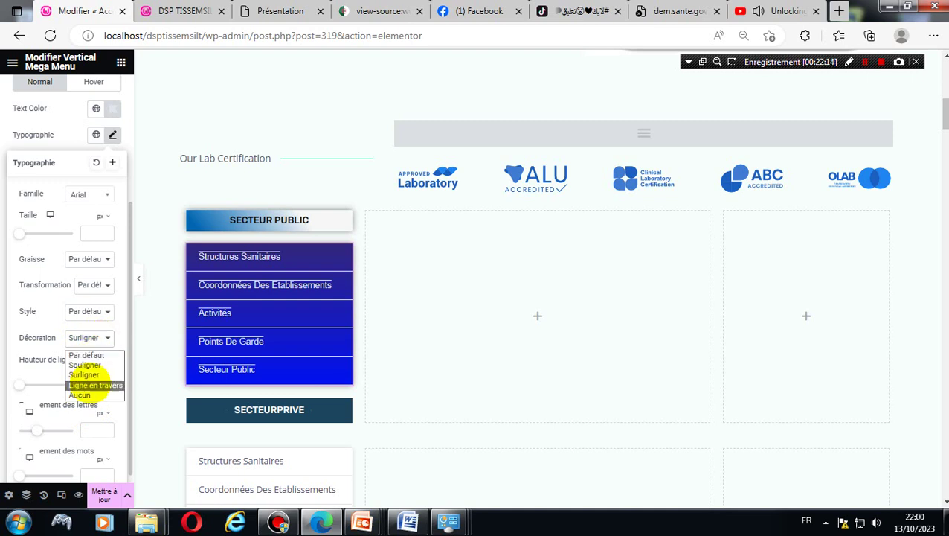
click(88, 384)
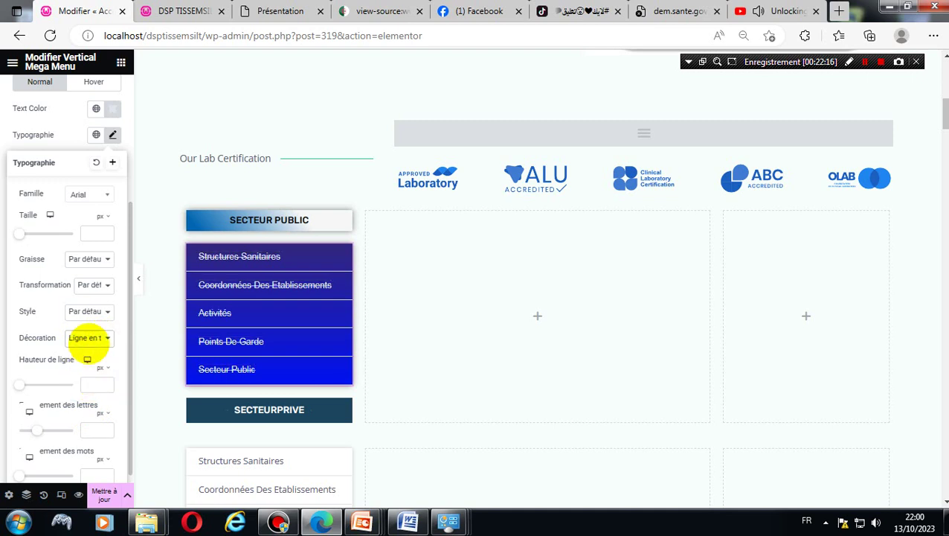
click(92, 339)
click(86, 356)
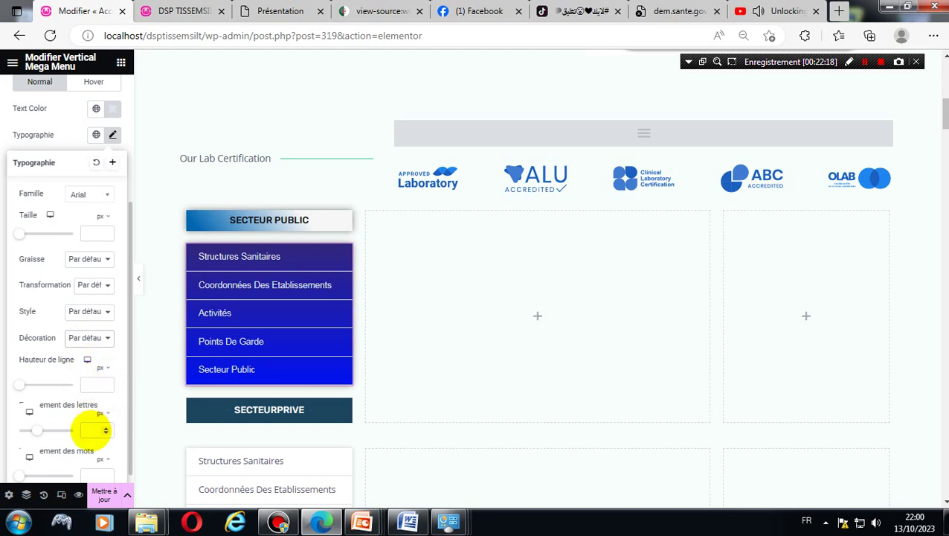
- Set the main menu items' font size to 14 px
scroll(93, 430, down, 1)
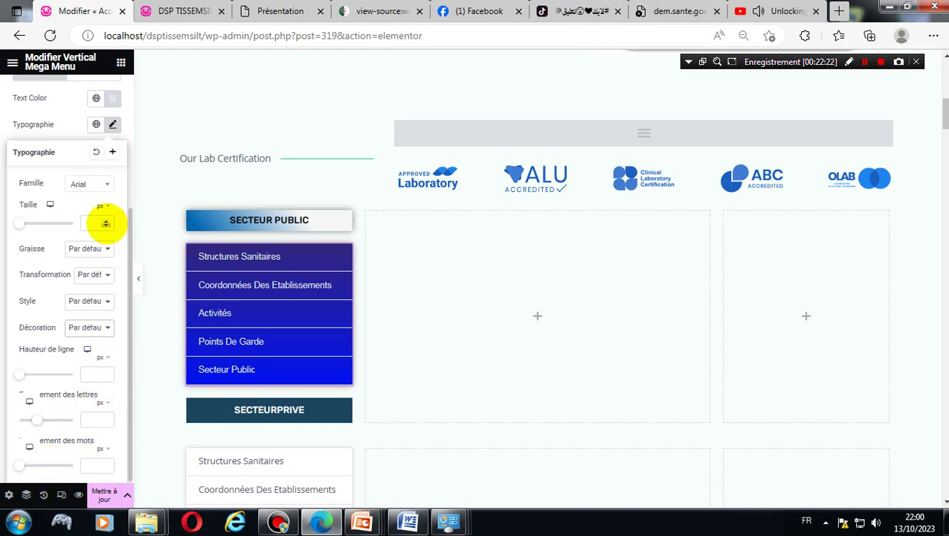
click(102, 223)
text(1)
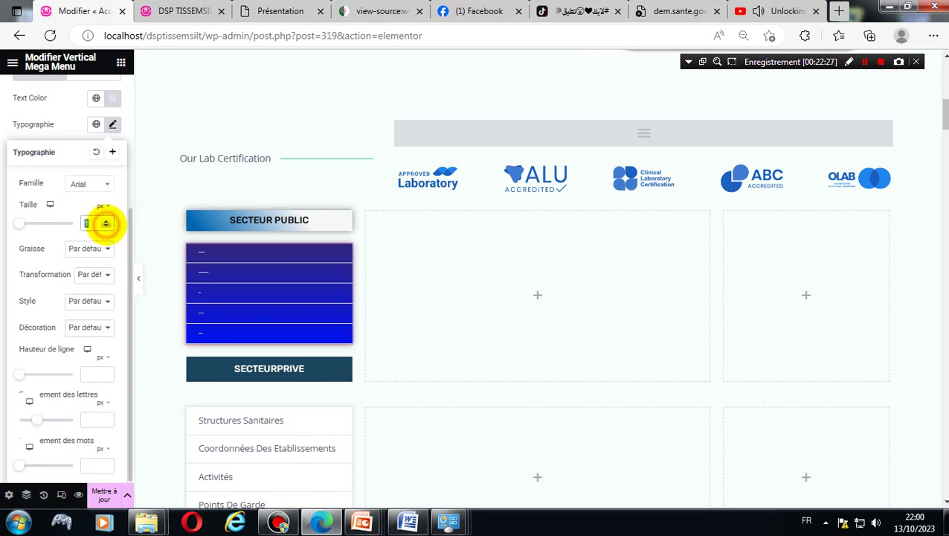
click(105, 221)
click(106, 220)
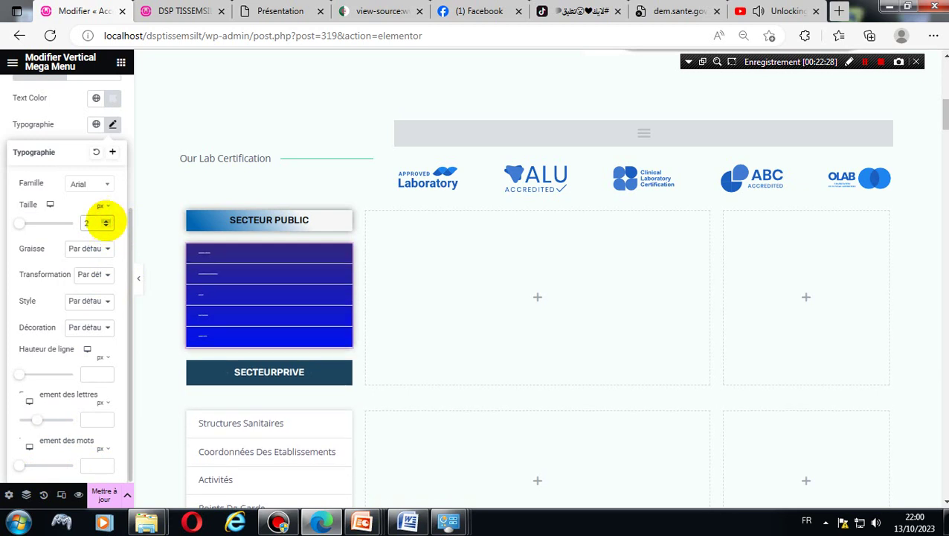
click(106, 220)
click(105, 220)
click(106, 221)
click(105, 220)
click(105, 220)
click(105, 220)
click(106, 220)
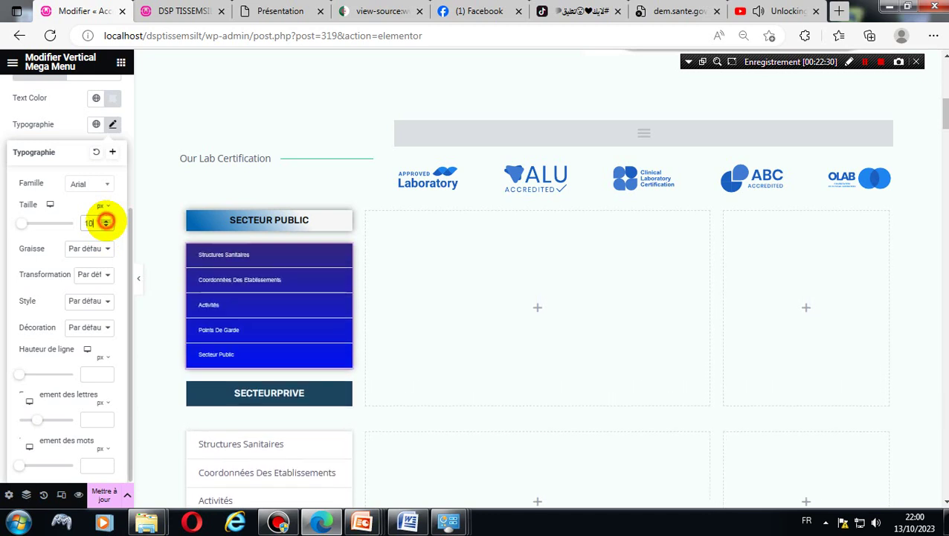
click(105, 220)
click(106, 220)
click(106, 220)
click(106, 220)
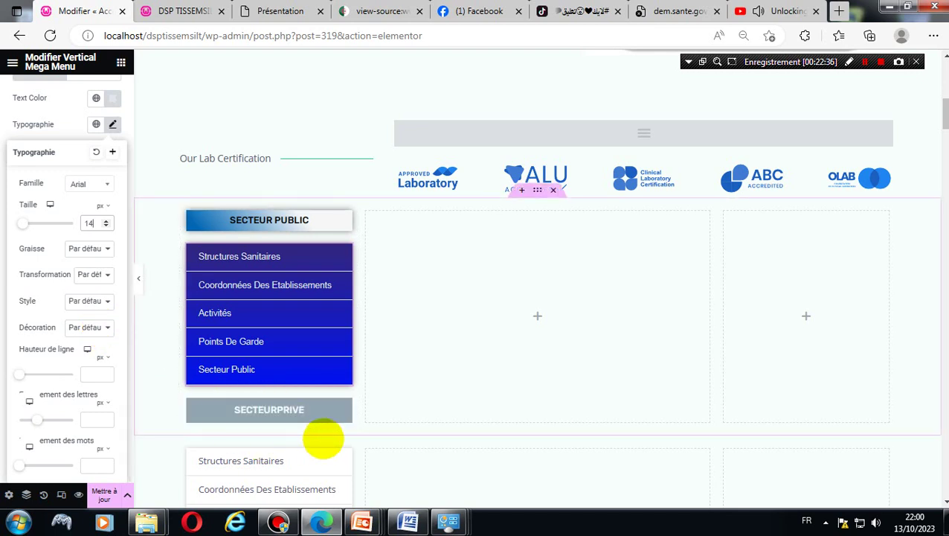
- Set the main menu items' font weight to 800 (Très gras)
scroll(323, 439, down, 1)
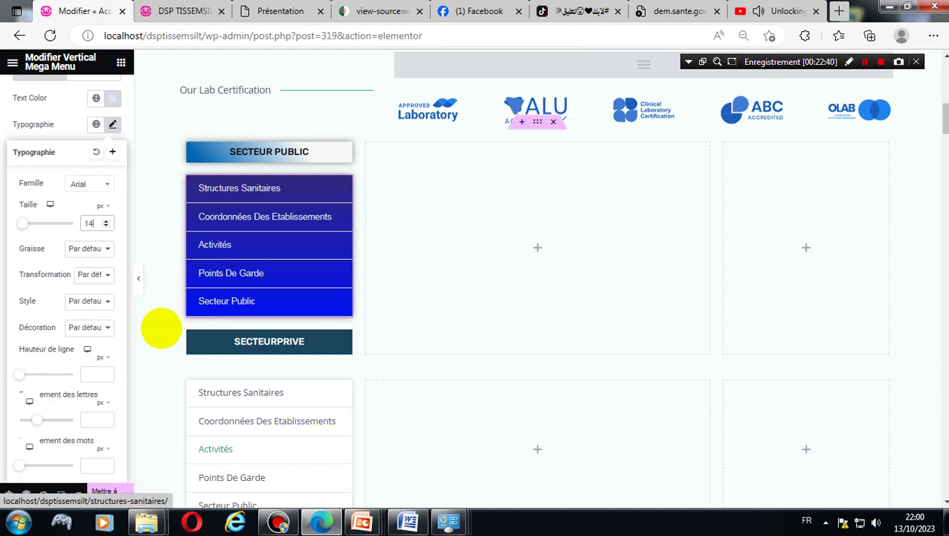
click(87, 248)
click(87, 248)
click(87, 248)
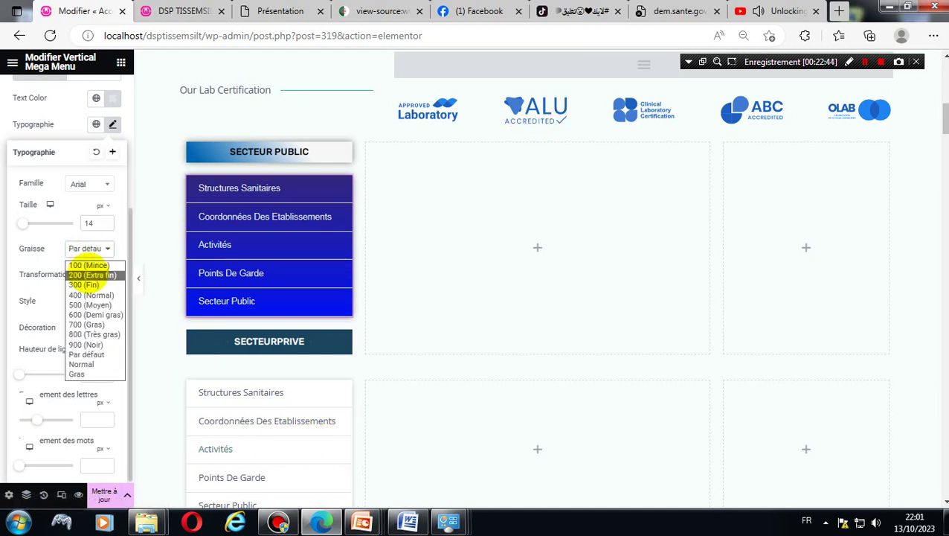
click(90, 333)
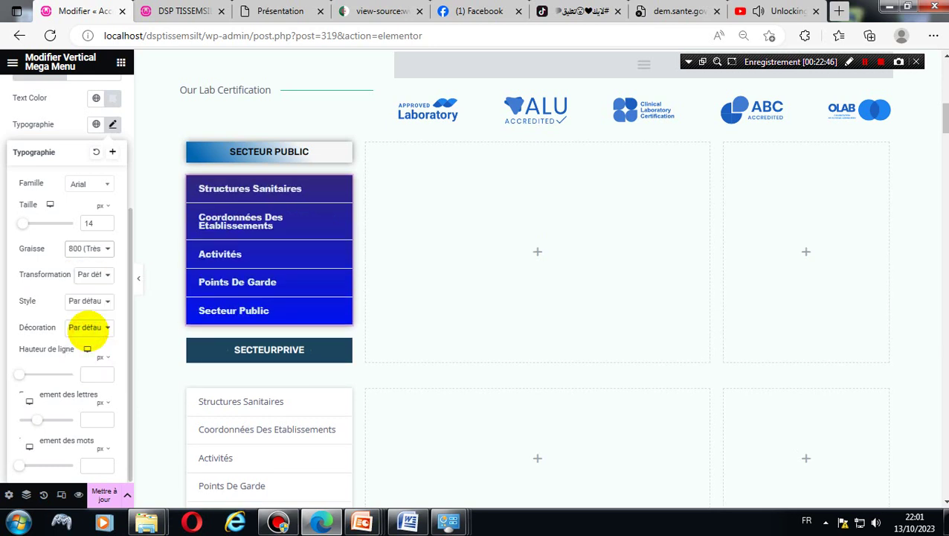
- Set the main menu items' font weight to 700 (Gras)
click(90, 273)
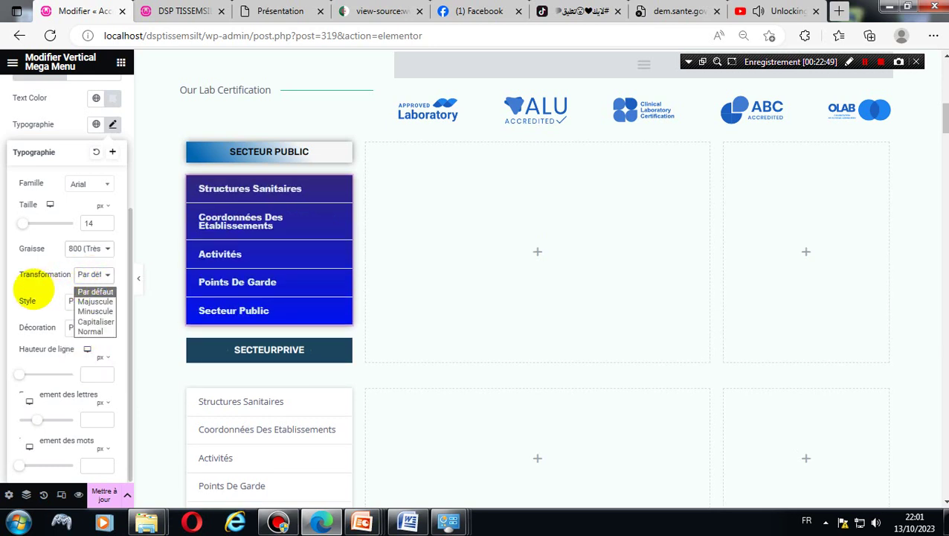
click(14, 292)
click(93, 300)
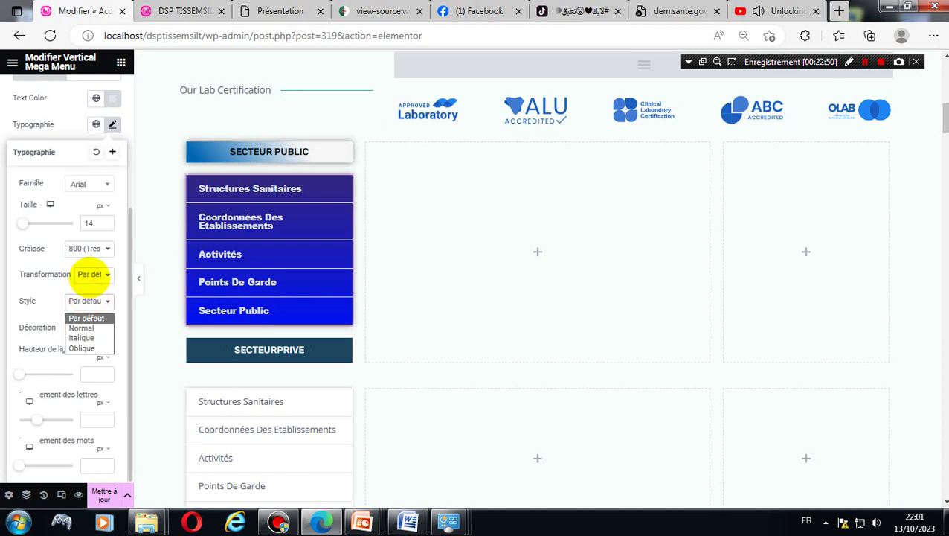
click(89, 249)
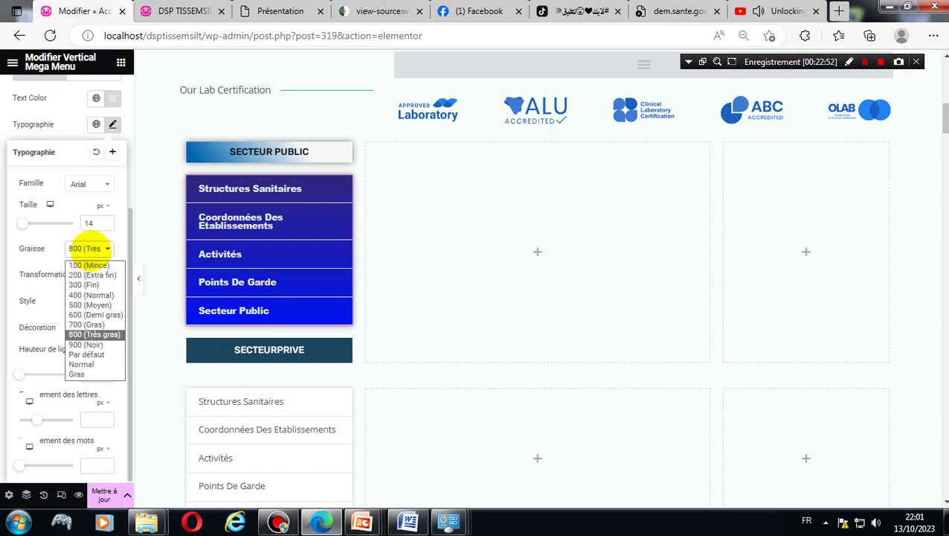
click(93, 325)
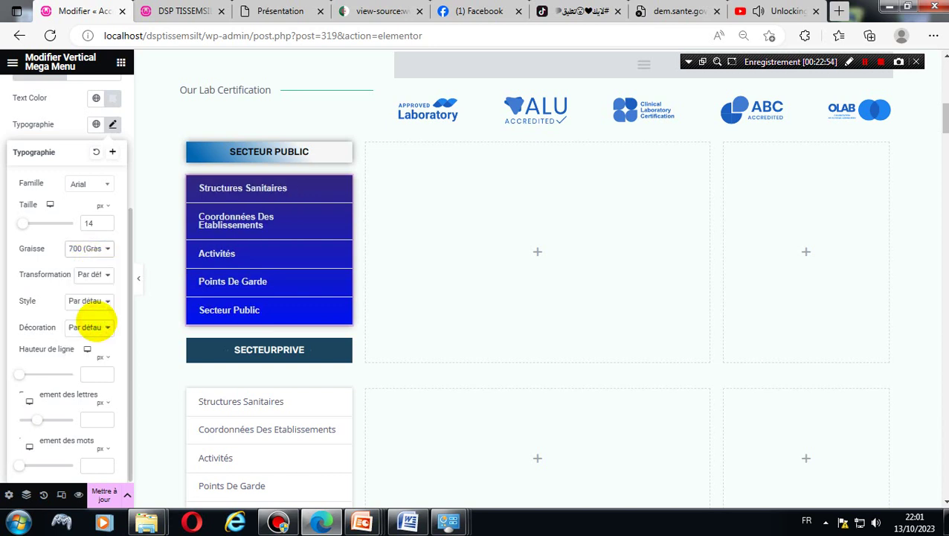
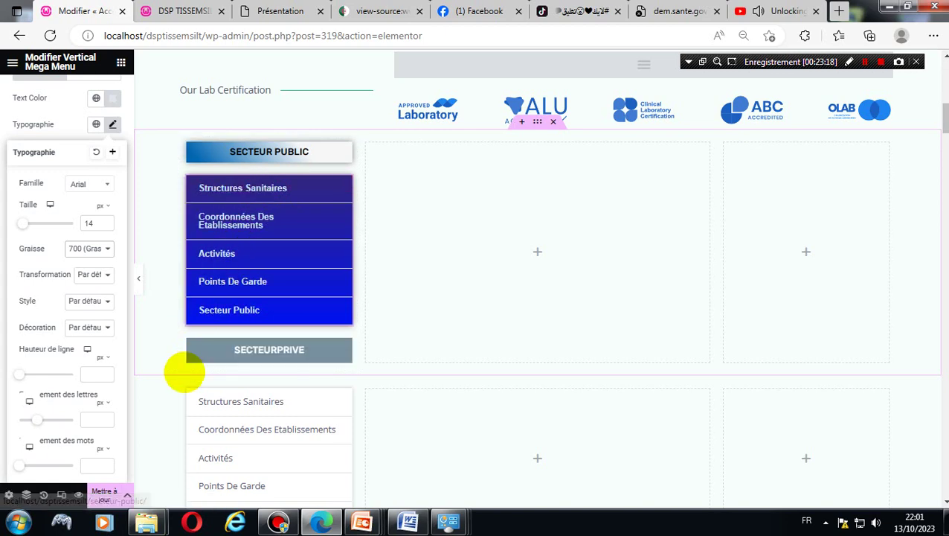
- Publish the page update and reload the live site at localhost/dsptissemsilt/ to fetch the new menu styling
scroll(233, 284, up, 2)
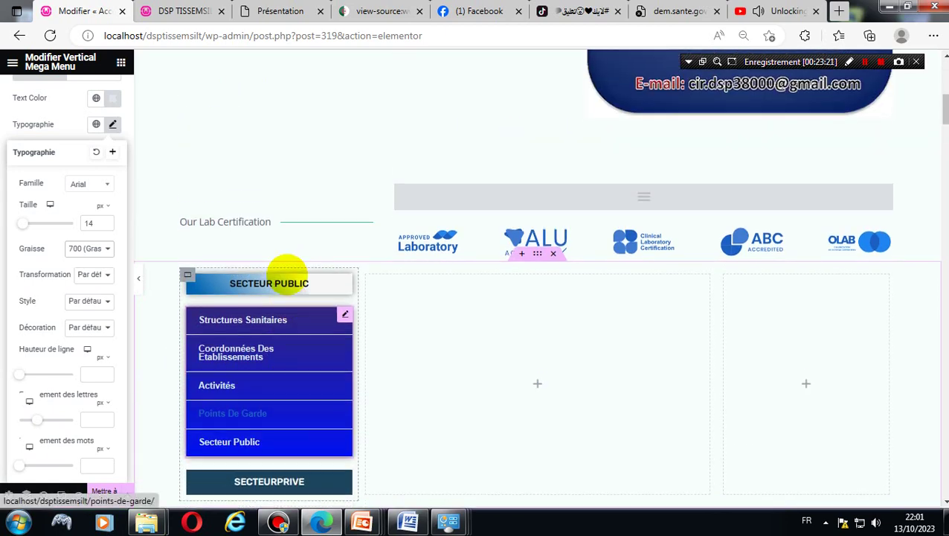
scroll(286, 268, down, 1)
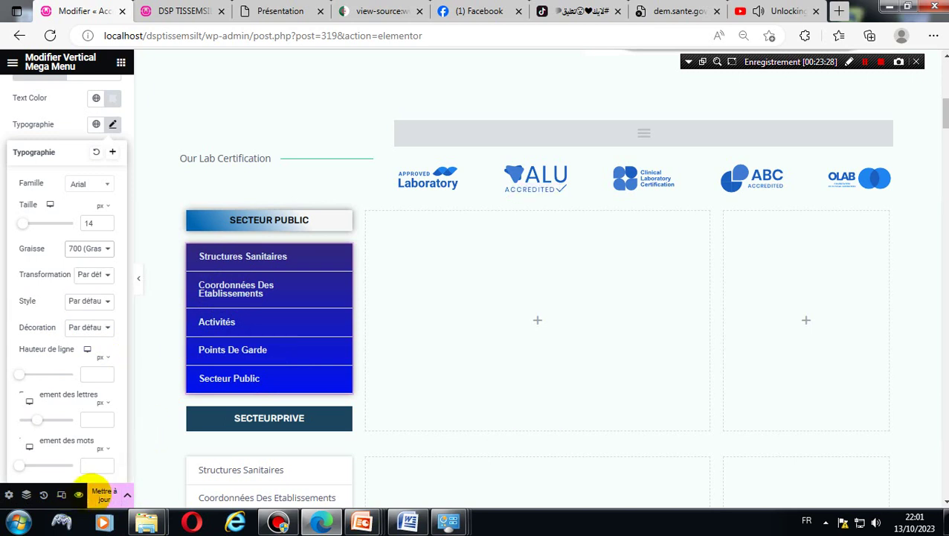
click(104, 493)
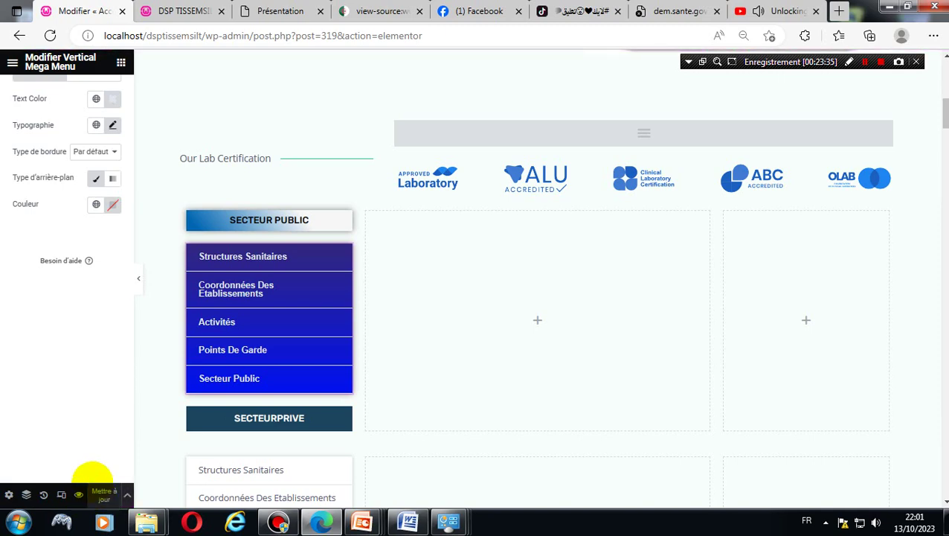
click(169, 11)
click(240, 35)
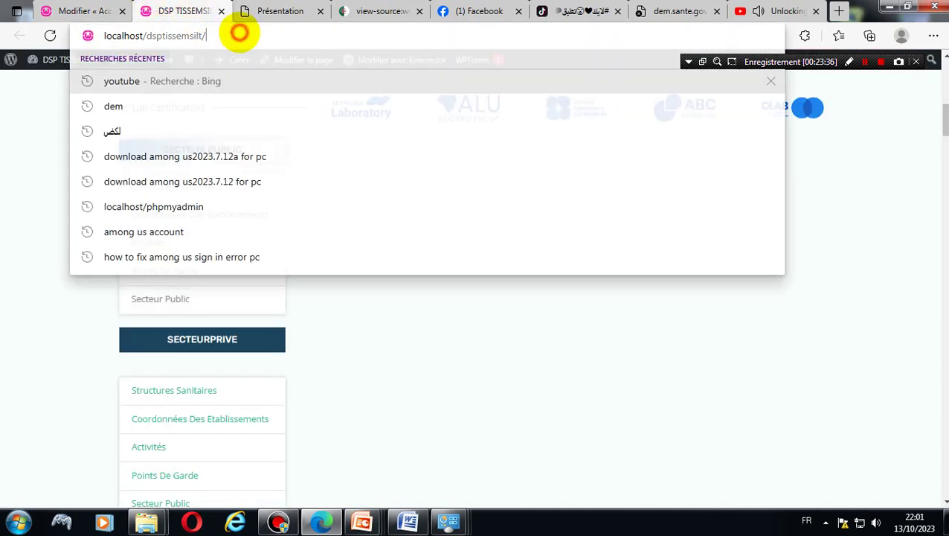
key(Return)
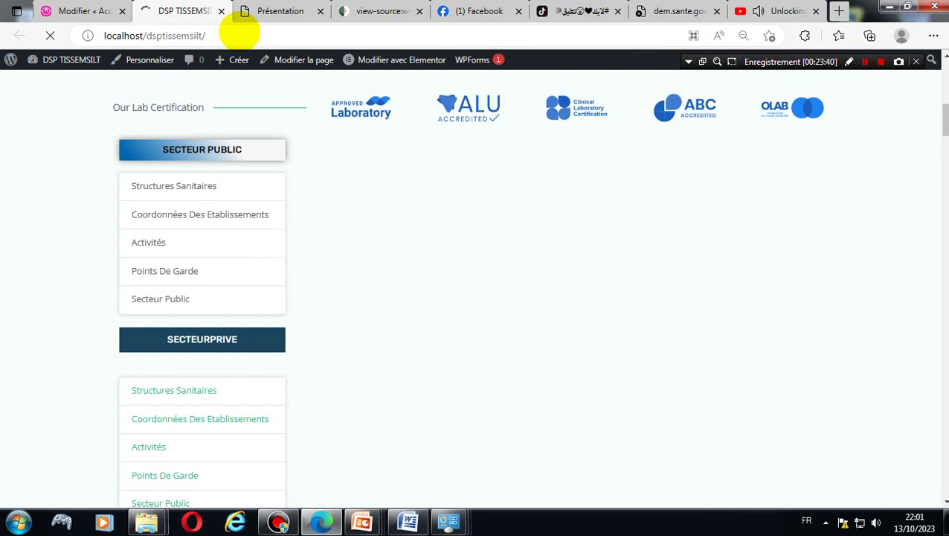
click(113, 10)
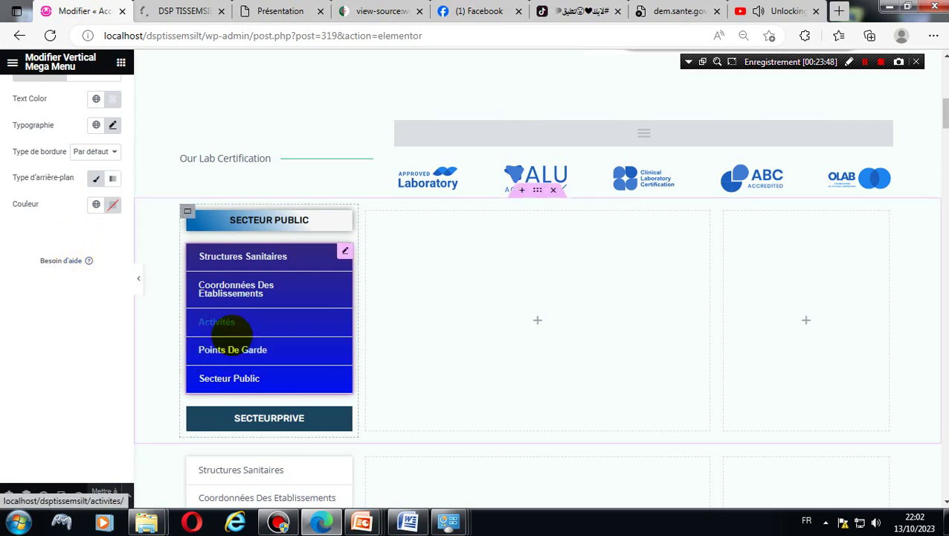
scroll(233, 335, up, 10)
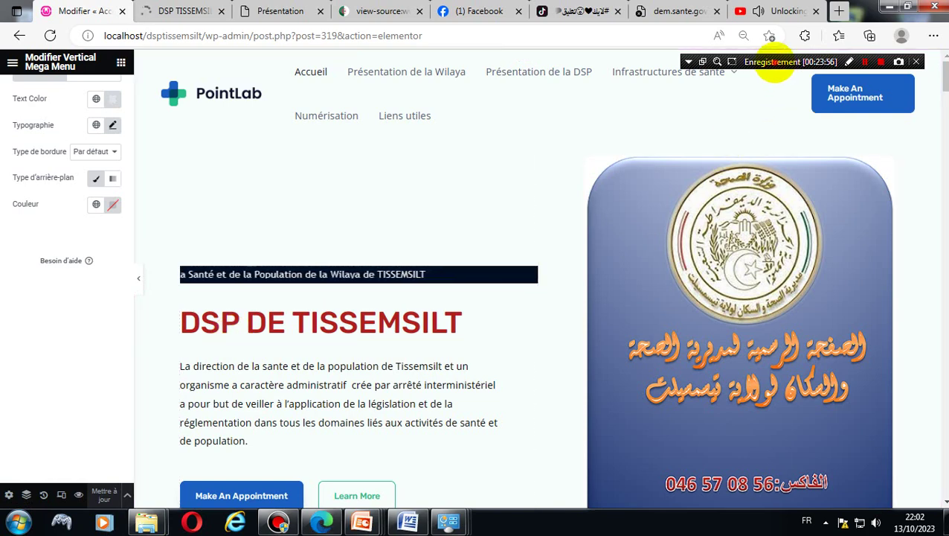
drag(776, 64, 119, 19)
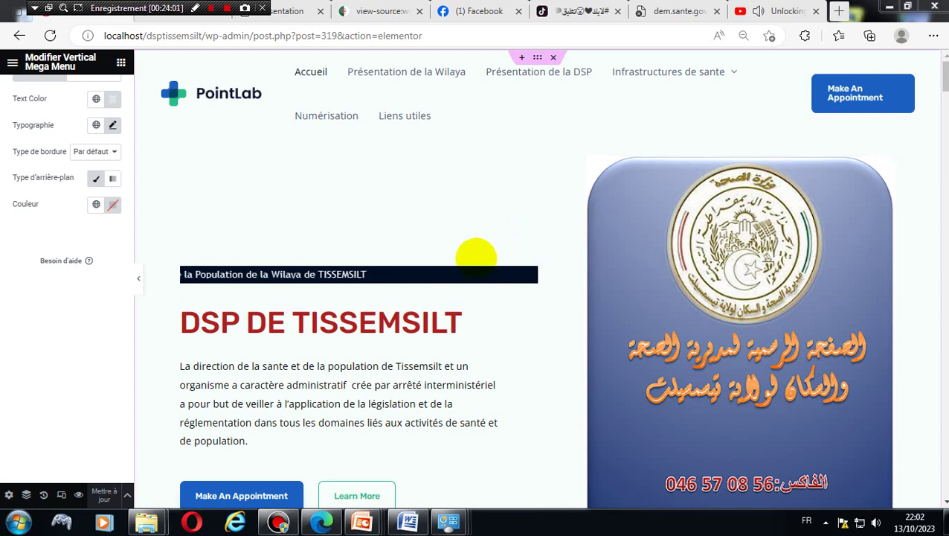
click(733, 72)
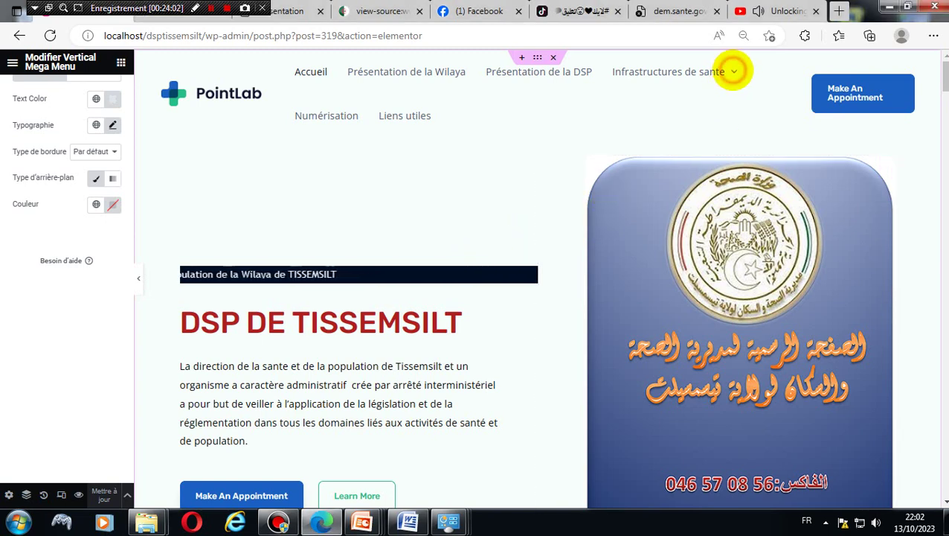
click(296, 10)
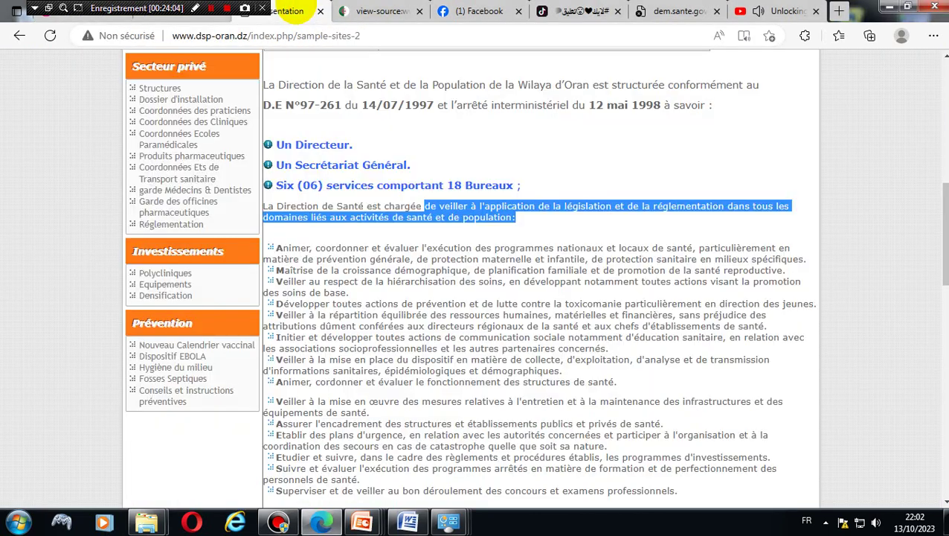
- Check how the styled SECTEUR PUBLIC vertical menu appears on the live DSP TISSEMSILT home page
click(201, 18)
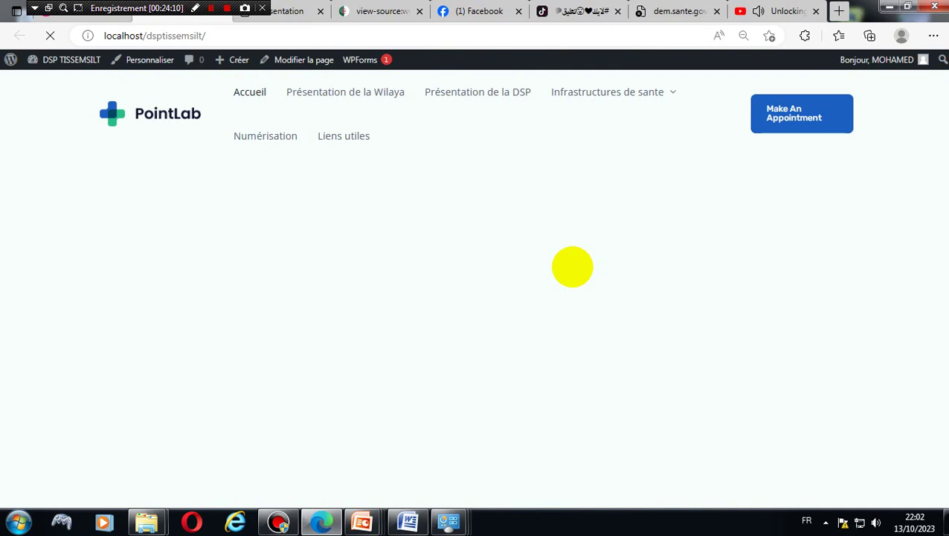
scroll(377, 259, down, 3)
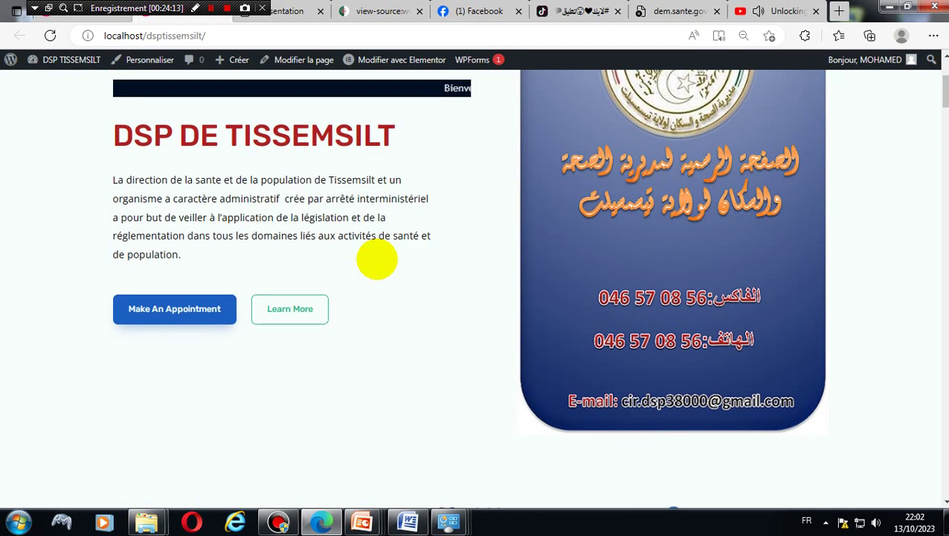
scroll(377, 259, down, 3)
scroll(377, 259, down, 2)
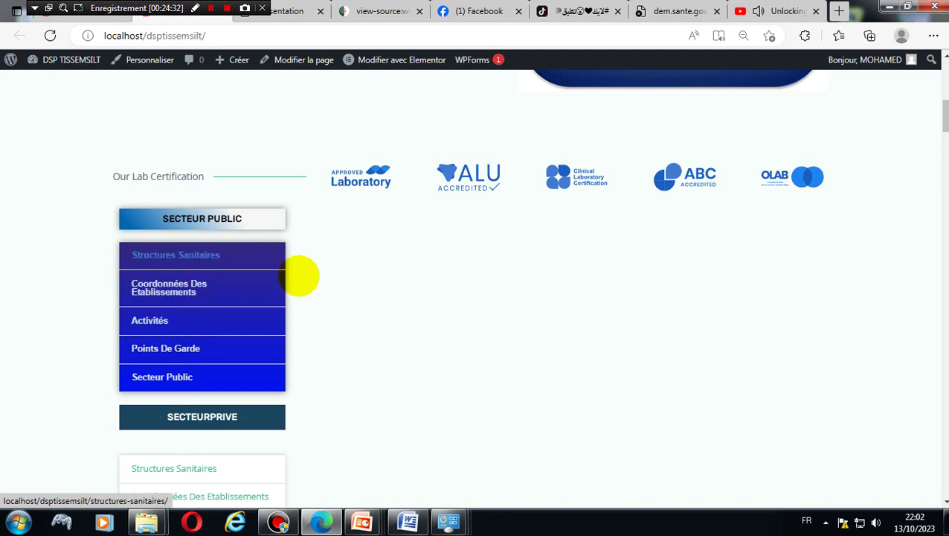
scroll(299, 276, down, 2)
scroll(302, 277, up, 10)
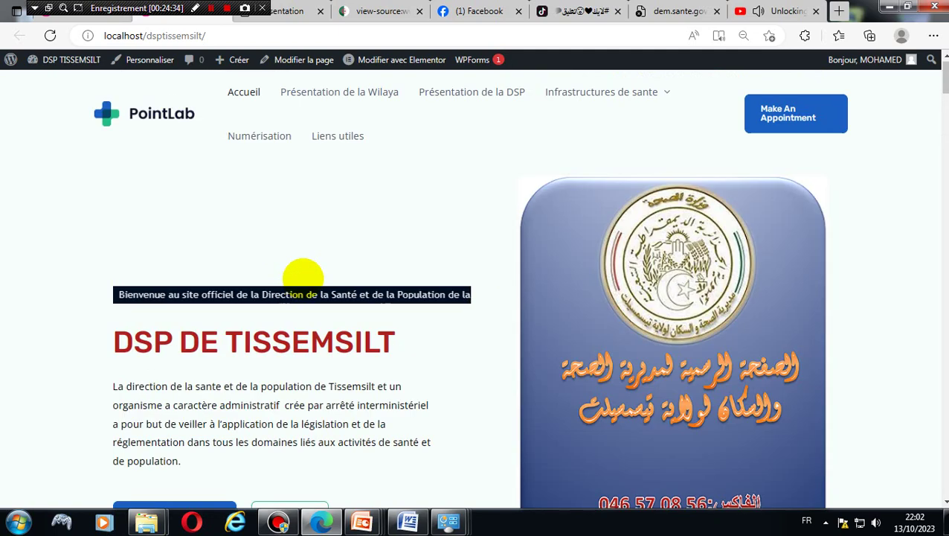
- Inspect the Infrastructures de sante submenus on the live page and compare them with the SECTEUR PUBLIC vertical menu
mouse_move(662, 87)
mouse_move(593, 134)
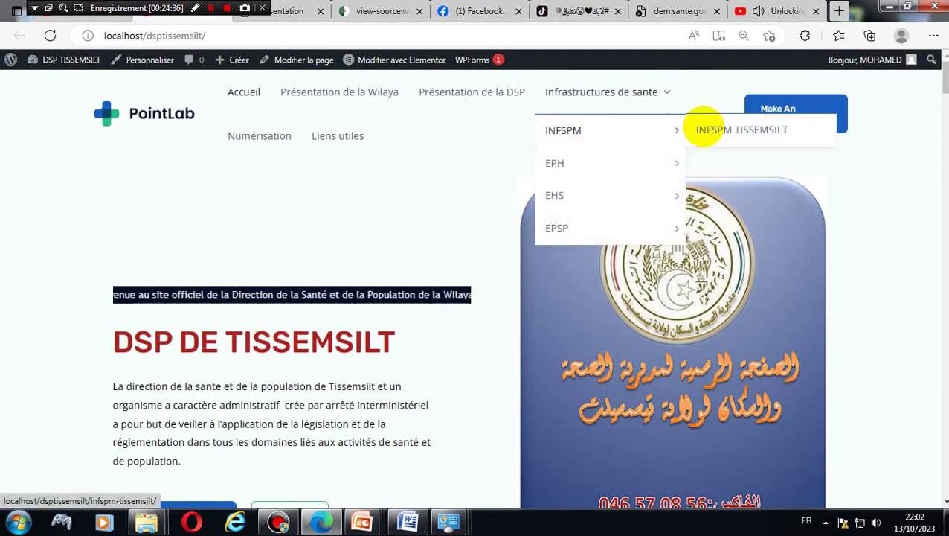
scroll(520, 245, down, 8)
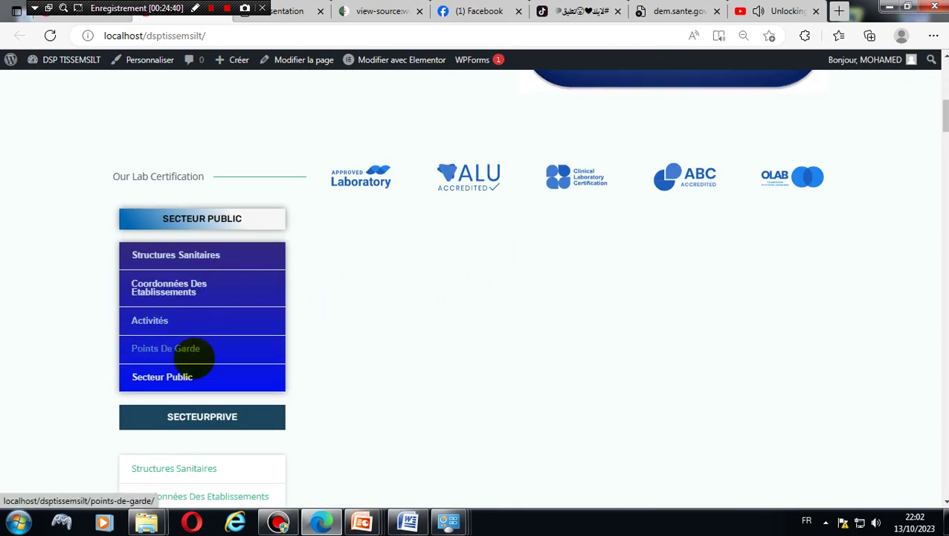
scroll(447, 388, up, 8)
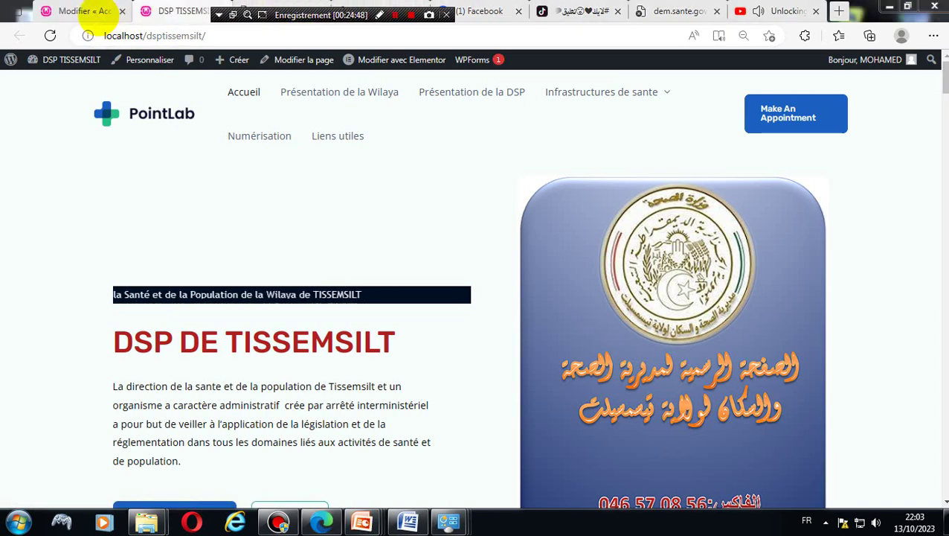
- Return to the Accueil page editor and exit Elementor to the WordPress list of all pages
click(86, 10)
scroll(260, 181, down, 3)
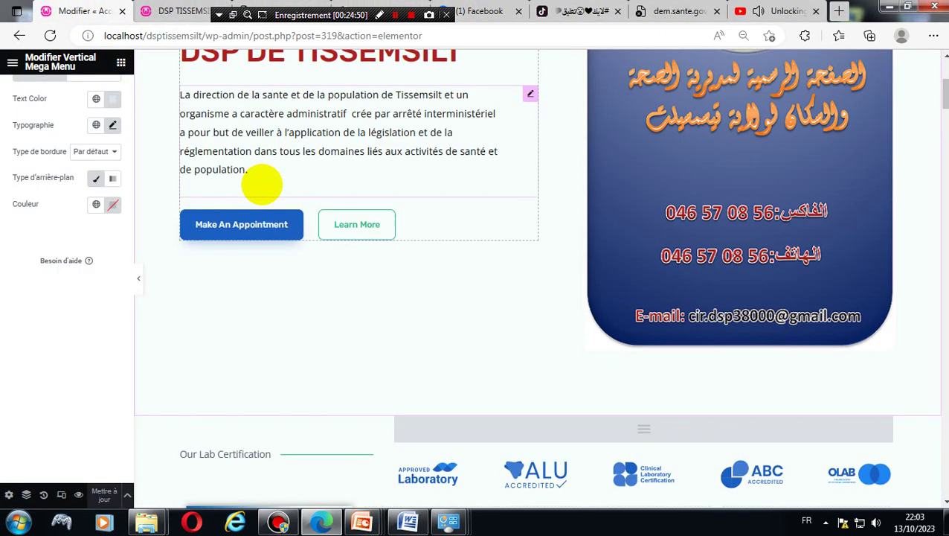
scroll(261, 183, down, 3)
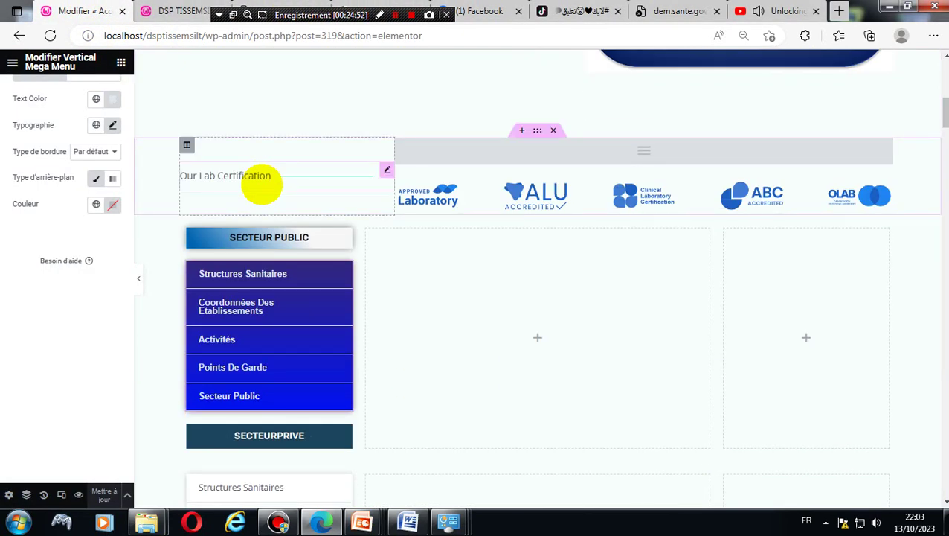
scroll(261, 182, up, 3)
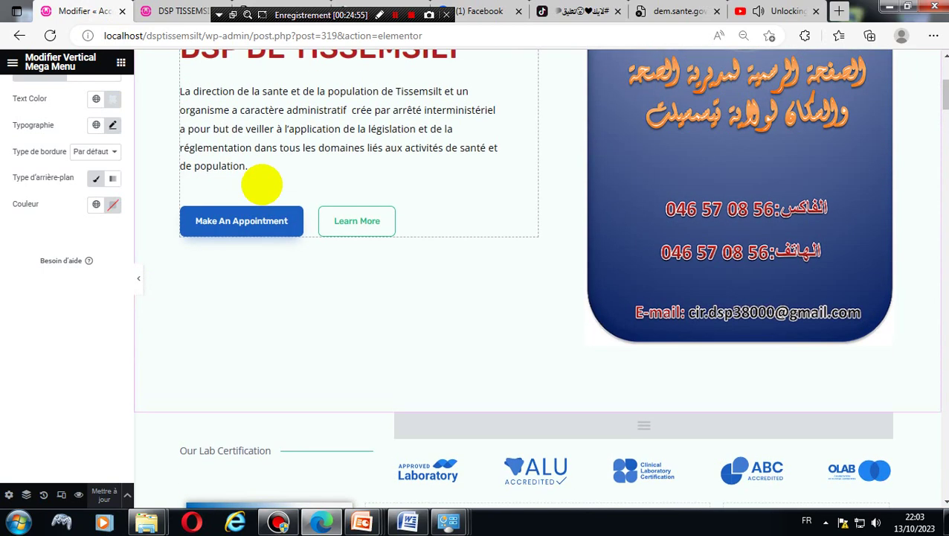
scroll(261, 182, down, 3)
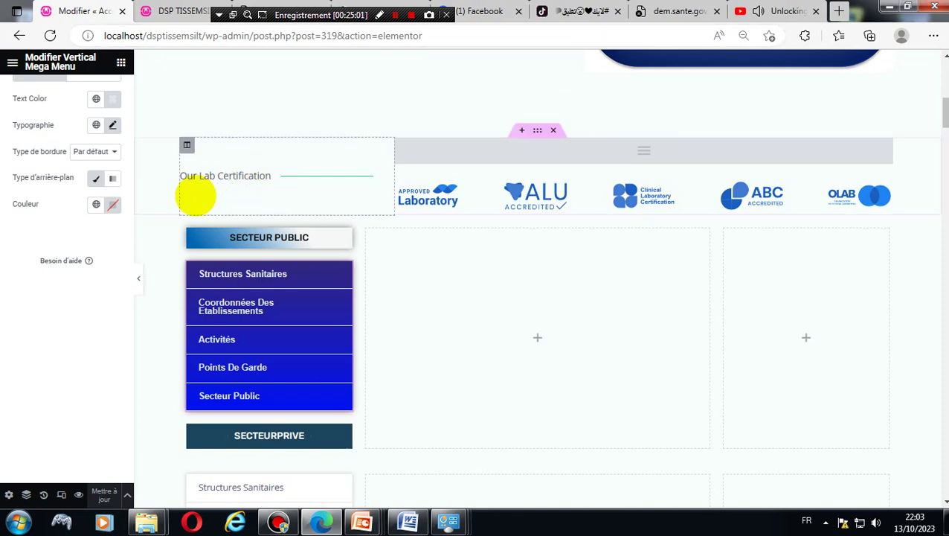
scroll(417, 137, up, 3)
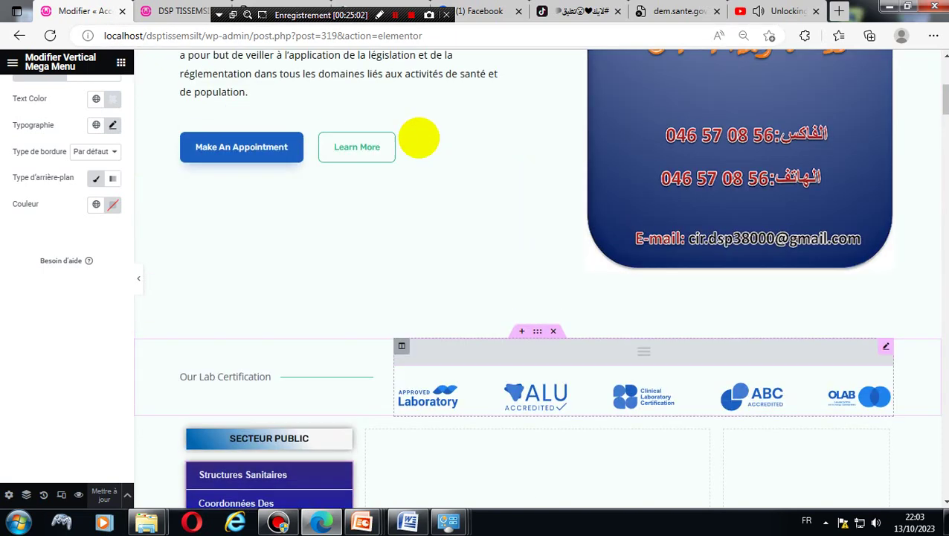
scroll(418, 138, up, 3)
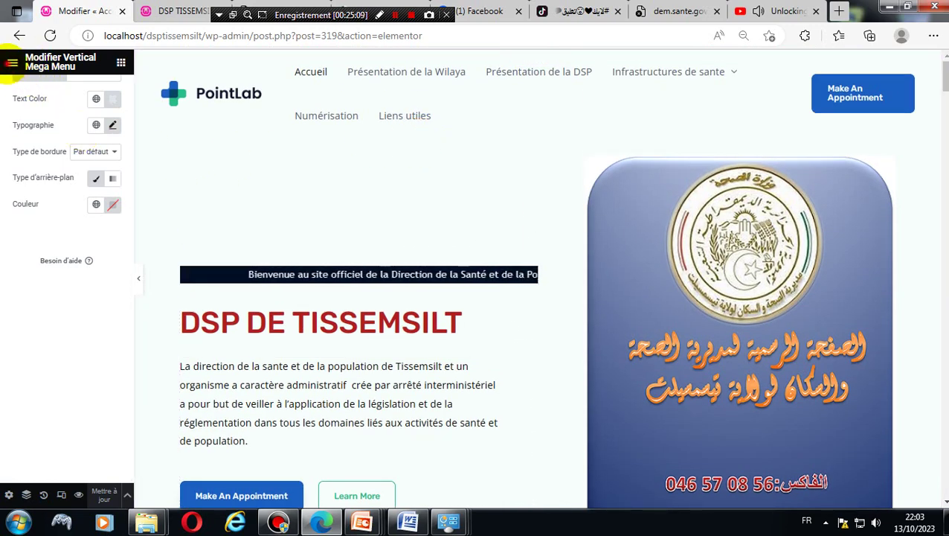
click(12, 62)
click(52, 303)
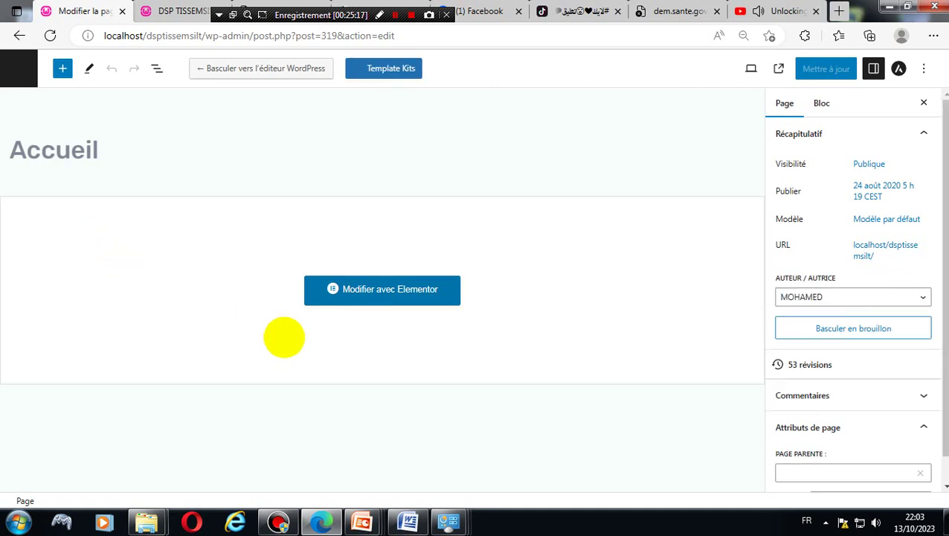
click(18, 72)
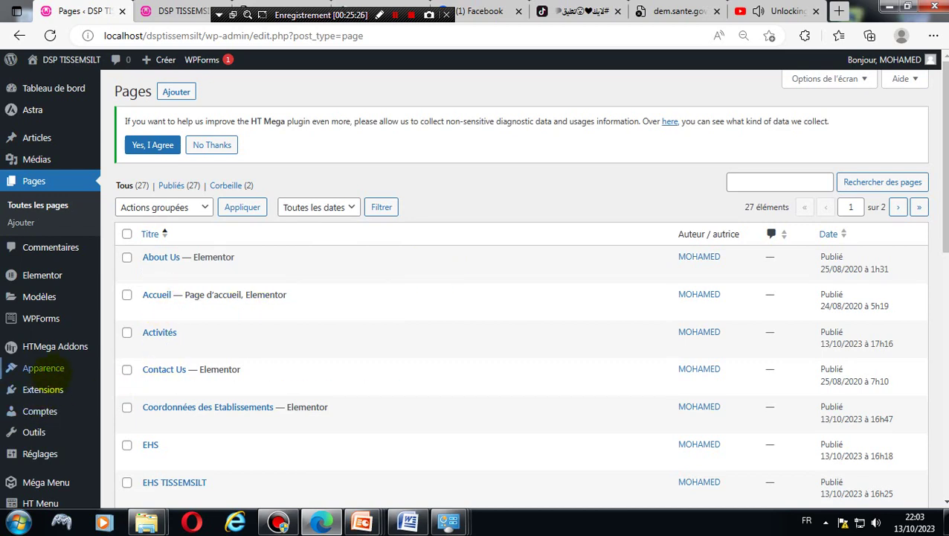
- Open the WordPress menu management page and load MENU HORIZONTAL (Menu principal) for editing
mouse_move(43, 366)
click(125, 383)
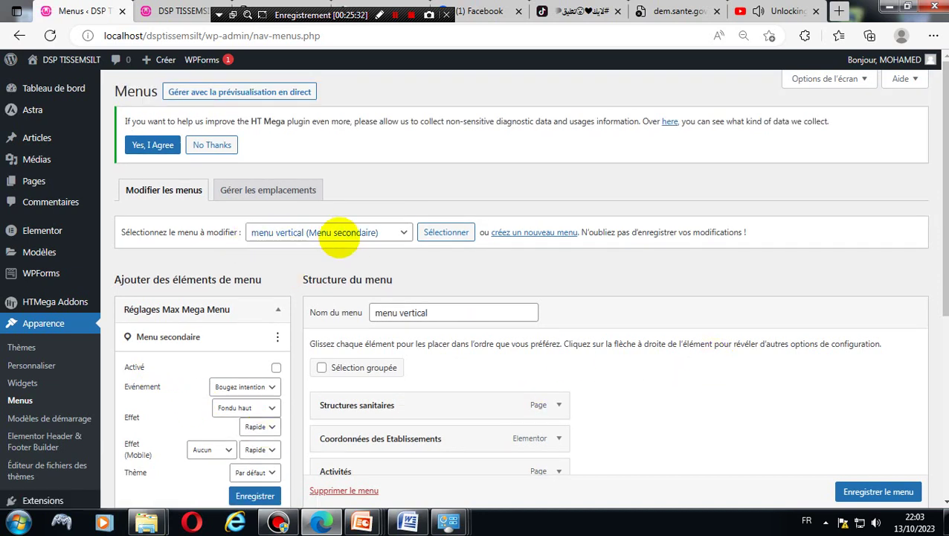
click(350, 232)
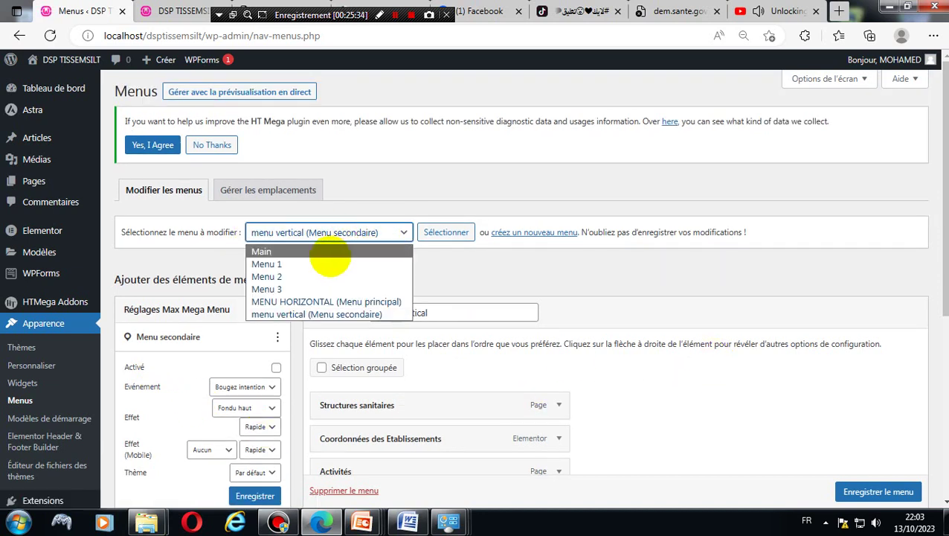
click(330, 300)
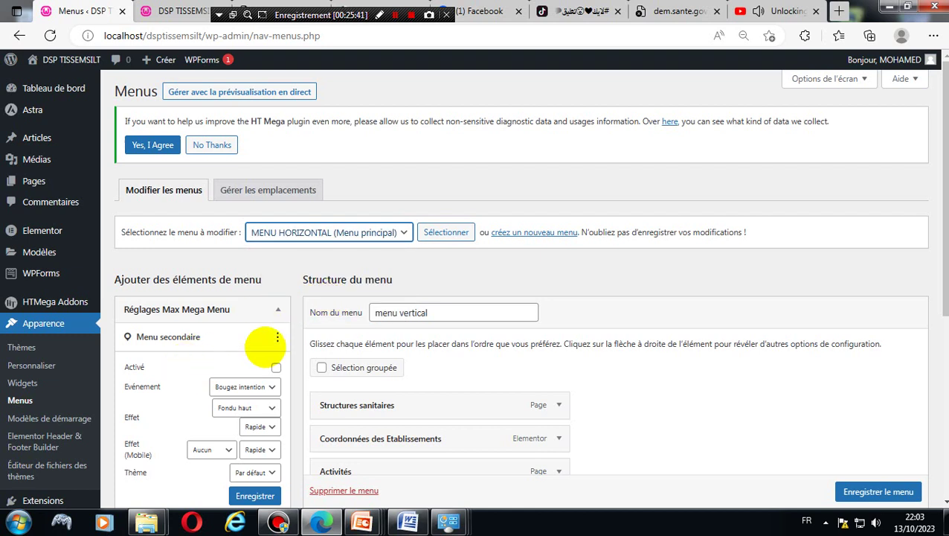
click(446, 234)
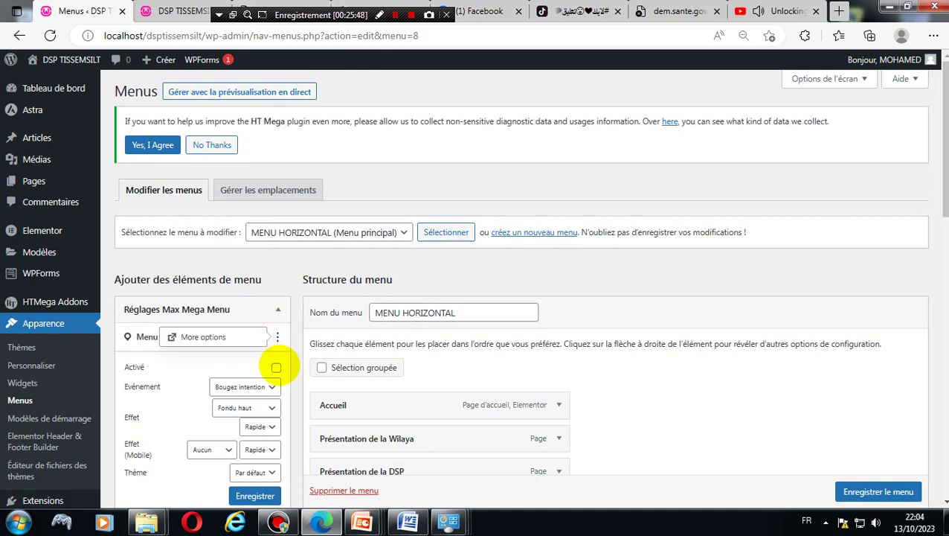
- Enable Max Mega Menu for the Menu principal location and save its settings
scroll(628, 288, down, 2)
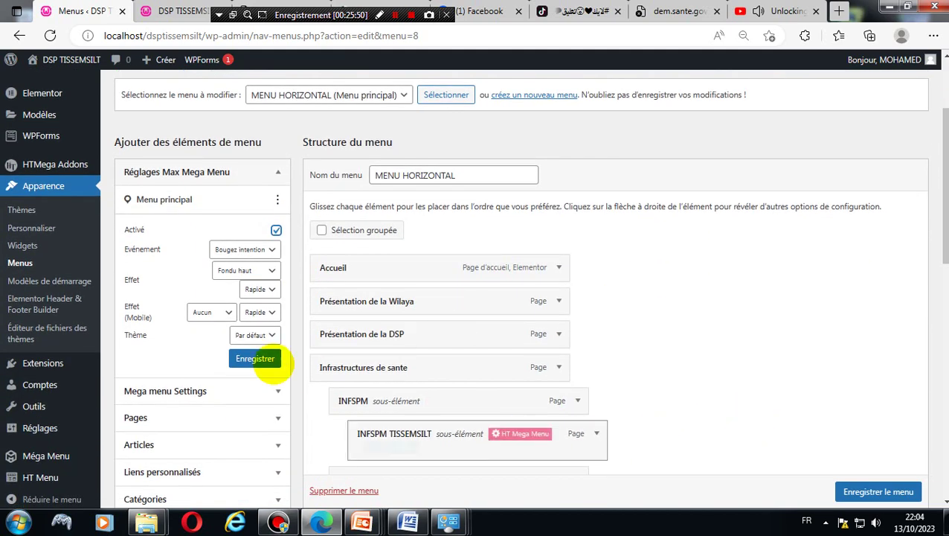
click(242, 359)
mouse_move(320, 378)
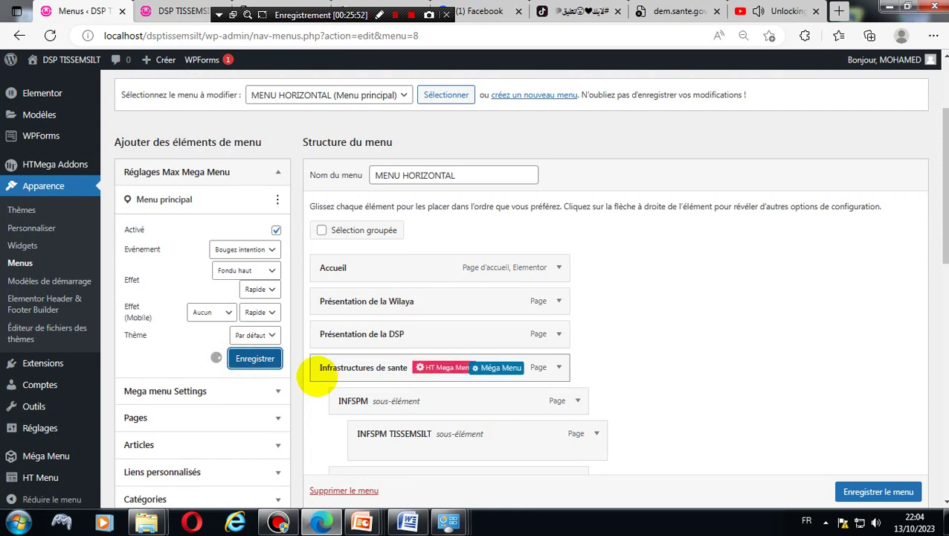
- Reload the live site at localhost/dsptissemsilt/ and inspect the Infrastructures de sante submenus in the horizontal menu
click(179, 11)
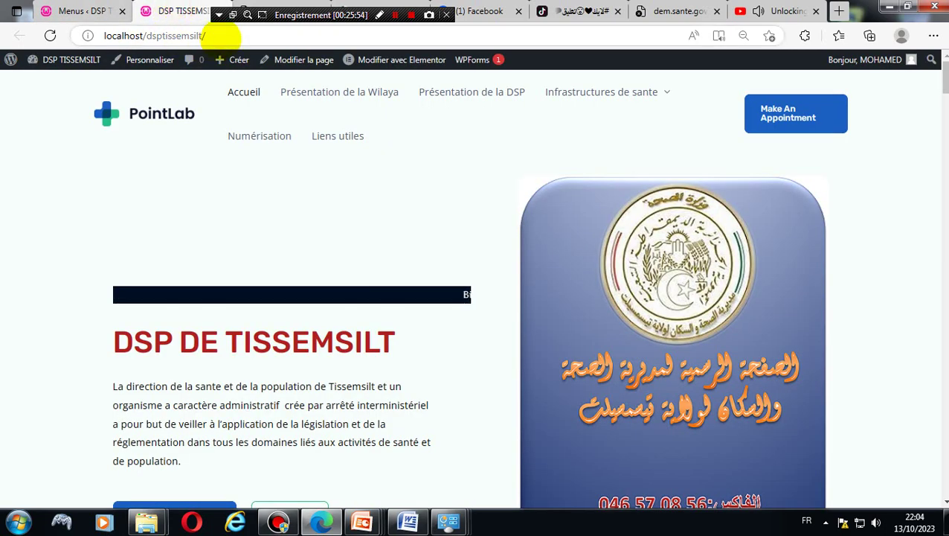
click(229, 36)
key(Return)
mouse_move(238, 58)
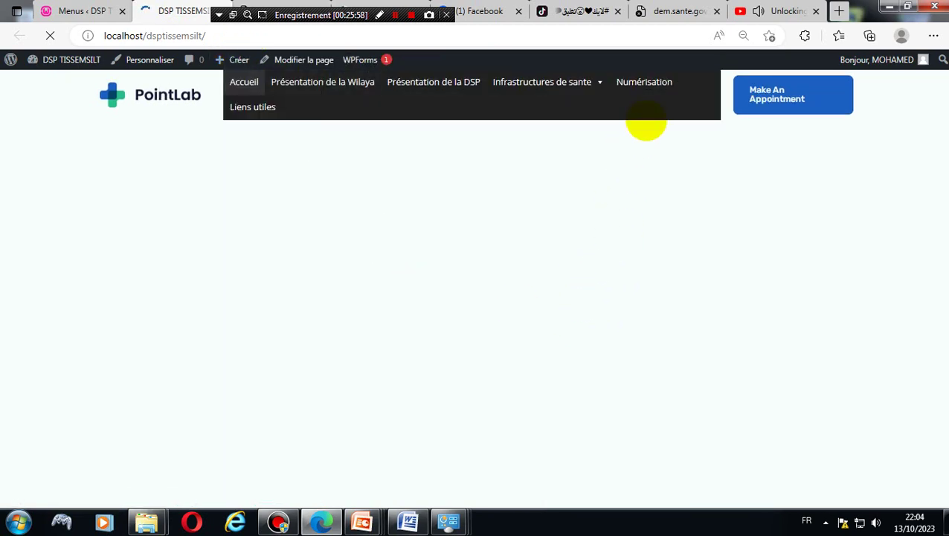
mouse_move(572, 95)
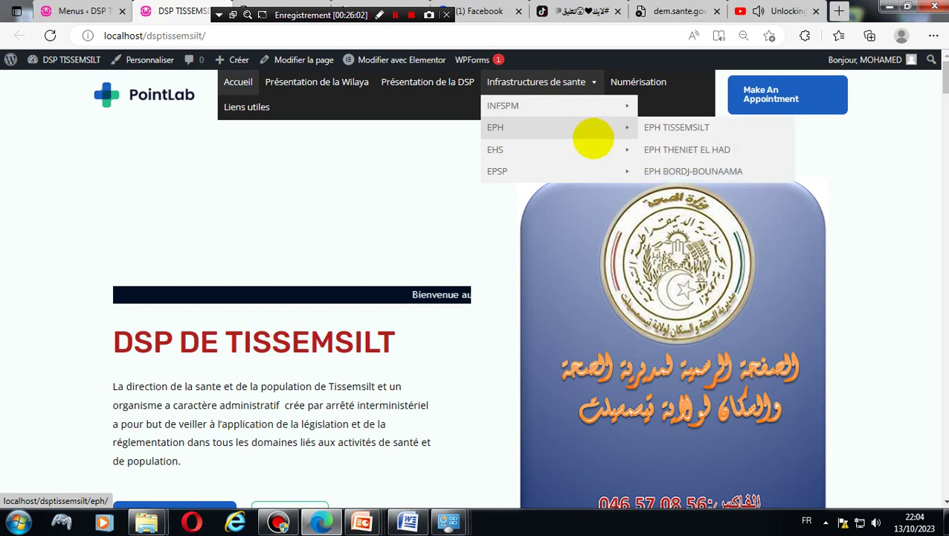
mouse_move(497, 171)
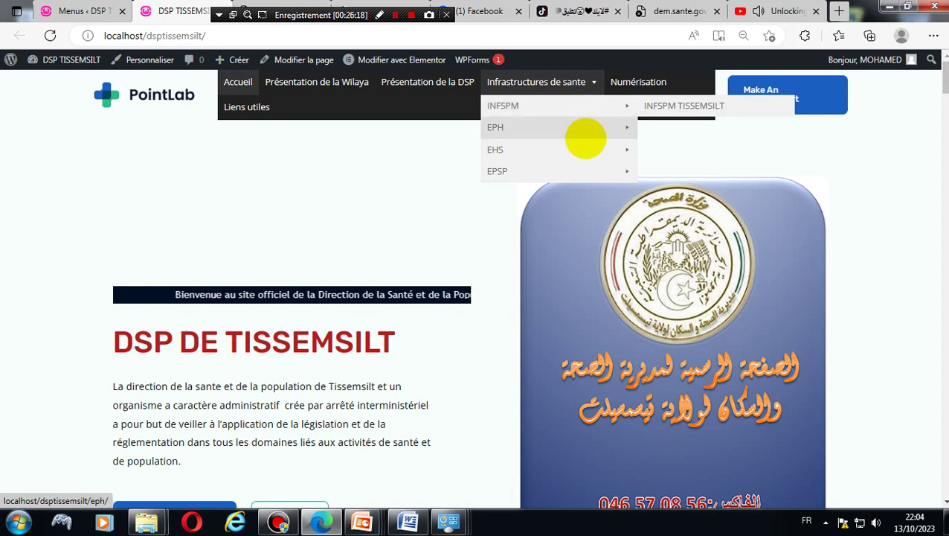
mouse_move(585, 165)
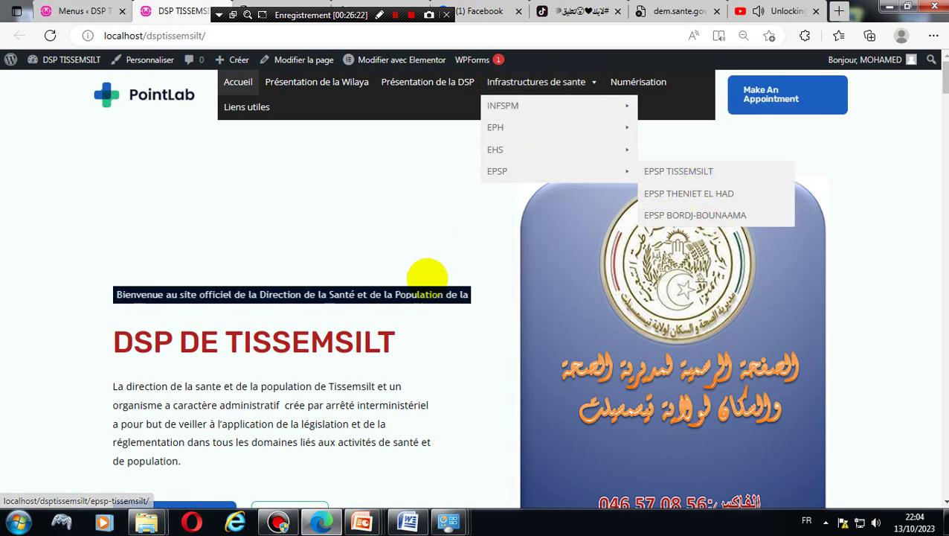
- Compare the horizontal header menu with the SECTEUR PUBLIC vertical menu further down the live home page
scroll(422, 297, down, 3)
scroll(218, 408, down, 3)
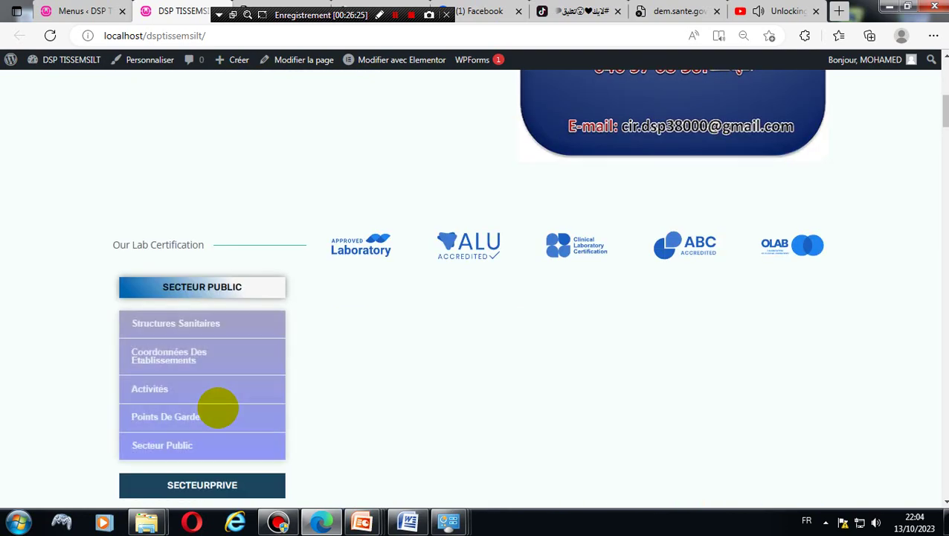
scroll(492, 403, up, 4)
scroll(493, 402, down, 4)
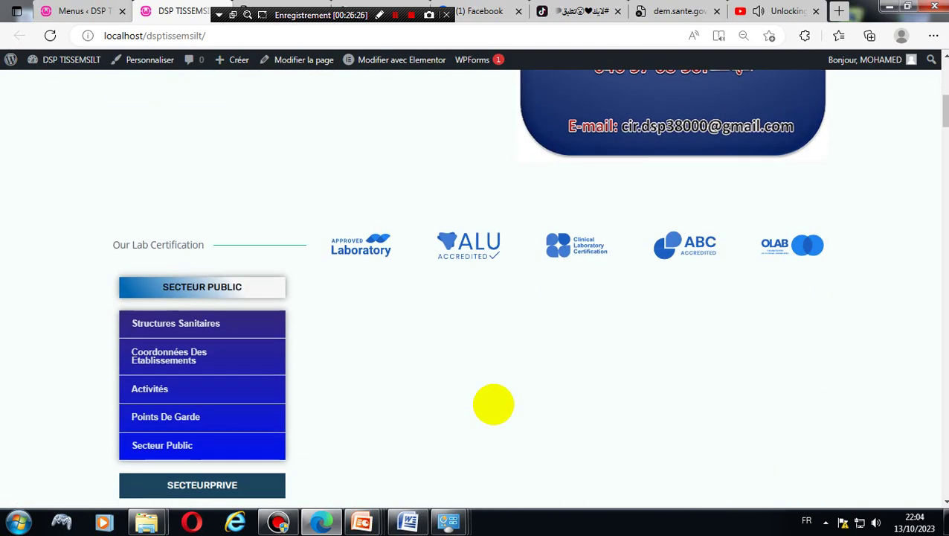
scroll(493, 402, up, 6)
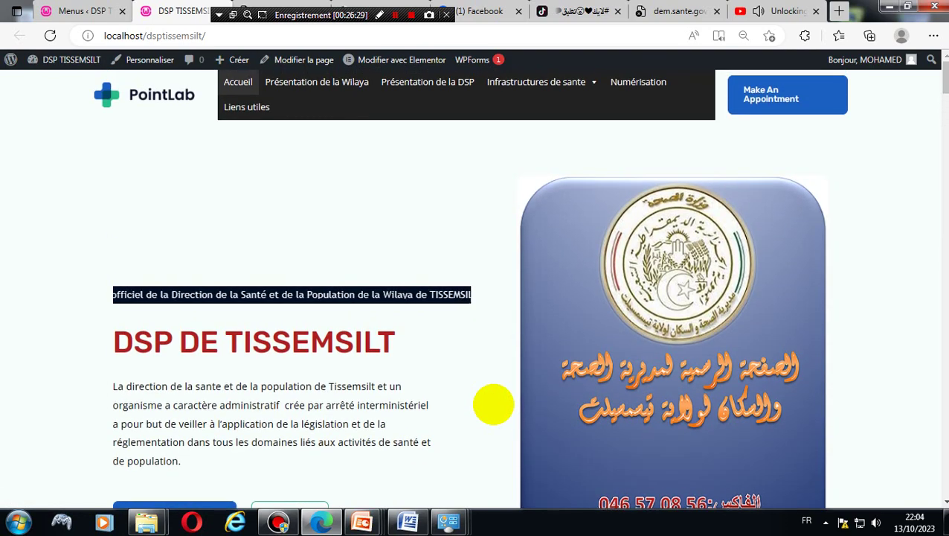
scroll(494, 402, down, 8)
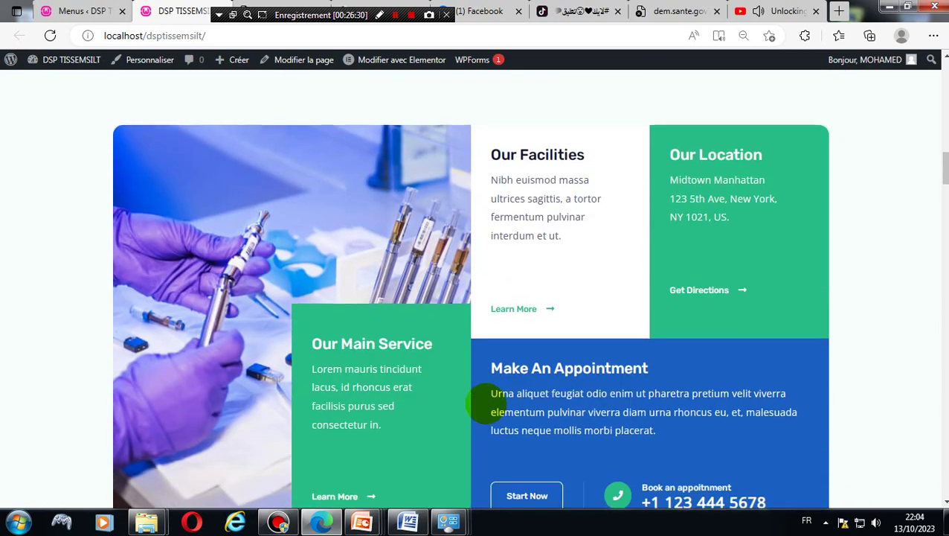
scroll(487, 404, up, 8)
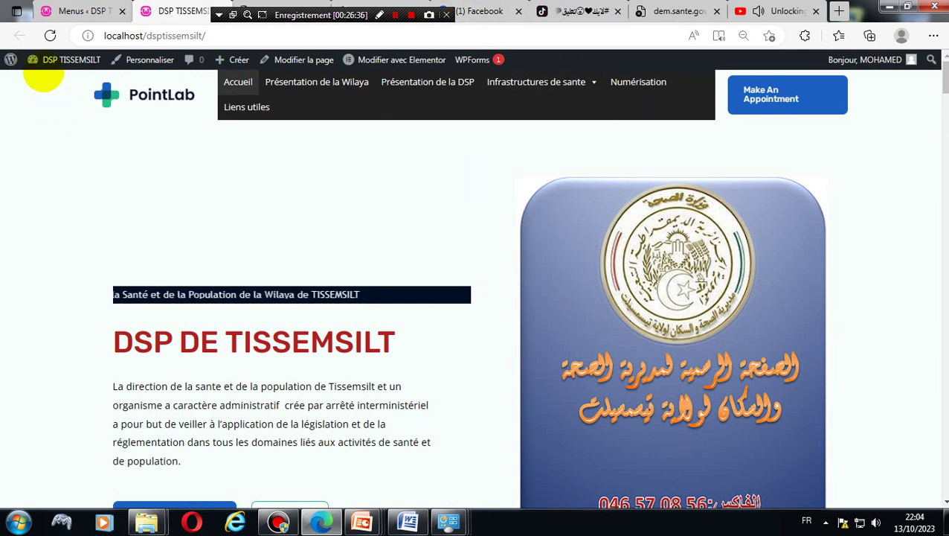
- Return to the WordPress admin and review the menu locations in the Max Mega Menu settings
click(59, 9)
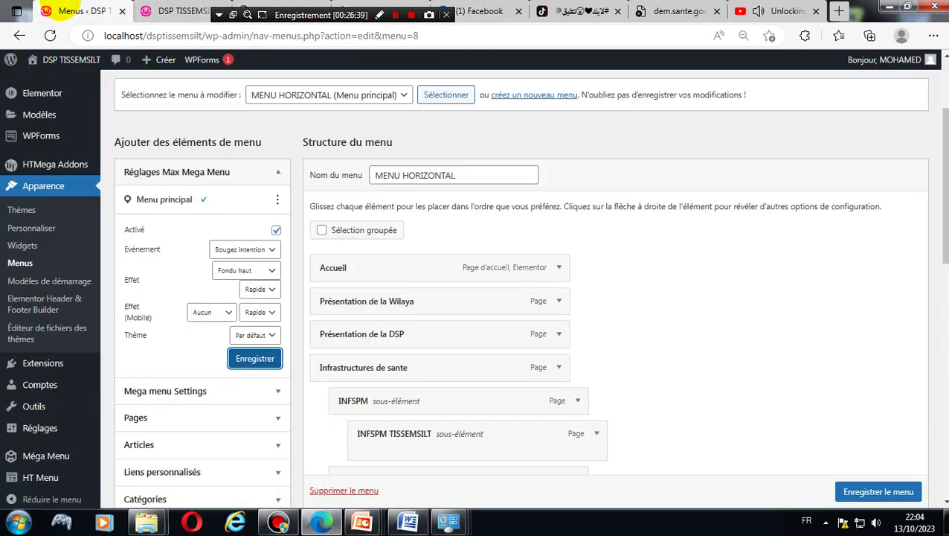
mouse_move(88, 124)
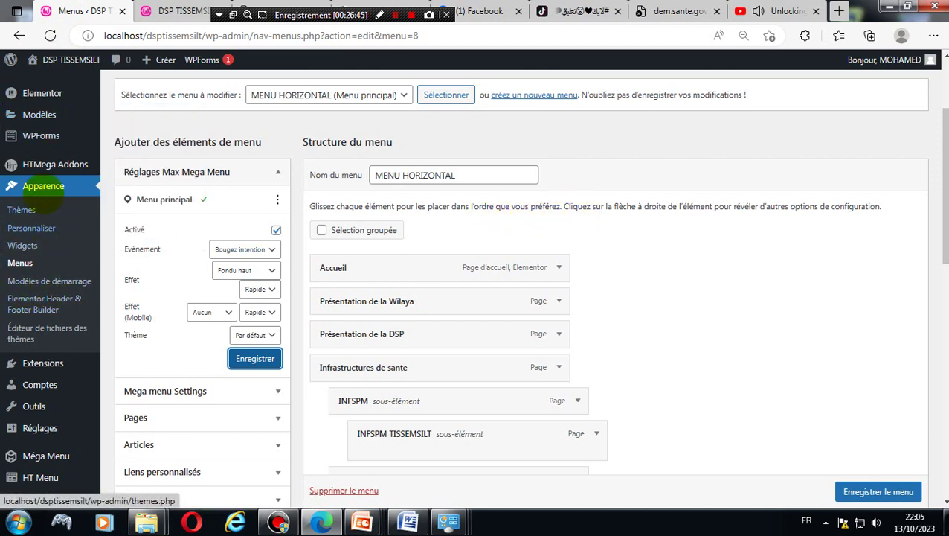
mouse_move(46, 169)
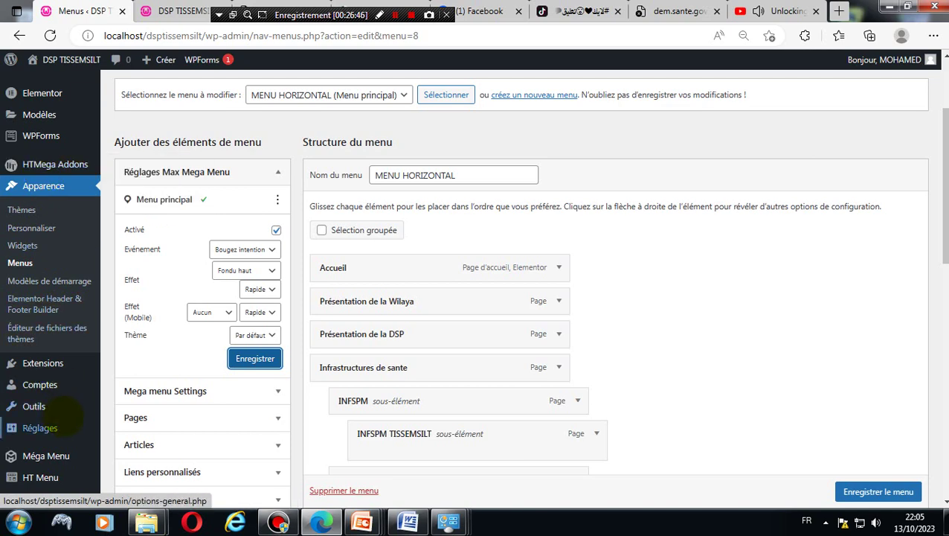
scroll(38, 428, down, 1)
mouse_move(46, 446)
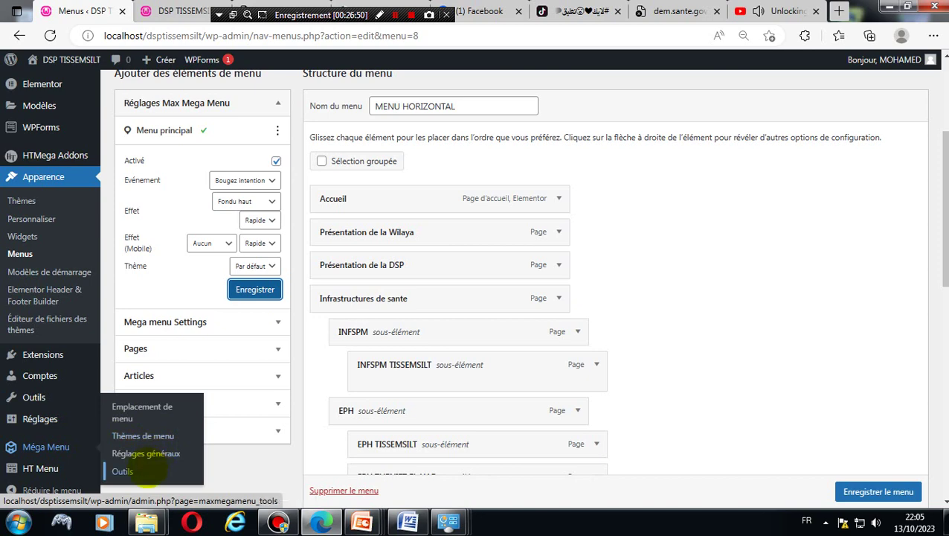
click(45, 447)
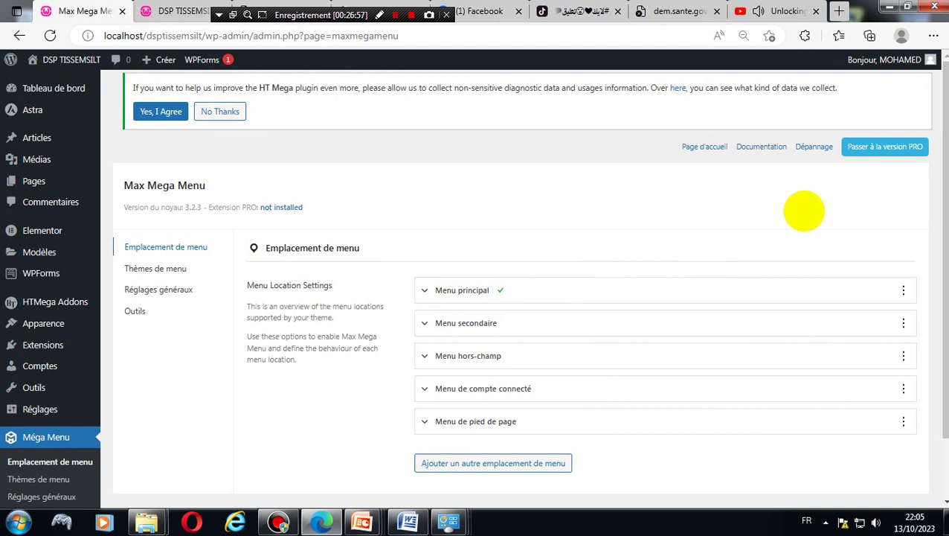
scroll(804, 211, down, 2)
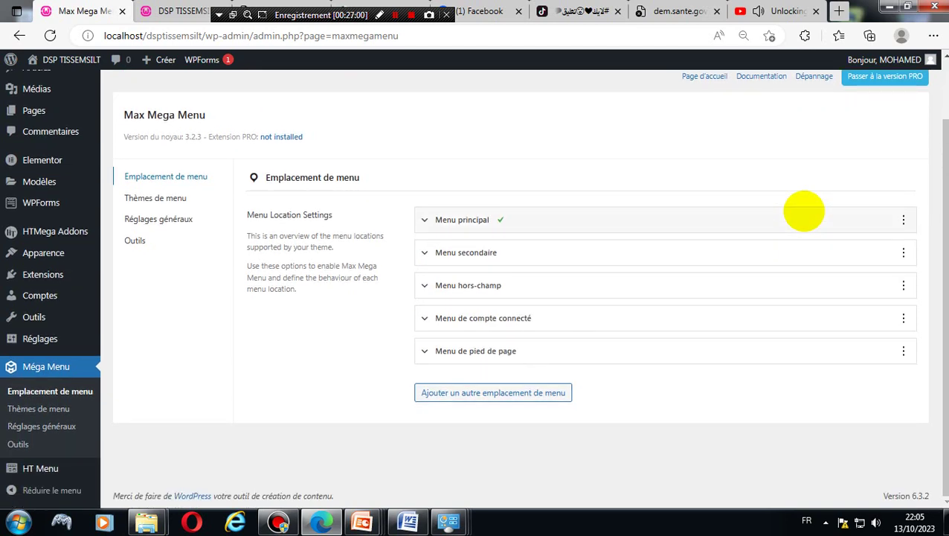
scroll(804, 211, up, 2)
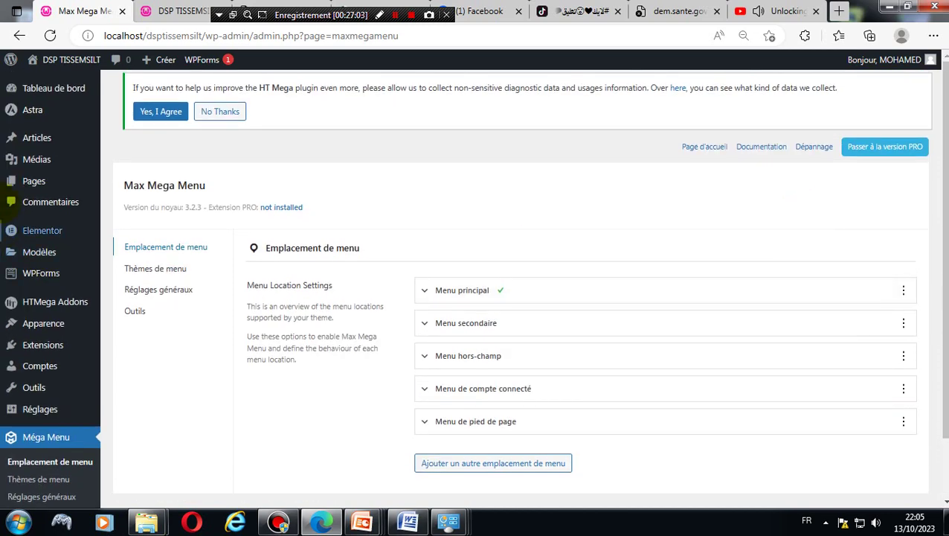
mouse_move(32, 110)
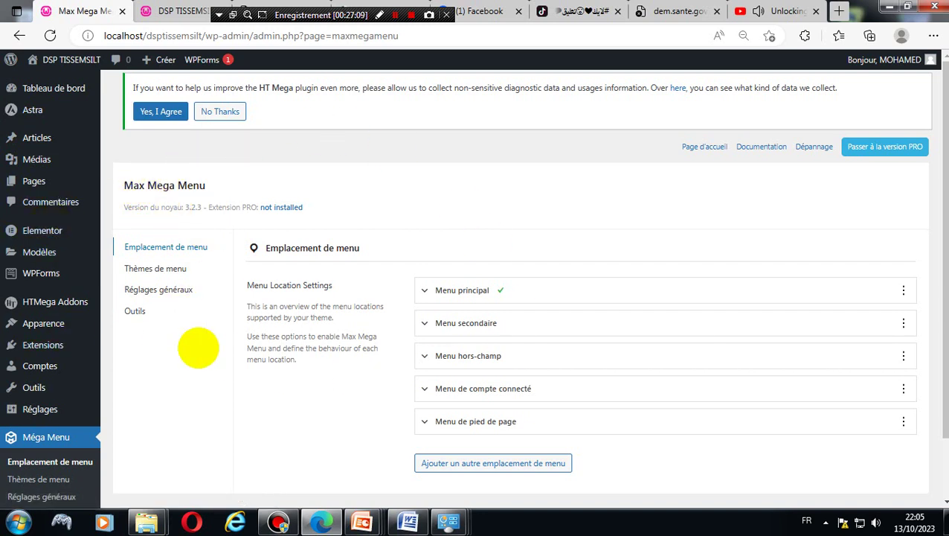
mouse_move(66, 177)
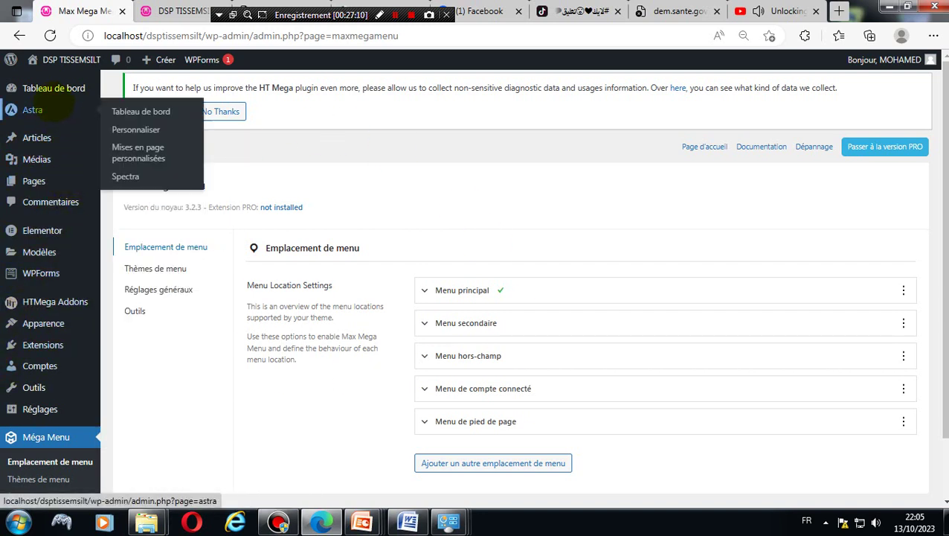
mouse_move(54, 97)
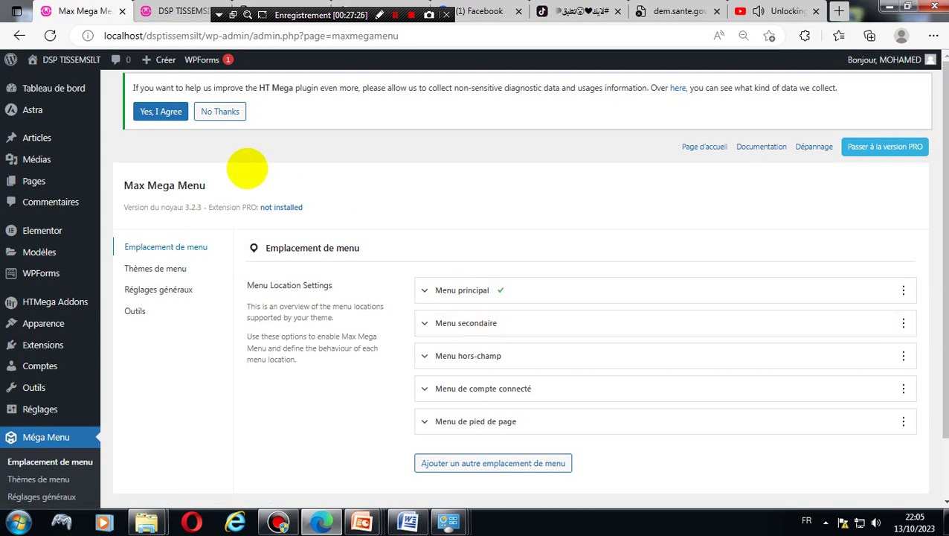
scroll(247, 169, down, 2)
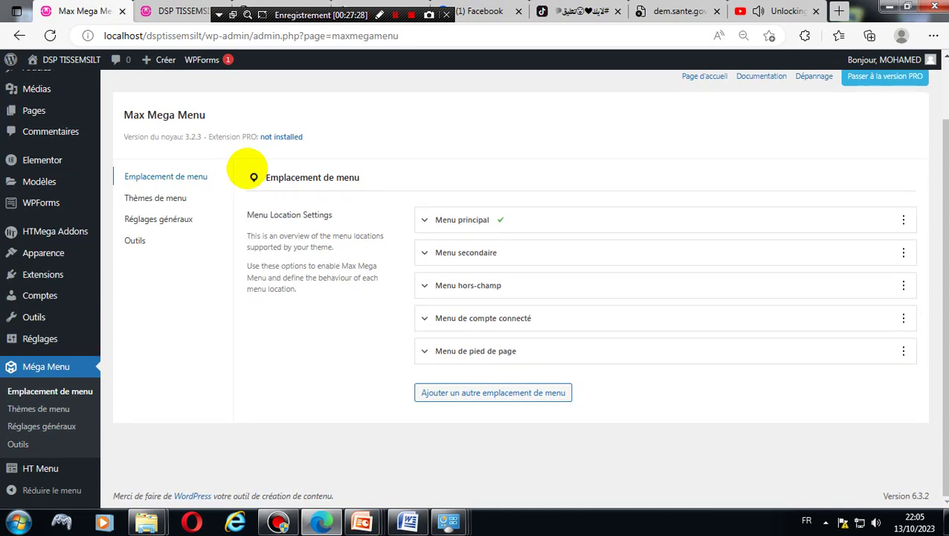
scroll(247, 169, up, 2)
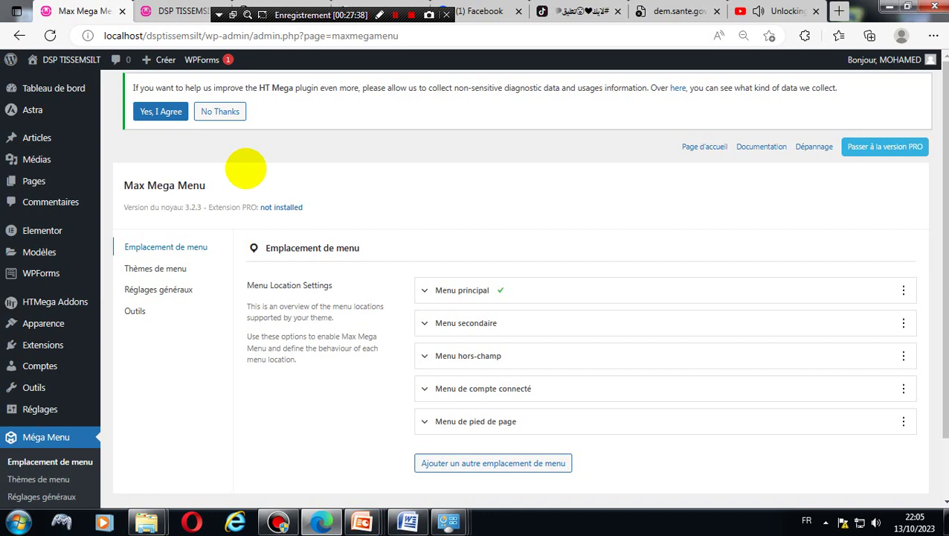
mouse_move(54, 359)
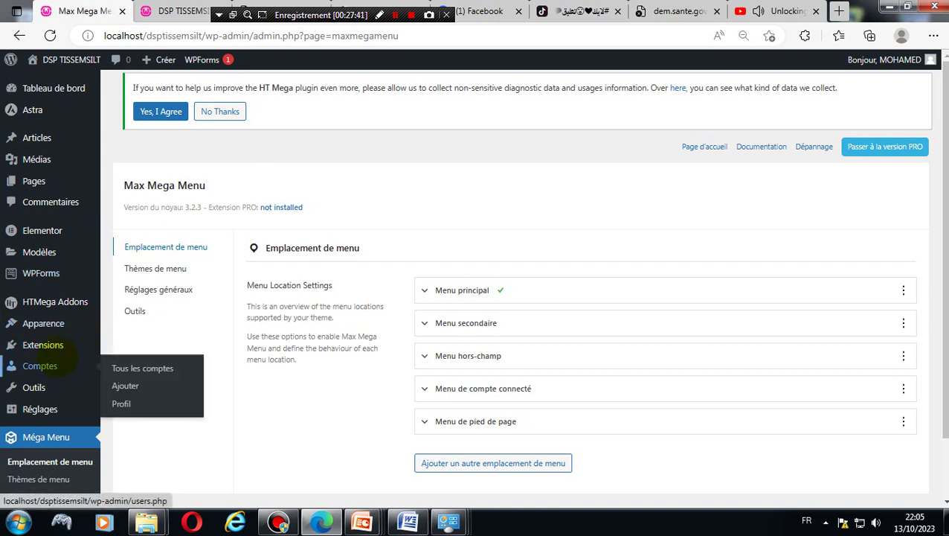
mouse_move(43, 273)
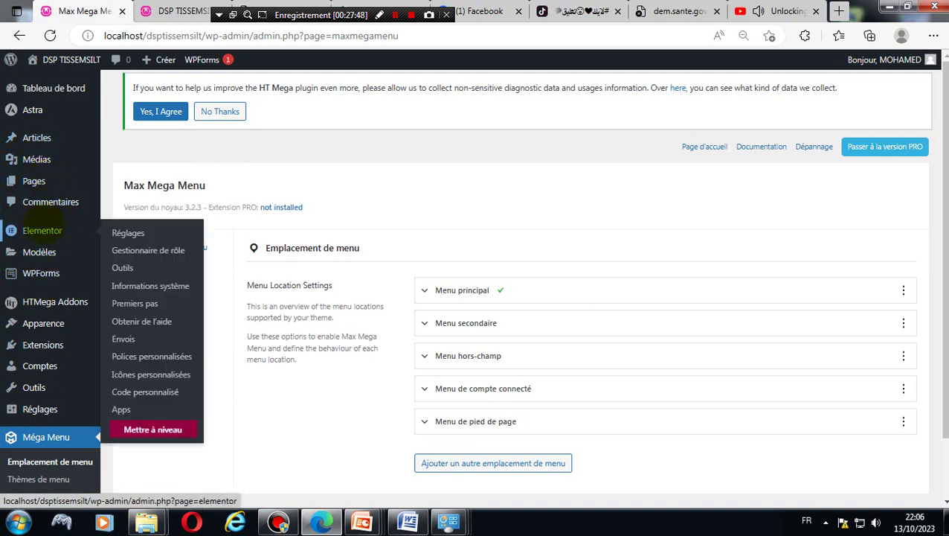
mouse_move(45, 249)
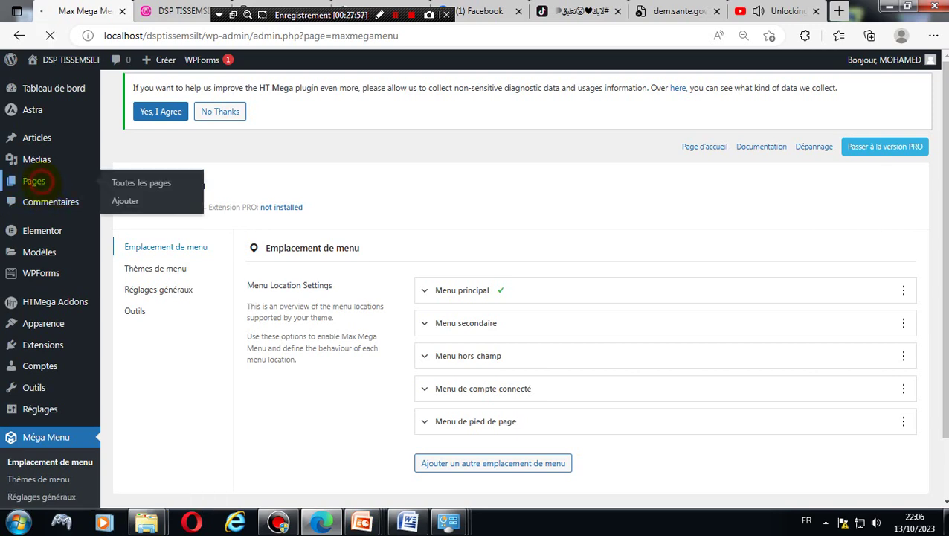
- Open the Accueil page from the list of all pages and launch it in the Elementor editor
click(33, 181)
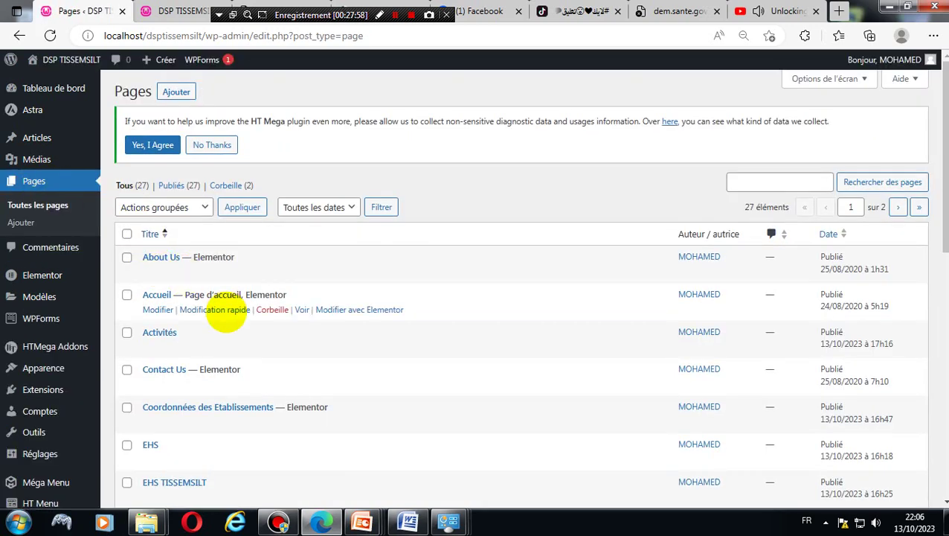
click(157, 295)
right_click(157, 294)
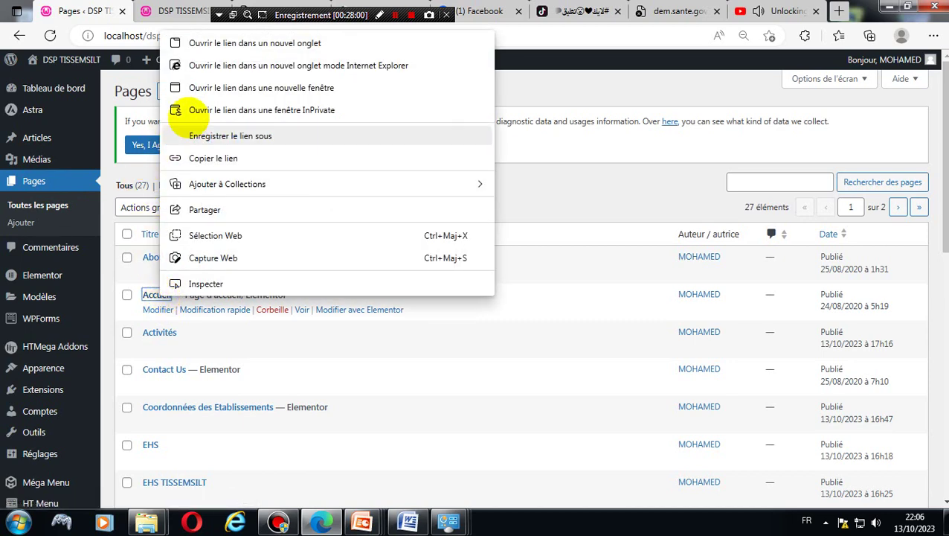
click(145, 309)
click(156, 309)
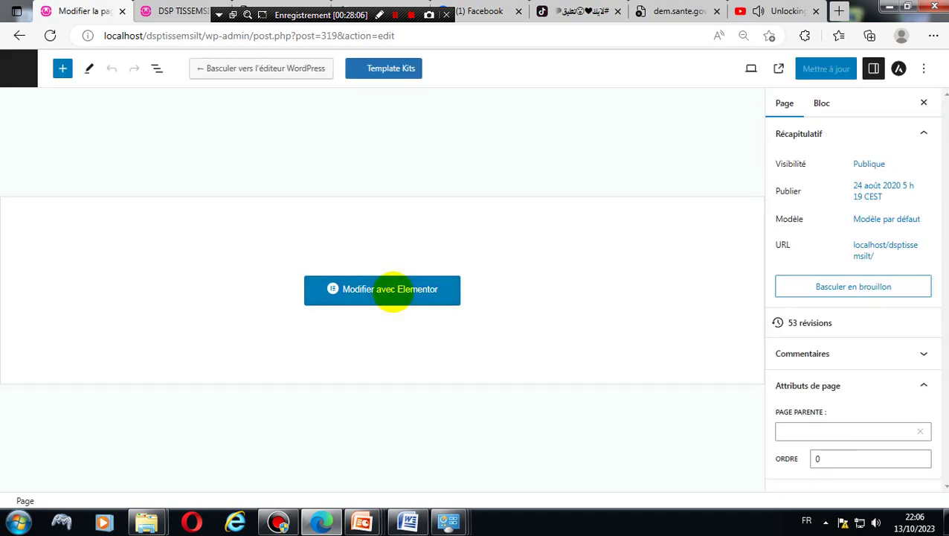
click(392, 290)
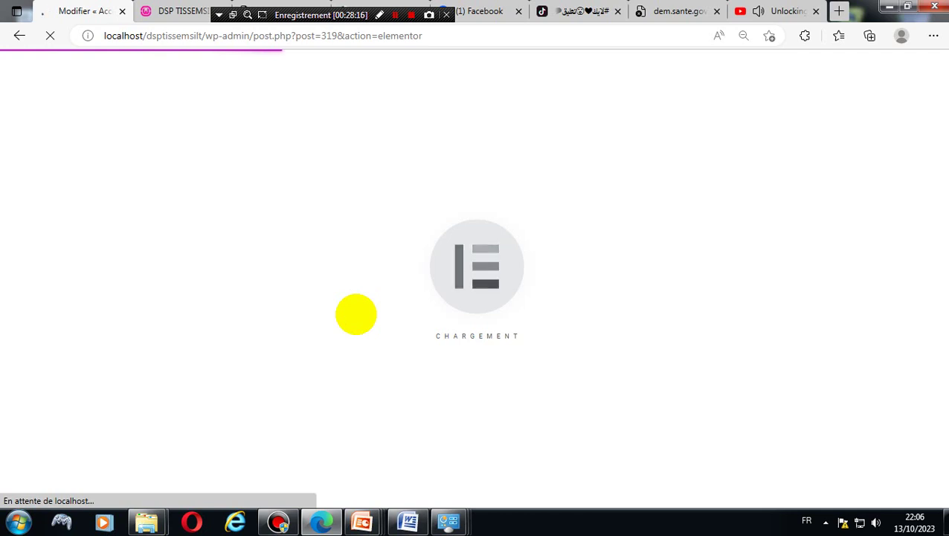
- Switch to Présentation1 in PowerPoint, examine the contact card on slide 2, and return to the browser
mouse_move(362, 520)
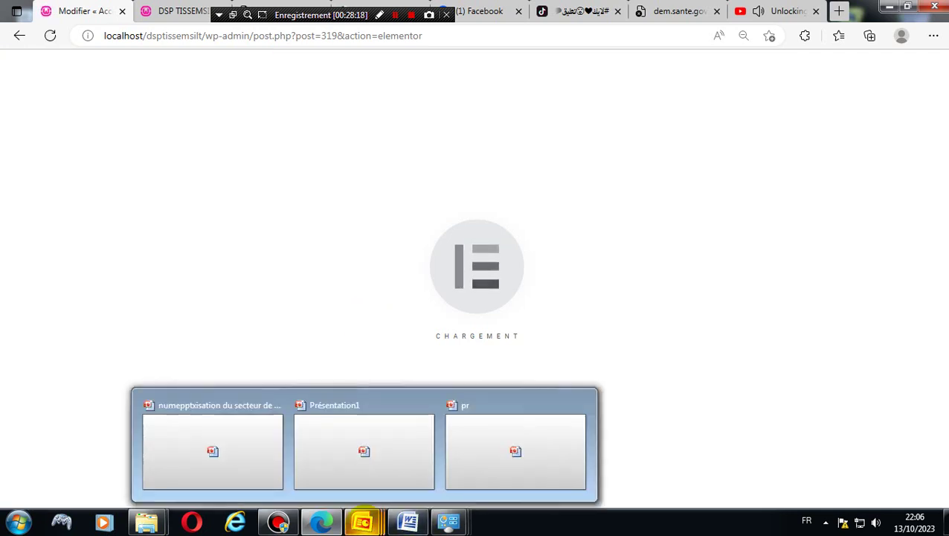
click(371, 459)
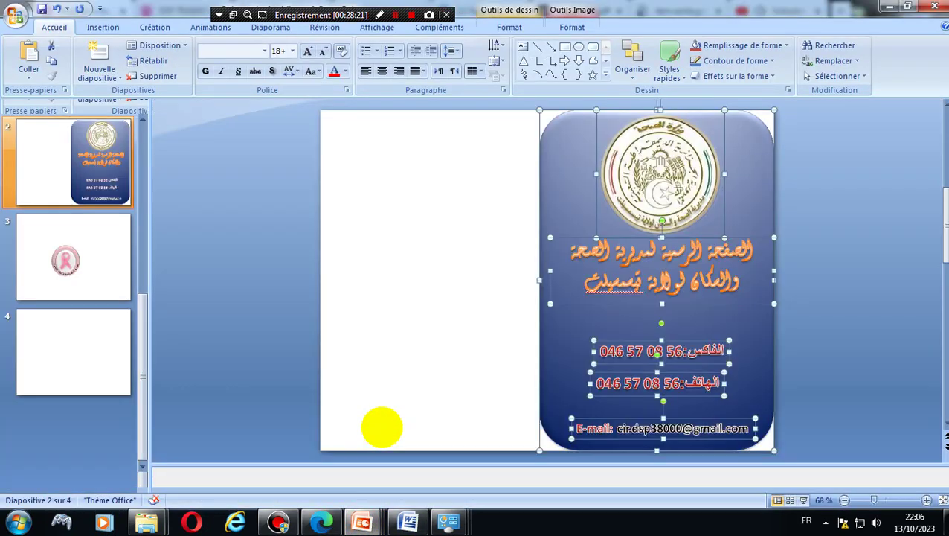
click(398, 271)
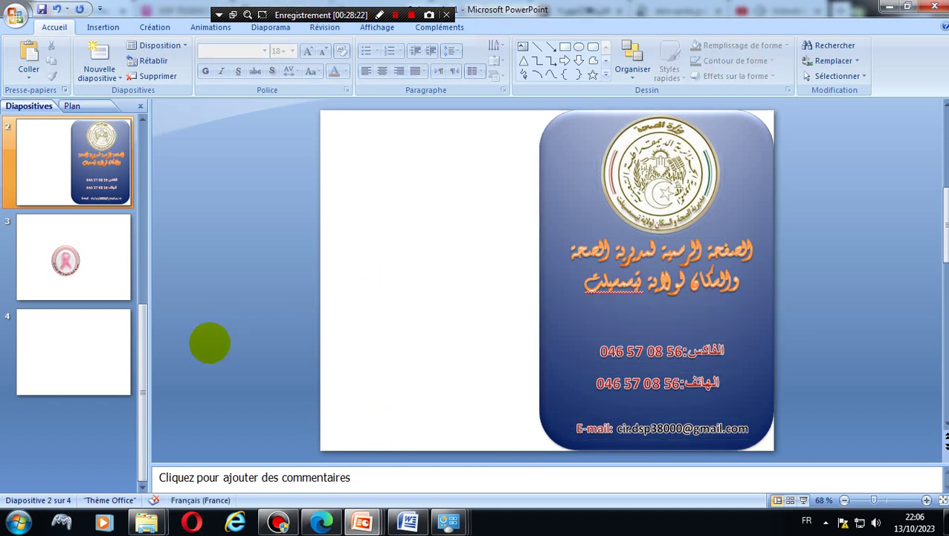
click(669, 383)
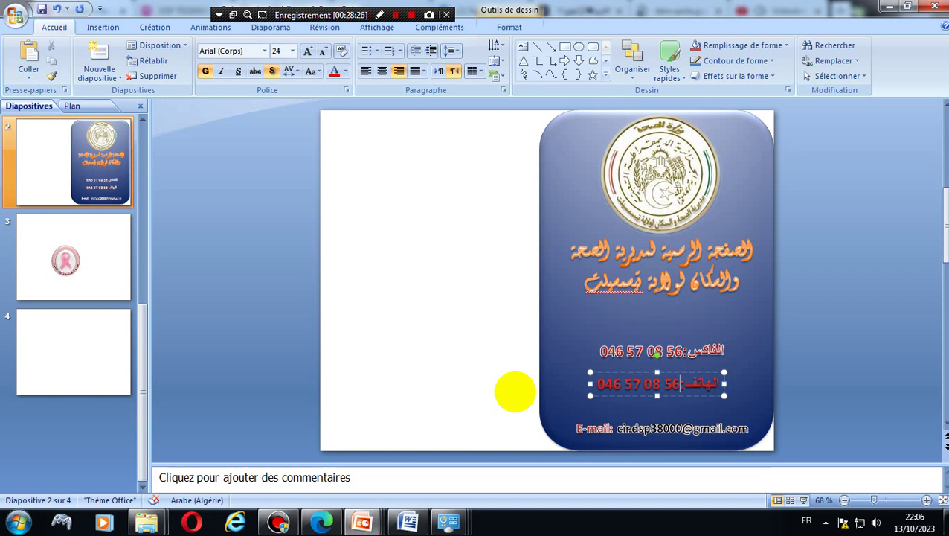
click(513, 370)
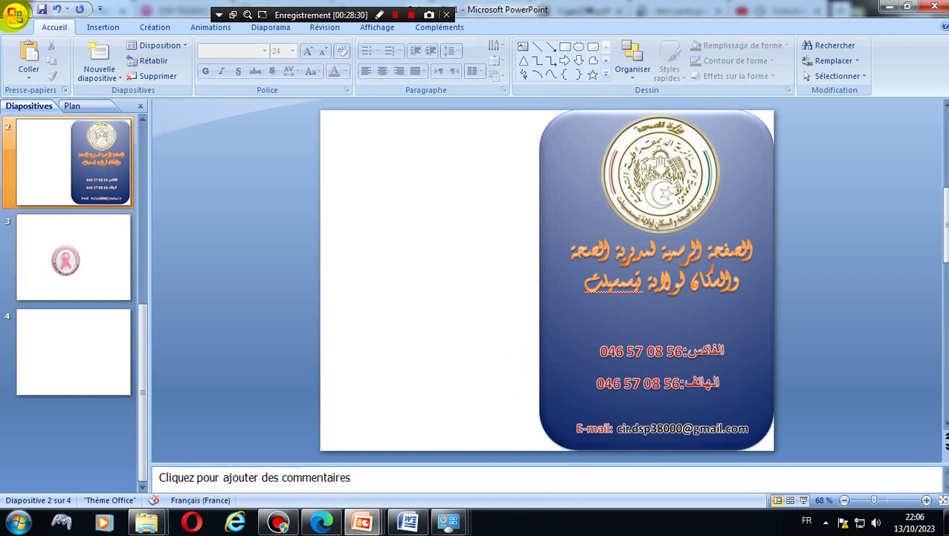
click(889, 7)
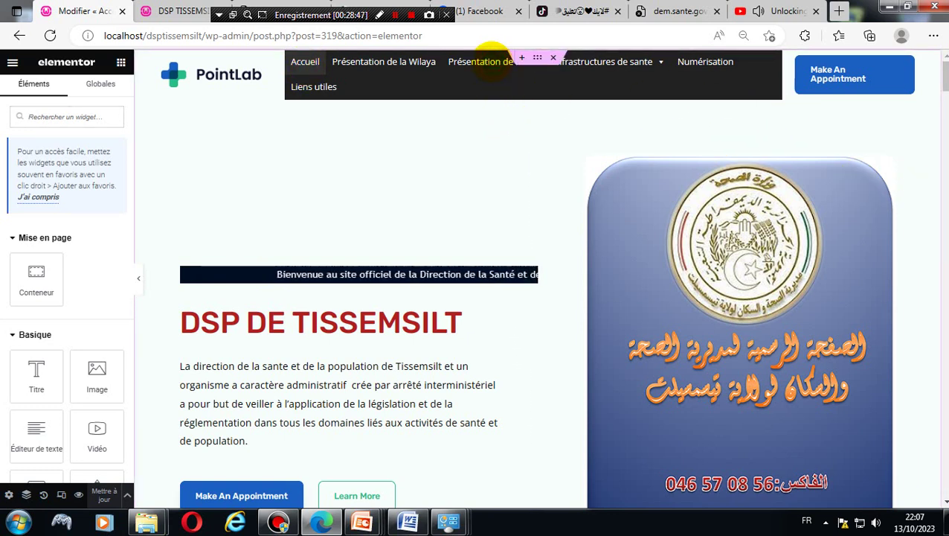
- Examine the horizontal header menu and the introductory section of the Accueil page in the Elementor editor
right_click(493, 62)
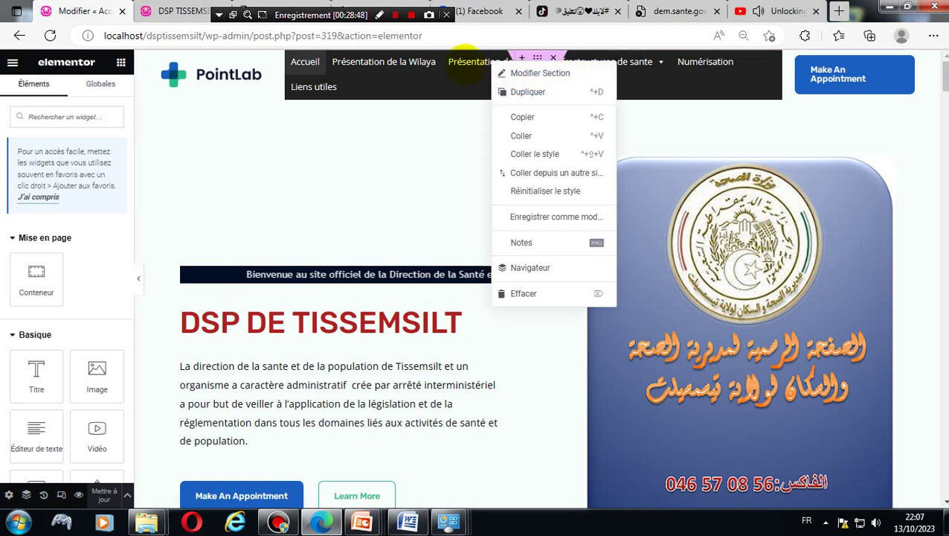
click(464, 62)
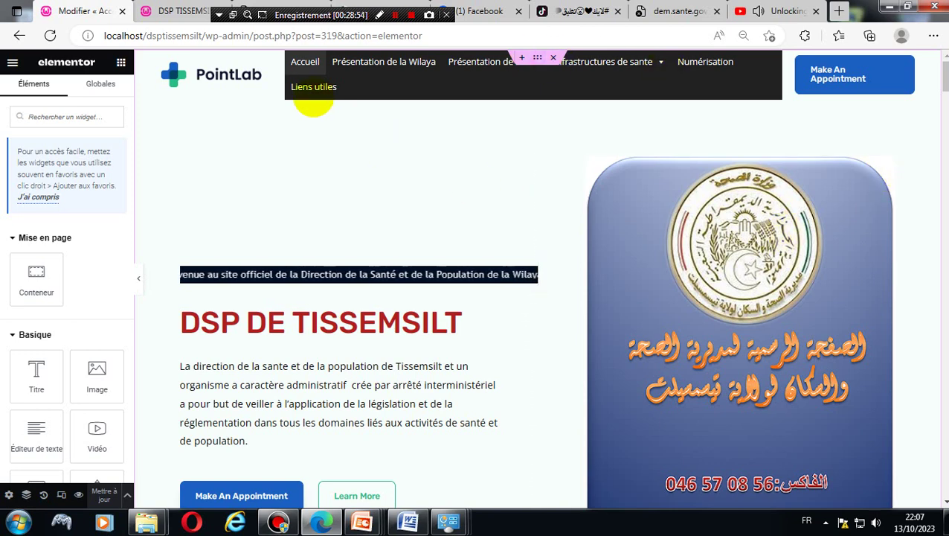
scroll(319, 164, down, 3)
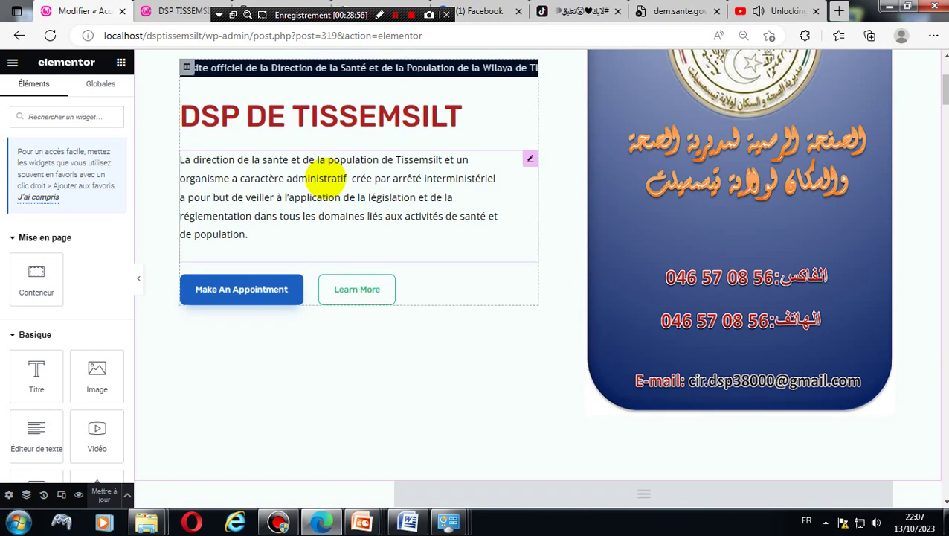
scroll(326, 177, up, 3)
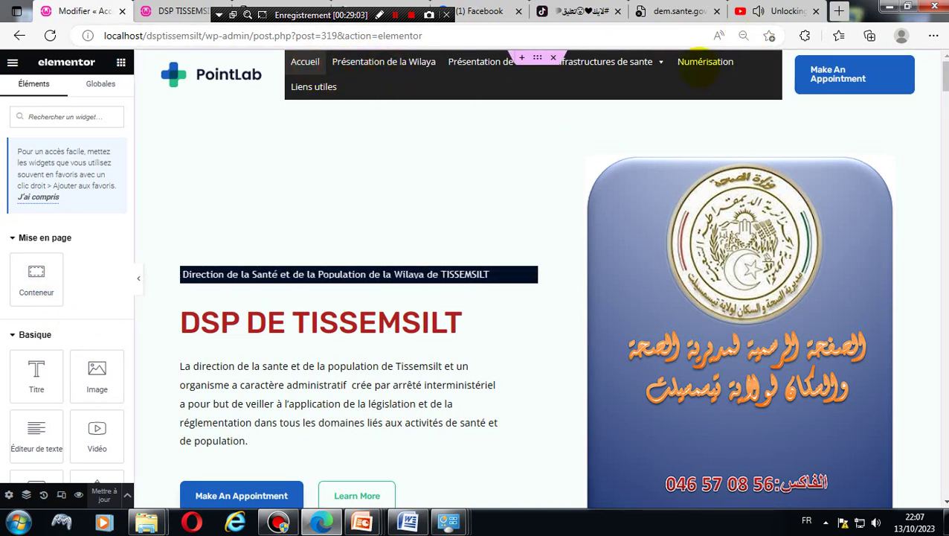
scroll(333, 238, down, 3)
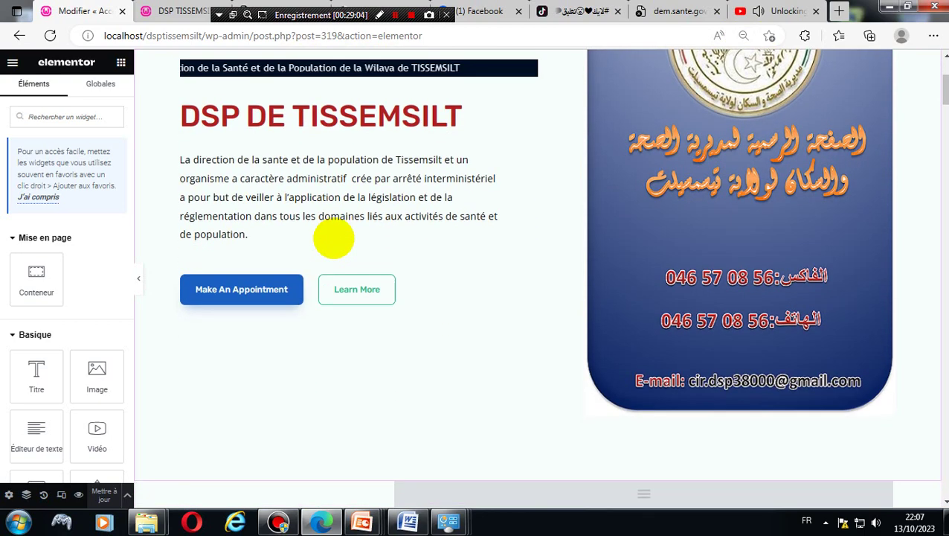
scroll(334, 238, up, 3)
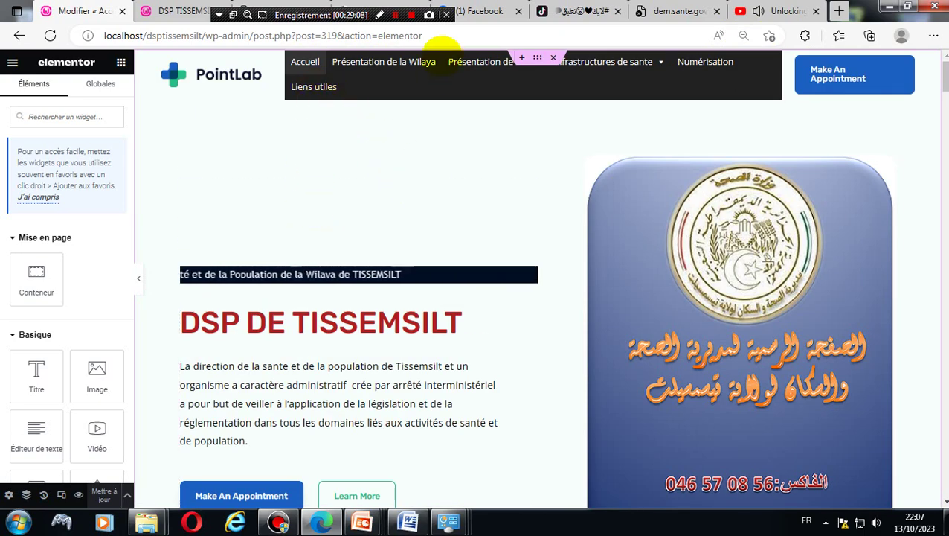
- Check the Infrastructures de sante submenus on the live site and return to the Elementor editor
click(182, 10)
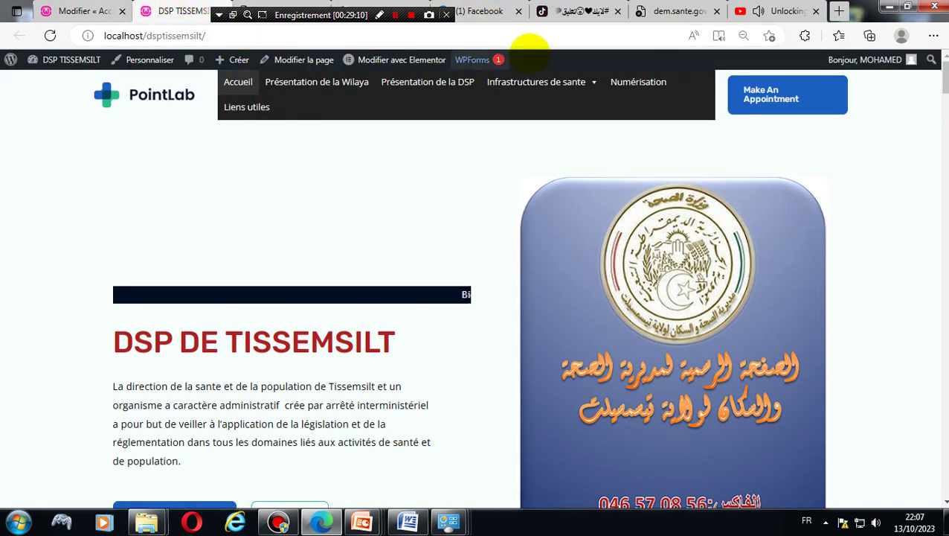
mouse_move(588, 84)
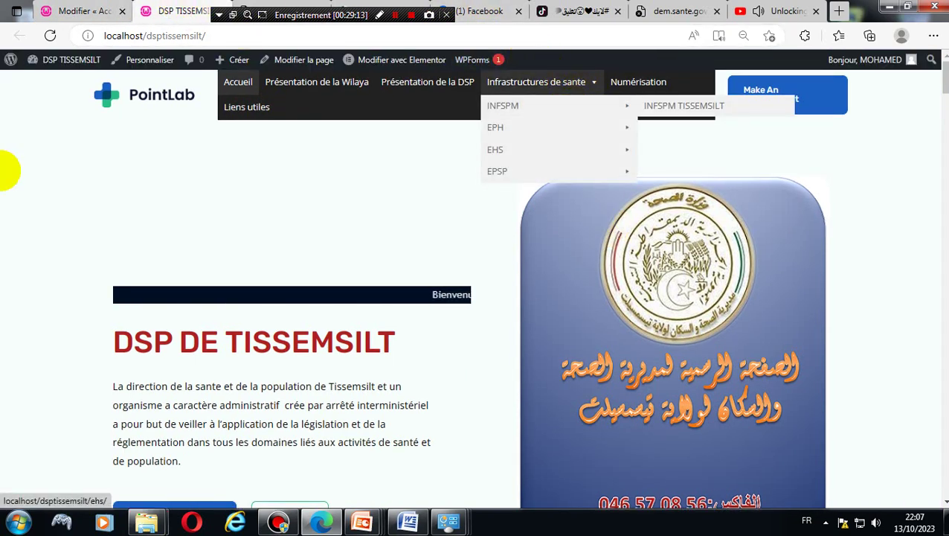
click(80, 10)
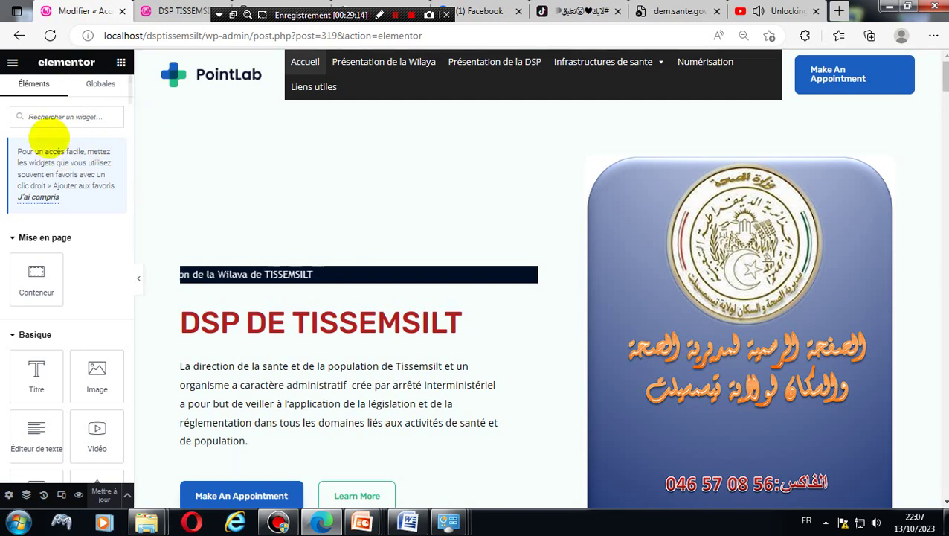
- Exit the Elementor editor and go back to the list of all pages in the WordPress admin
click(13, 61)
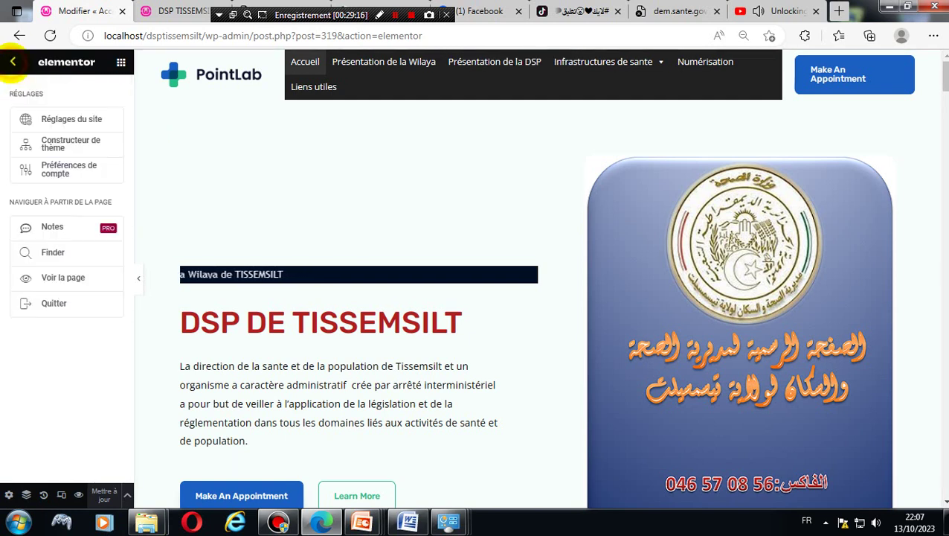
click(57, 302)
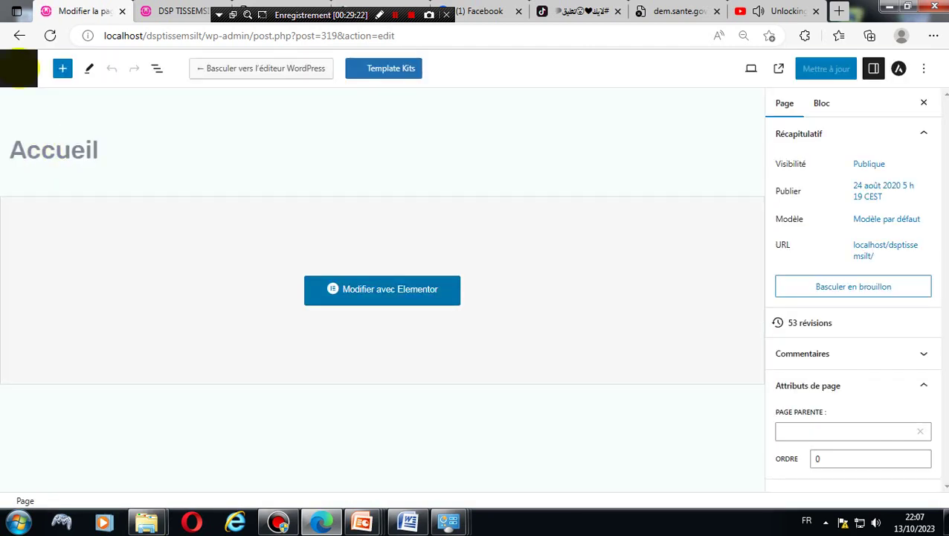
click(19, 67)
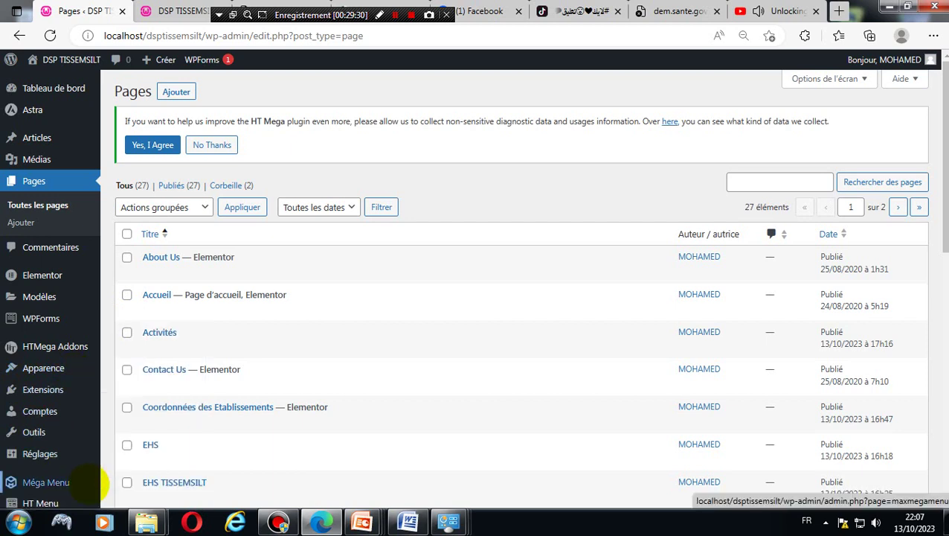
- Open the menu bar (Barre de menu) settings of the Par défaut theme in Max Mega Menu
mouse_move(88, 482)
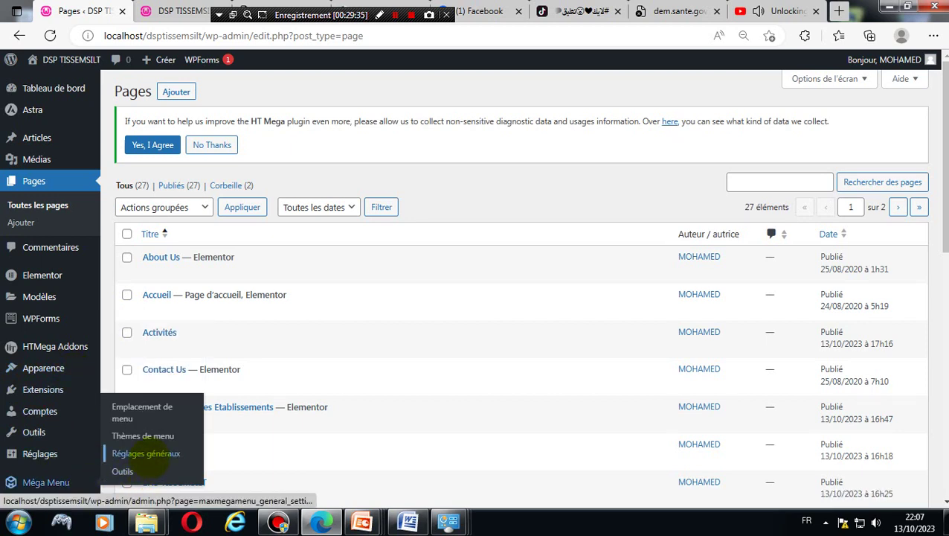
click(145, 455)
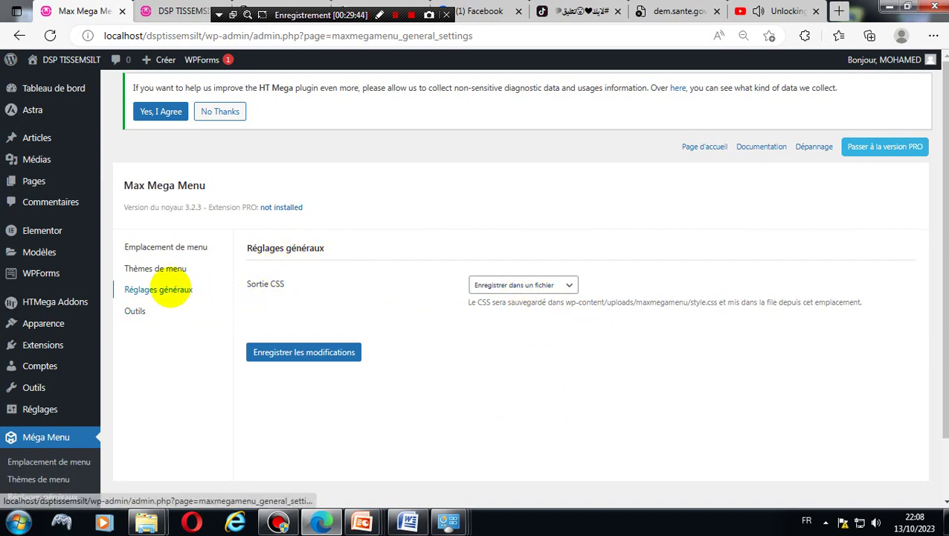
click(160, 270)
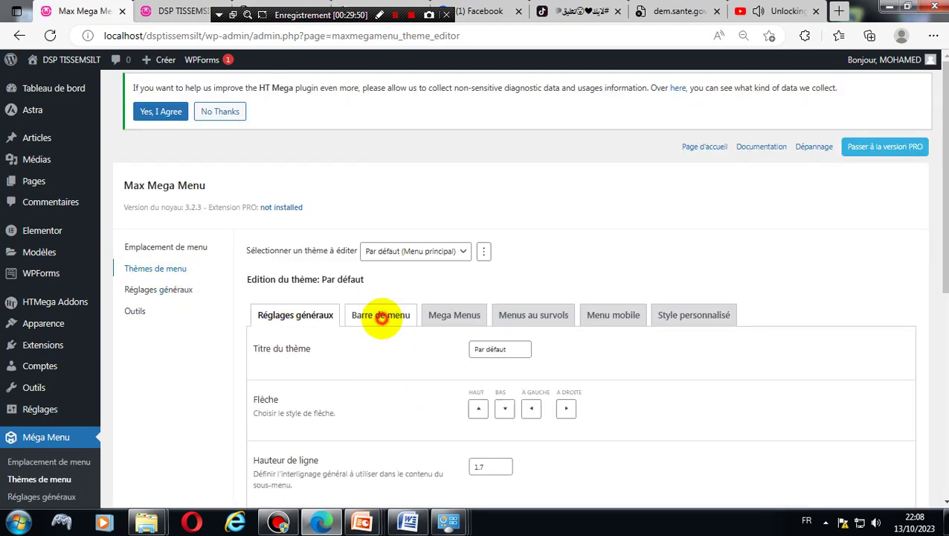
click(380, 316)
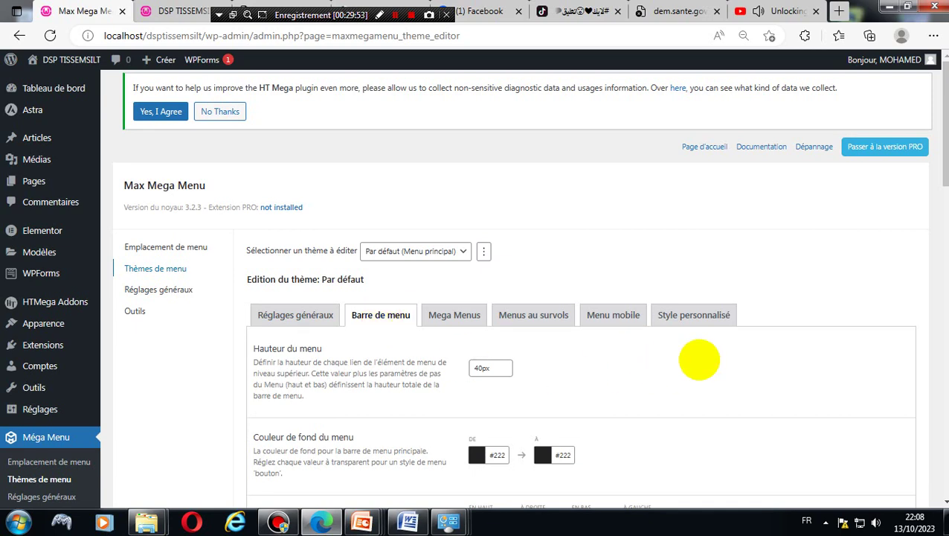
- Set the starting colour of the menu bar's background gradient to dark blue, rgb(15, 54, 111)
scroll(651, 376, down, 1)
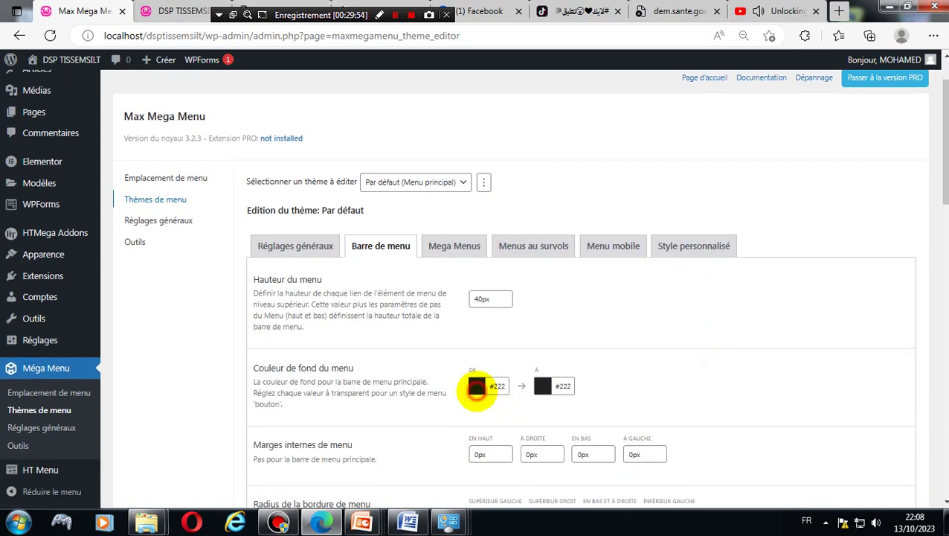
click(476, 385)
click(678, 281)
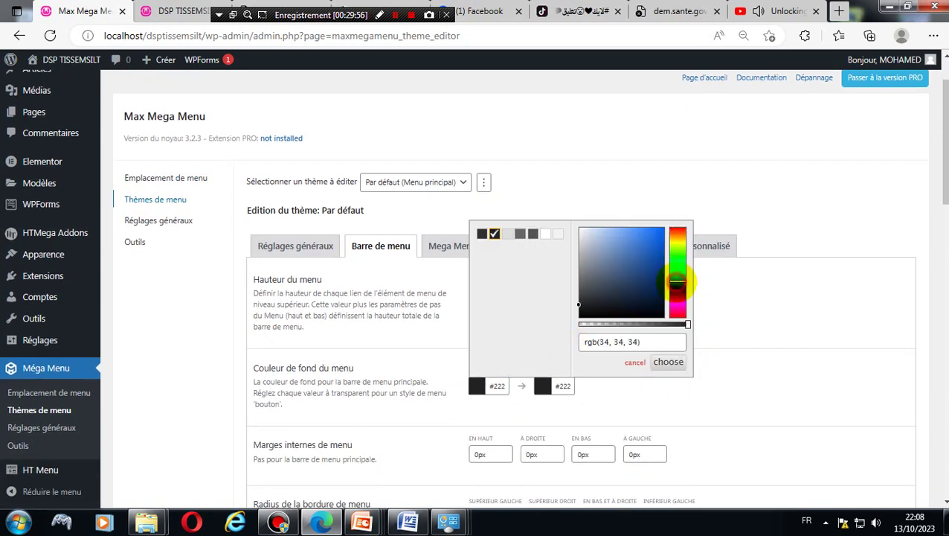
click(656, 233)
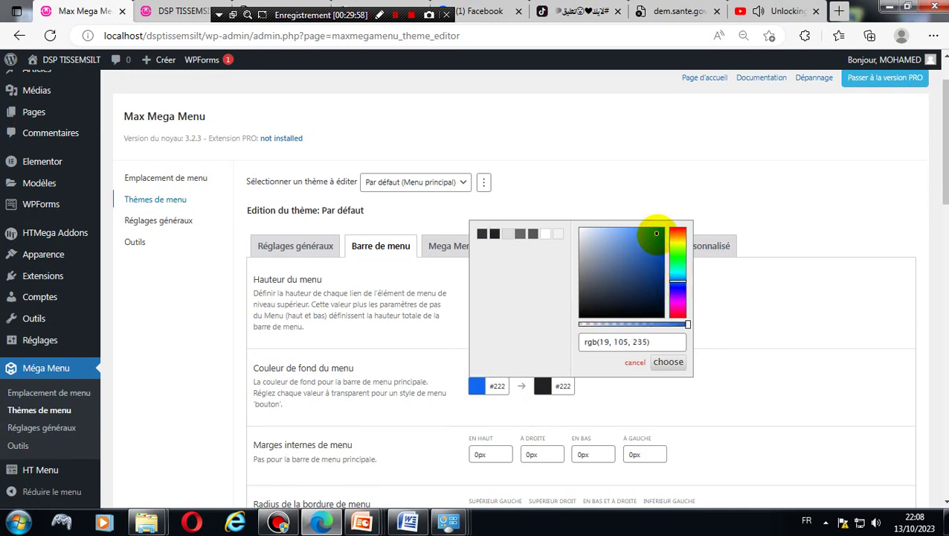
mouse_move(657, 234)
mouse_down()
mouse_move(632, 265)
mouse_move(652, 278)
mouse_up()
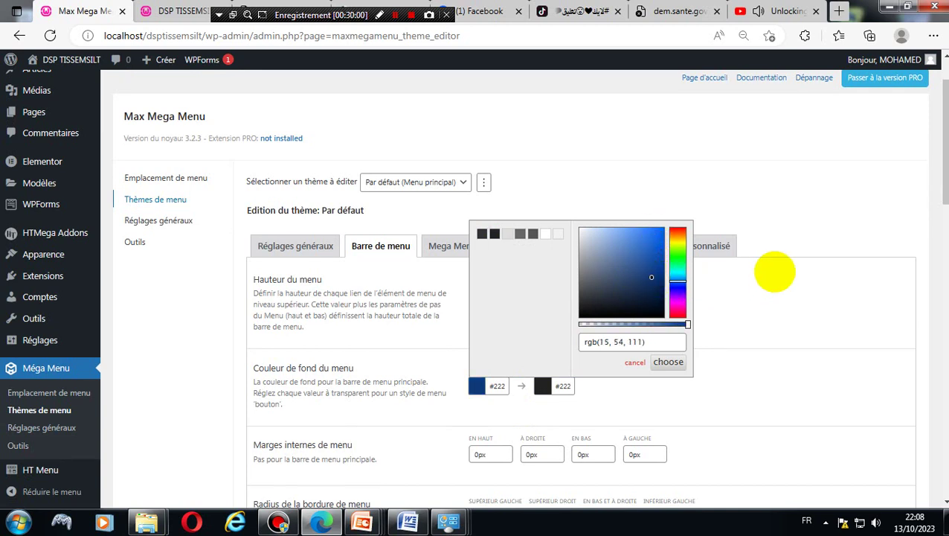
click(810, 318)
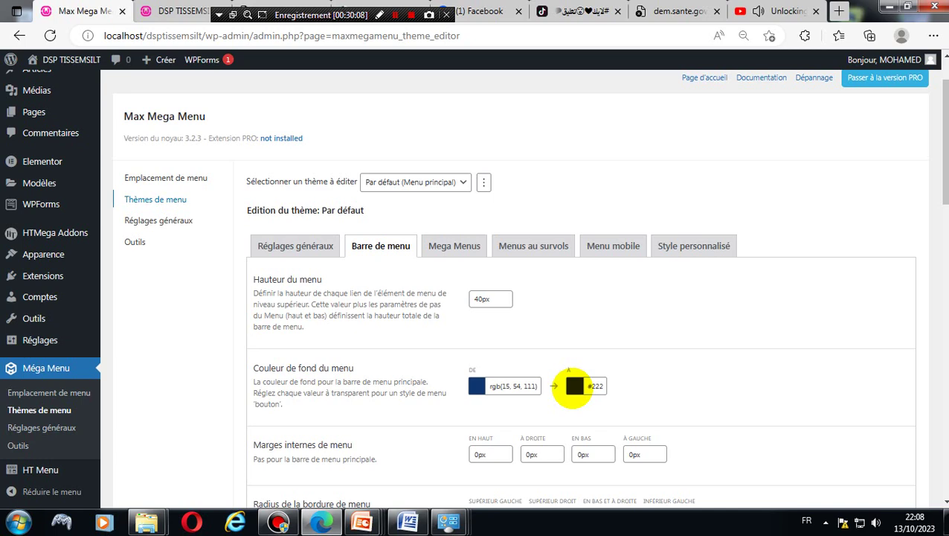
- Save the changes to the Par défaut menu theme
scroll(848, 216, down, 1)
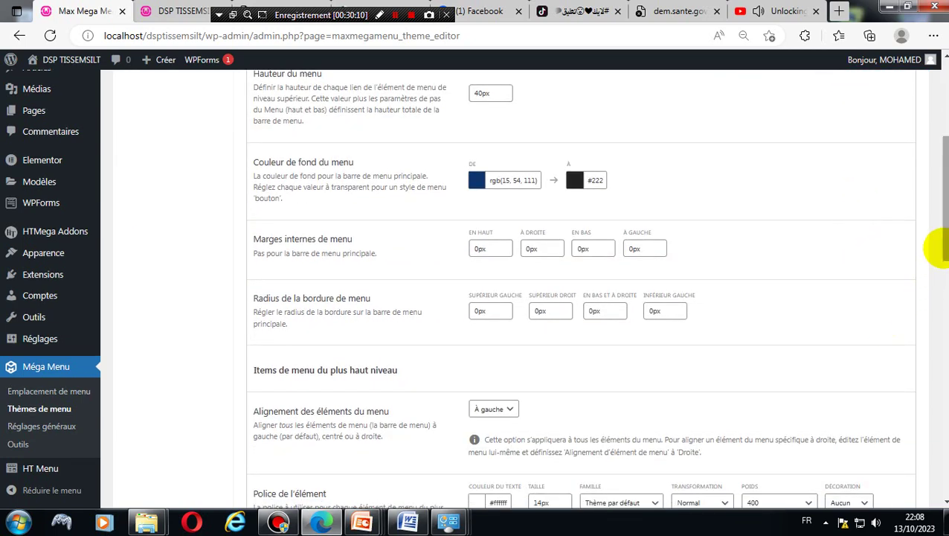
drag(934, 248, 615, 484)
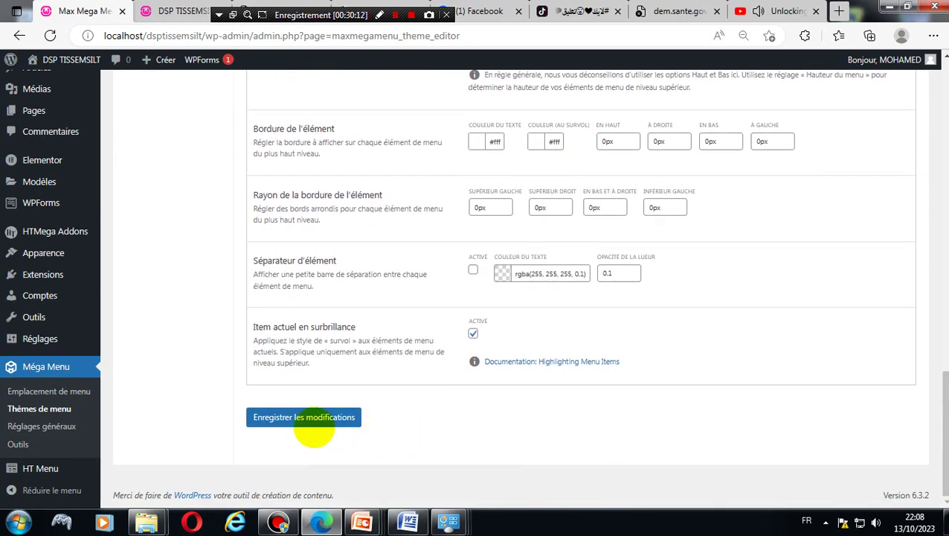
click(311, 418)
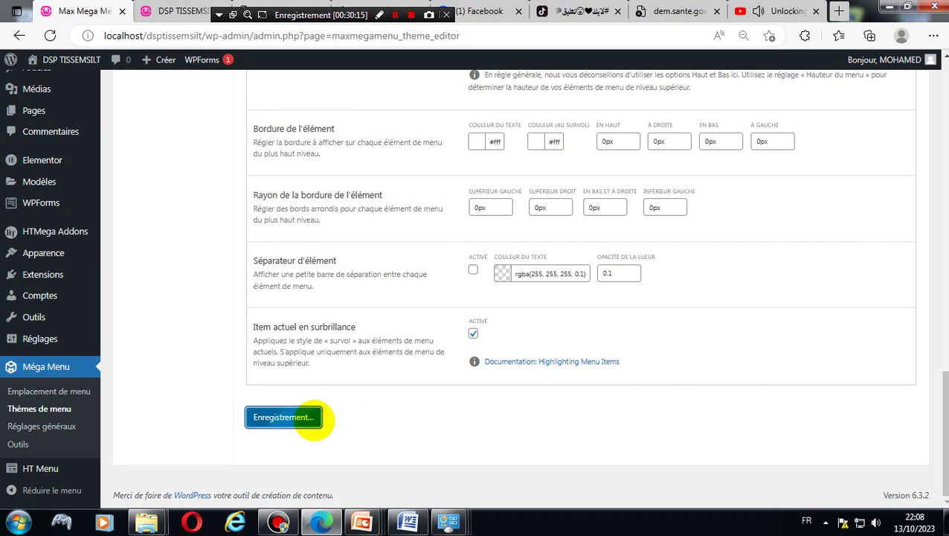
- Reload the live site, compare the header menu's colours with the SECTEUR PUBLIC vertical menu, and return to the Max Mega Menu theme settings
click(179, 12)
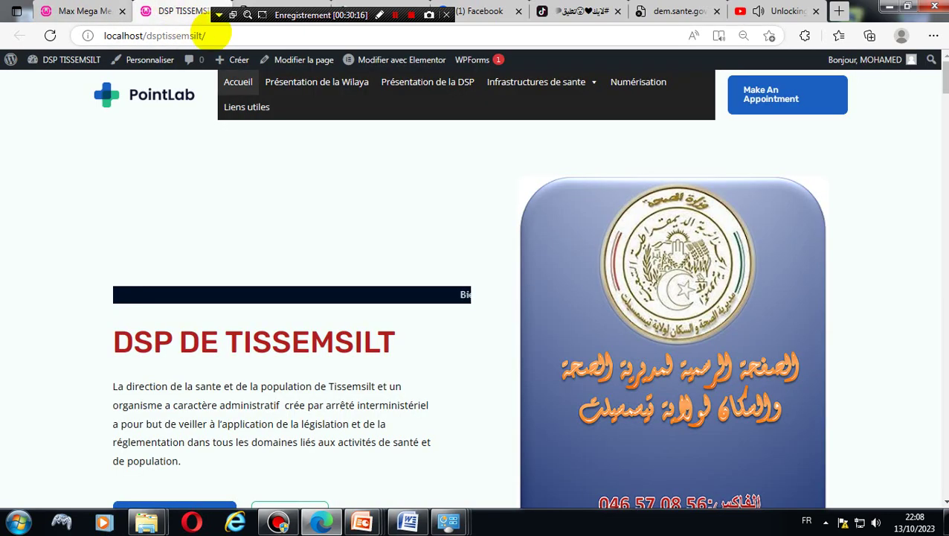
click(208, 35)
key(Return)
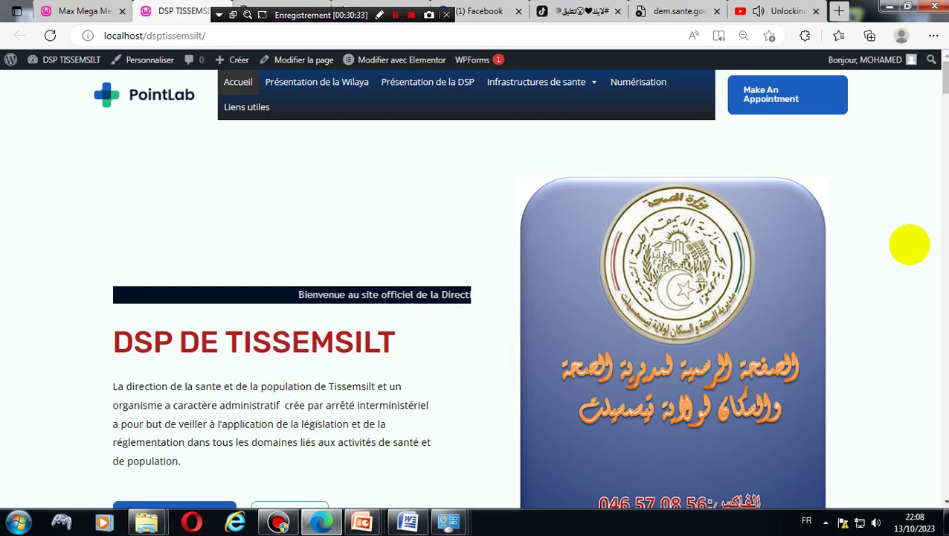
scroll(918, 237, down, 5)
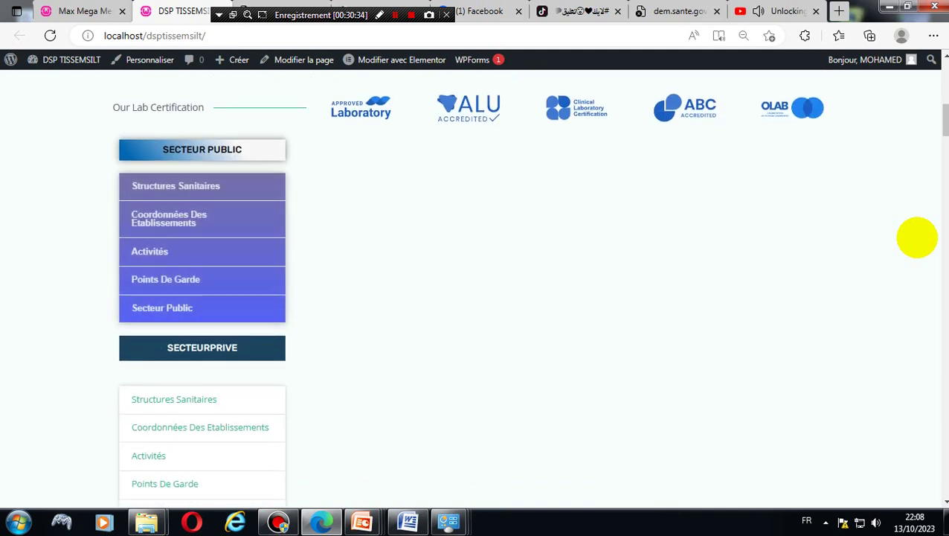
scroll(917, 237, up, 5)
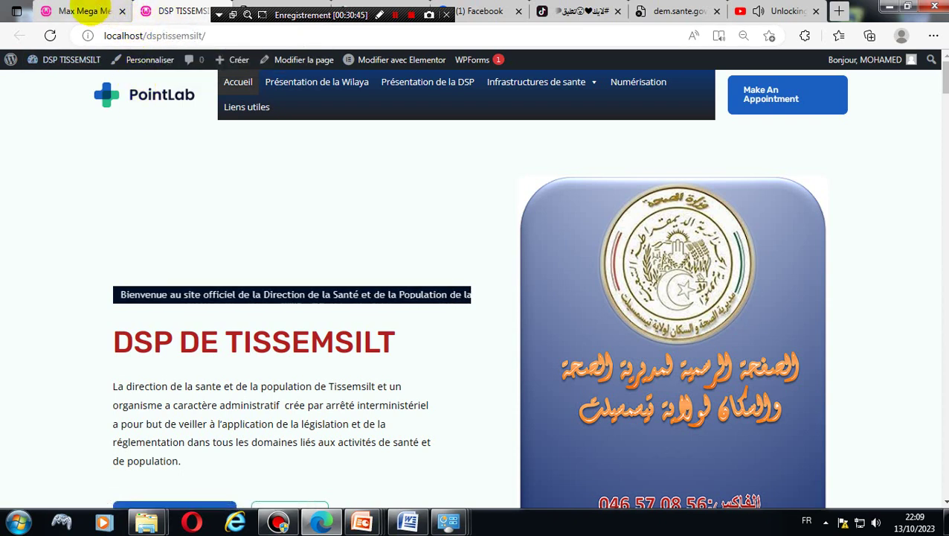
click(87, 10)
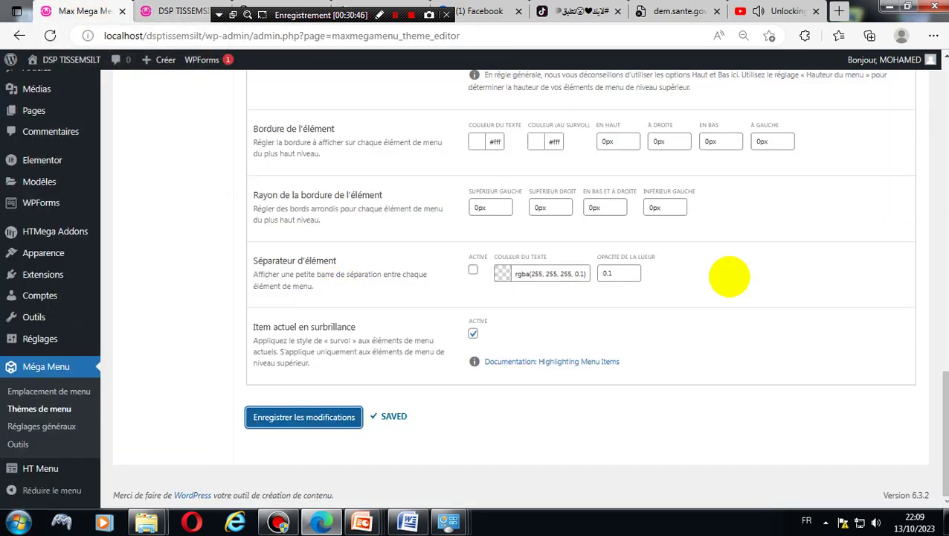
- Set the ending colour of the menu bar's background gradient to red, rgb(242, 0, 19)
scroll(773, 245, up, 3)
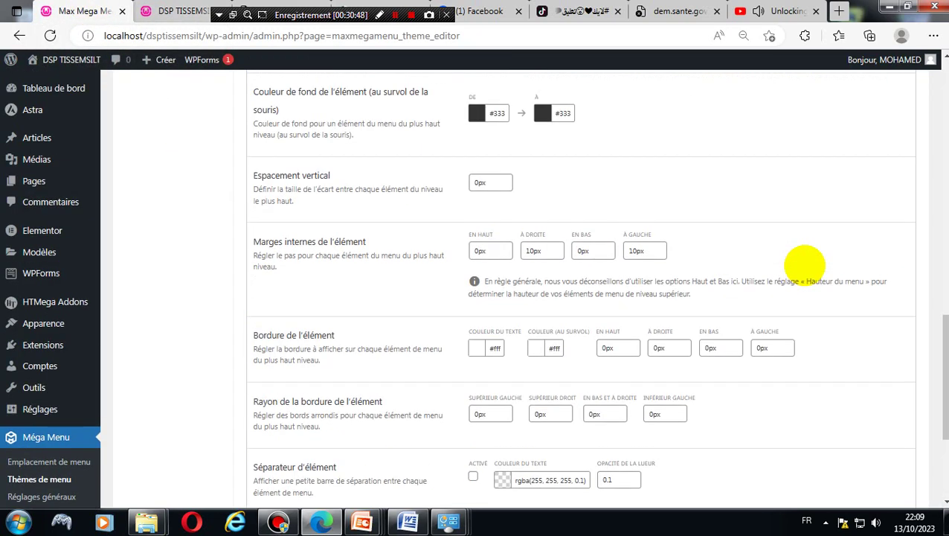
scroll(805, 265, up, 2)
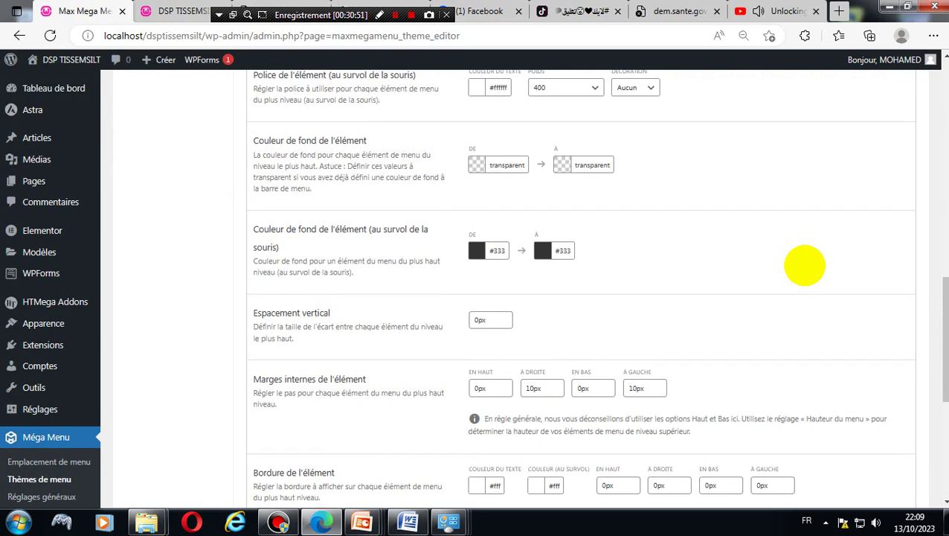
scroll(804, 264, up, 10)
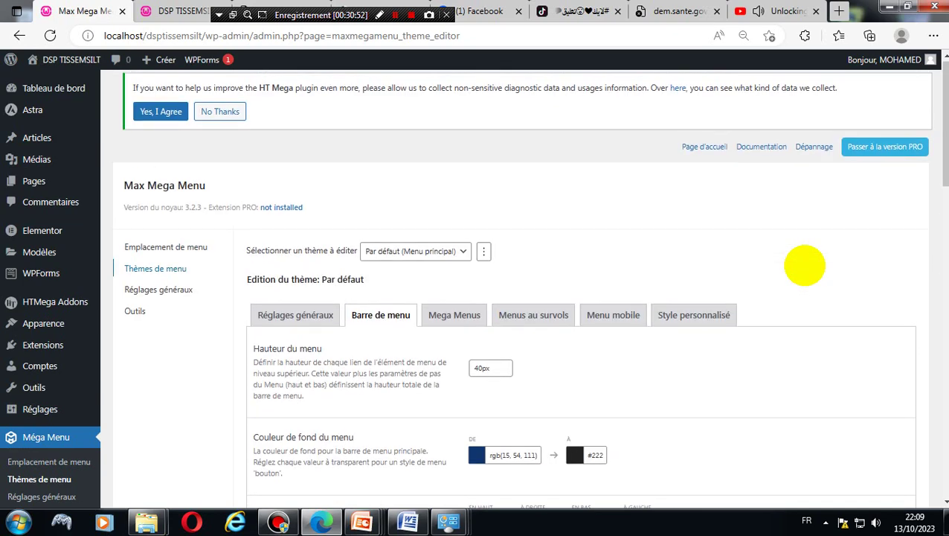
scroll(804, 264, down, 1)
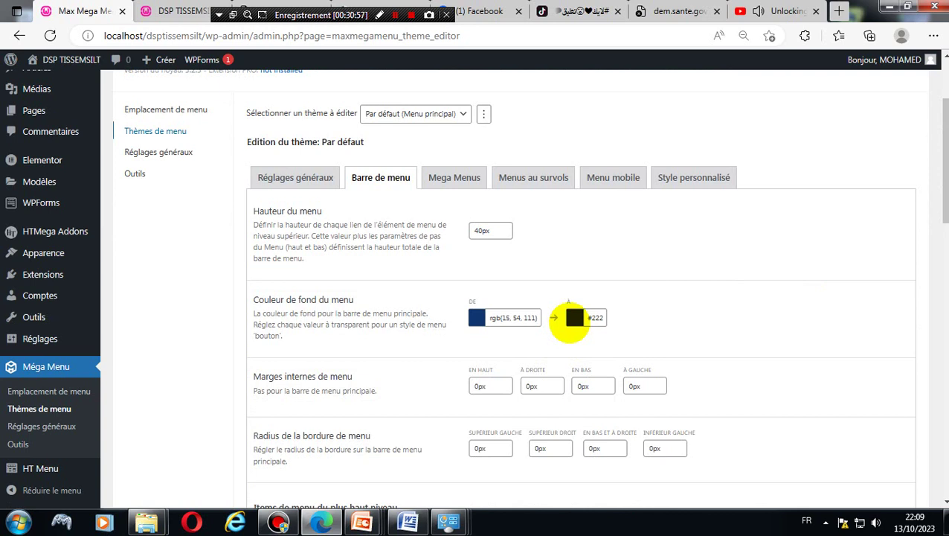
click(574, 318)
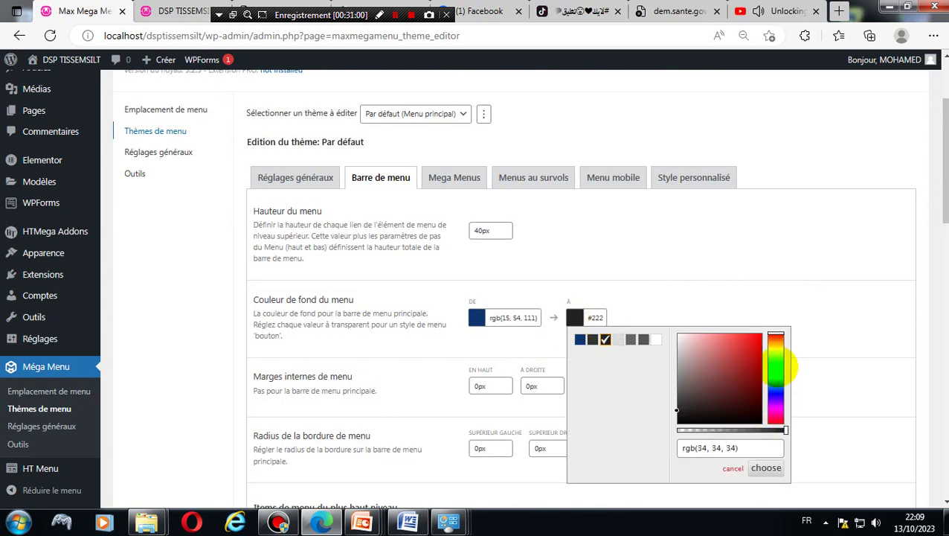
click(776, 366)
drag(776, 366, 776, 400)
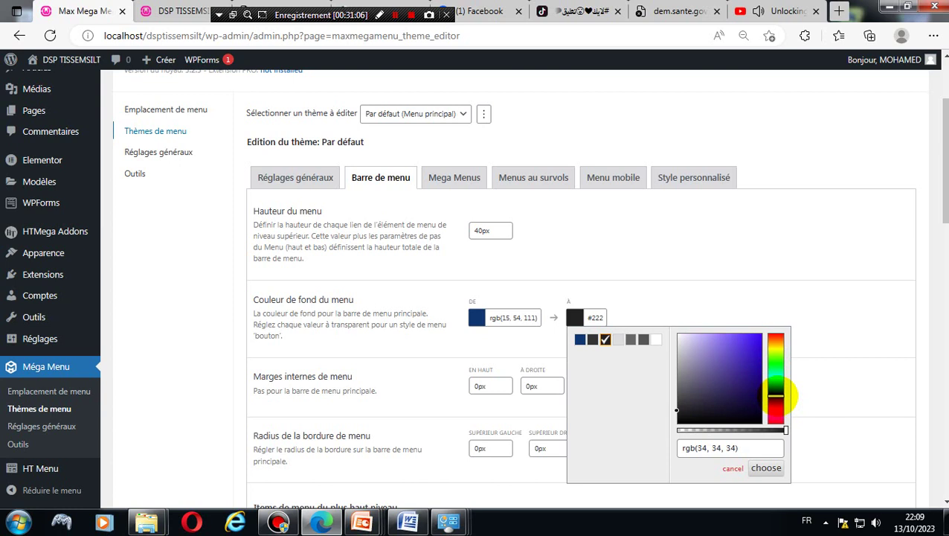
drag(776, 395, 779, 421)
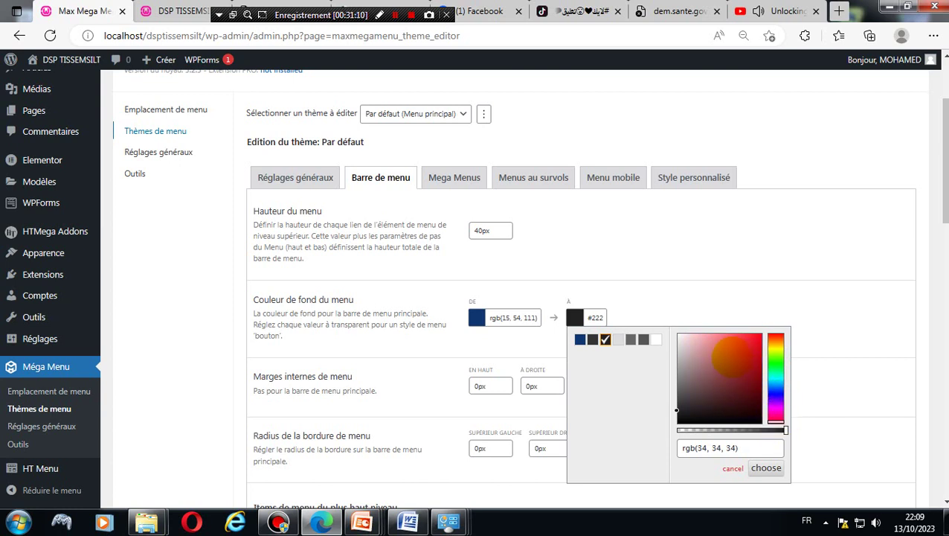
click(742, 348)
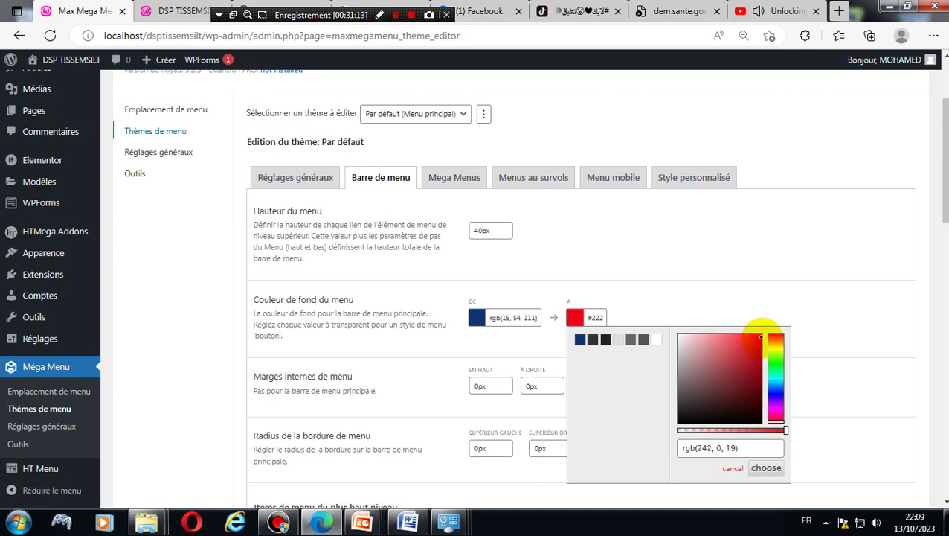
click(831, 334)
- Save the Par défaut menu theme with the red gradient end colour
scroll(924, 310, down, 3)
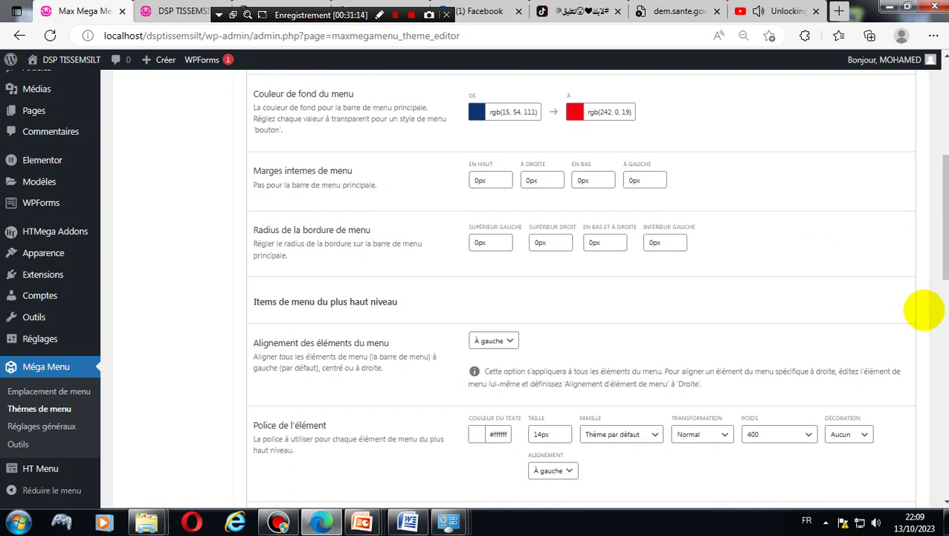
scroll(924, 310, down, 10)
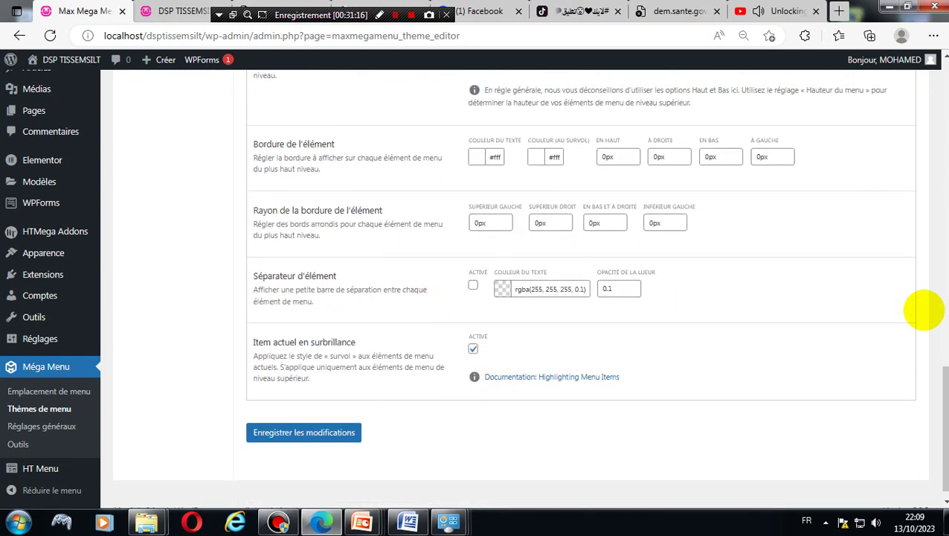
click(328, 414)
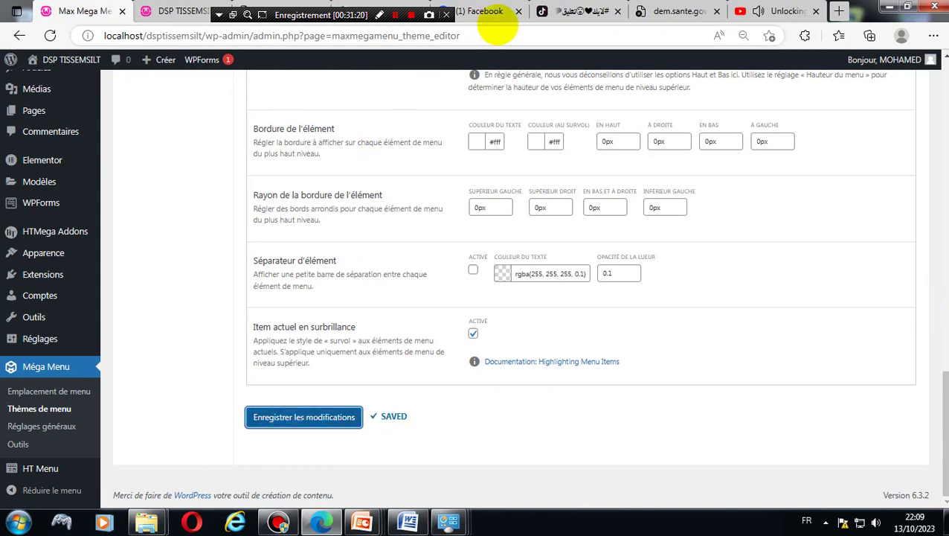
- Reload the live site to check the header menu's blue-to-red gradient, and return to the Max Mega Menu theme settings
click(158, 11)
click(226, 36)
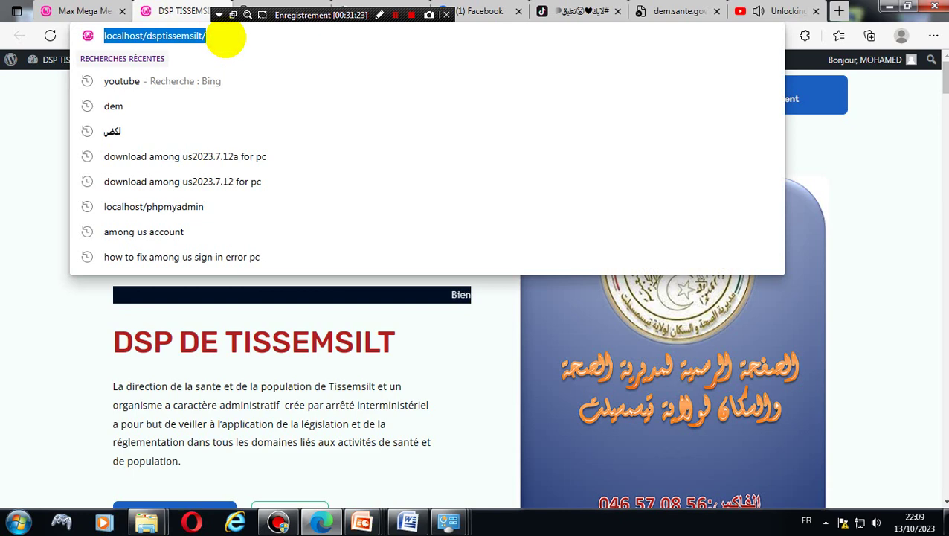
key(Return)
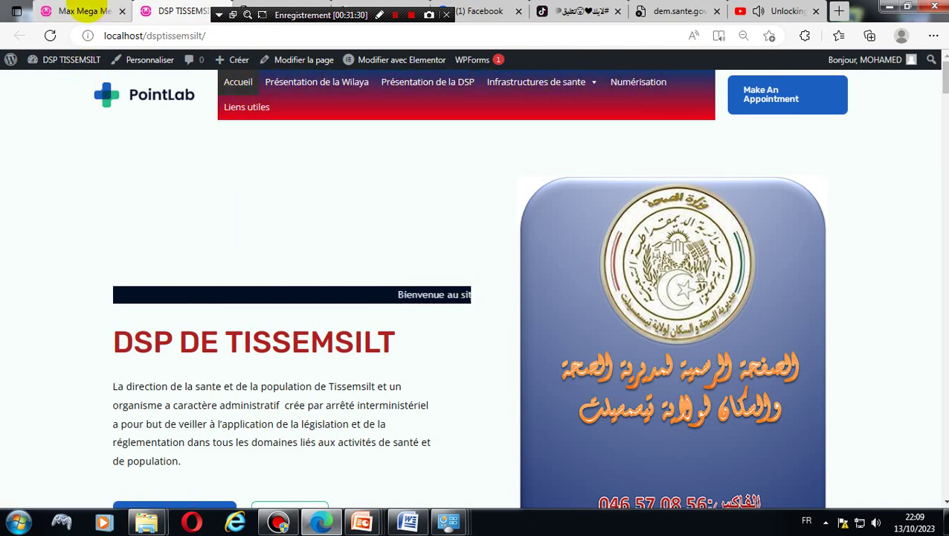
click(86, 8)
- Set the ending colour of the menu bar's background gradient back to dark grey, rgb(34, 34, 34)
scroll(746, 297, up, 10)
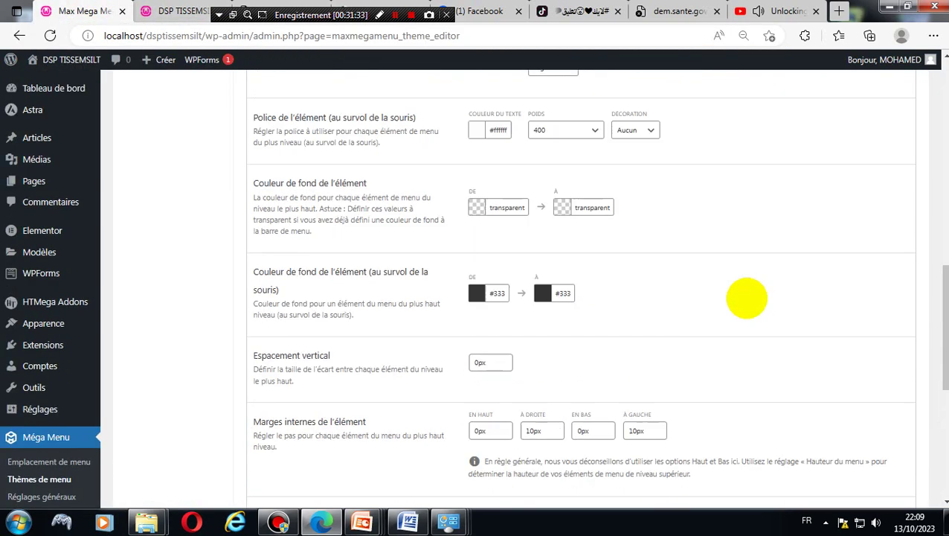
scroll(746, 296, up, 10)
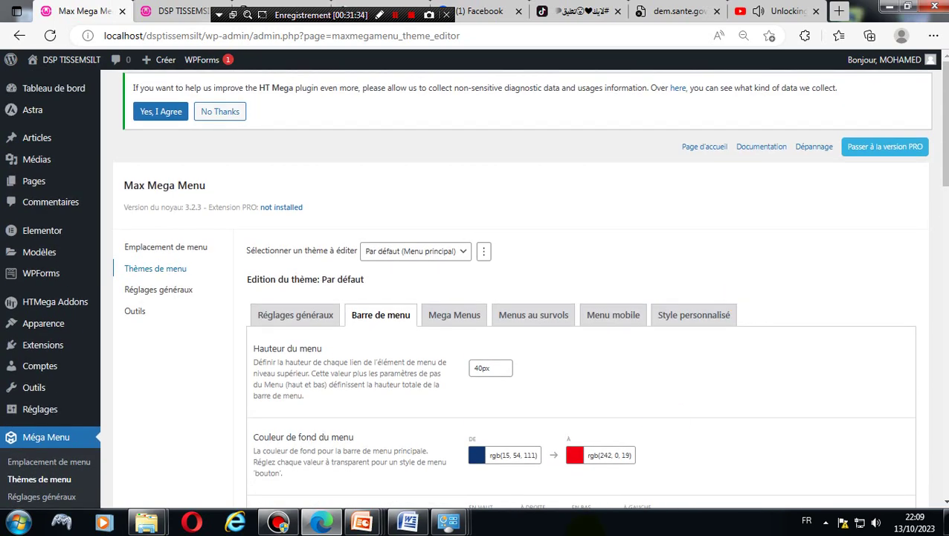
click(573, 454)
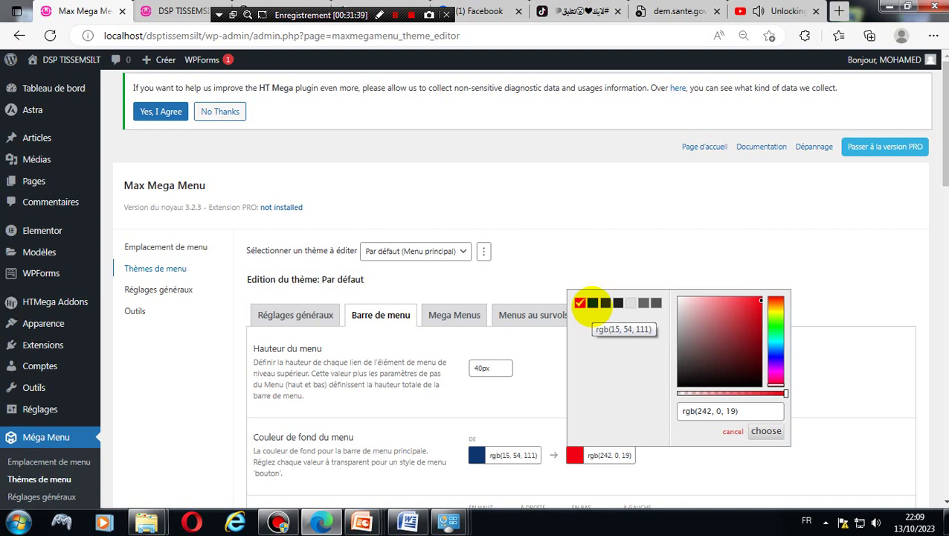
click(592, 303)
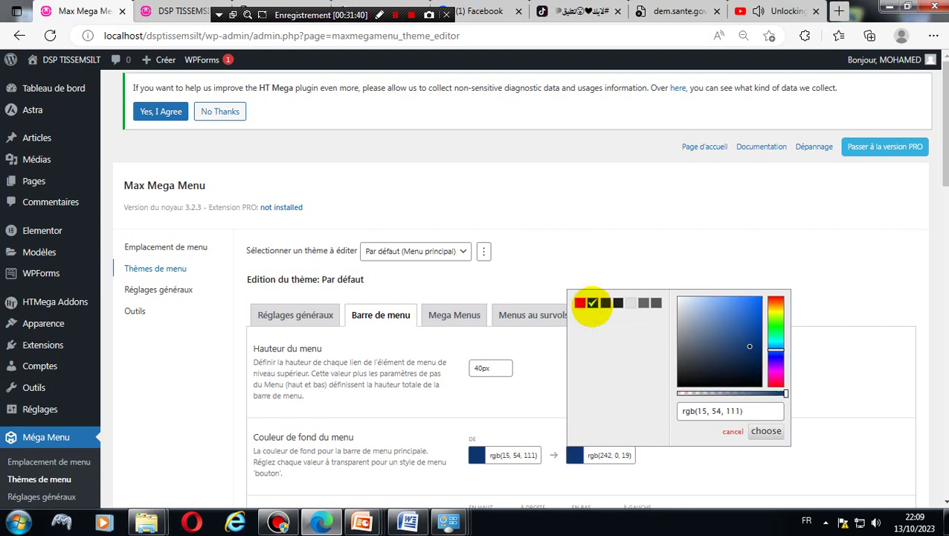
click(617, 303)
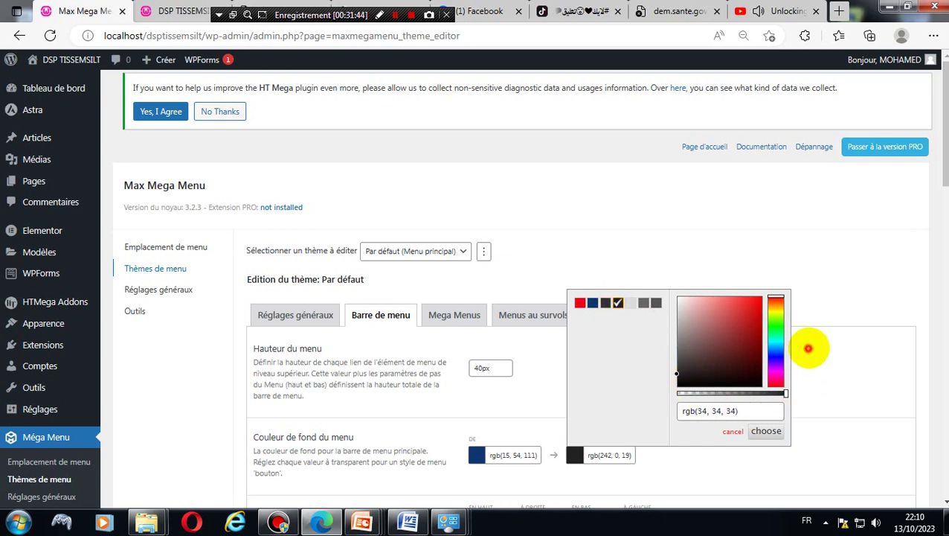
click(811, 345)
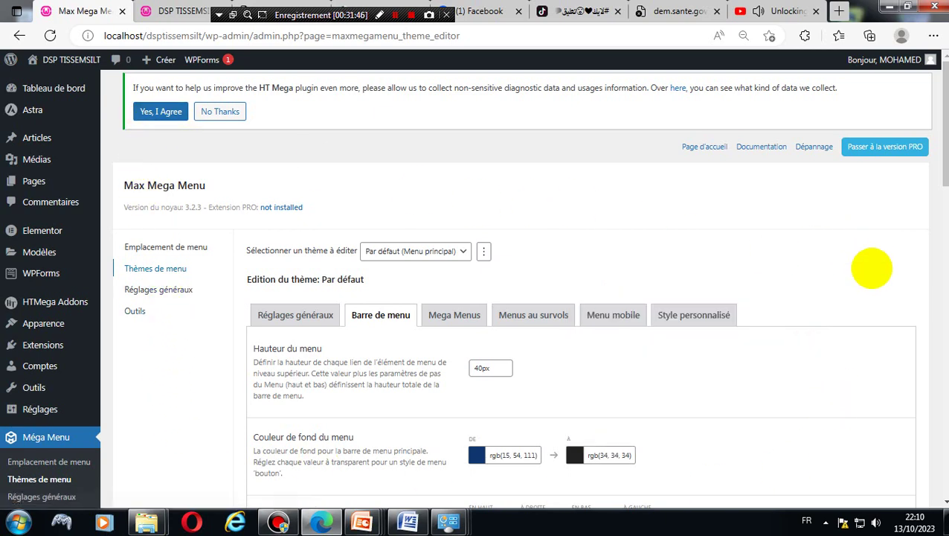
- Save the Par défaut menu theme with the dark grey gradient end colour
scroll(866, 290, down, 7)
scroll(858, 313, up, 7)
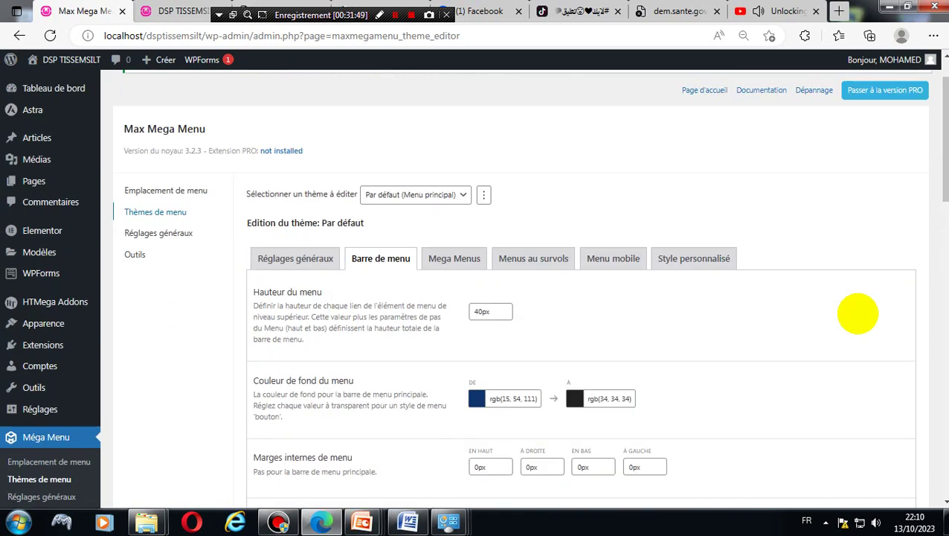
scroll(857, 313, down, 4)
scroll(858, 313, down, 10)
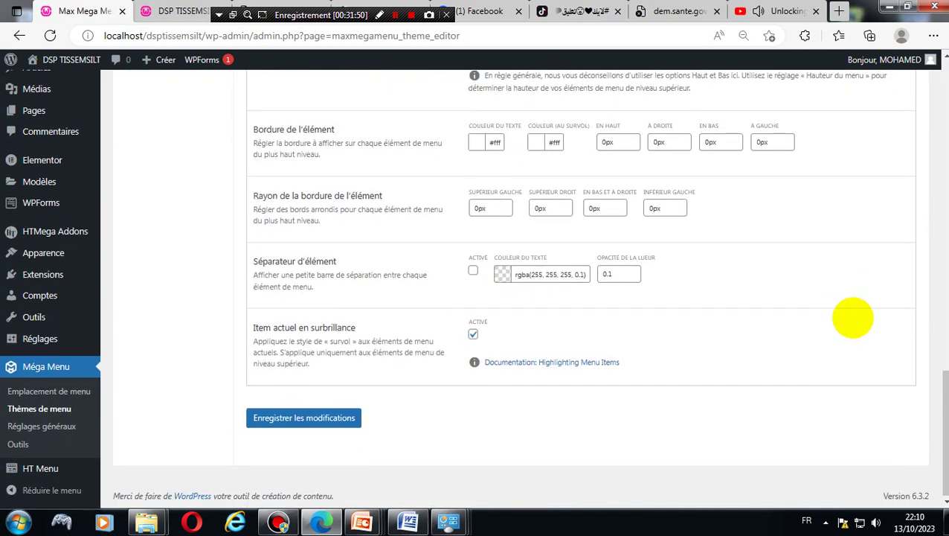
click(327, 418)
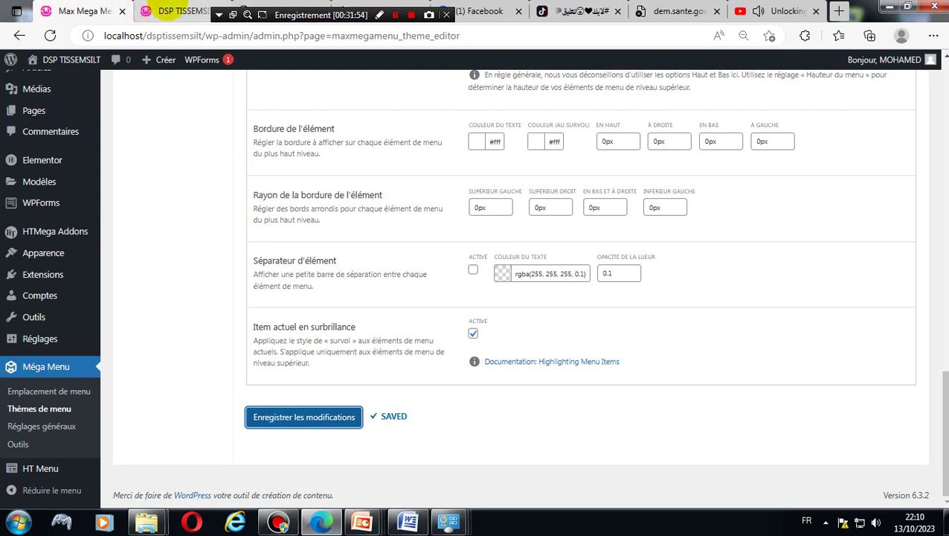
- Reload the live site to check the header menu's blue-to-grey gradient, and return to the menu theme settings
click(169, 10)
click(219, 32)
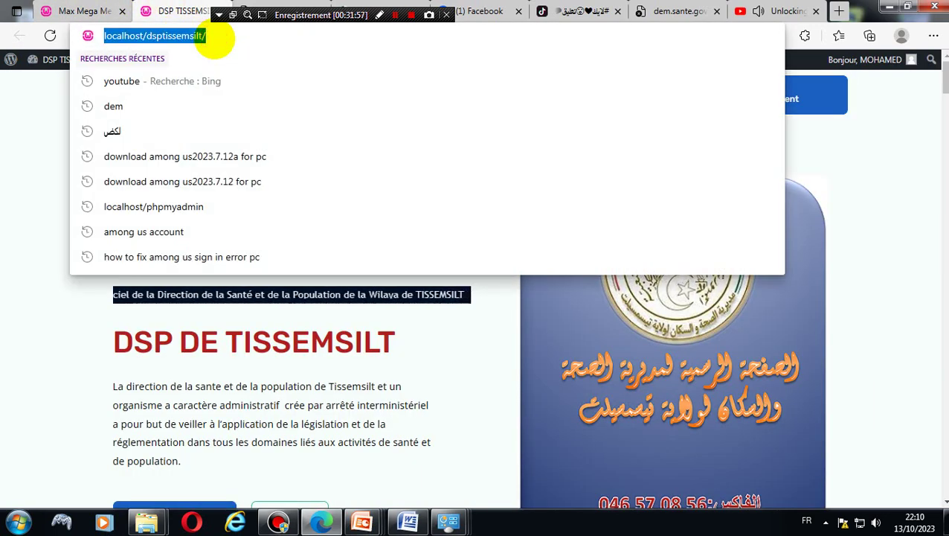
key(Return)
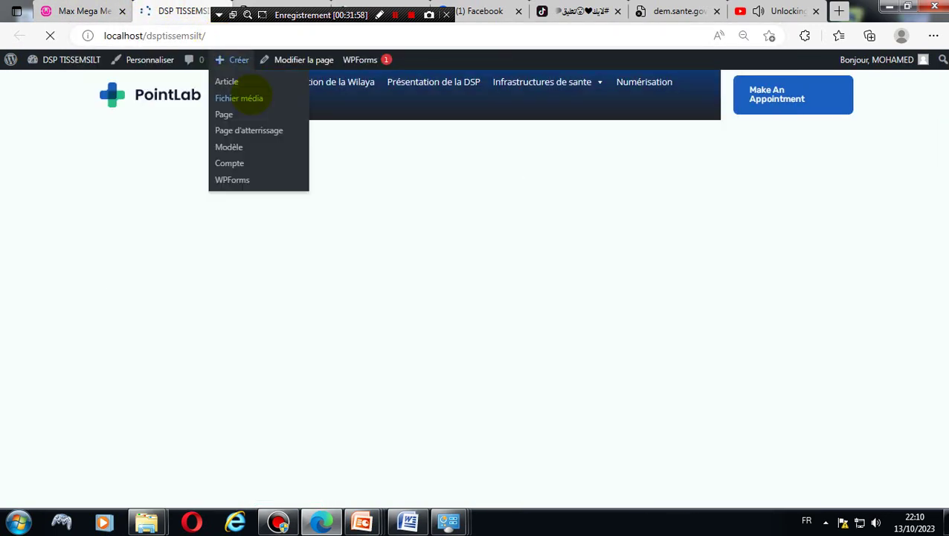
mouse_move(601, 82)
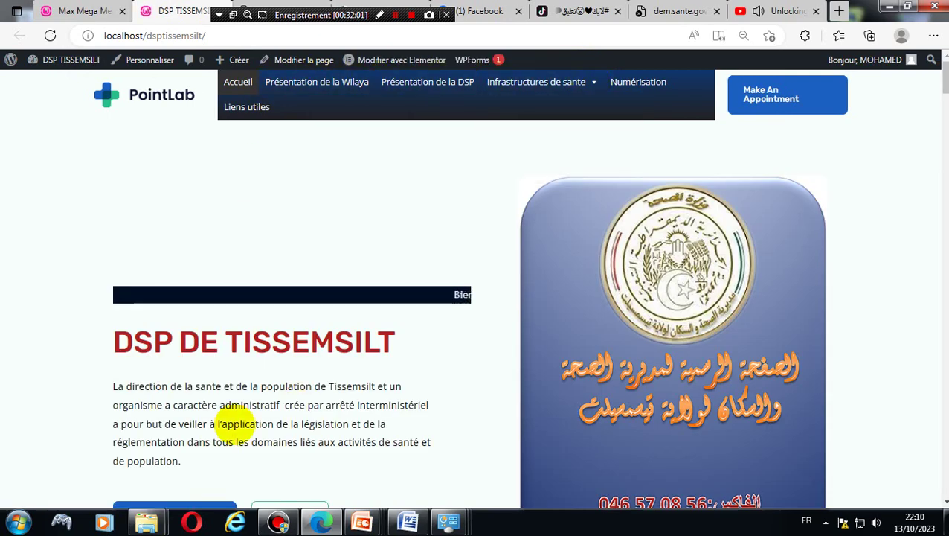
click(65, 12)
- Open the Mega Menus settings of the Par défaut theme
scroll(862, 298, up, 10)
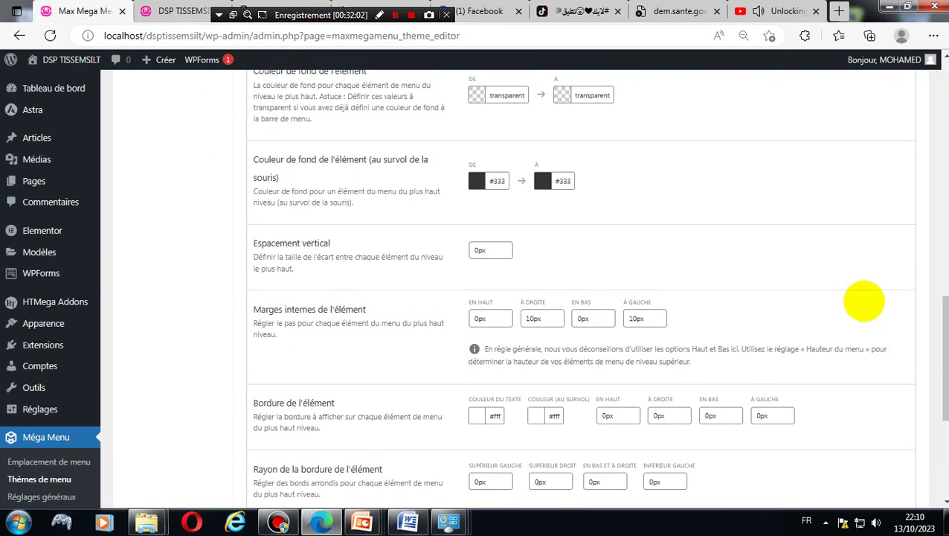
scroll(864, 300, up, 5)
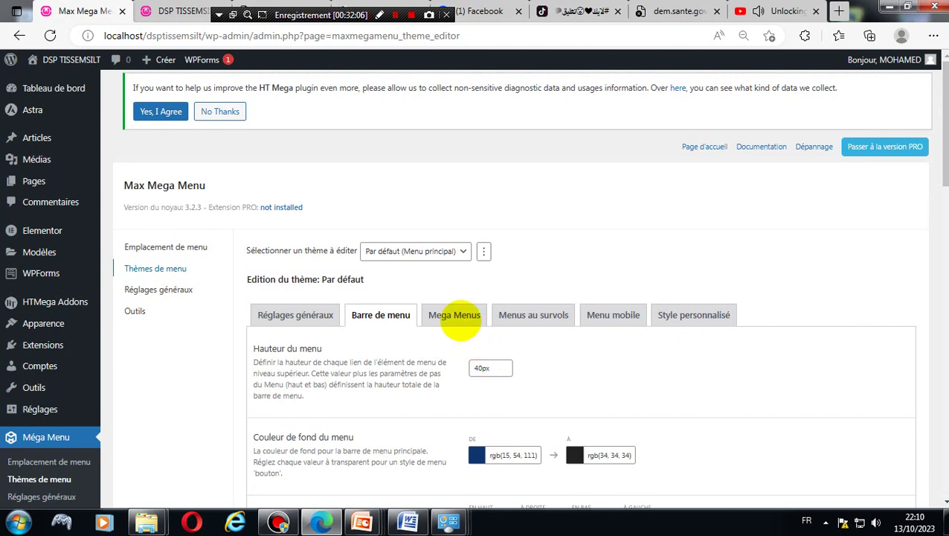
click(455, 316)
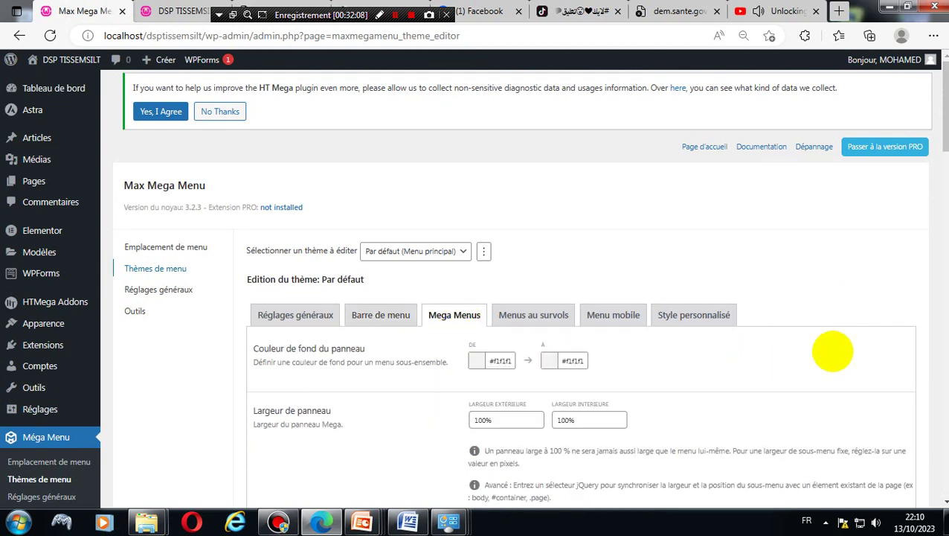
- Set the starting hover background colour of the second-level menu items to red, rgb(242, 0, 19)
scroll(943, 119, down, 2)
scroll(943, 119, down, 7)
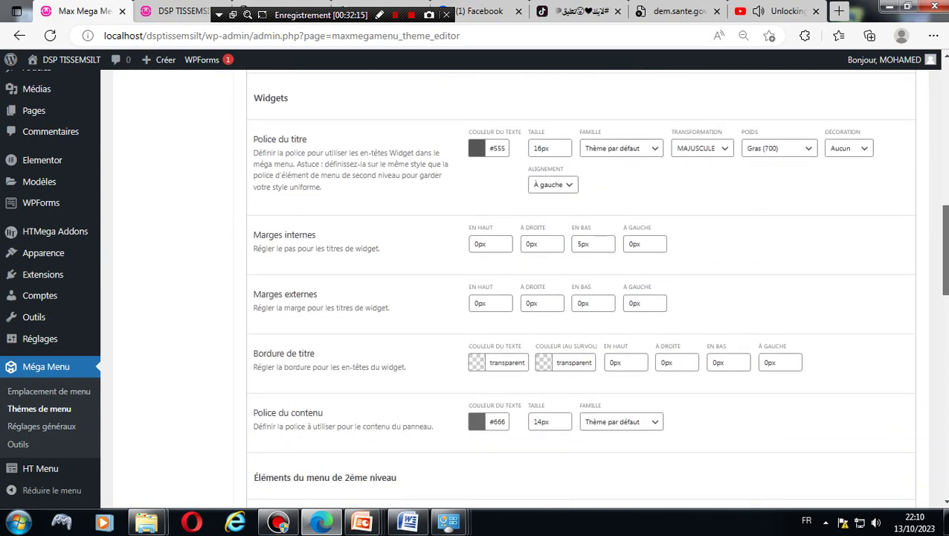
scroll(941, 281, down, 2)
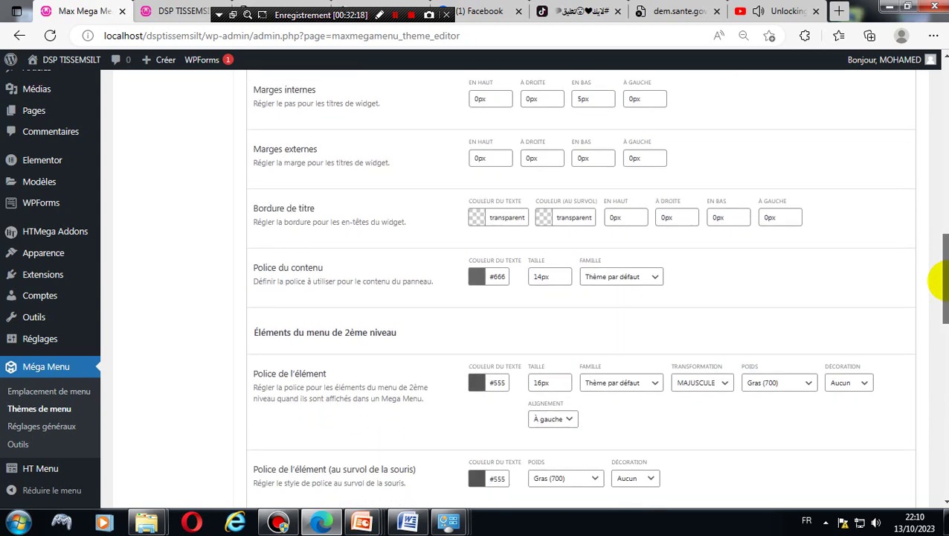
scroll(941, 281, down, 2)
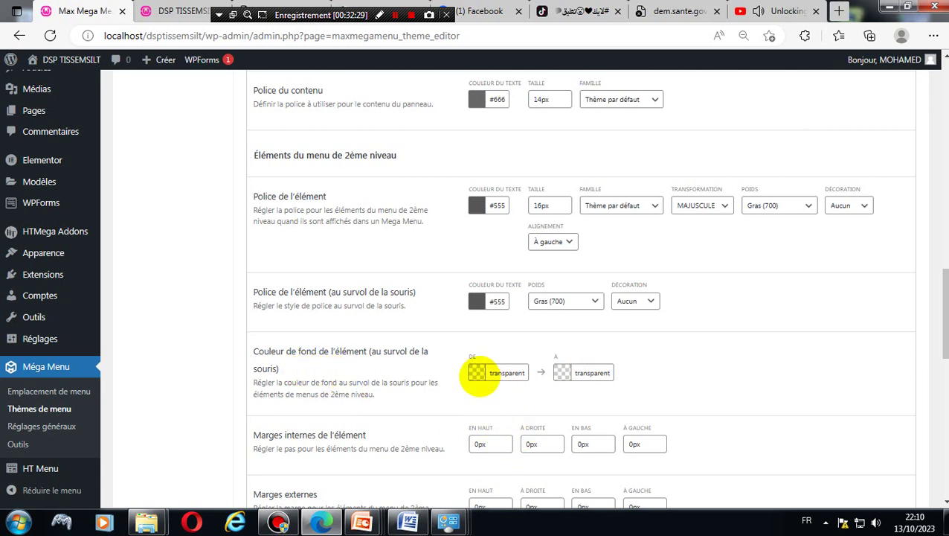
click(476, 373)
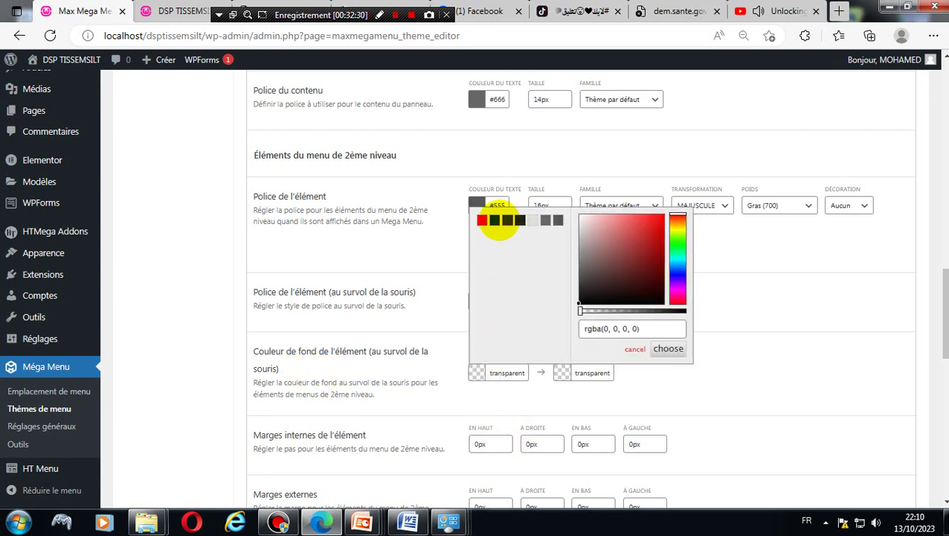
click(678, 299)
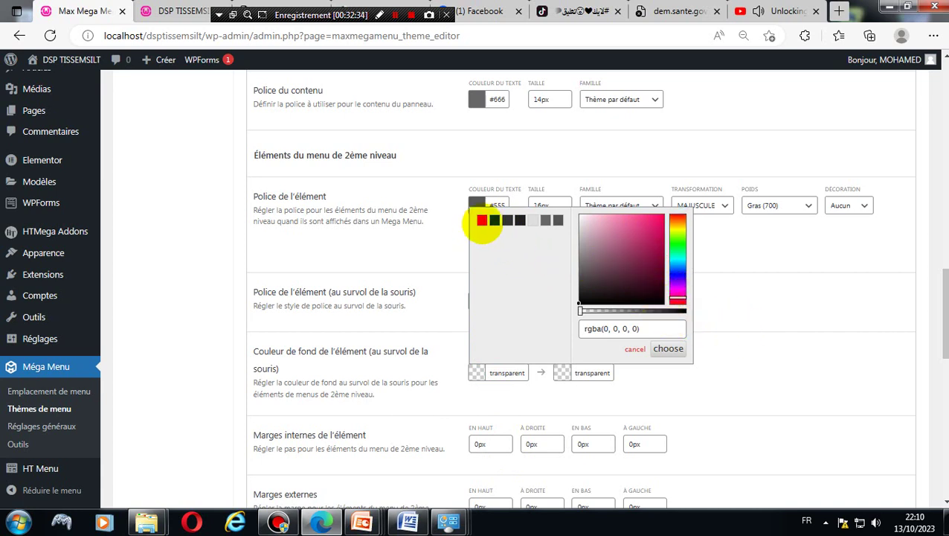
click(482, 220)
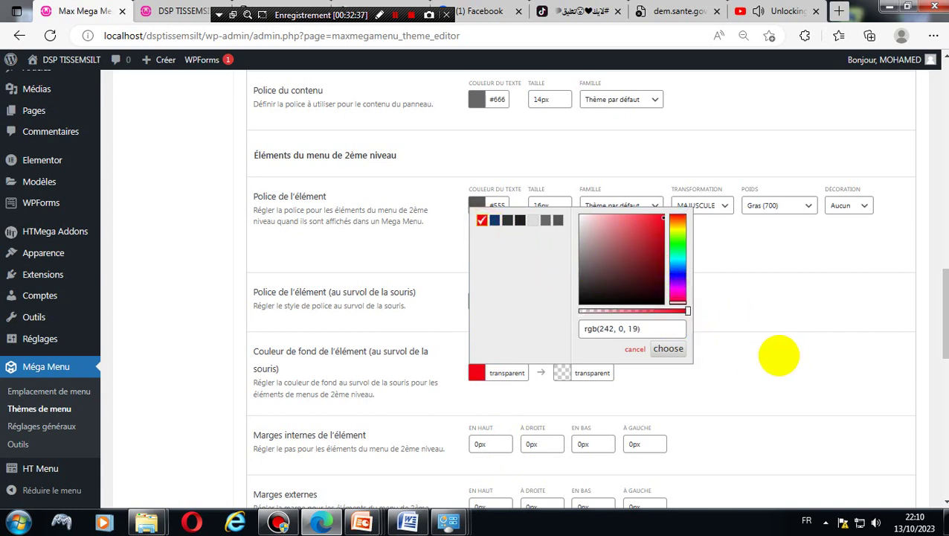
click(778, 355)
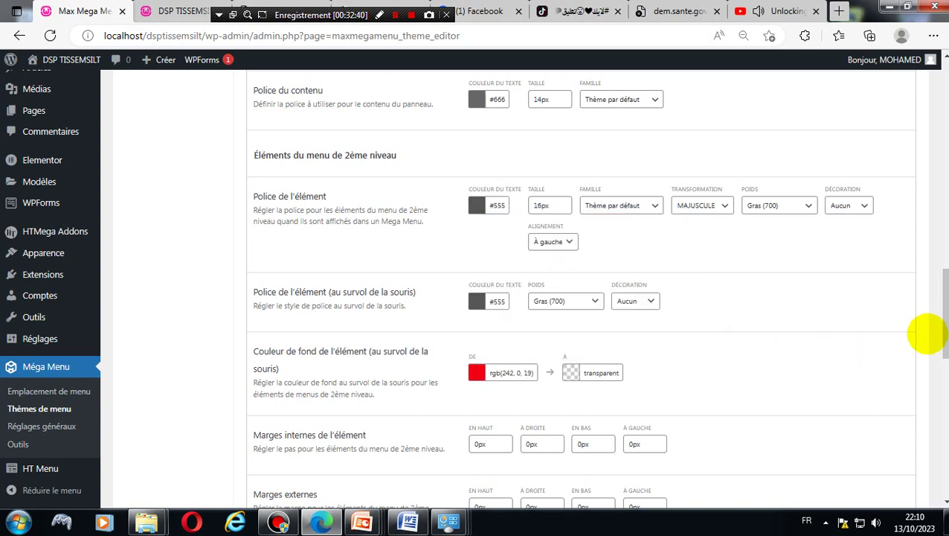
- Save the Par défaut theme with the second-level hover colour, check the reloaded live site, and return to the theme settings
drag(937, 313, 938, 451)
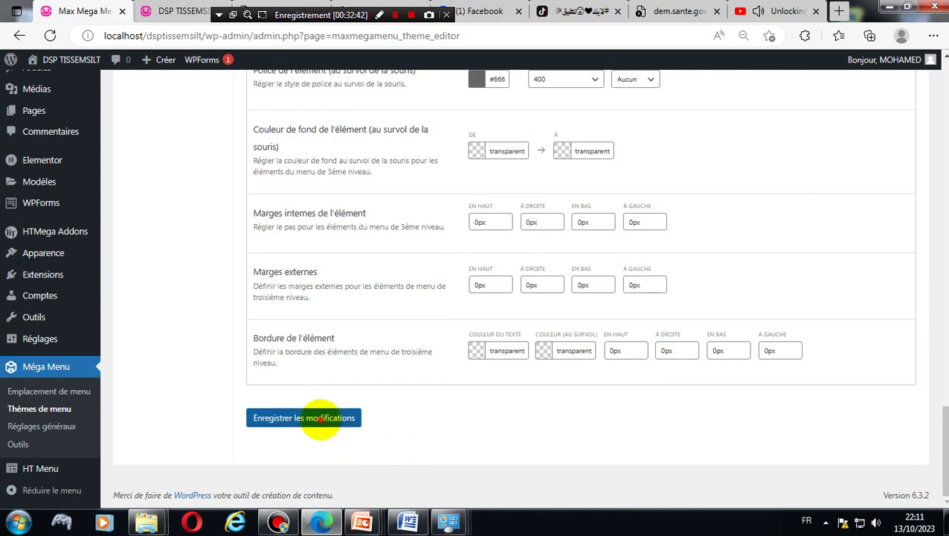
click(320, 419)
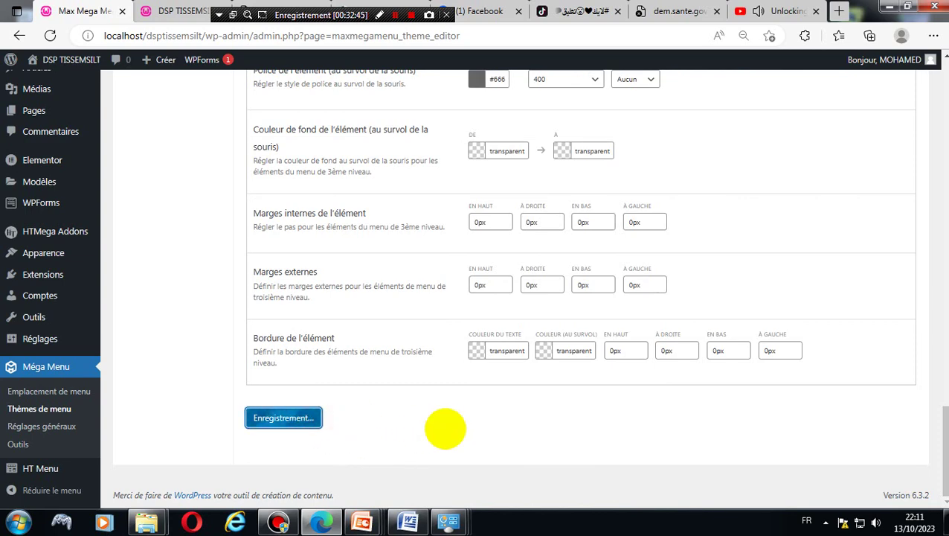
click(152, 11)
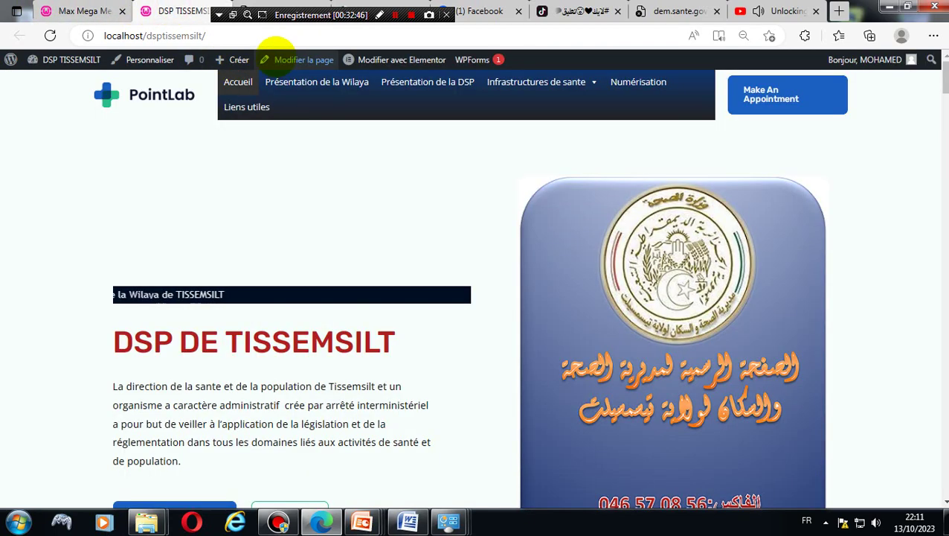
click(270, 35)
key(Return)
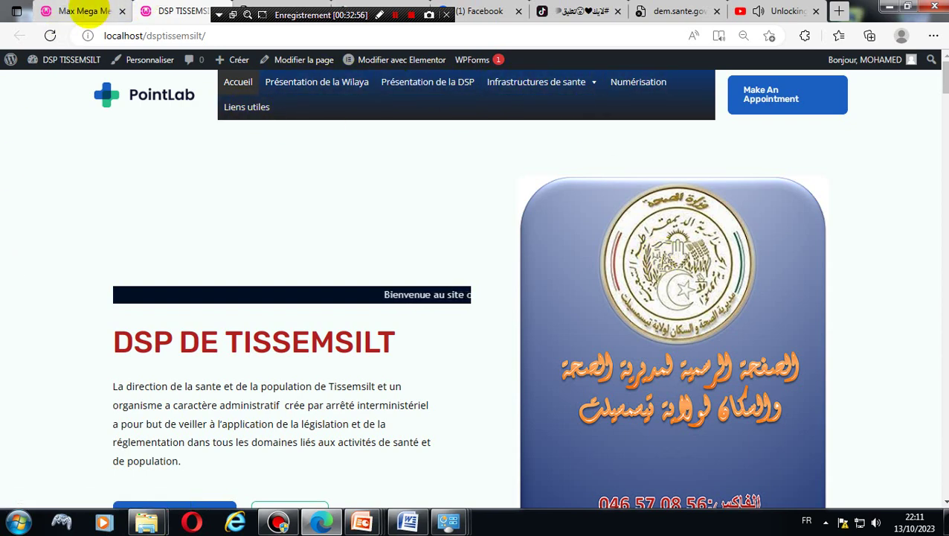
click(84, 11)
- In the Menus au survols settings, set the starting sub-menu background colour to dark blue, rgb(7, 9, 72)
scroll(692, 227, up, 10)
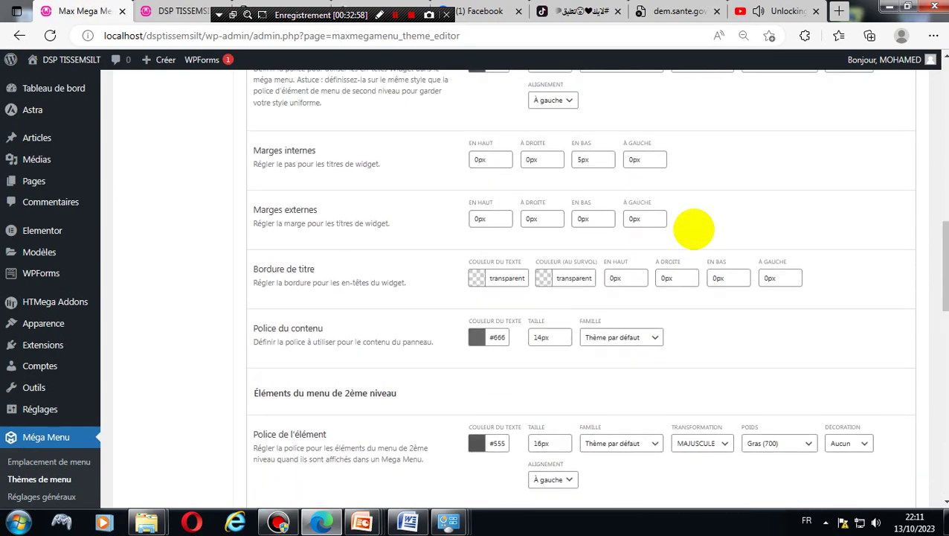
scroll(693, 227, up, 10)
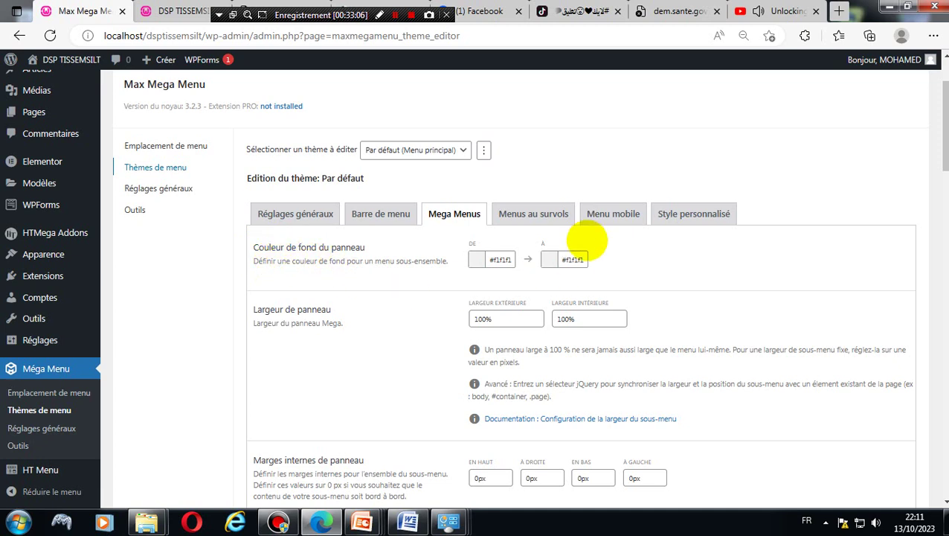
click(532, 221)
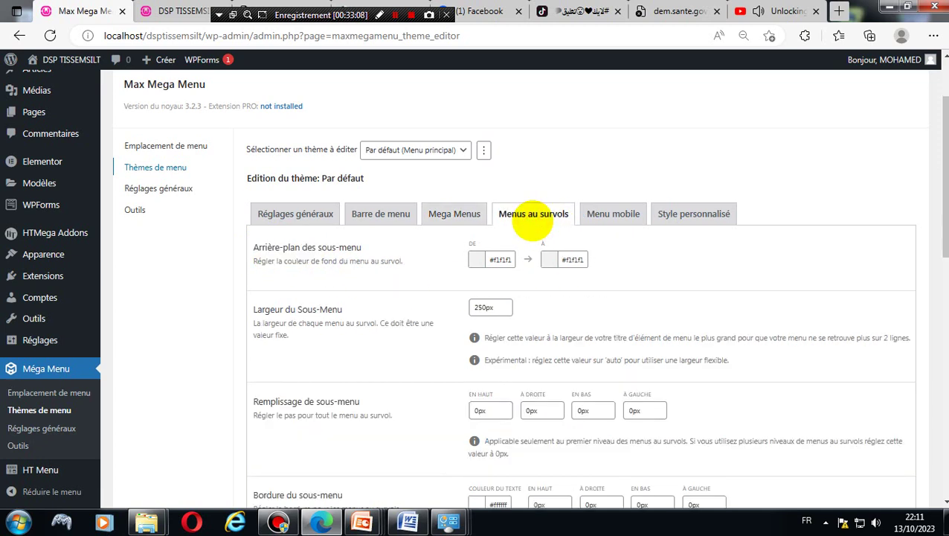
scroll(674, 282, up, 1)
scroll(701, 281, down, 2)
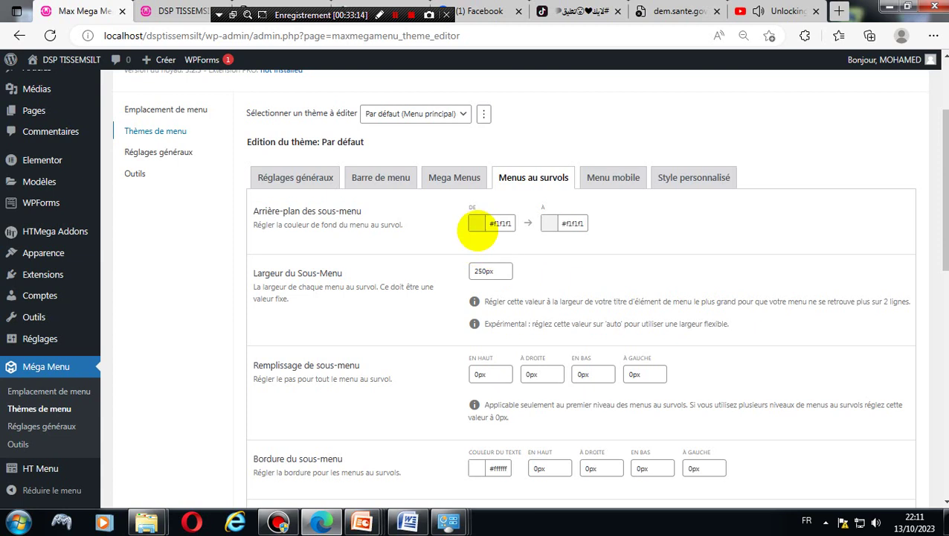
click(477, 224)
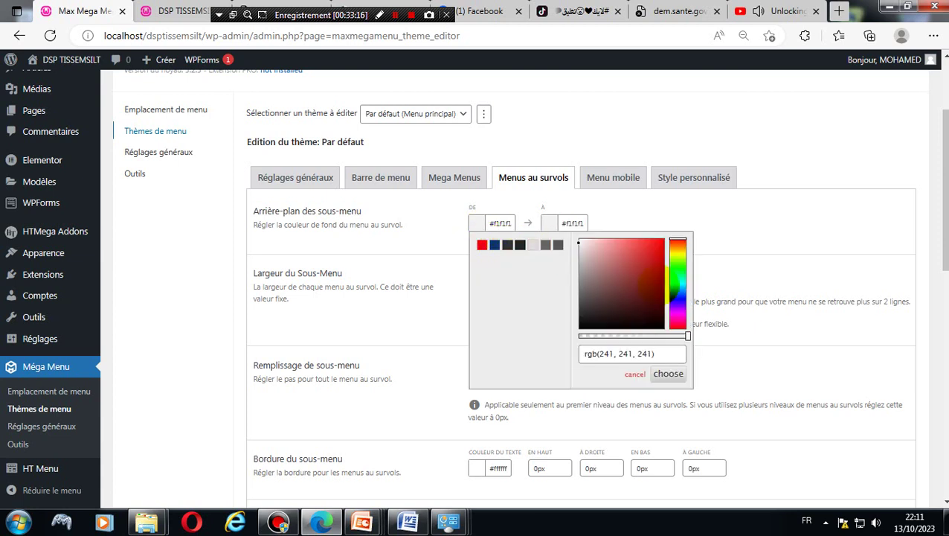
click(679, 298)
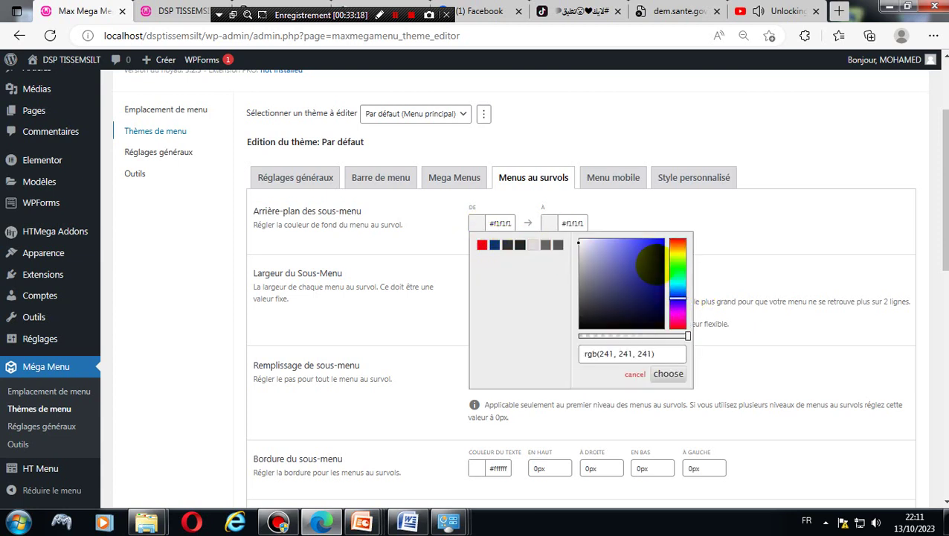
mouse_move(656, 258)
mouse_down()
mouse_move(629, 256)
mouse_move(610, 273)
mouse_move(620, 296)
mouse_move(653, 269)
mouse_move(581, 248)
mouse_move(650, 289)
mouse_move(653, 301)
mouse_up()
click(775, 243)
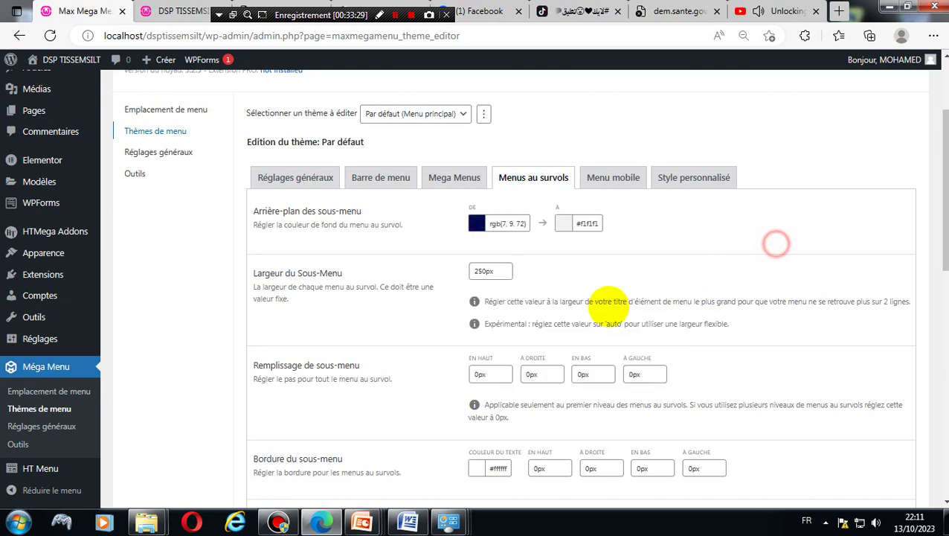
- Save the Par défaut theme with the dark blue starting colour of the sub-menu background
scroll(345, 392, down, 1)
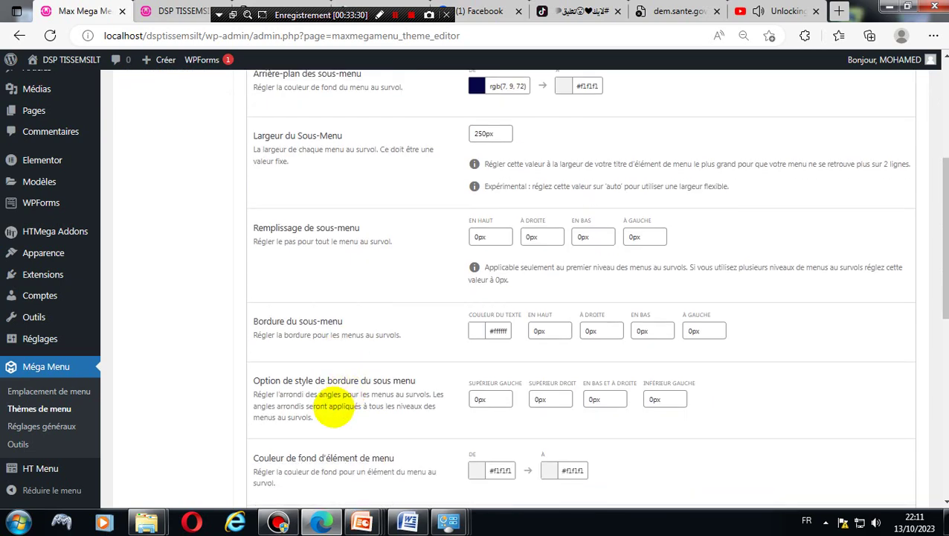
scroll(237, 377, up, 4)
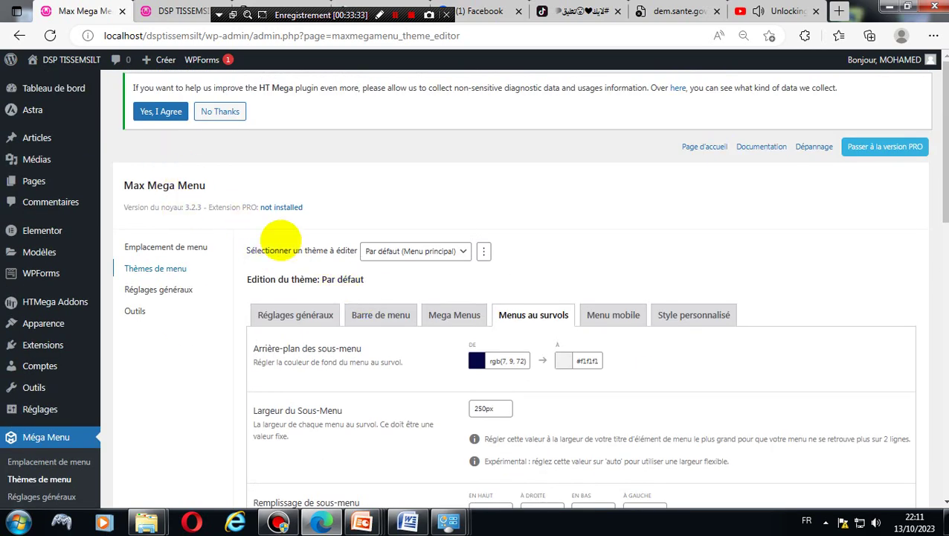
scroll(618, 356, down, 15)
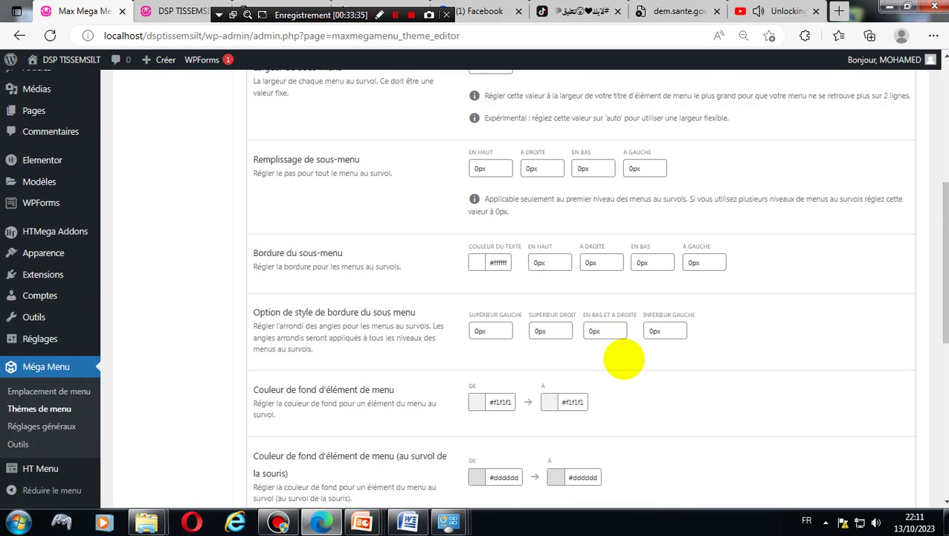
click(307, 417)
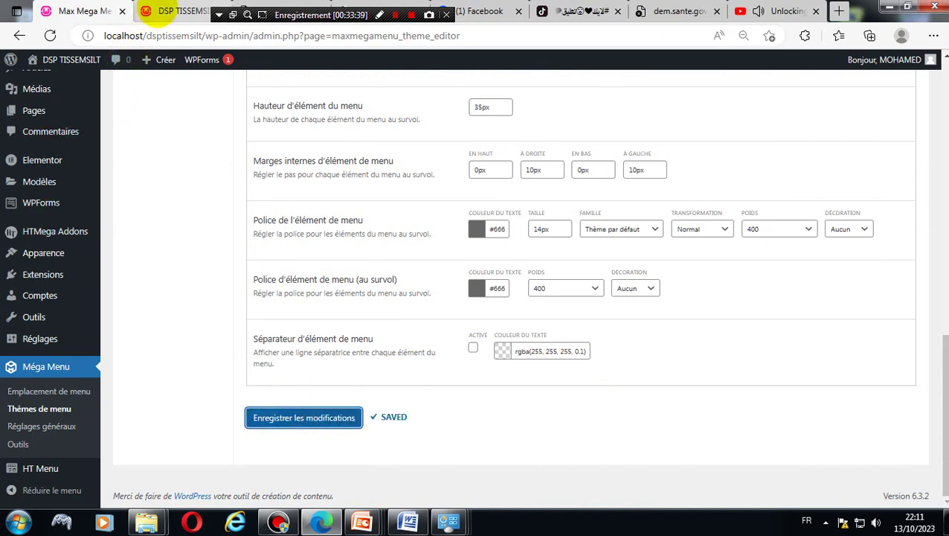
- Reload the live site, examine the Infrastructures de sante submenus for the new background, and return to the theme settings
click(146, 10)
click(212, 35)
key(Return)
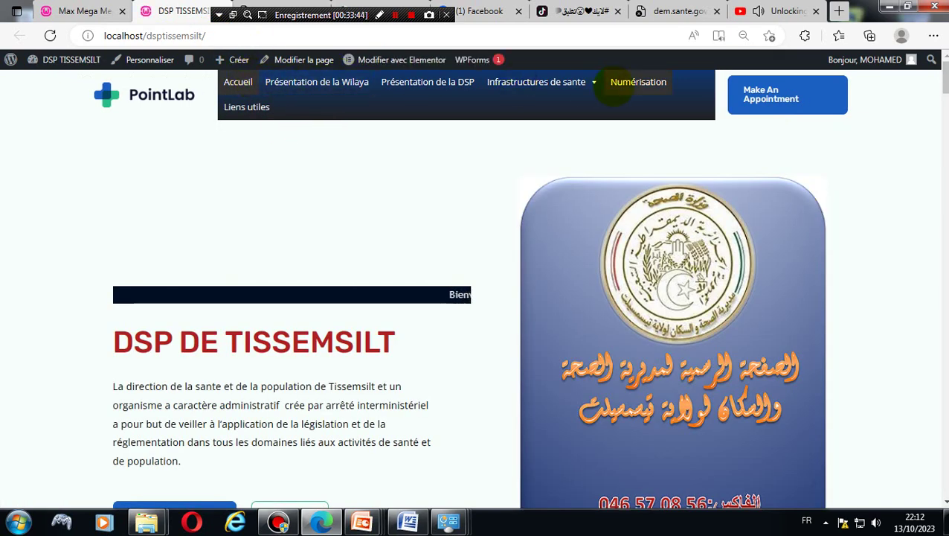
mouse_move(593, 81)
mouse_move(584, 107)
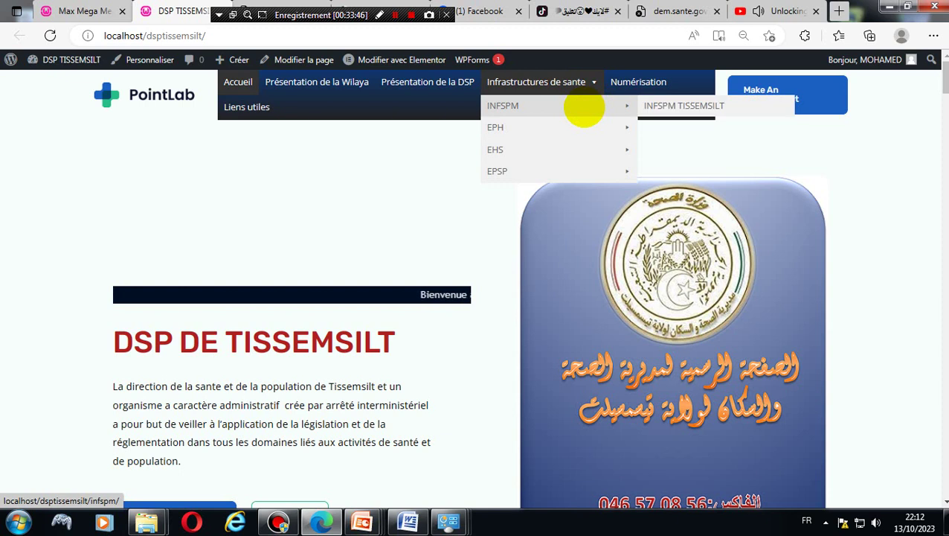
mouse_move(577, 148)
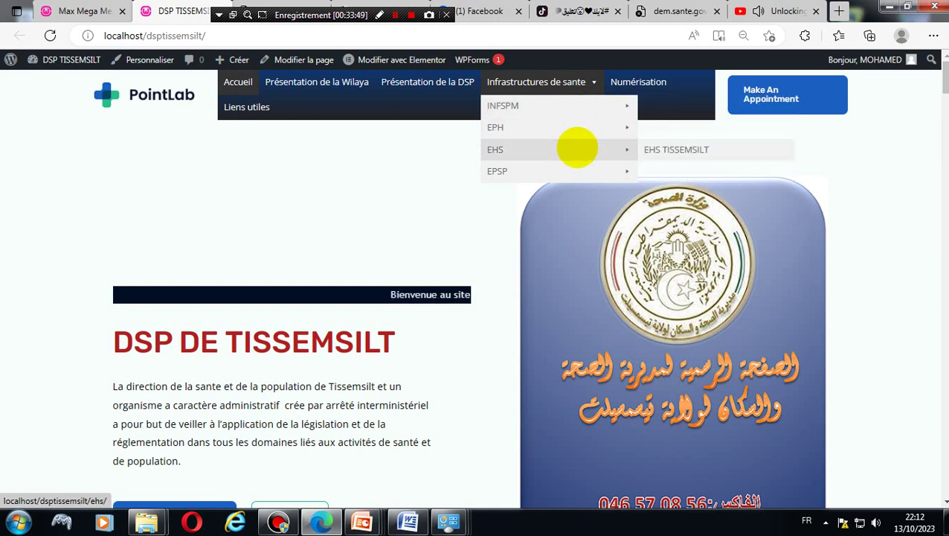
mouse_move(575, 171)
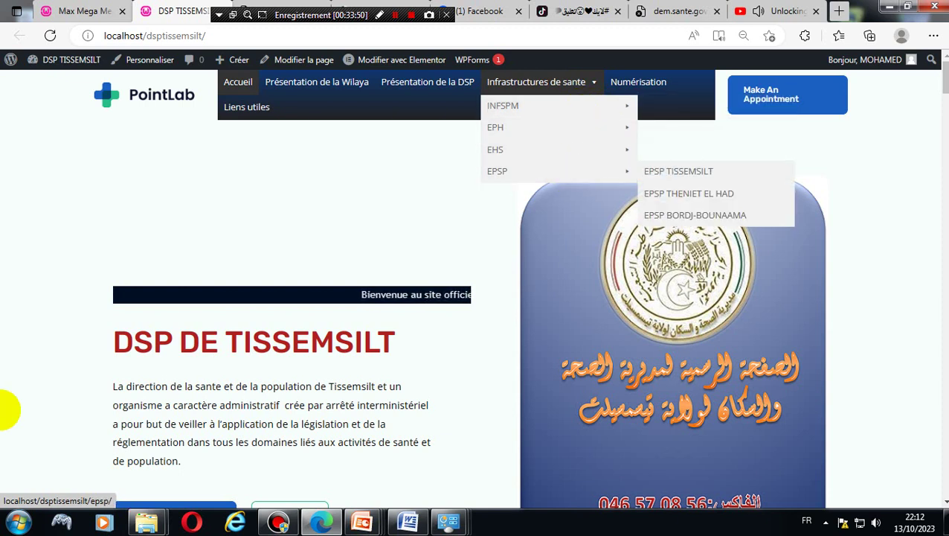
click(46, 10)
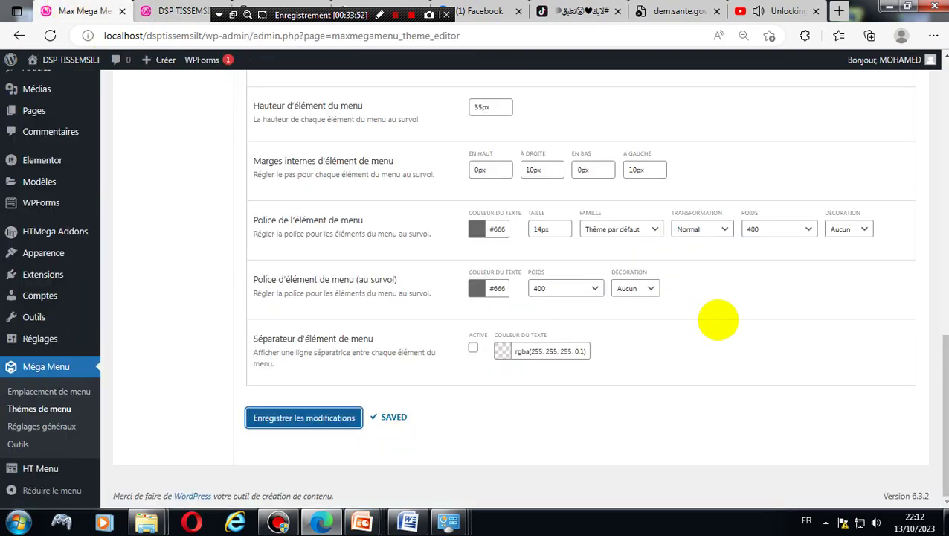
- Set the ending sub-menu background colour to the same dark blue, rgb(7, 9, 72), and save the theme
scroll(717, 320, up, 15)
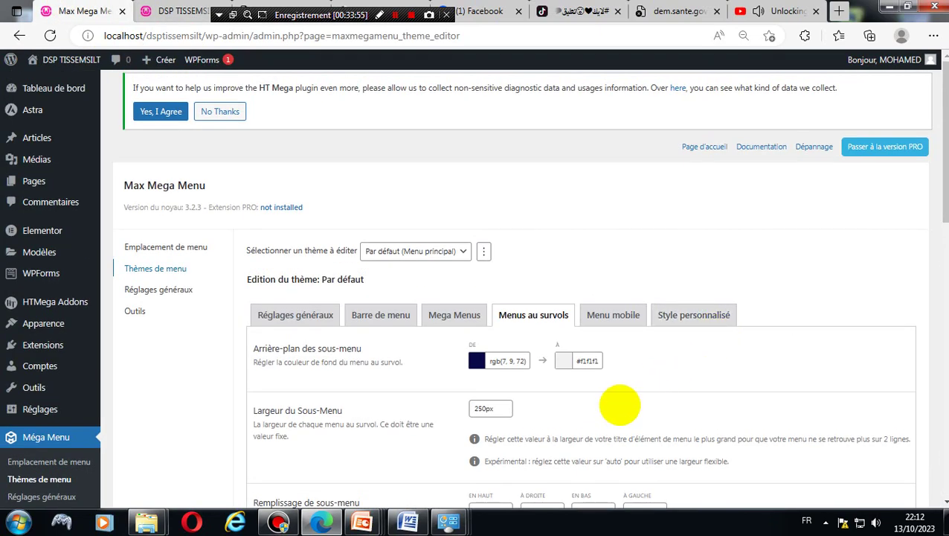
click(564, 360)
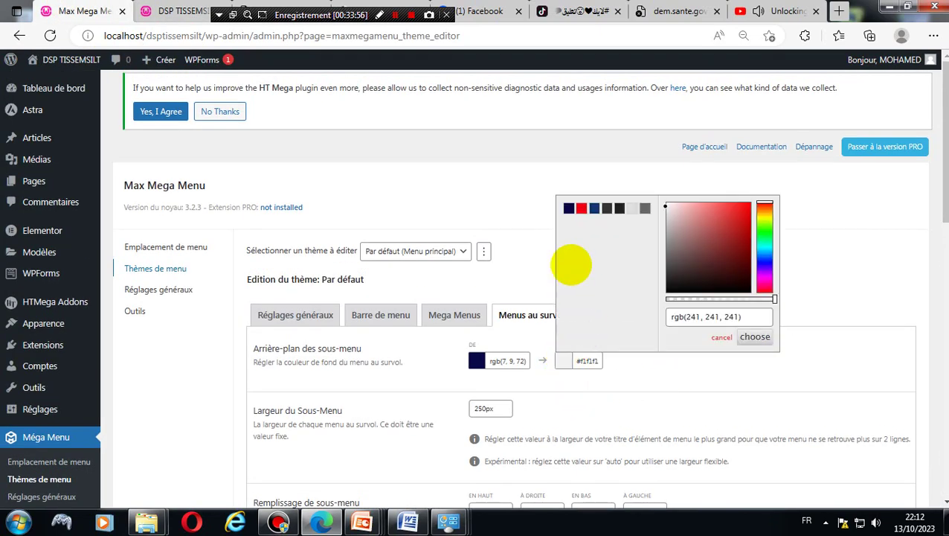
click(569, 207)
click(758, 376)
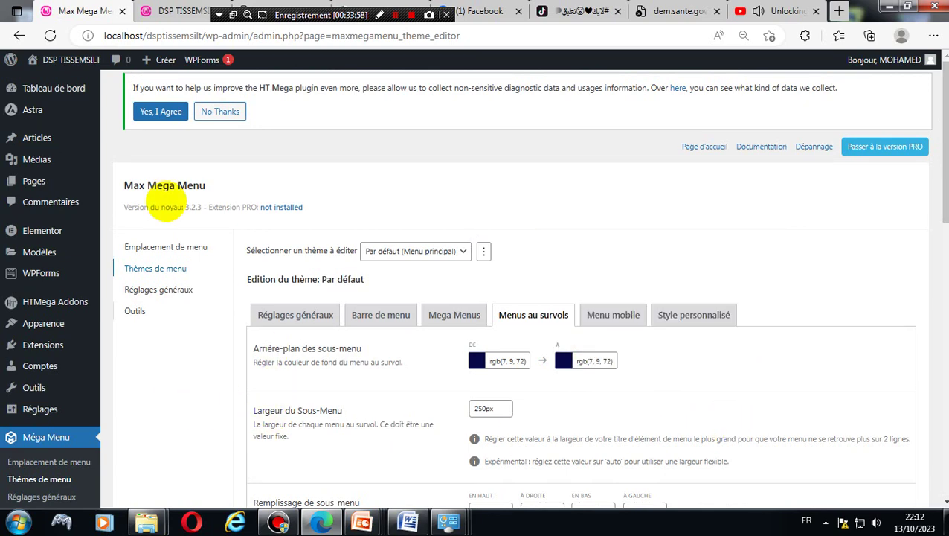
scroll(911, 250, down, 10)
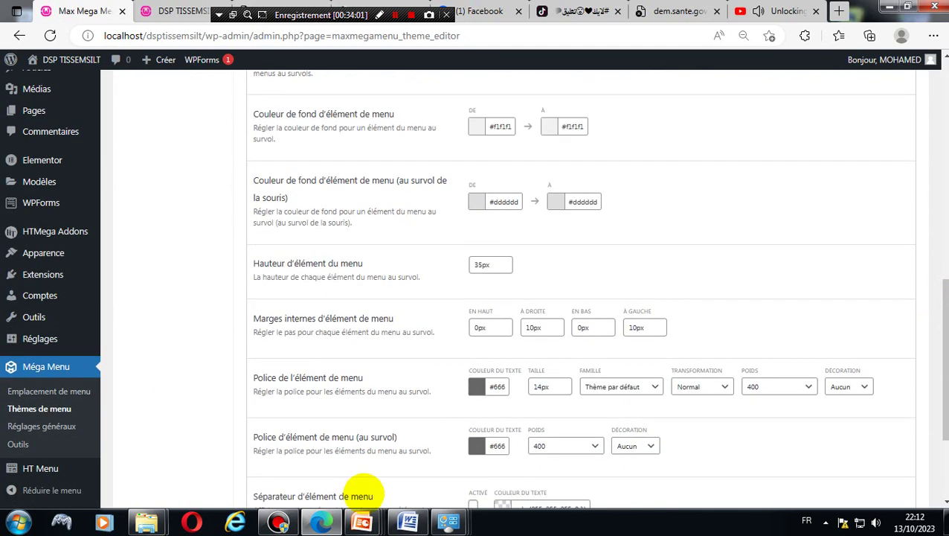
click(279, 419)
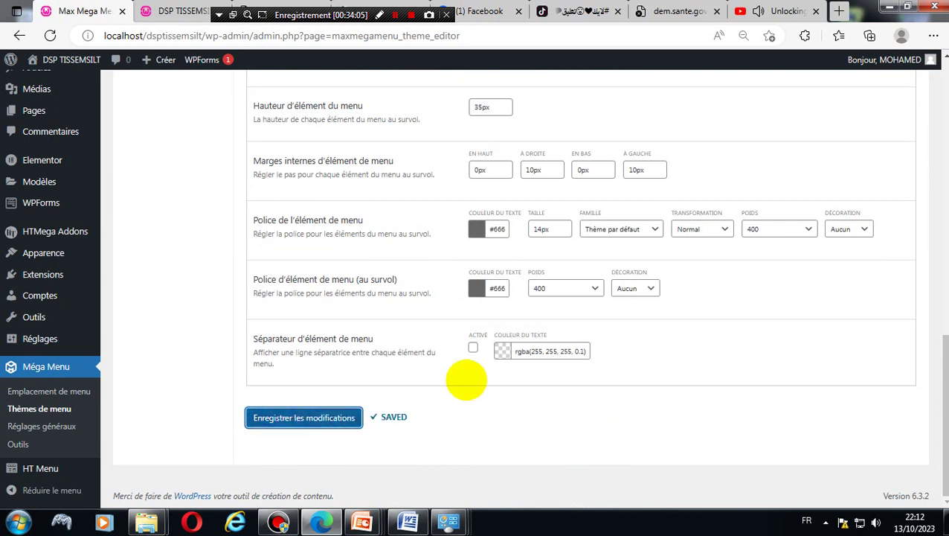
click(292, 409)
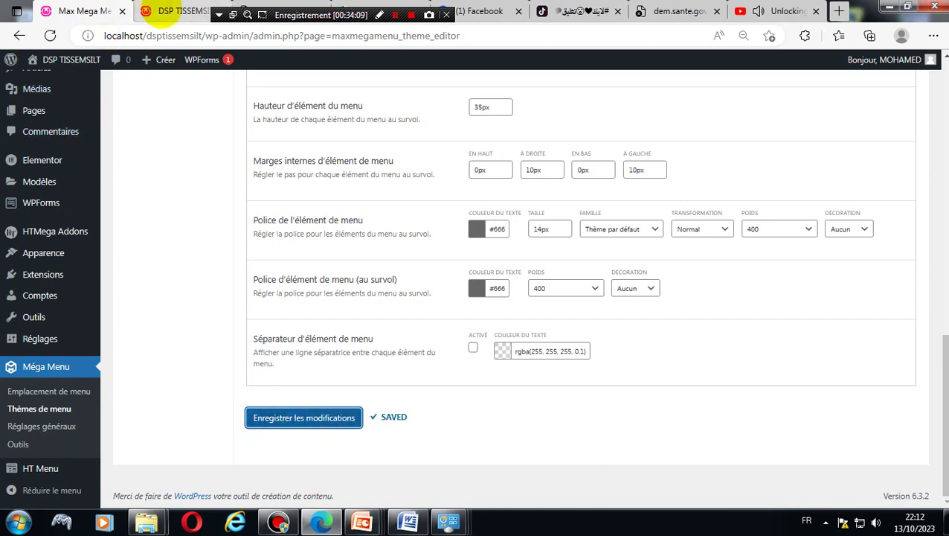
- Reload the live site to recheck the colours of the Infrastructures de sante dropdown, and return to the theme settings
click(161, 10)
click(224, 33)
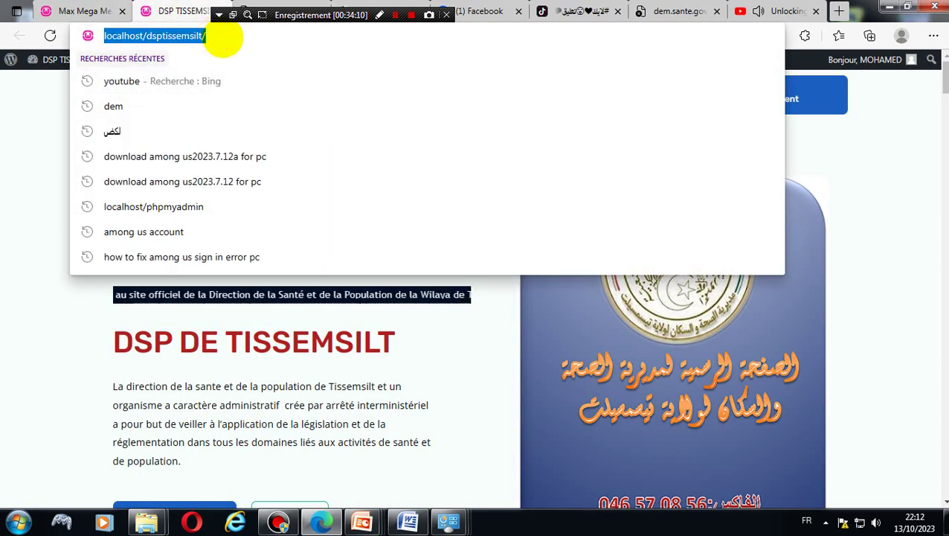
key(Return)
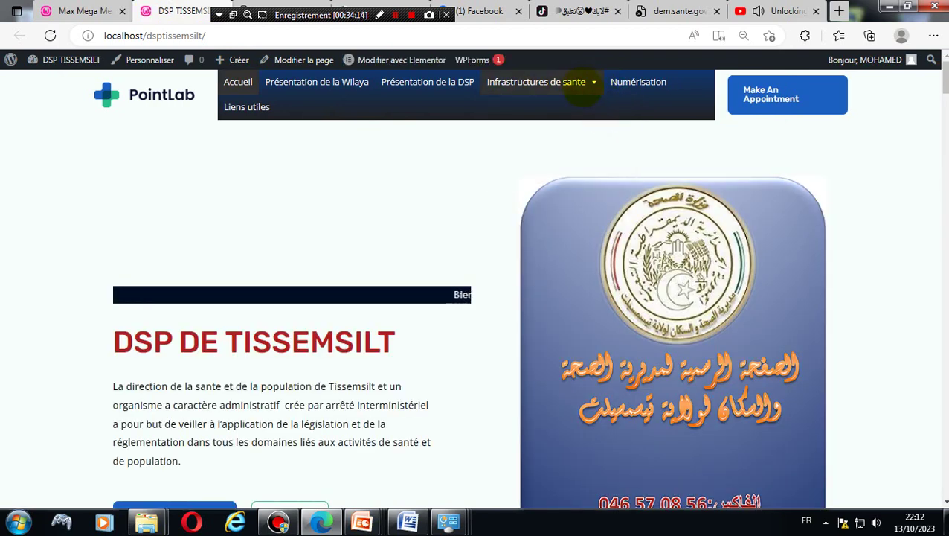
mouse_move(584, 106)
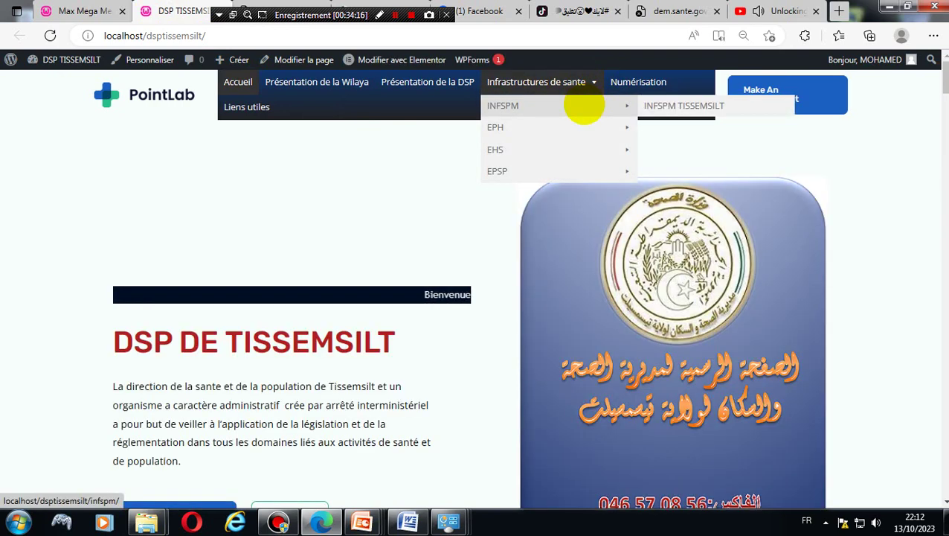
mouse_move(614, 171)
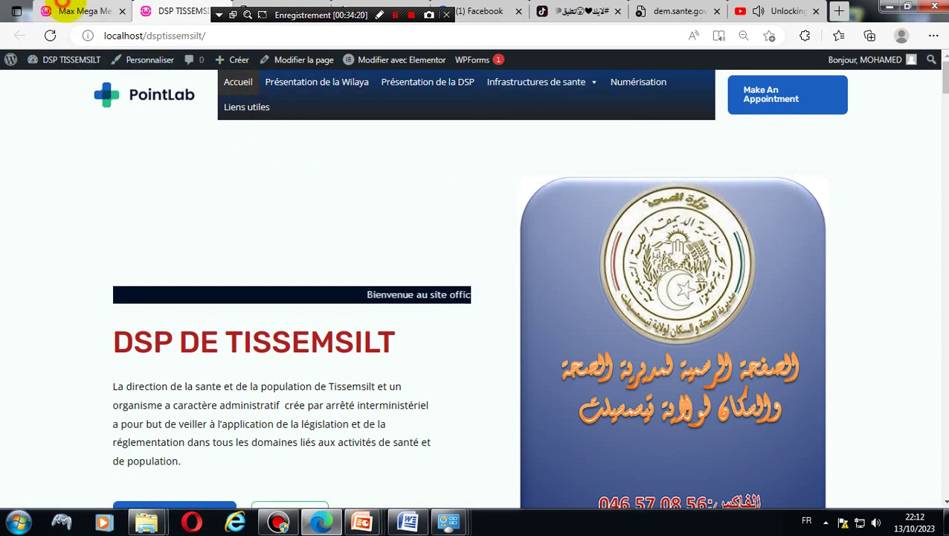
click(65, 10)
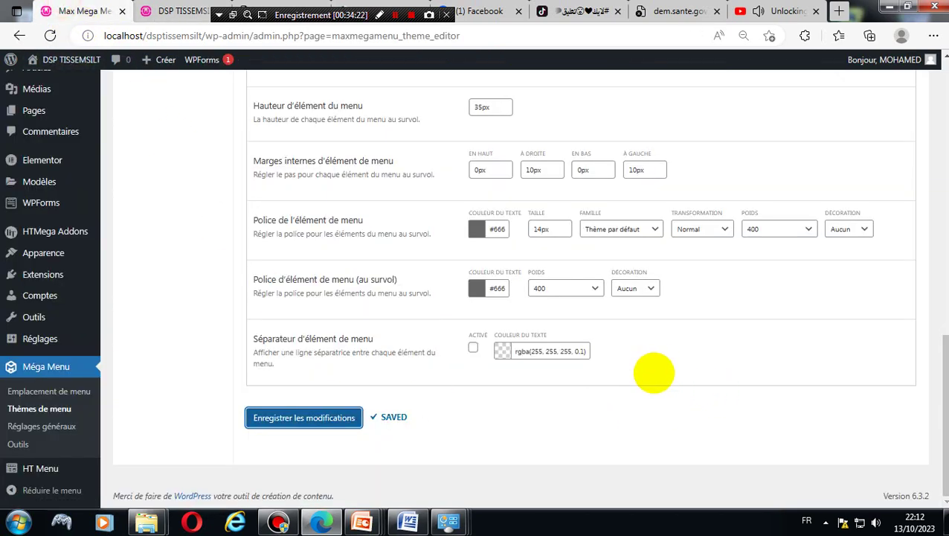
- Set the starting hover background colour of the flyout menu items to dark red, rgb(115, 9, 9)
scroll(654, 372, up, 3)
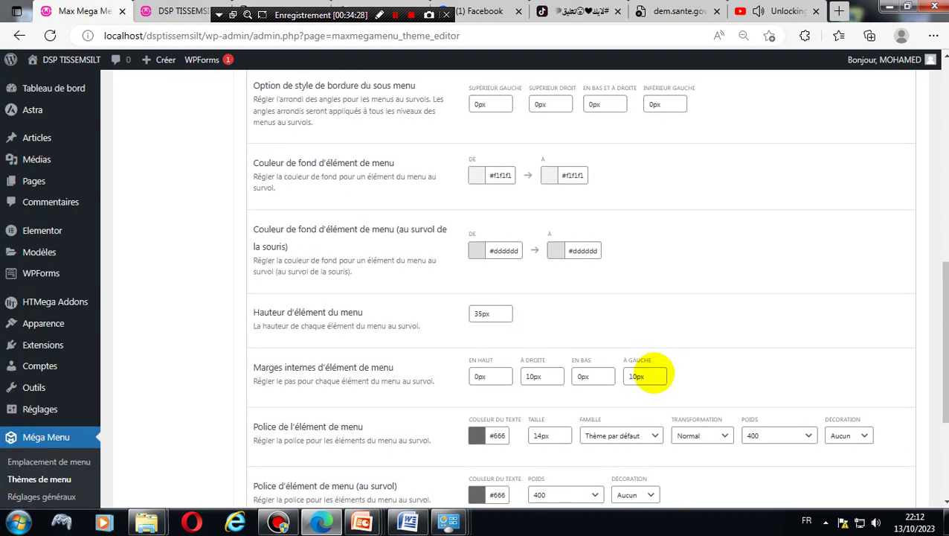
click(476, 250)
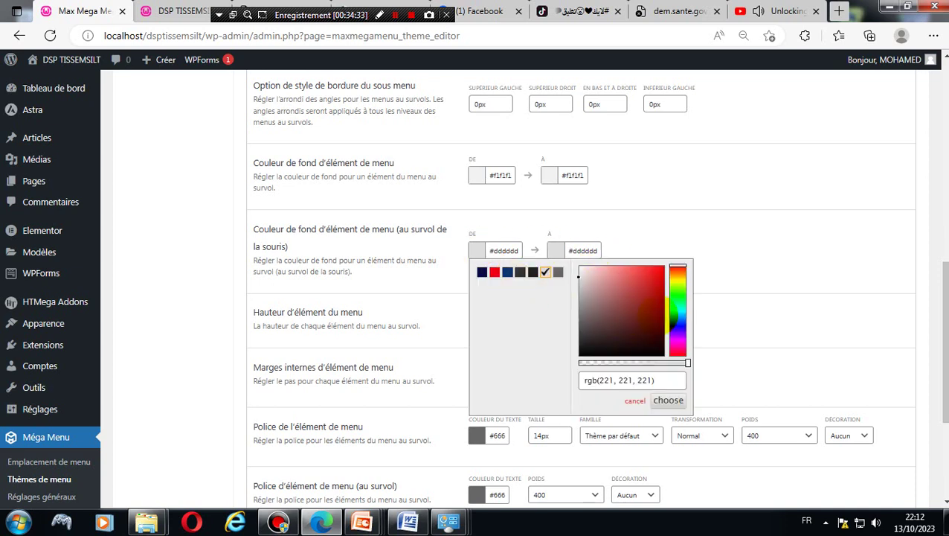
click(774, 275)
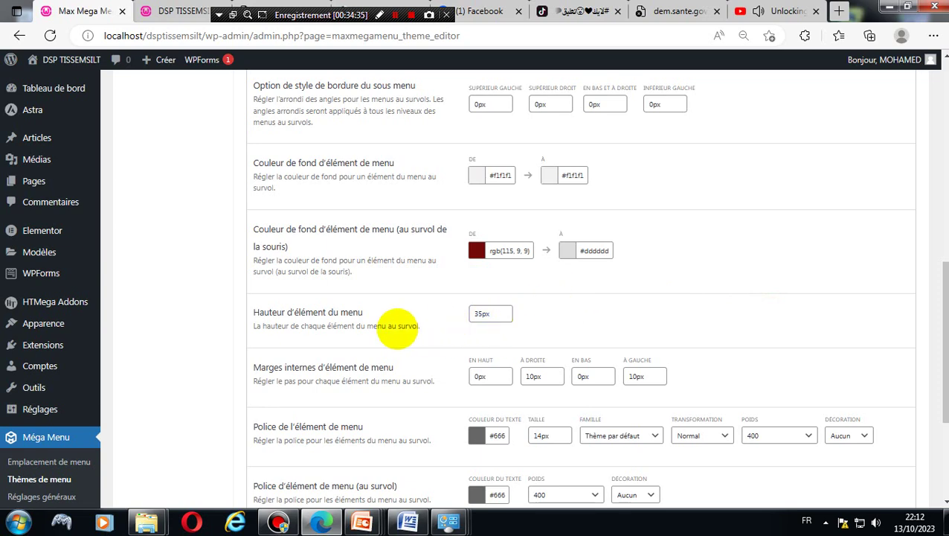
scroll(867, 350, down, 3)
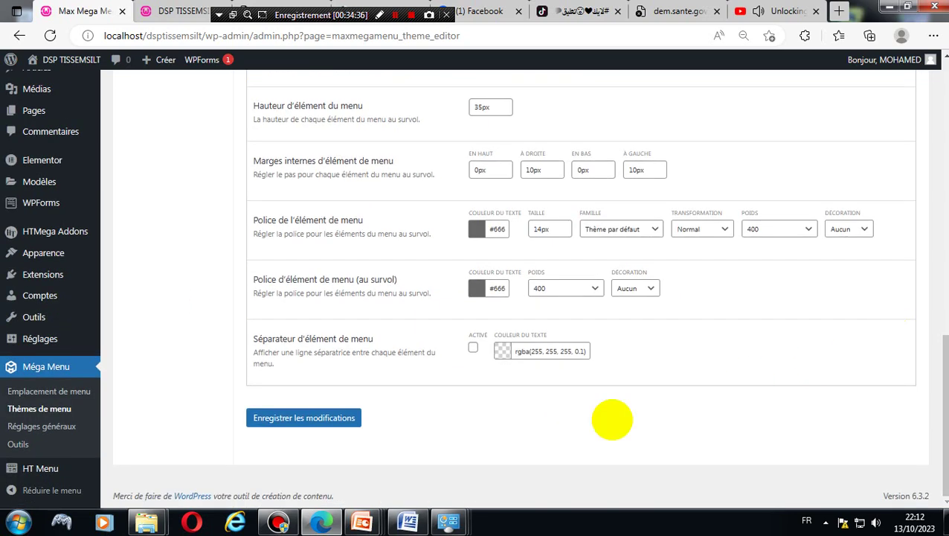
- Save the theme changes and reload the live site's home page
click(324, 415)
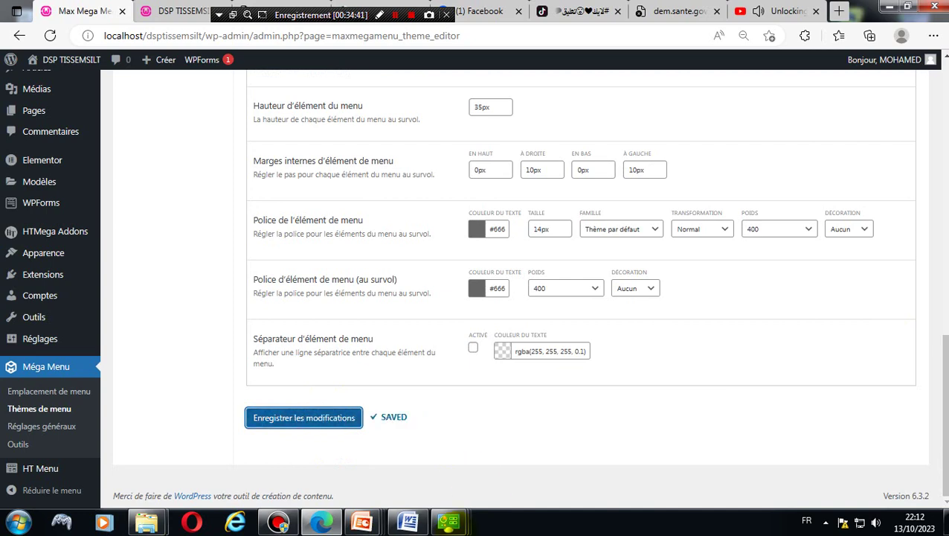
click(186, 13)
click(240, 36)
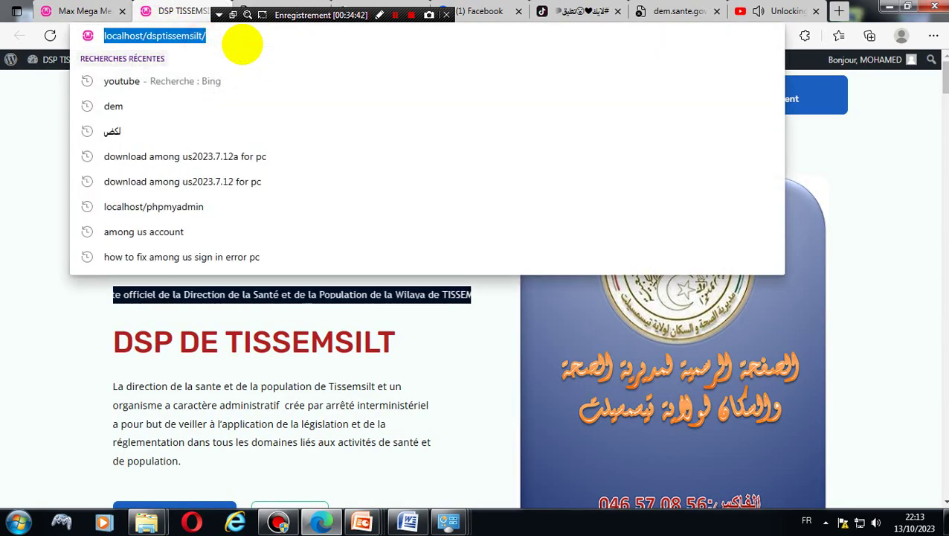
key(Return)
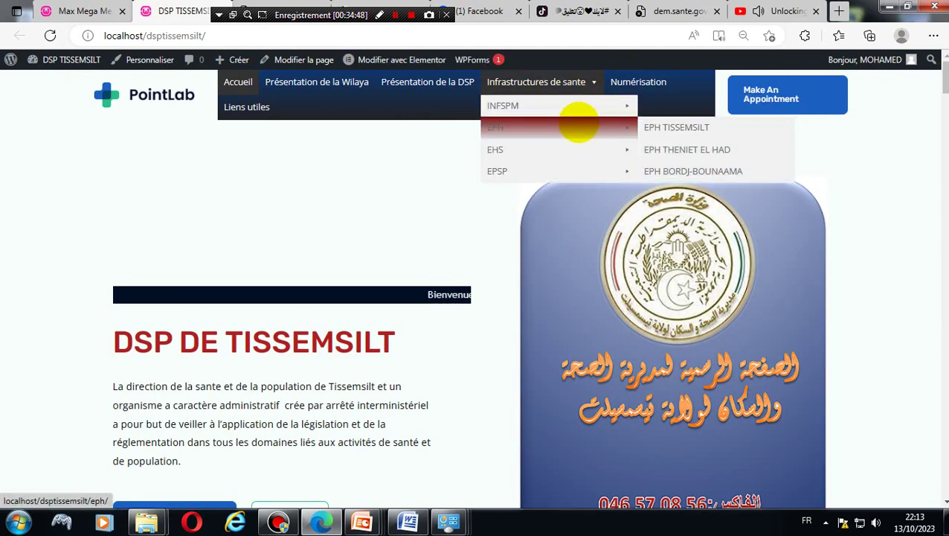
- Examine the hover background on the Infrastructures de sante submenu items, and return to the theme settings
mouse_move(577, 148)
mouse_move(577, 165)
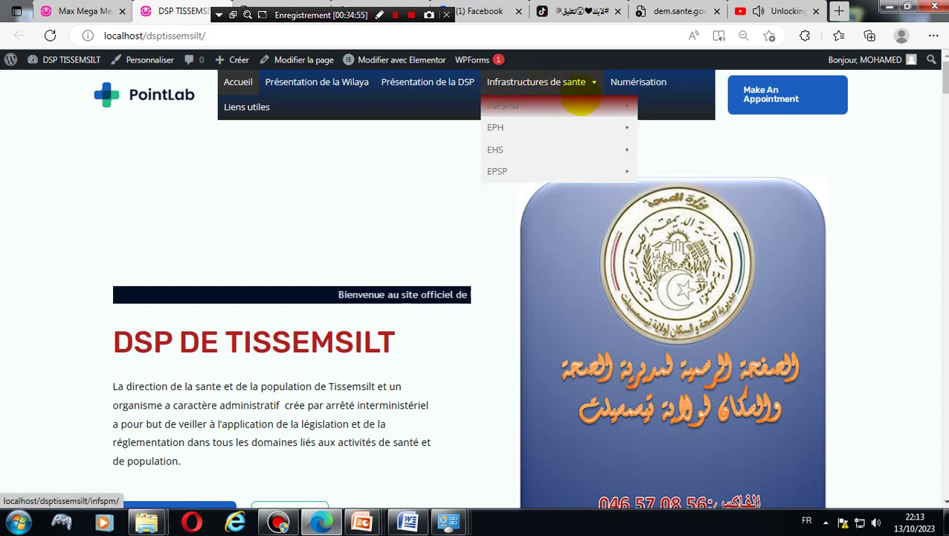
mouse_move(579, 123)
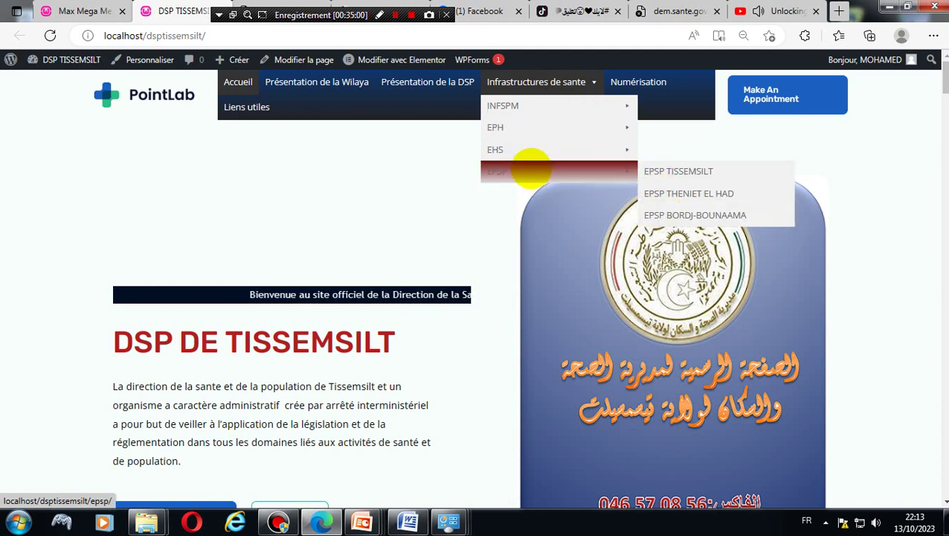
mouse_move(523, 110)
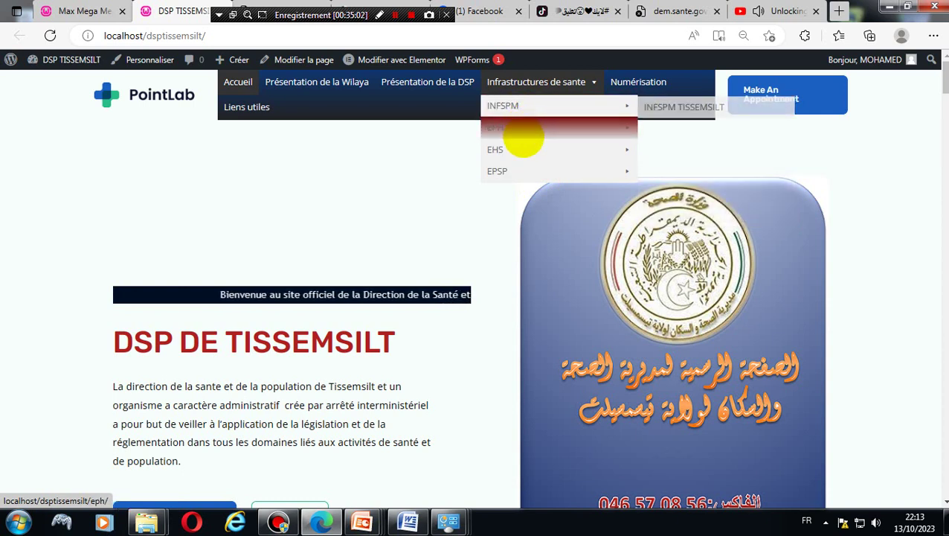
mouse_move(525, 165)
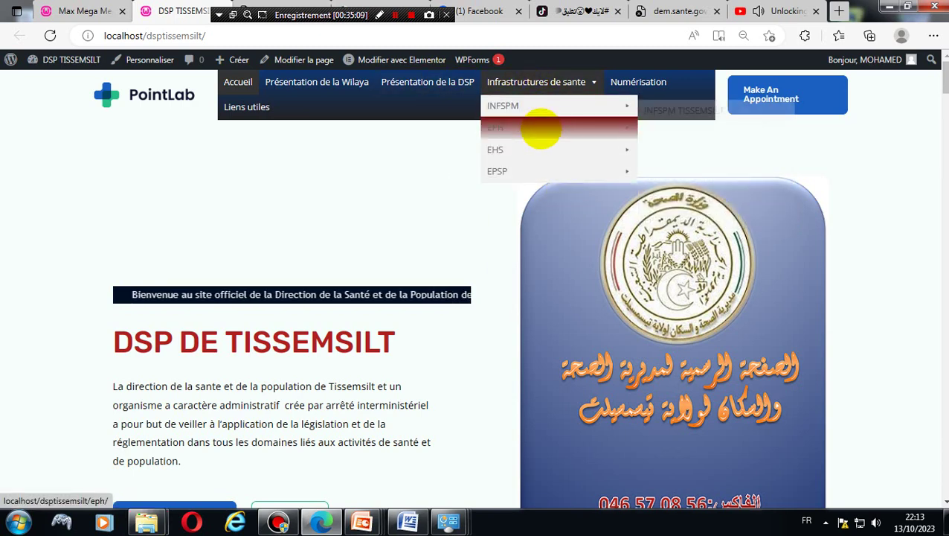
click(84, 11)
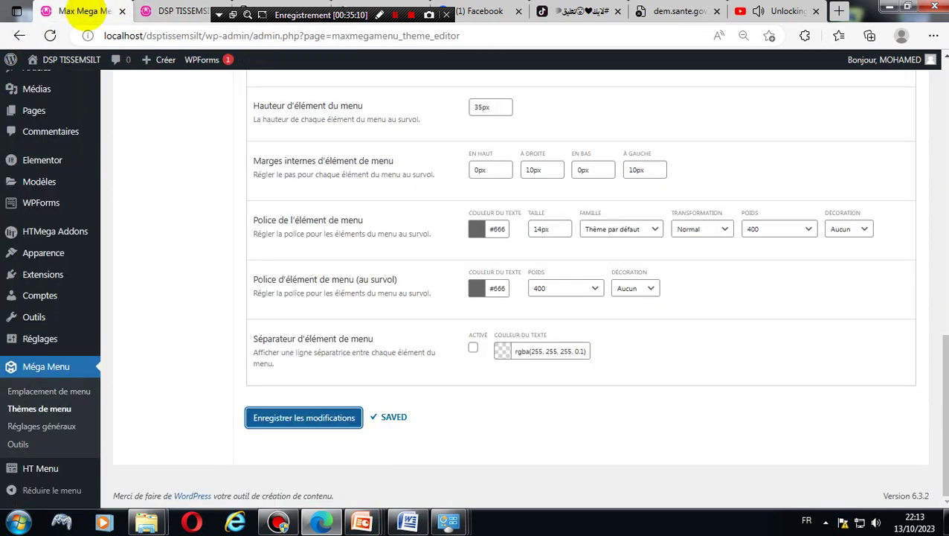
- Set the starting background colour of the flyout menu items to bright blue, rgb(22, 35, 219), and save the theme
scroll(682, 354, up, 3)
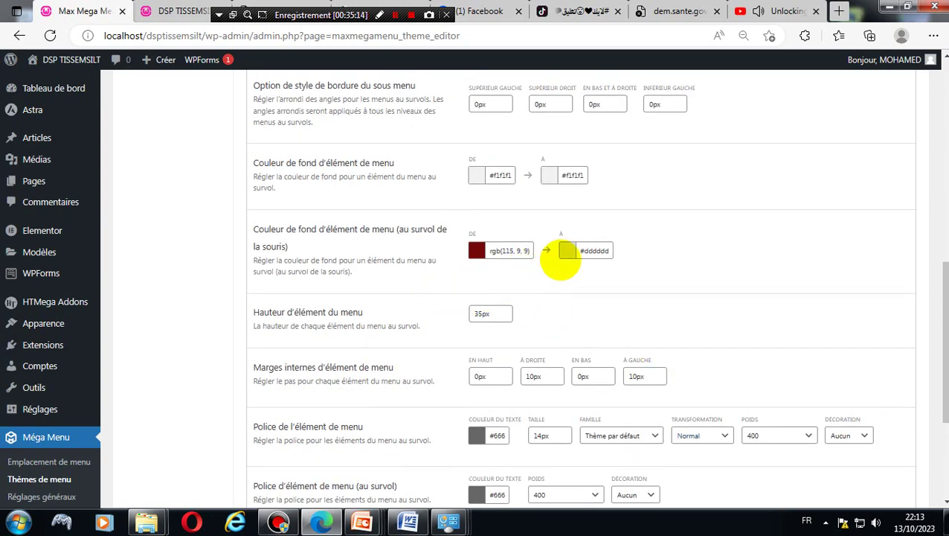
scroll(564, 294, up, 1)
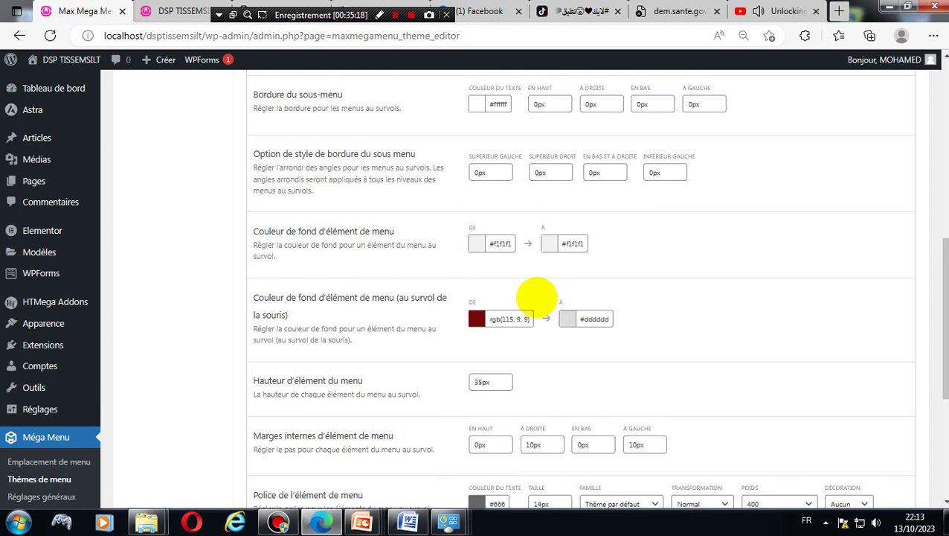
click(478, 249)
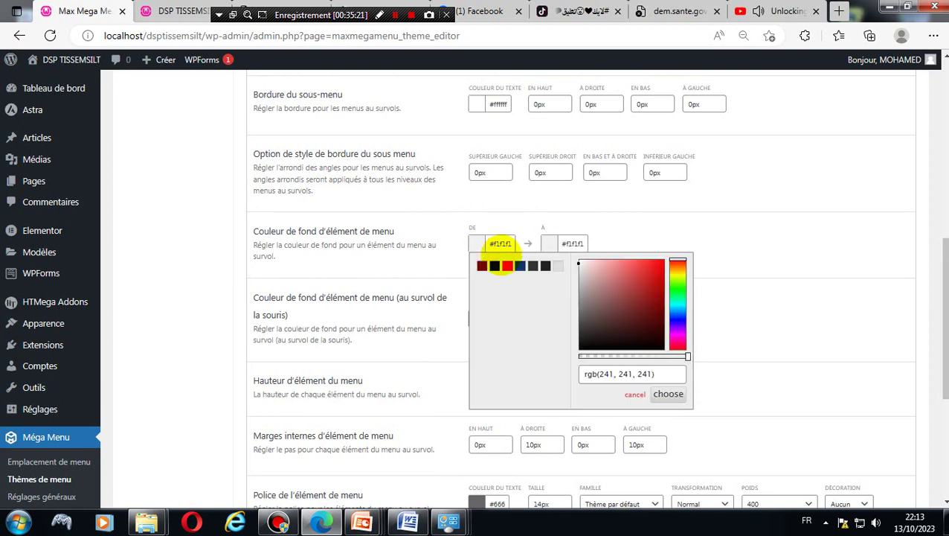
click(678, 318)
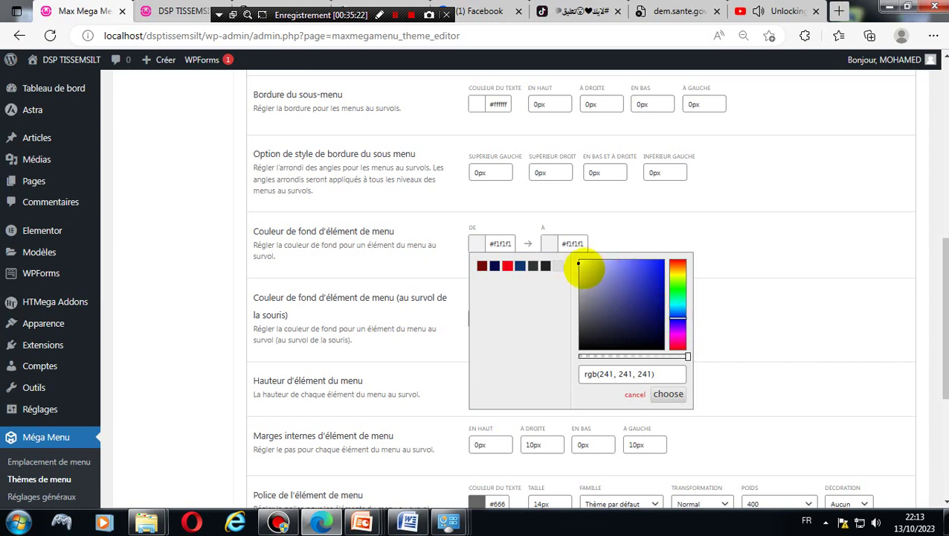
mouse_move(584, 264)
mouse_down()
mouse_move(607, 279)
mouse_move(655, 270)
mouse_up()
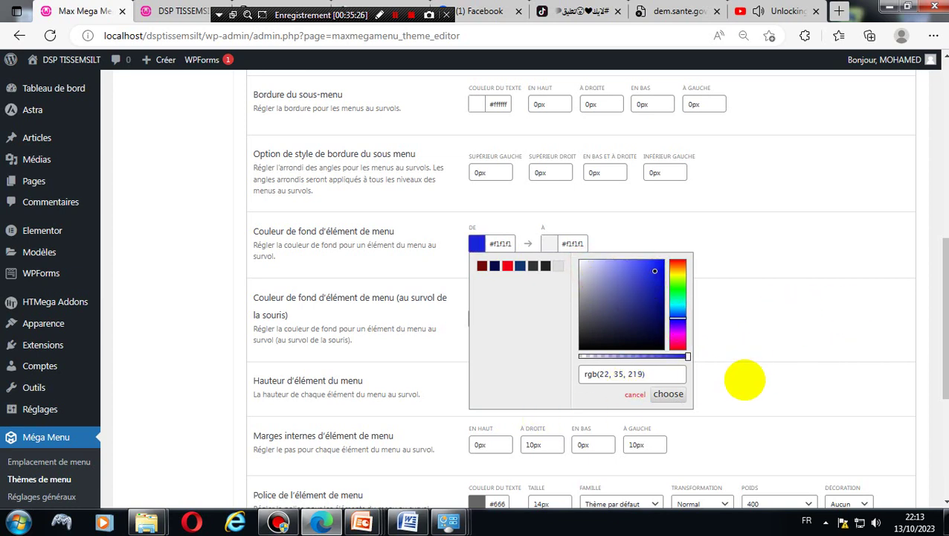
click(810, 339)
scroll(452, 430, down, 4)
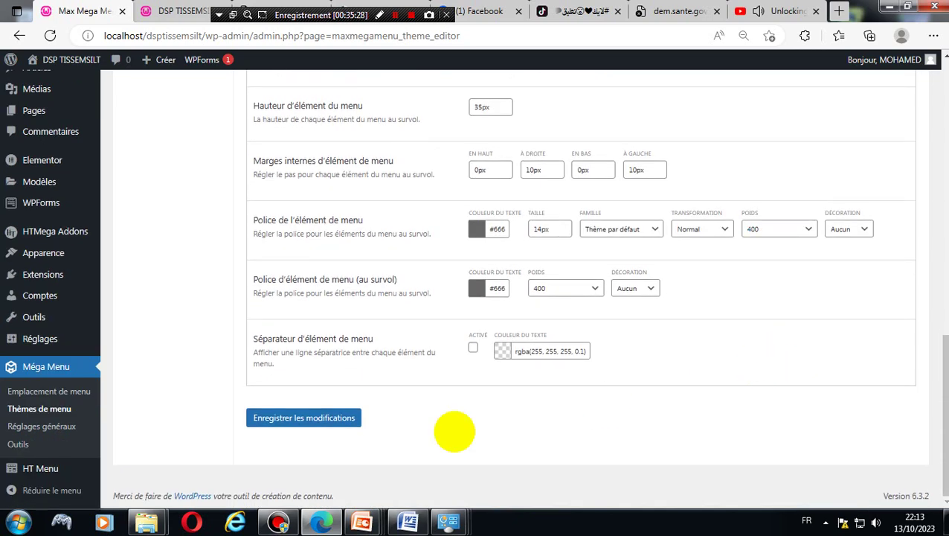
click(275, 417)
- Reload the live site, examine the item backgrounds in the Infrastructures de sante dropdown, and return to the theme settings
scroll(573, 438, up, 3)
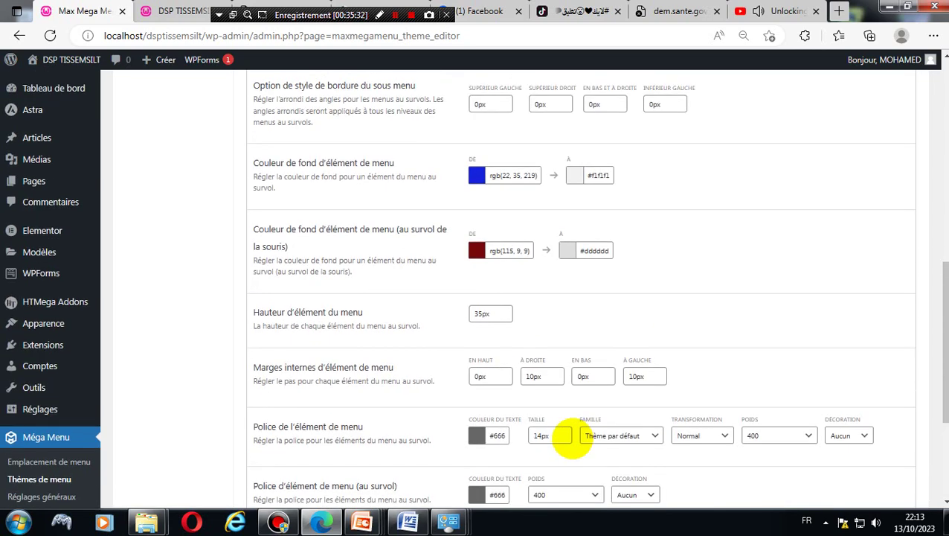
click(223, 15)
click(274, 35)
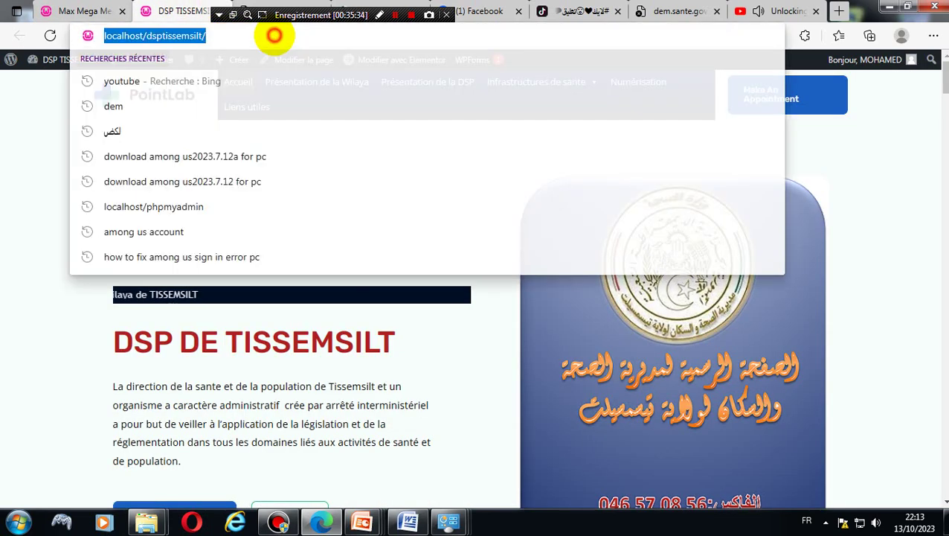
key(Return)
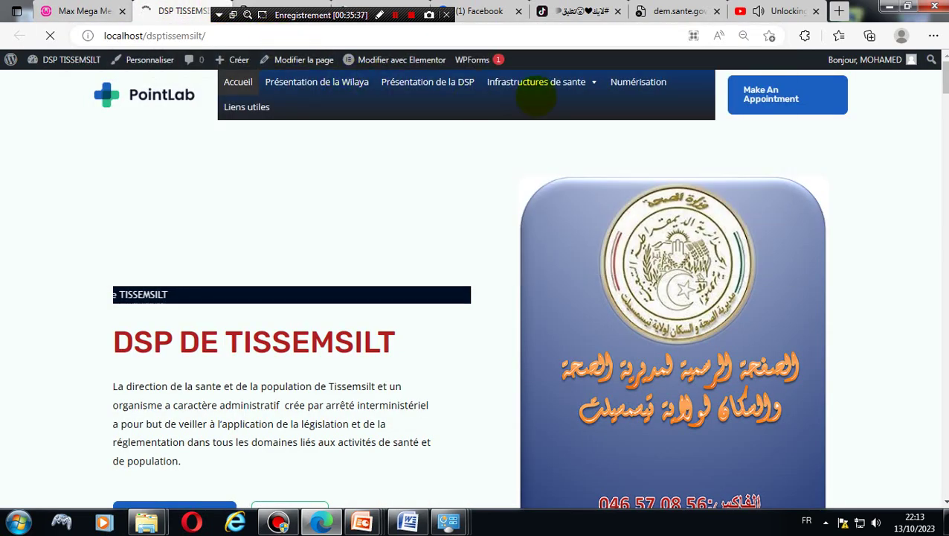
mouse_move(542, 79)
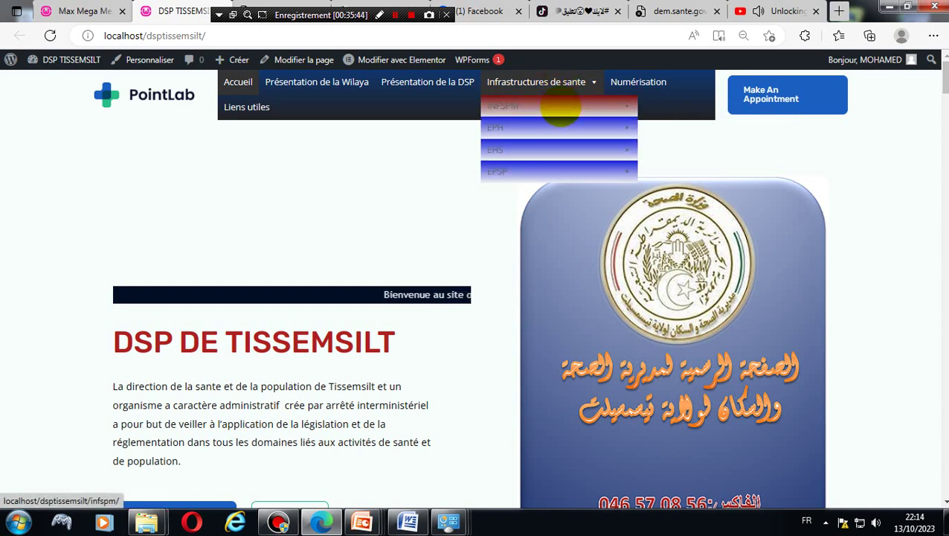
mouse_move(549, 155)
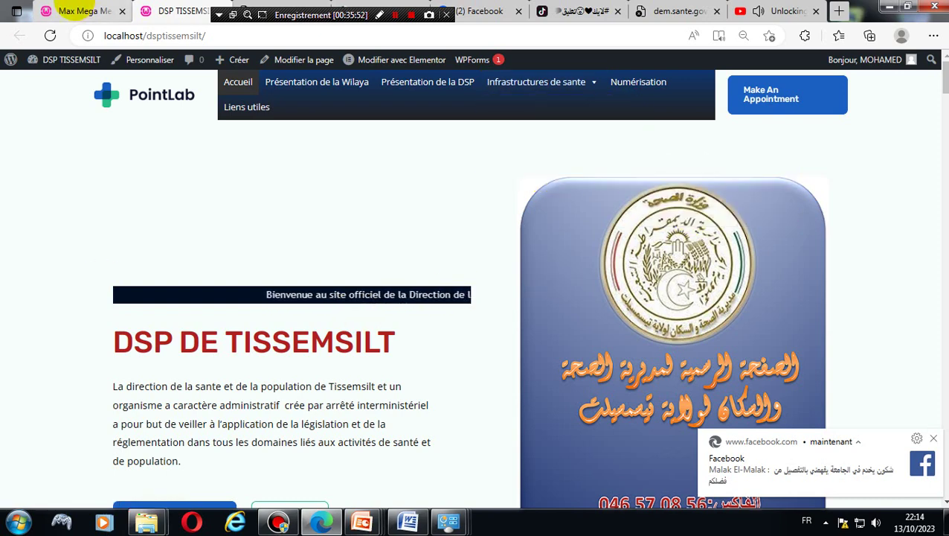
click(78, 11)
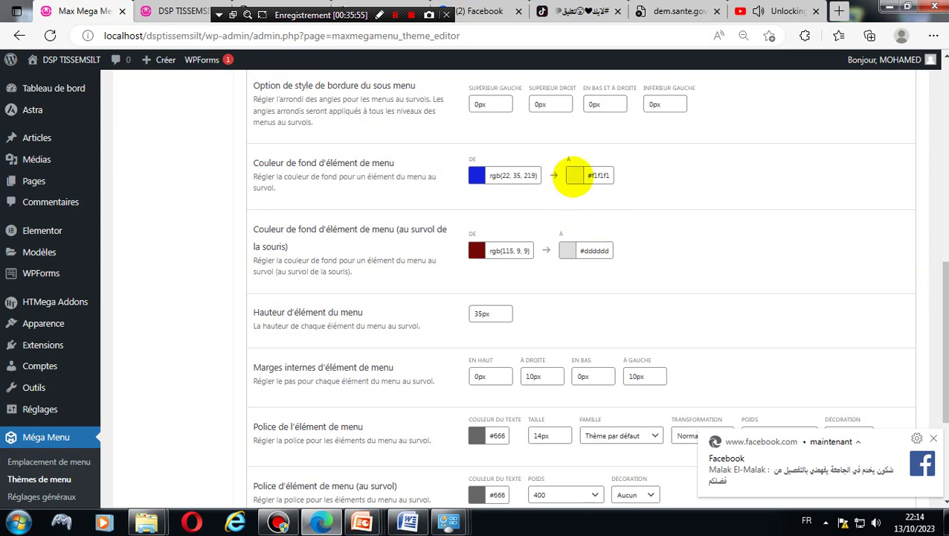
- Set the flyout menu item background gradient from rgb(17, 25, 146) to rgb(15, 12, 130), and save the theme
click(574, 175)
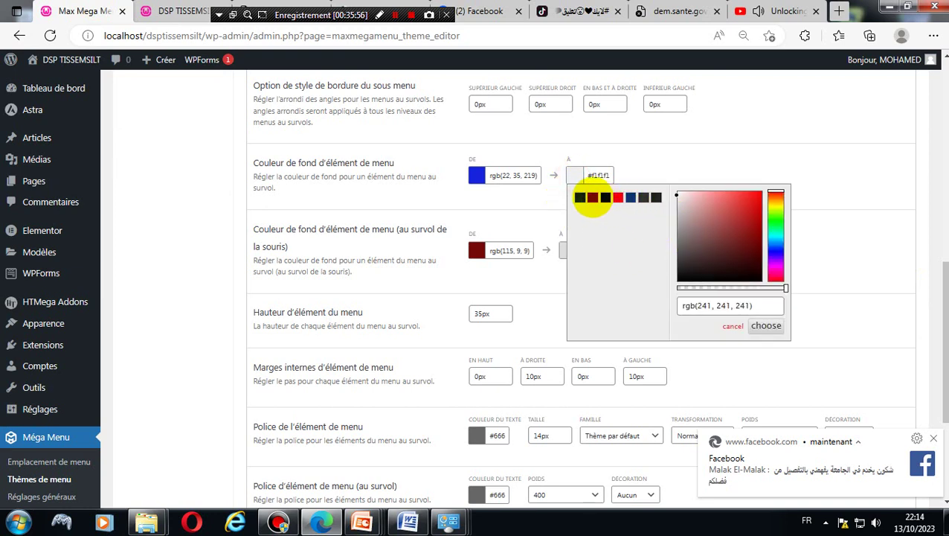
click(578, 196)
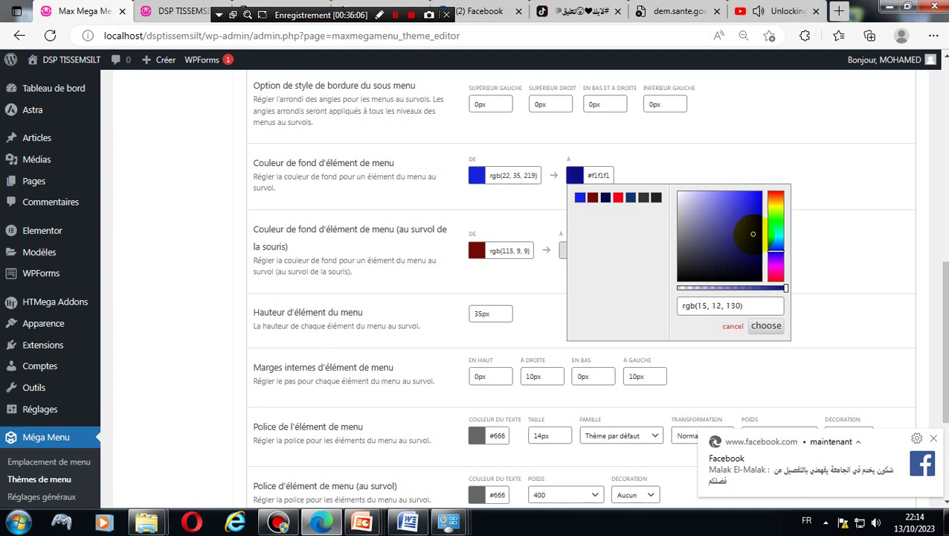
click(476, 174)
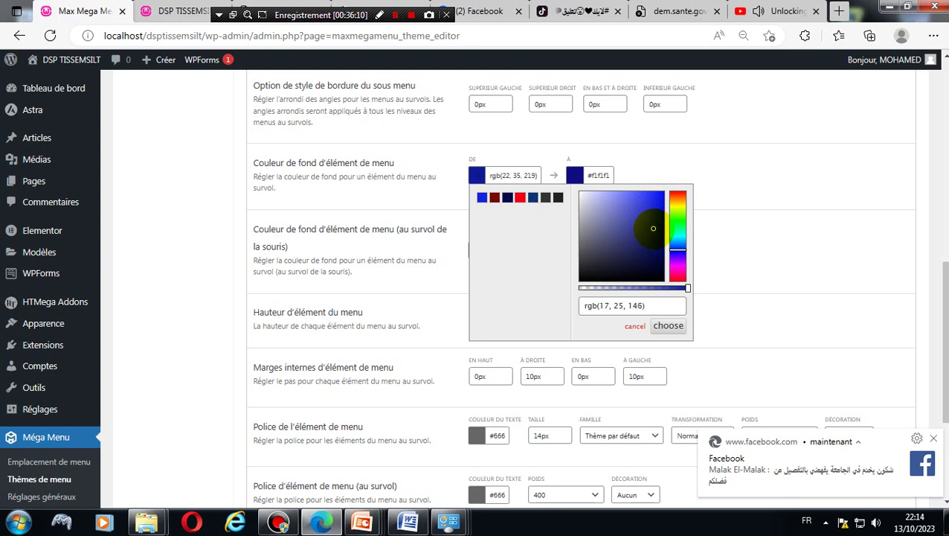
click(730, 211)
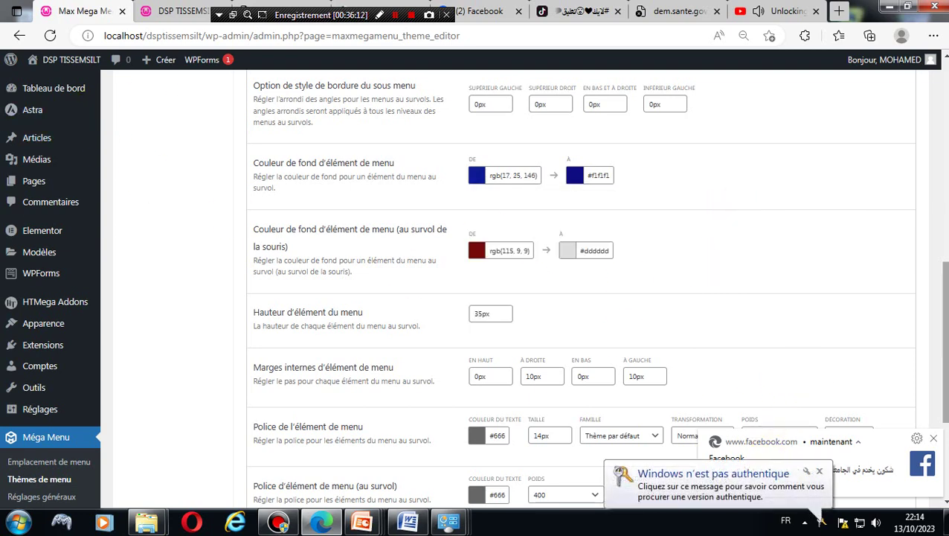
scroll(657, 417, down, 5)
click(332, 417)
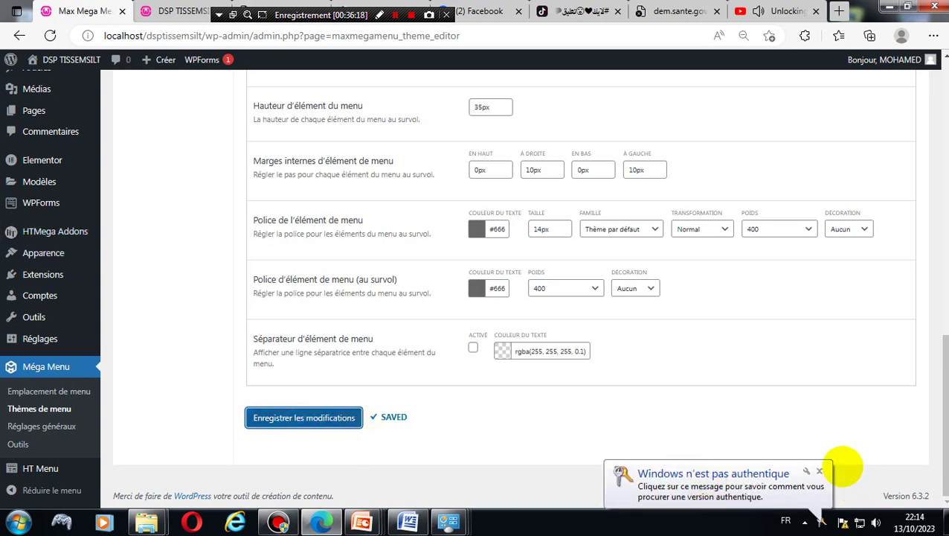
click(819, 471)
- Reload the live site, inspect the darker blue items and hover colours under Infrastructures de sante, and return to the theme settings
click(157, 10)
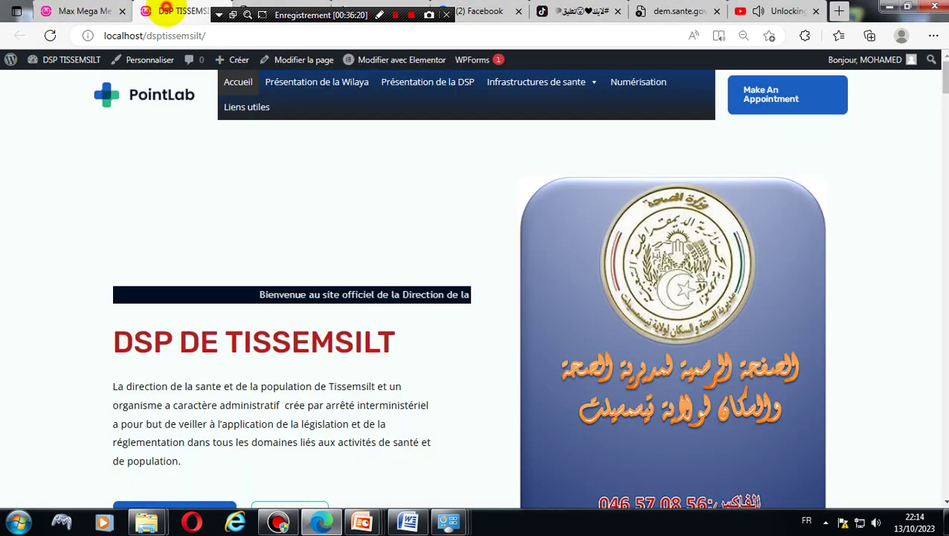
click(256, 37)
key(Return)
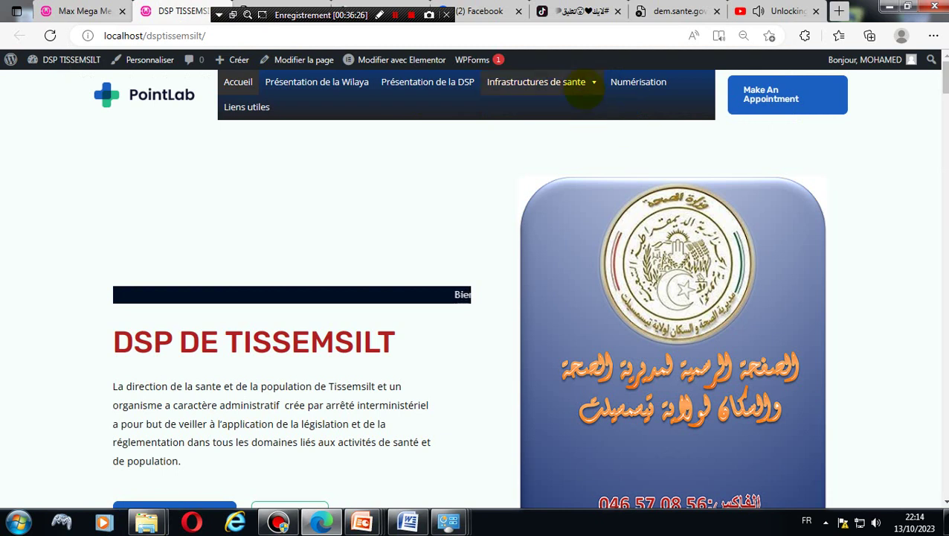
mouse_move(573, 128)
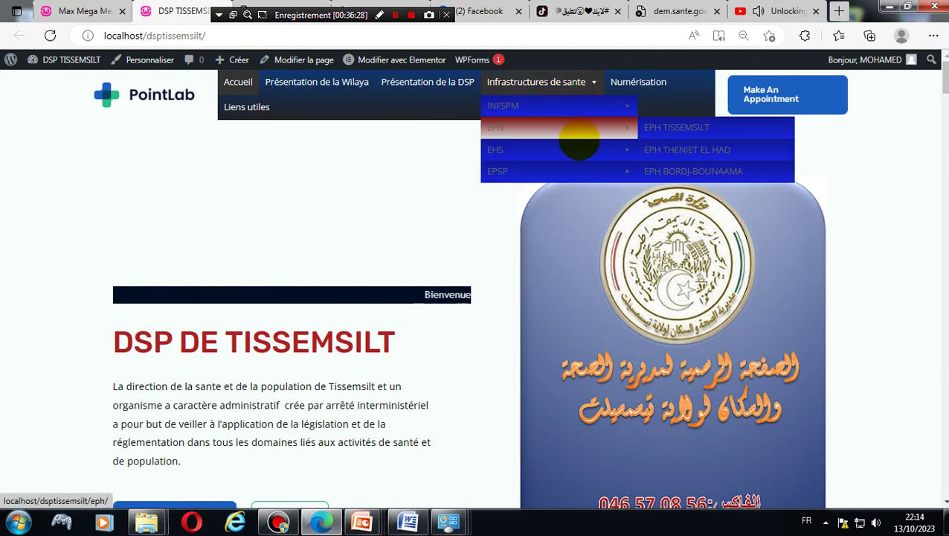
mouse_move(577, 150)
mouse_move(573, 171)
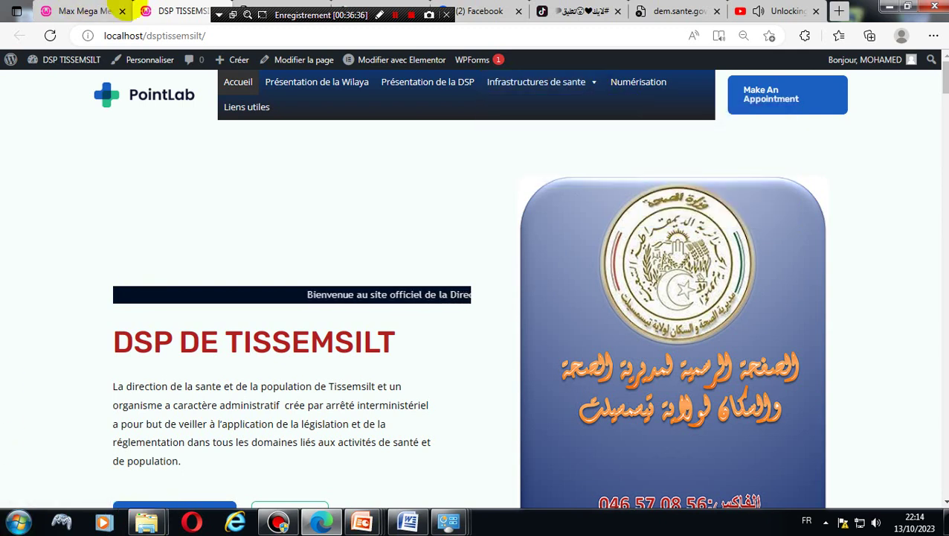
click(96, 9)
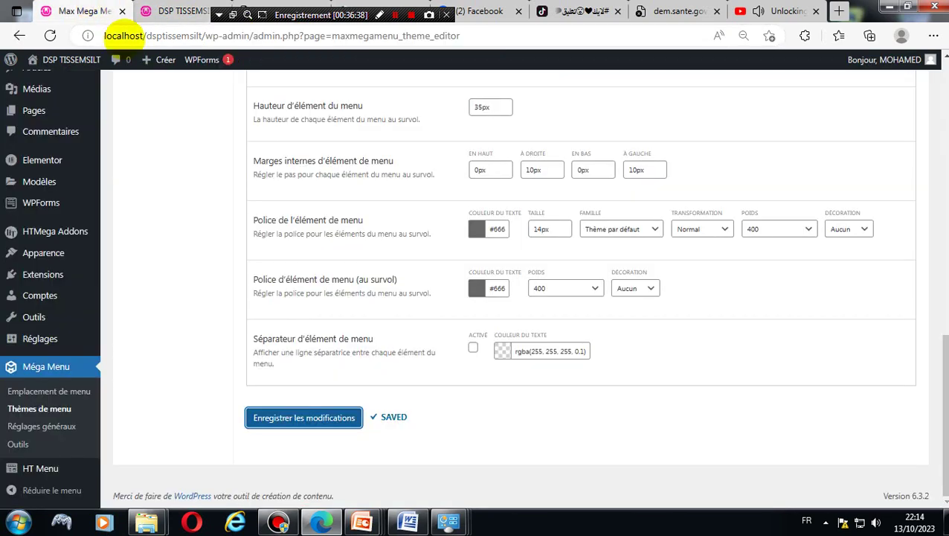
- Set the text colour of the flyout menu item font to white, rgb(255, 255, 255)
scroll(742, 358, up, 1)
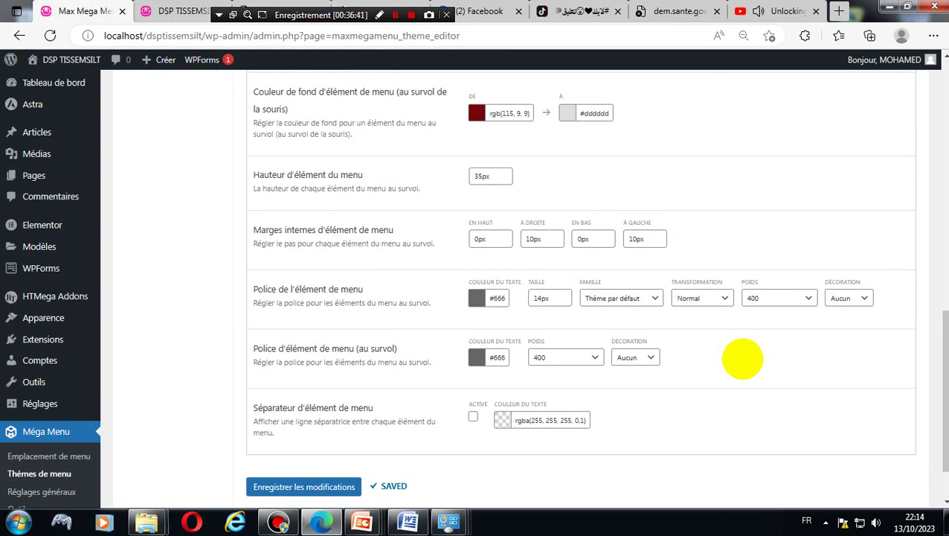
scroll(743, 359, up, 1)
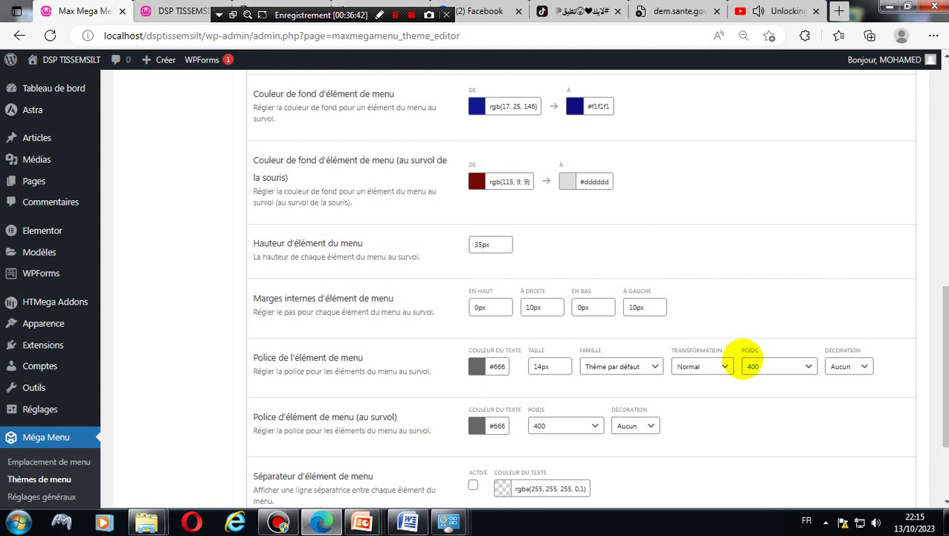
scroll(743, 361, down, 2)
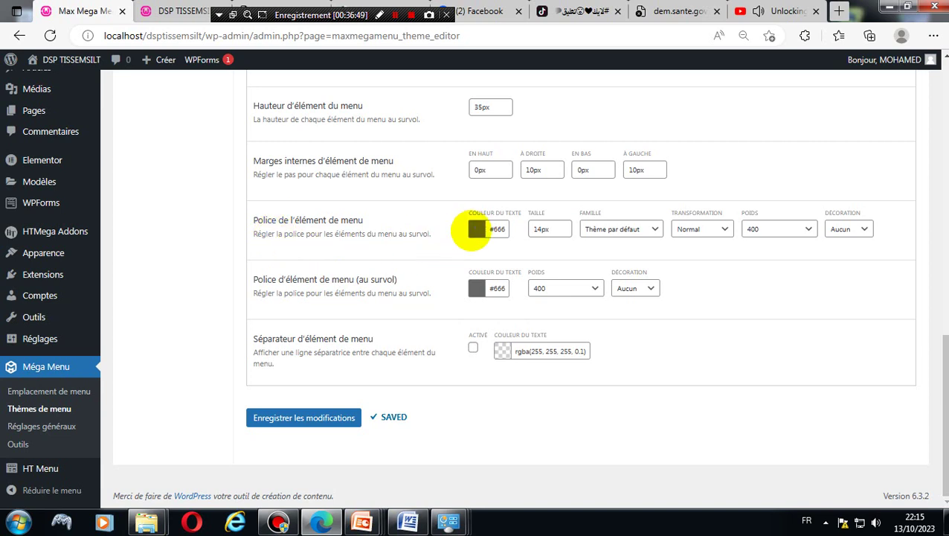
click(476, 229)
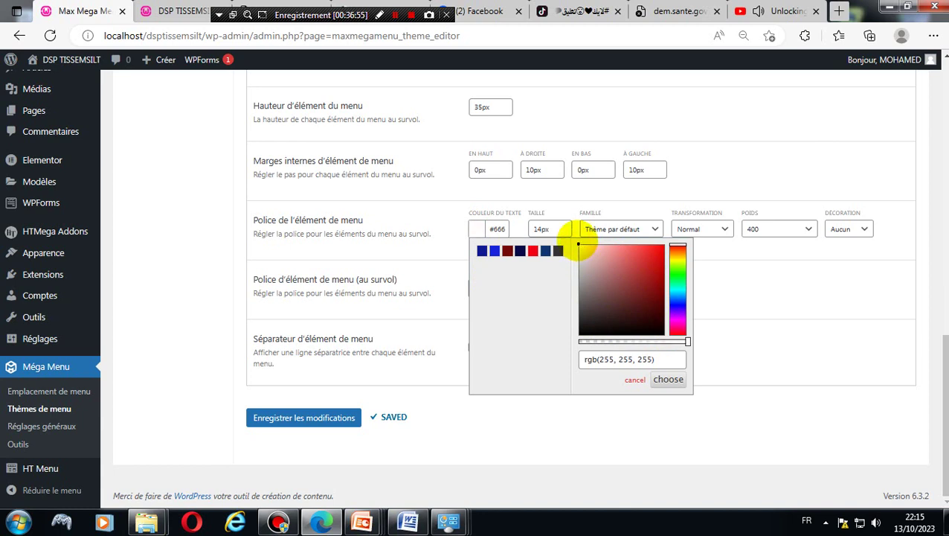
click(867, 322)
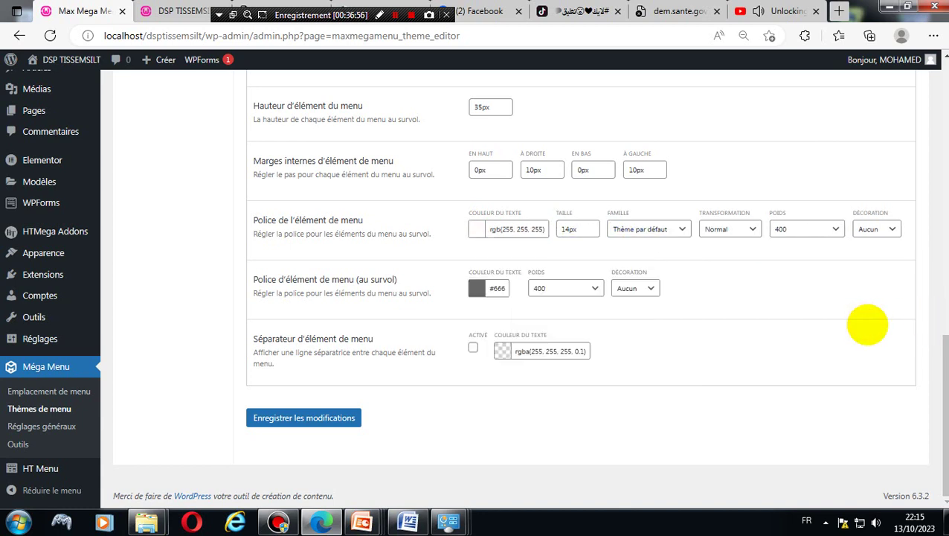
- Save the theme, reload the live site and examine the item text under Infrastructures de sante, both normal and hovered
click(301, 418)
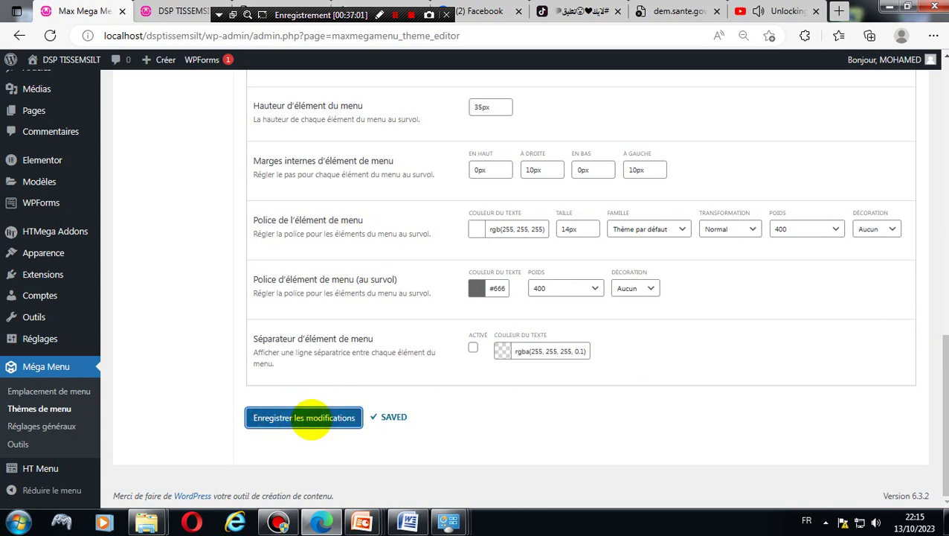
click(168, 11)
click(219, 37)
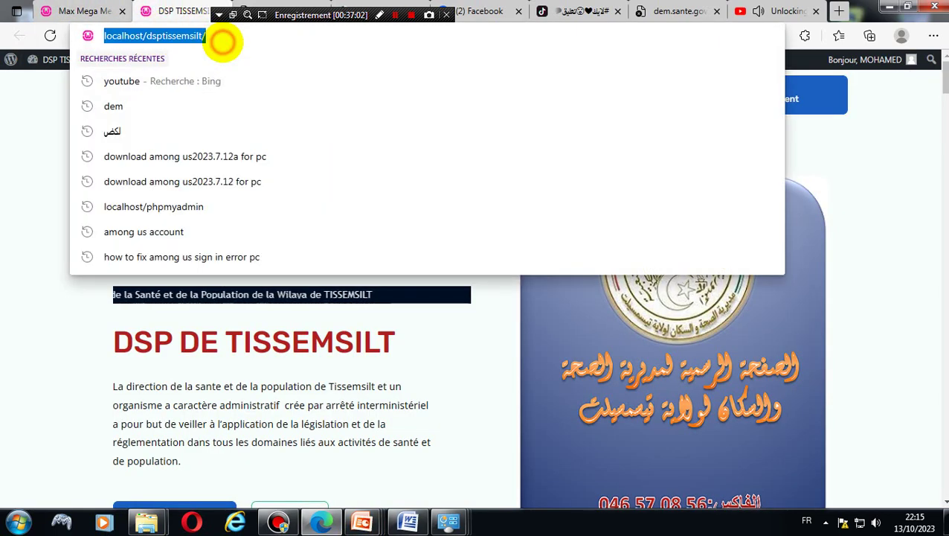
key(Return)
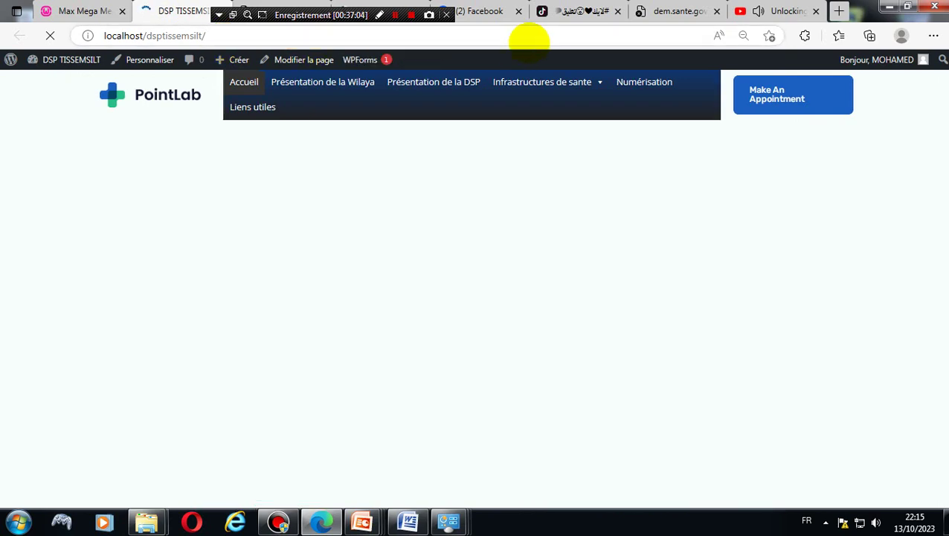
mouse_move(599, 80)
mouse_move(584, 112)
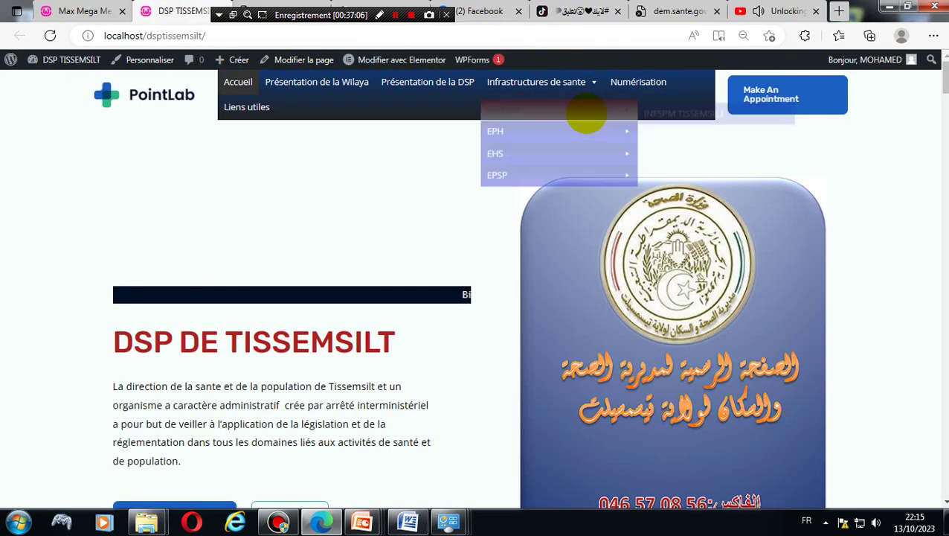
mouse_move(547, 85)
mouse_move(541, 108)
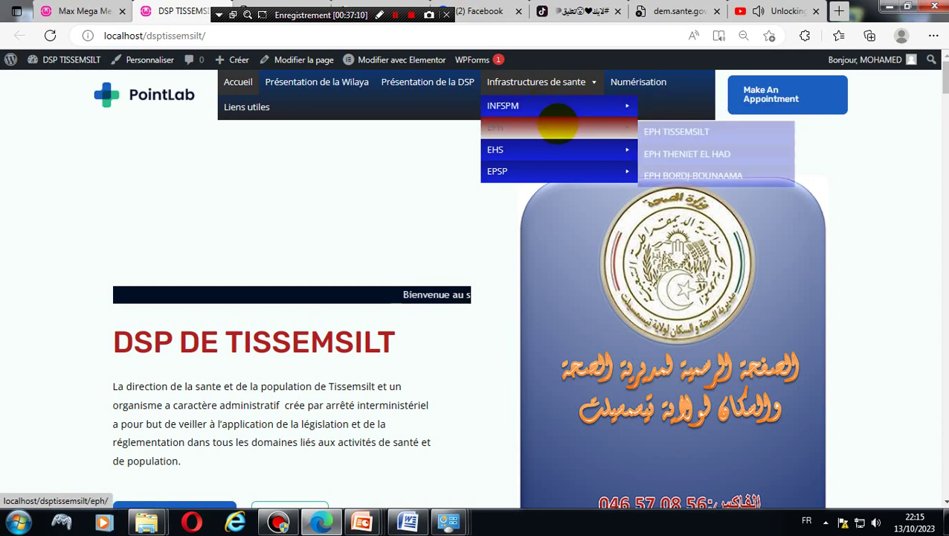
mouse_move(556, 171)
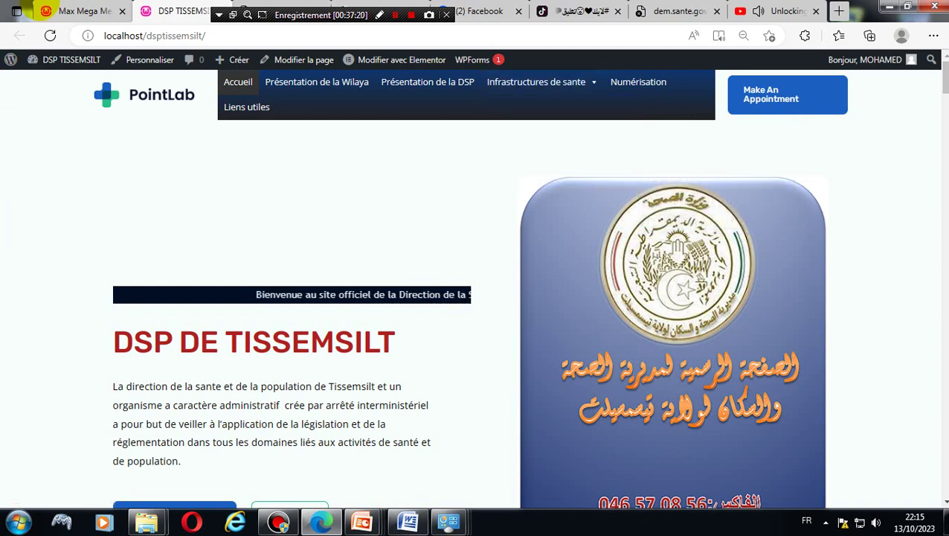
- Back in the theme settings, set the flyout menu item hover font colour to white, rgb(255, 255, 255), and save the theme
click(82, 9)
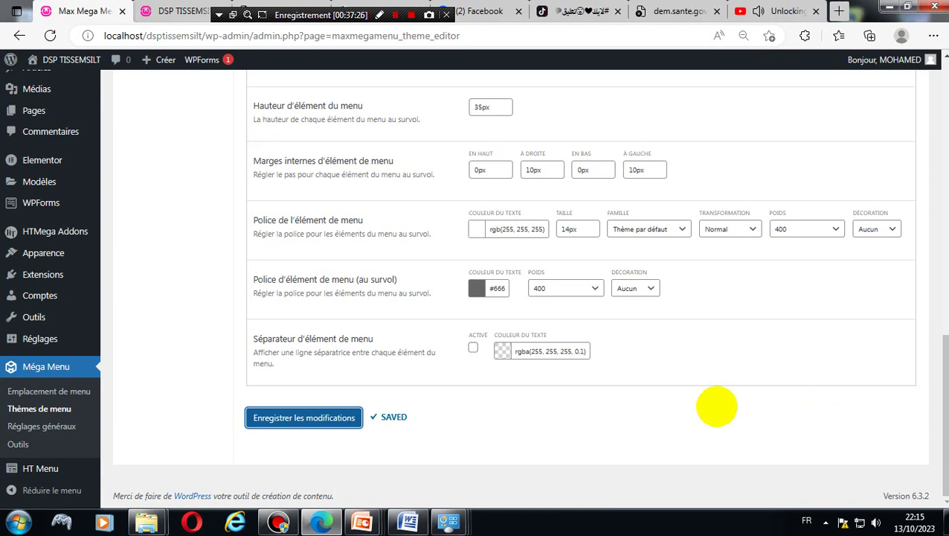
click(476, 288)
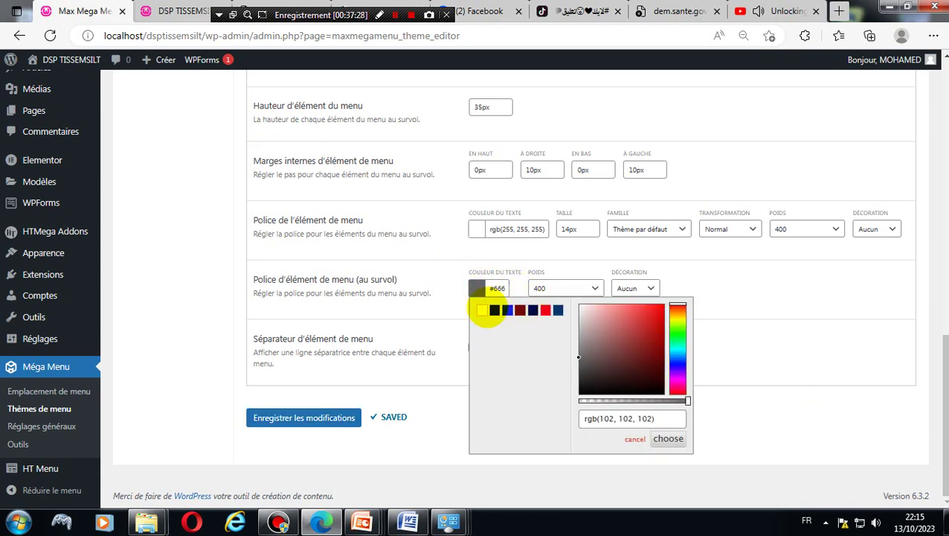
click(852, 303)
click(320, 418)
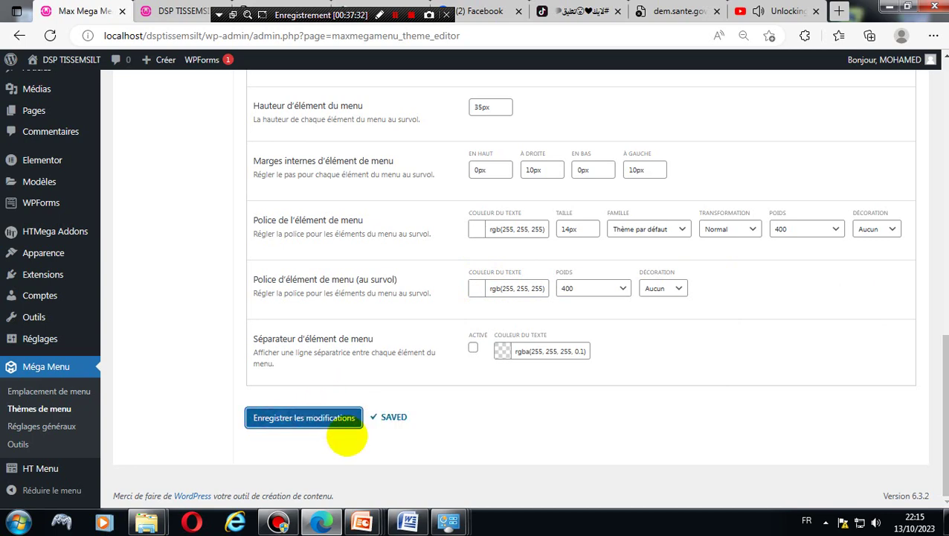
- Reload the live site and examine the hover text colour of the EPH and EHS items and submenus under Infrastructures de sante
click(168, 10)
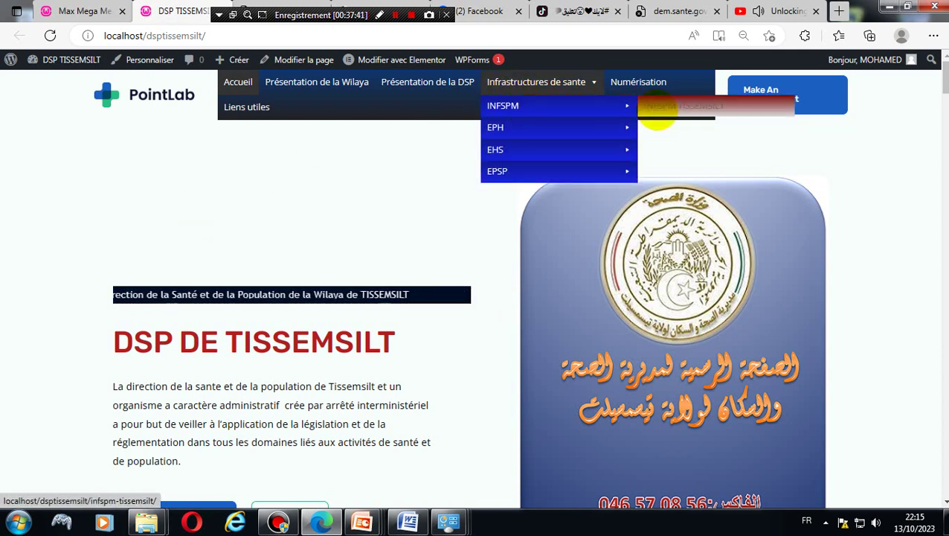
click(280, 36)
key(Return)
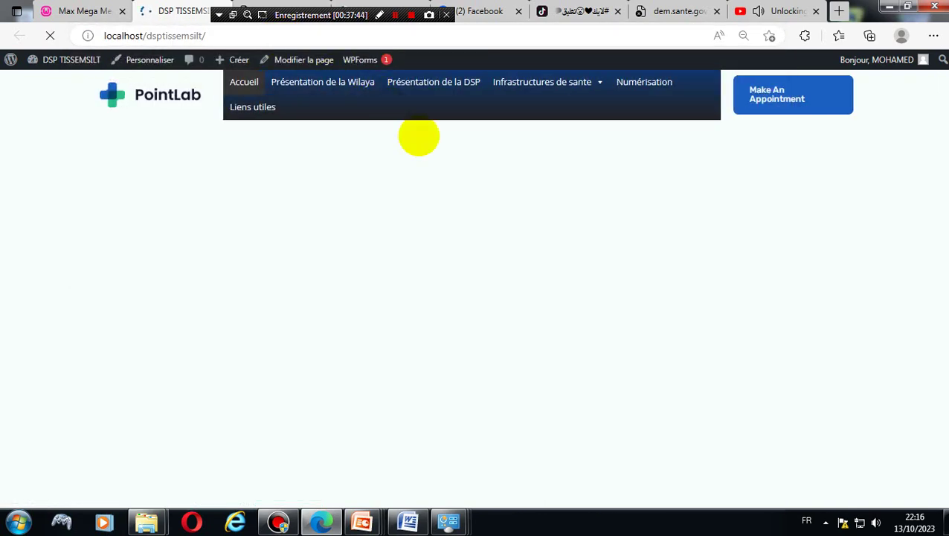
mouse_move(572, 80)
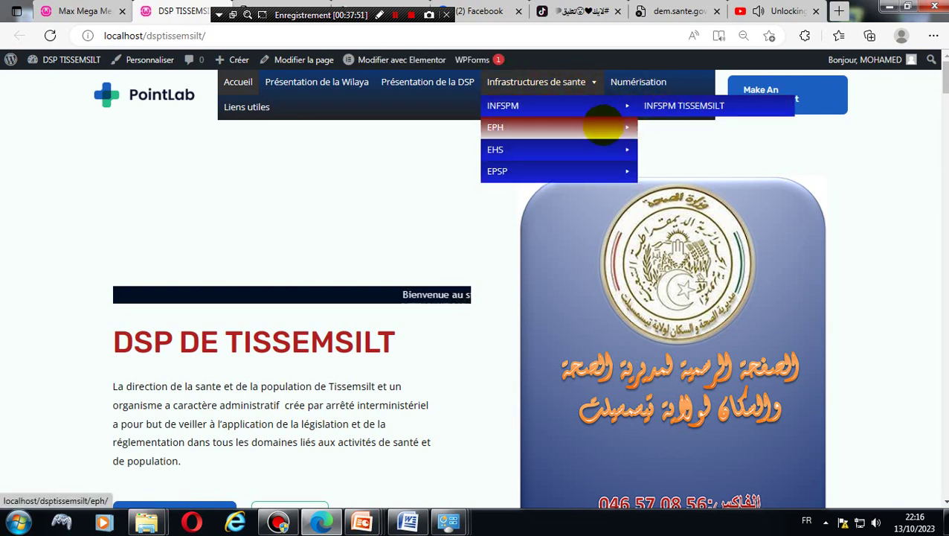
mouse_move(604, 126)
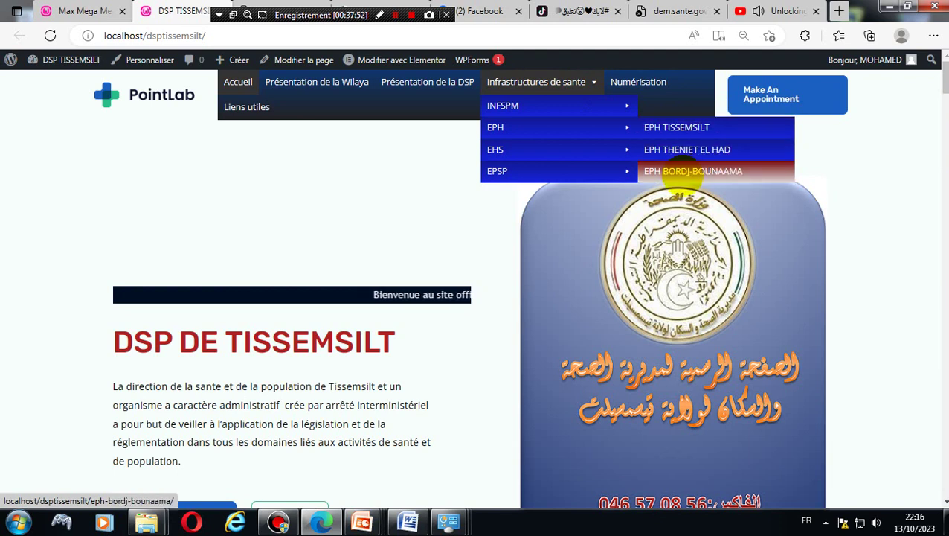
mouse_move(530, 80)
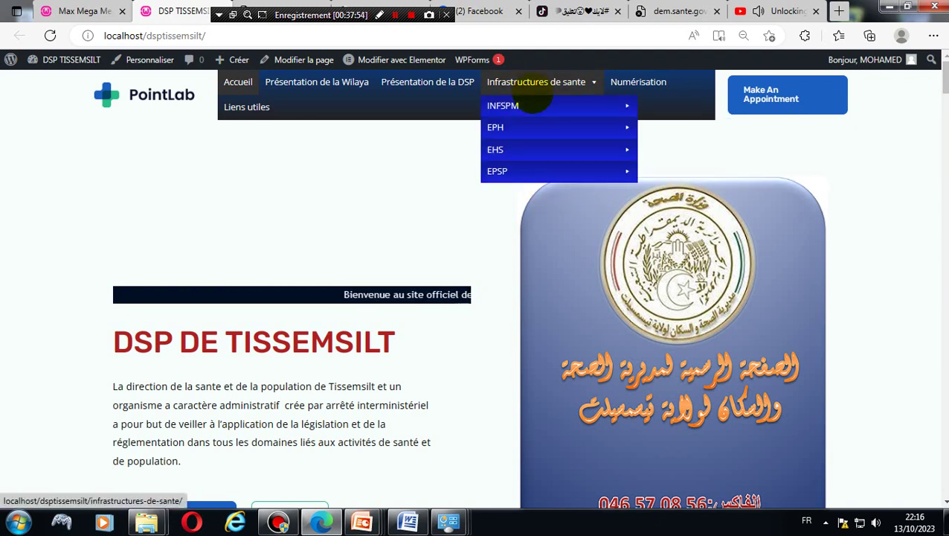
mouse_move(553, 153)
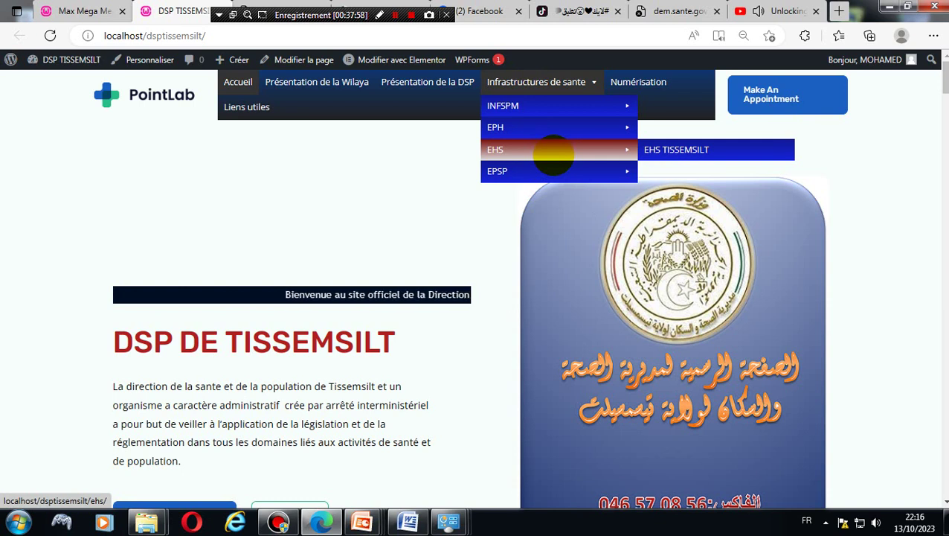
mouse_move(548, 95)
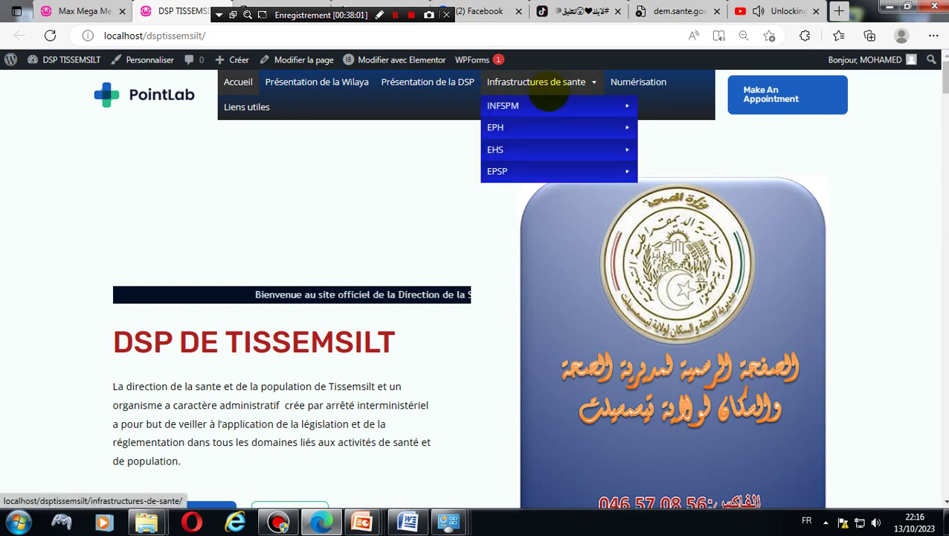